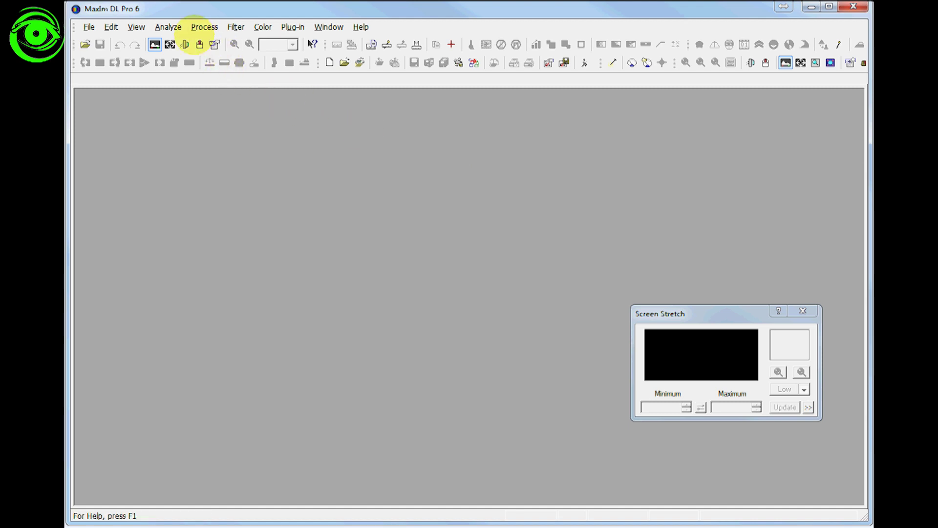
# Open the Set Calibration settings and review the bias, dark, Ha, OIII and SII flat calibration groups.
pyautogui.click(236, 26)
pyautogui.moveTo(201, 27)
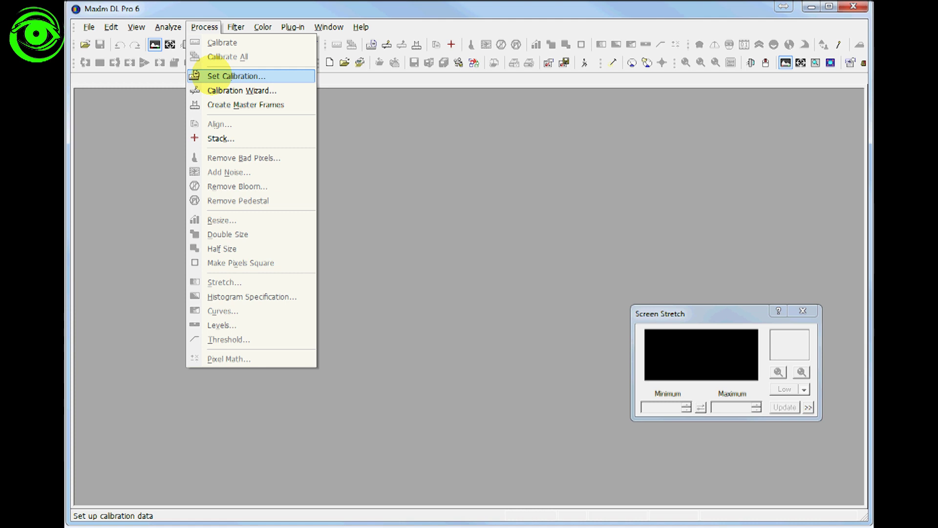
pyautogui.click(196, 75)
pyautogui.moveTo(517, 95); pyautogui.dragTo(527, 67)
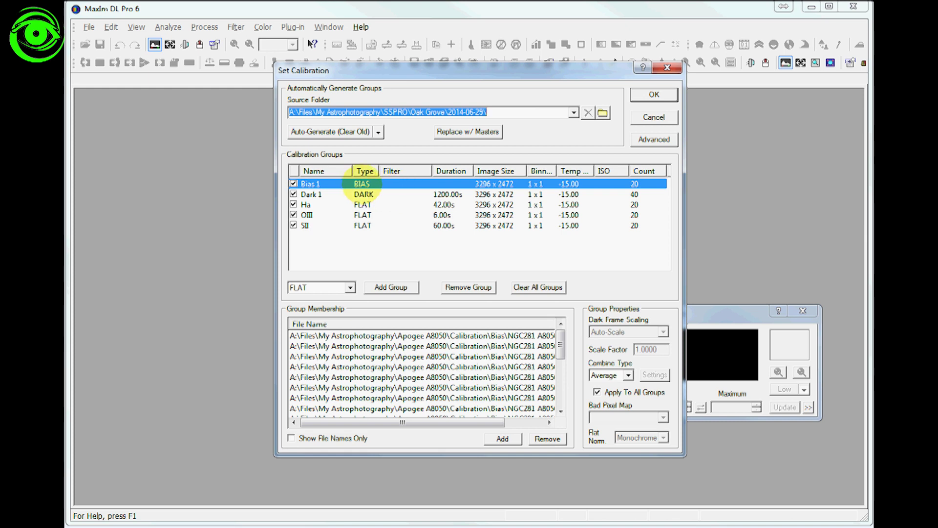
pyautogui.click(364, 197)
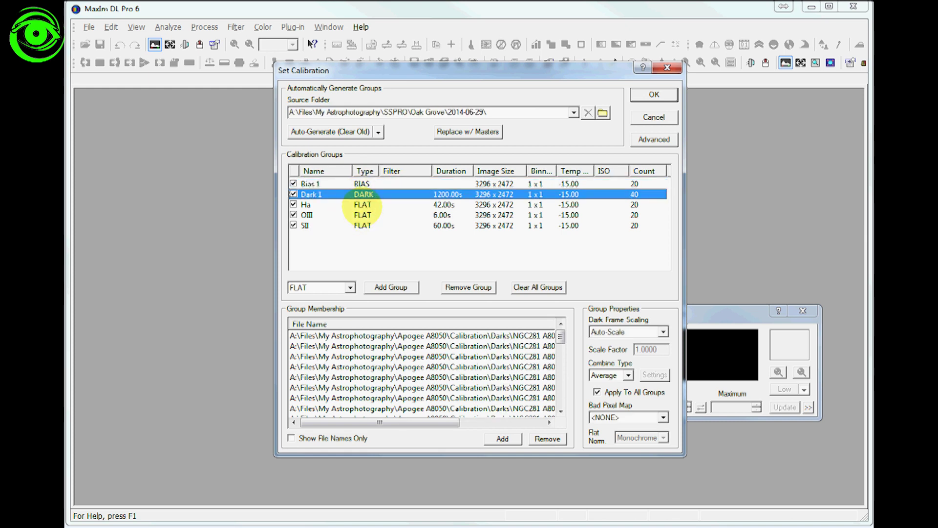
pyautogui.click(362, 204)
pyautogui.click(362, 215)
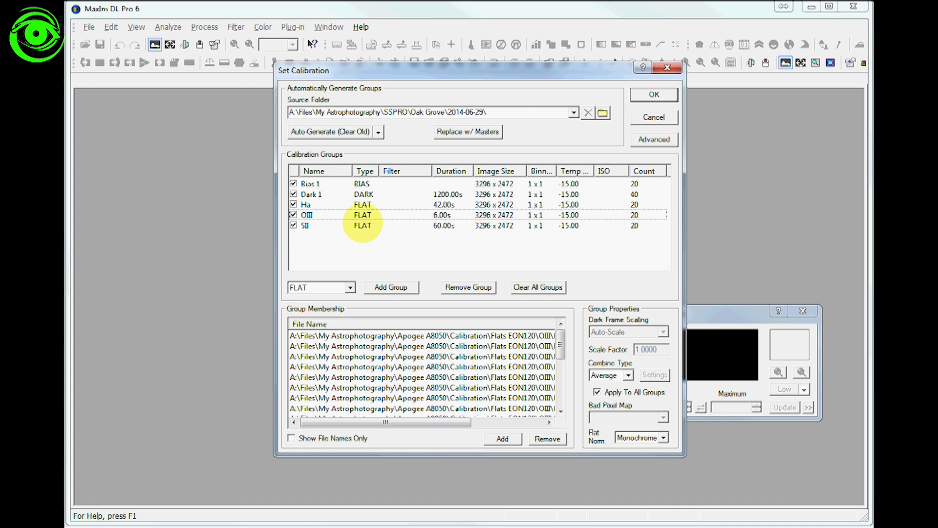
pyautogui.click(362, 225)
pyautogui.click(361, 205)
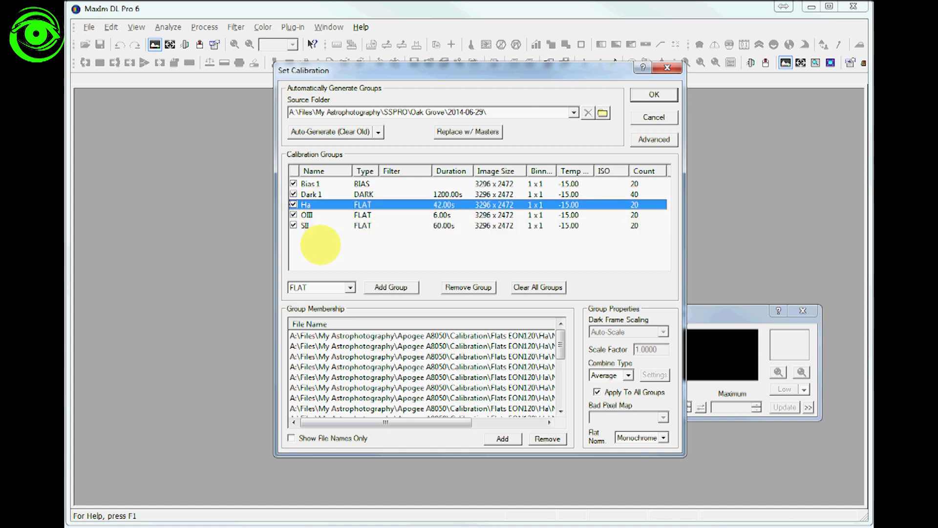
# Replace the SII flat group with a new FLAT group containing every SII flat frame from the Flats EON120 SII folder.
pyautogui.click(311, 225)
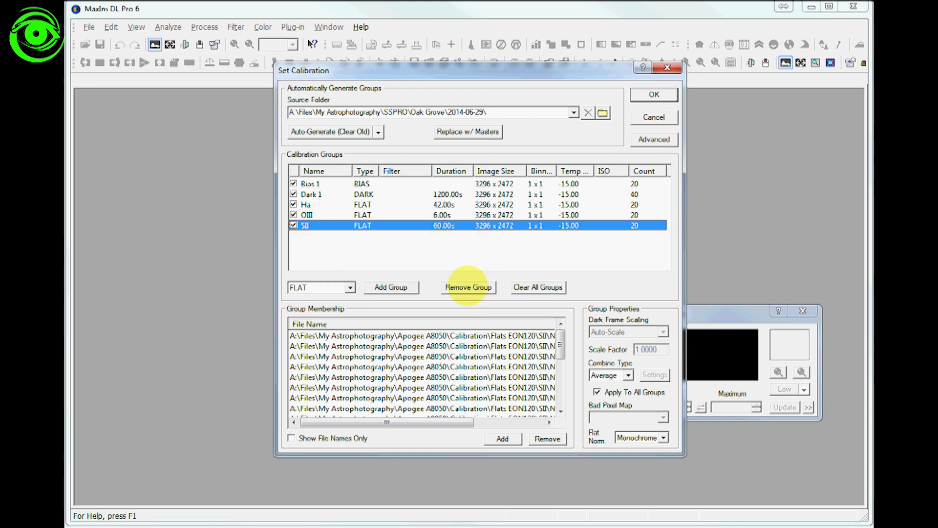
pyautogui.click(468, 287)
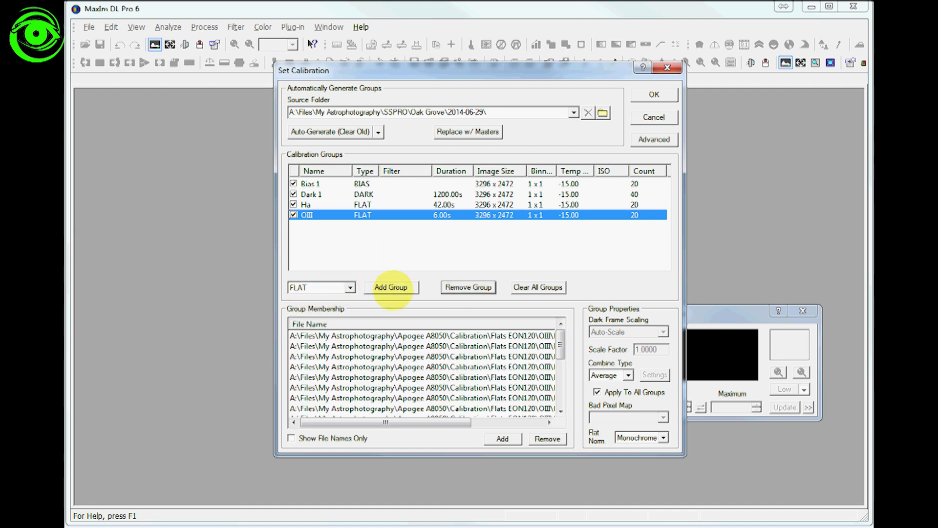
pyautogui.click(391, 288)
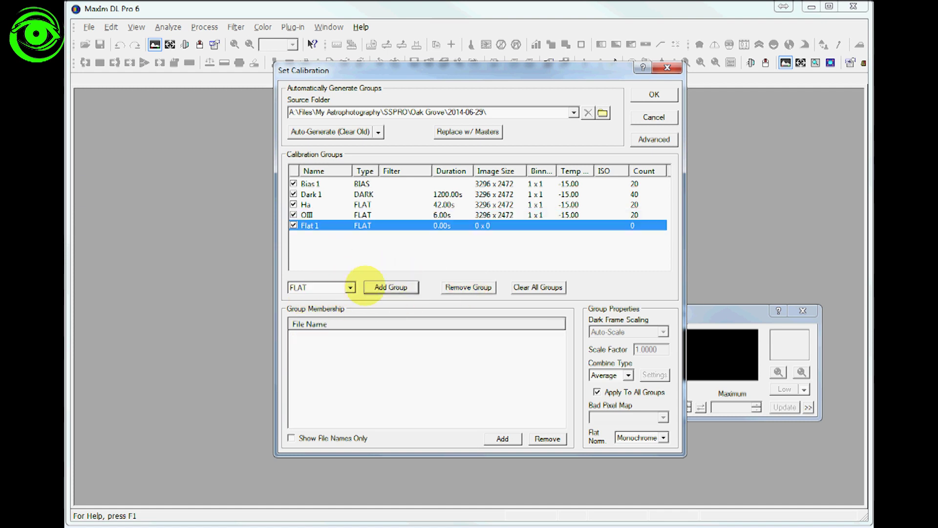
pyautogui.click(502, 438)
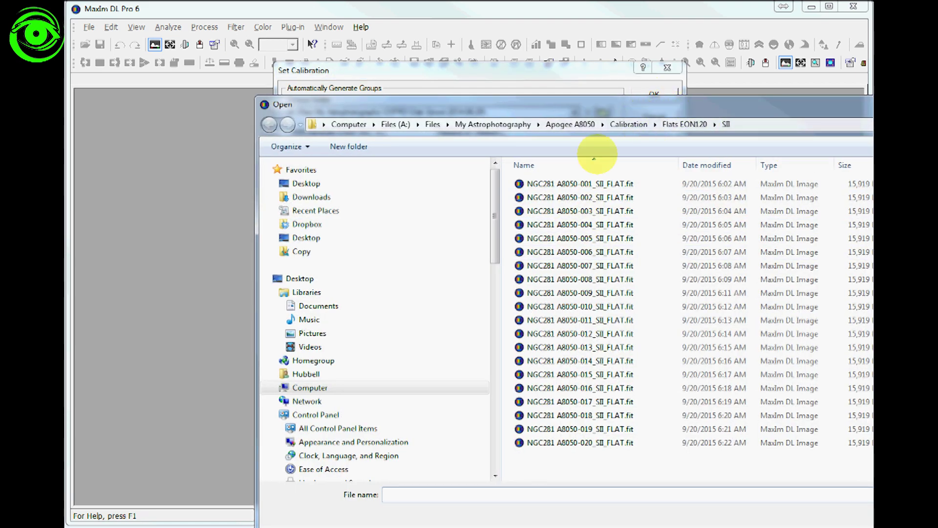
pyautogui.click(575, 184)
pyautogui.hotkey('ctrl', 'a')
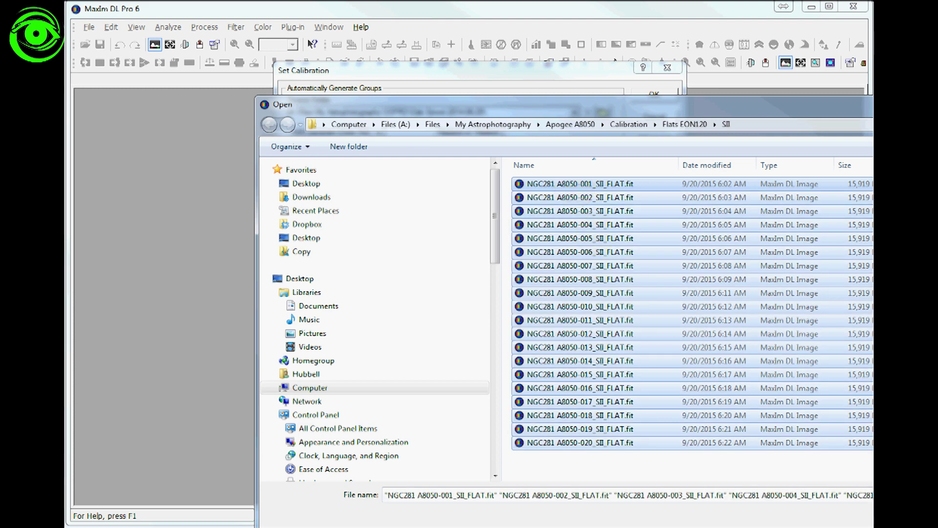
pyautogui.press('Return')
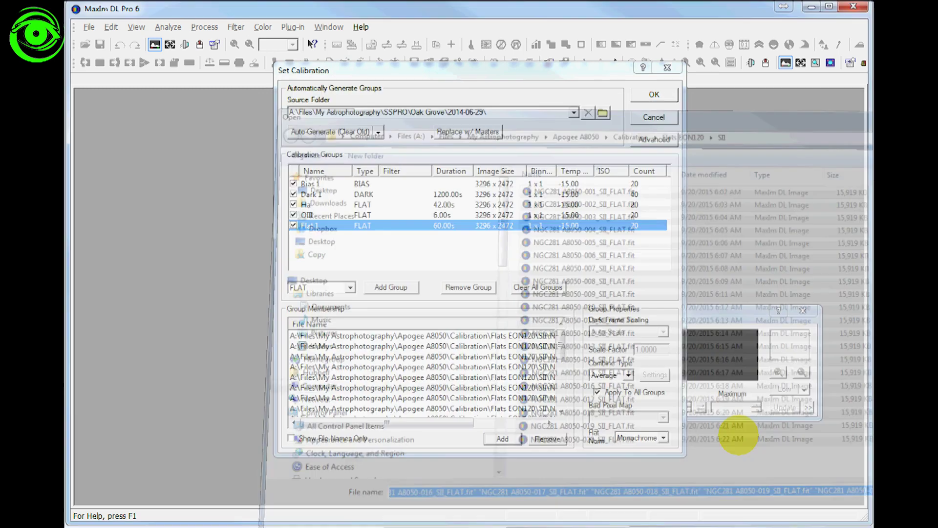
# Rename the newly added flat calibration group to SII.
pyautogui.click(309, 226)
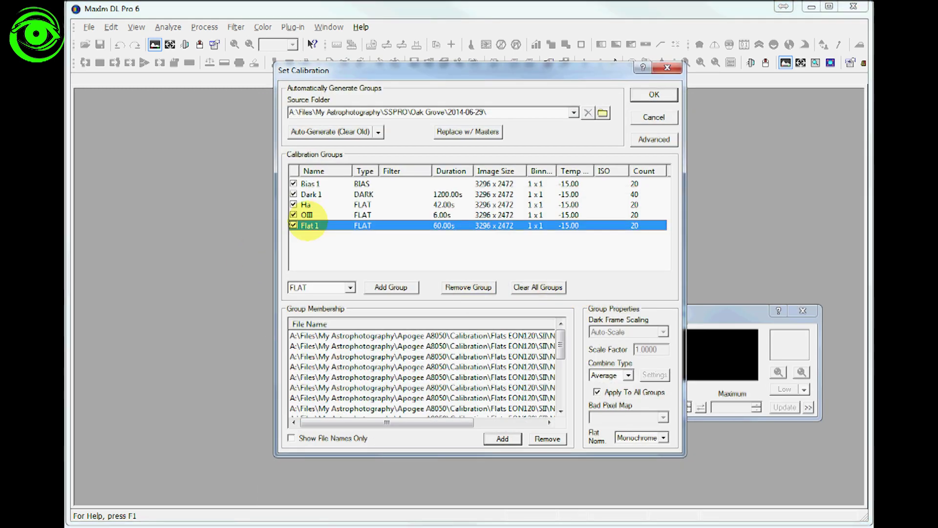
pyautogui.write('S')
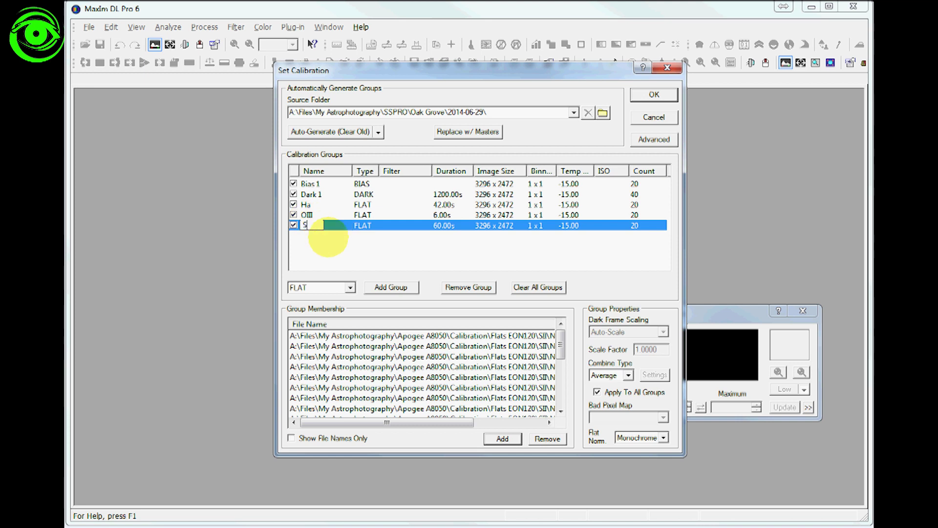
pyautogui.write('II')
pyautogui.press('Return')
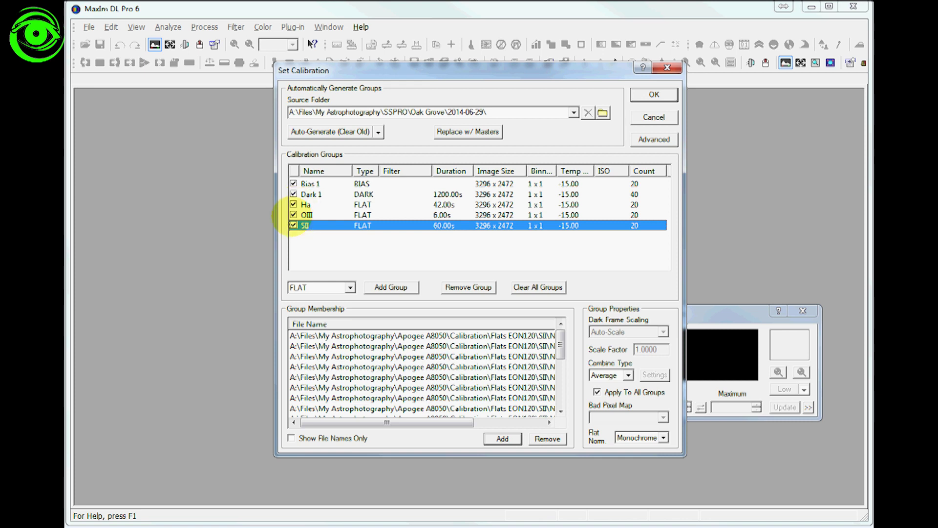
# Disable the OIII and SII flat groups, check the bias, dark and Ha groups, and accept the calibration setup.
pyautogui.click(293, 215)
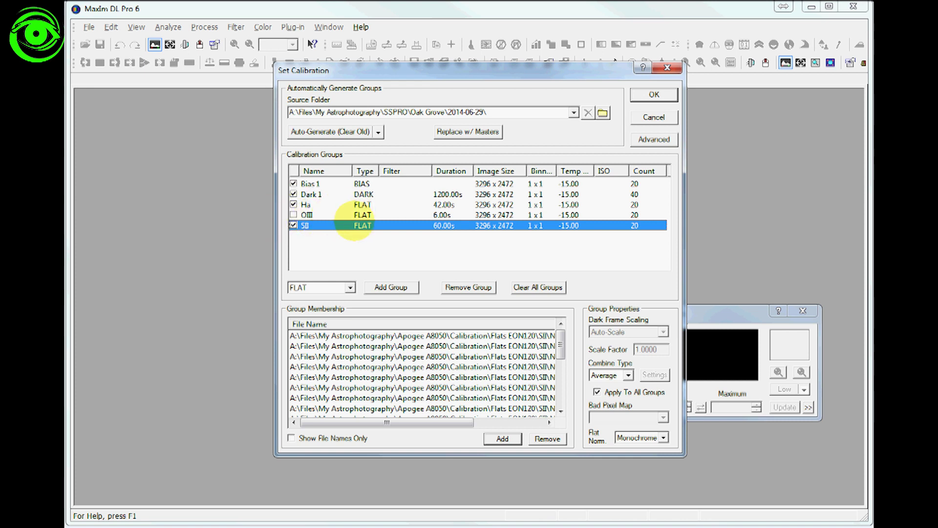
pyautogui.click(294, 224)
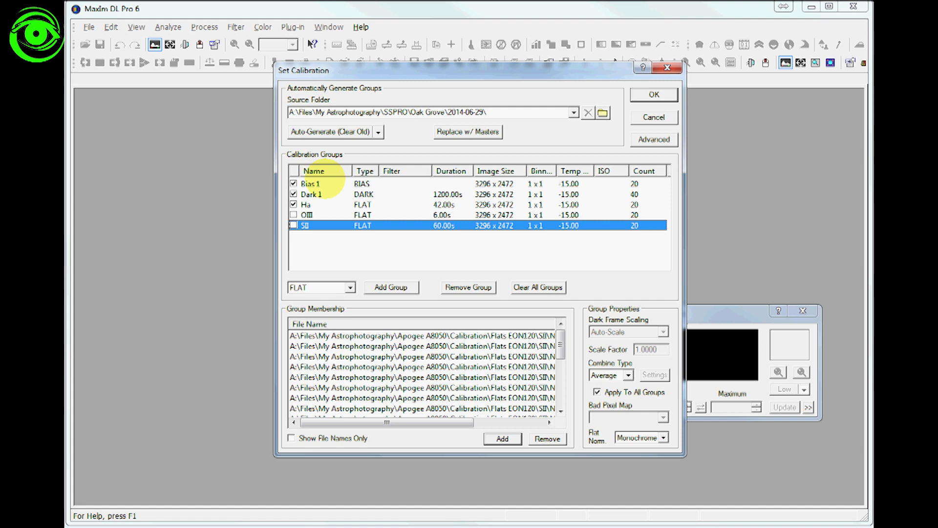
pyautogui.click(320, 183)
pyautogui.click(315, 195)
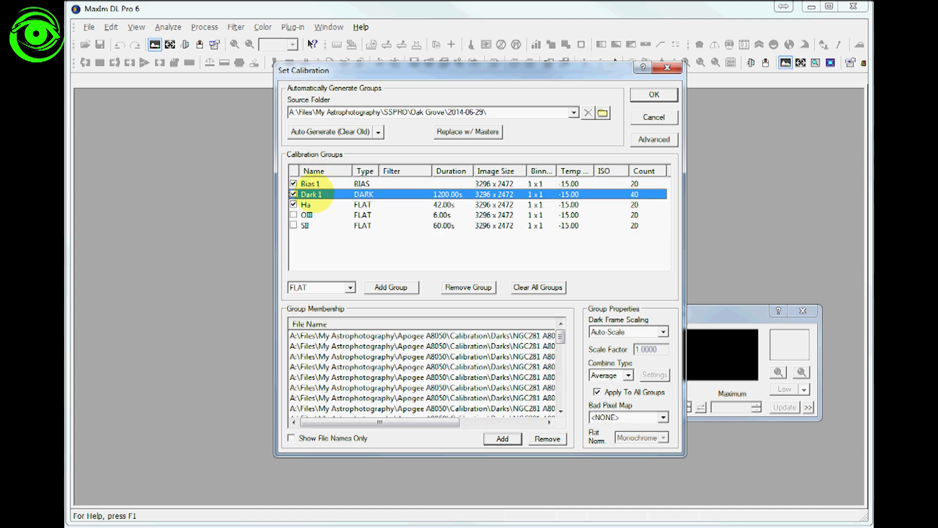
pyautogui.click(318, 204)
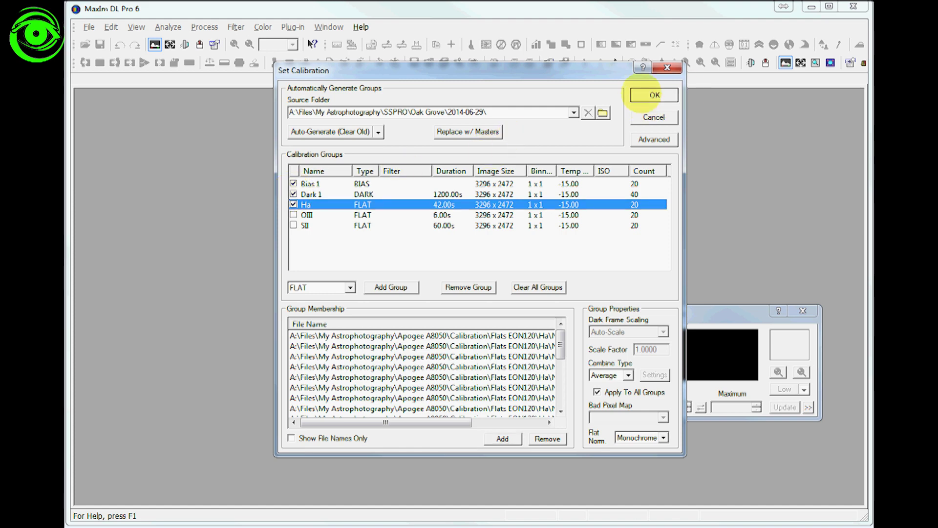
pyautogui.click(654, 94)
# Start a Batch Save and Convert with all the NGC281 A8050 Ha light frames from the Ha folder.
pyautogui.click(89, 27)
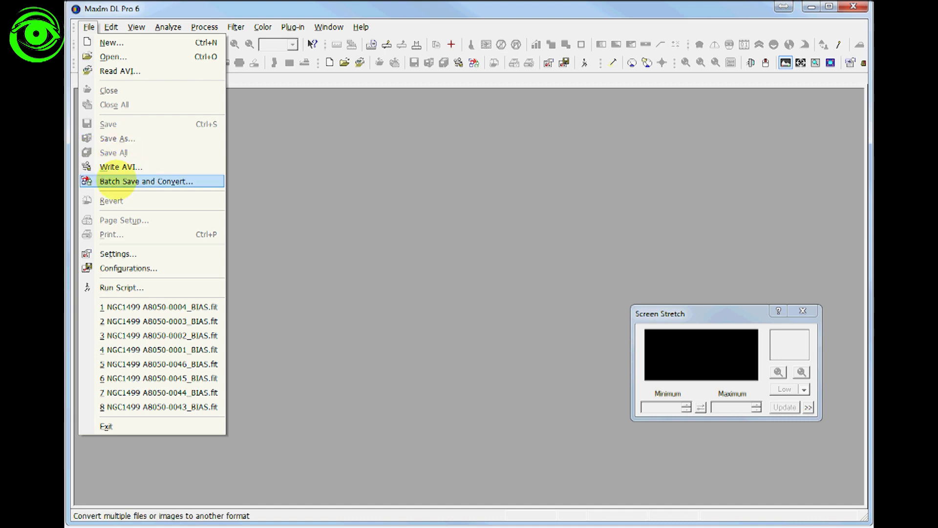
pyautogui.click(130, 182)
pyautogui.click(353, 356)
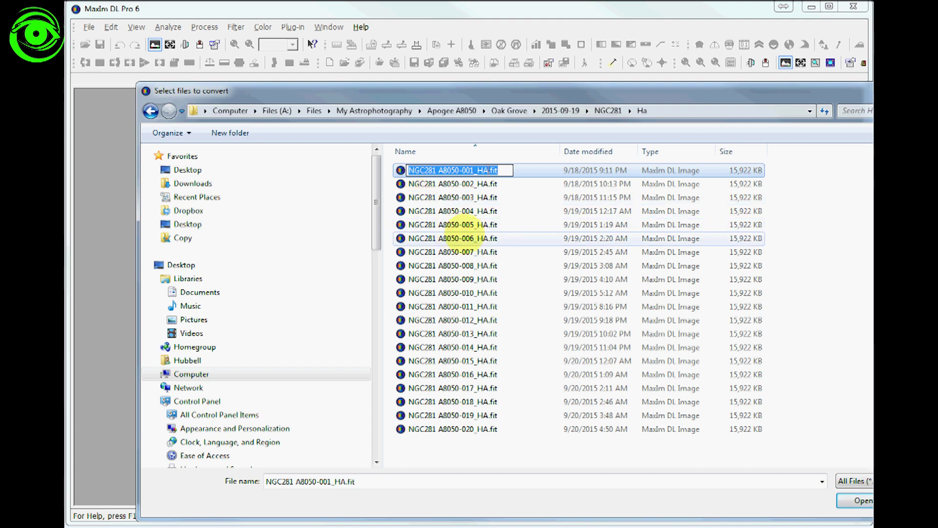
pyautogui.click(461, 238)
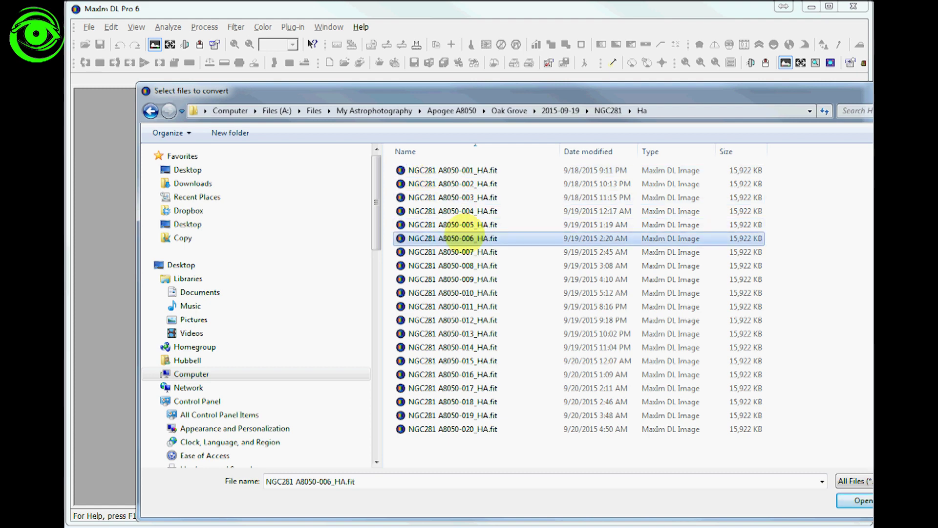
pyautogui.hotkey('ctrl', 'a')
pyautogui.click(858, 501)
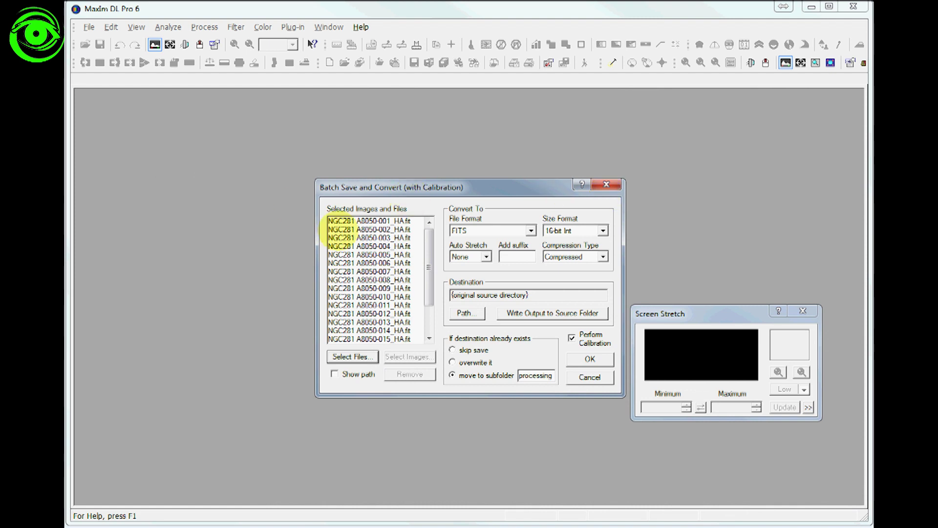
# Open the batch destination path selection and create a folder named Processing inside the NGC281 folder.
pyautogui.moveTo(394, 186); pyautogui.dragTo(308, 161)
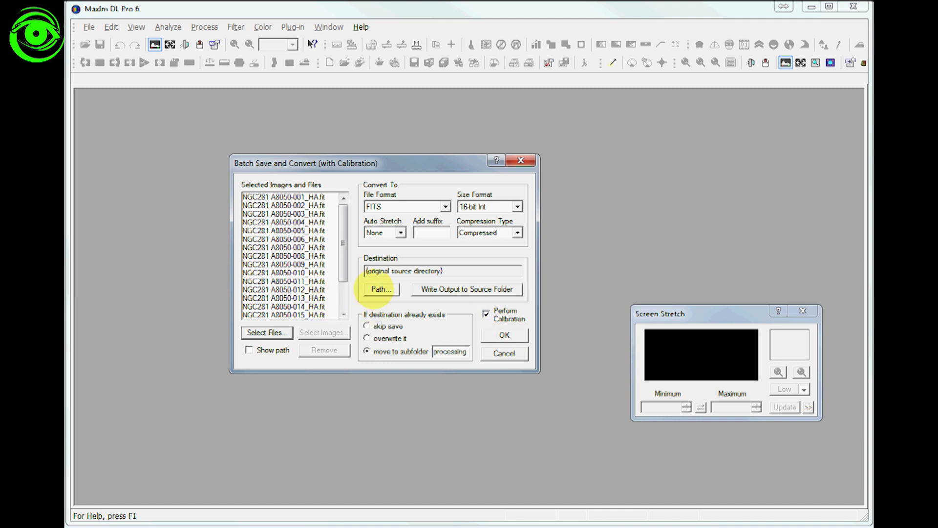
pyautogui.click(376, 289)
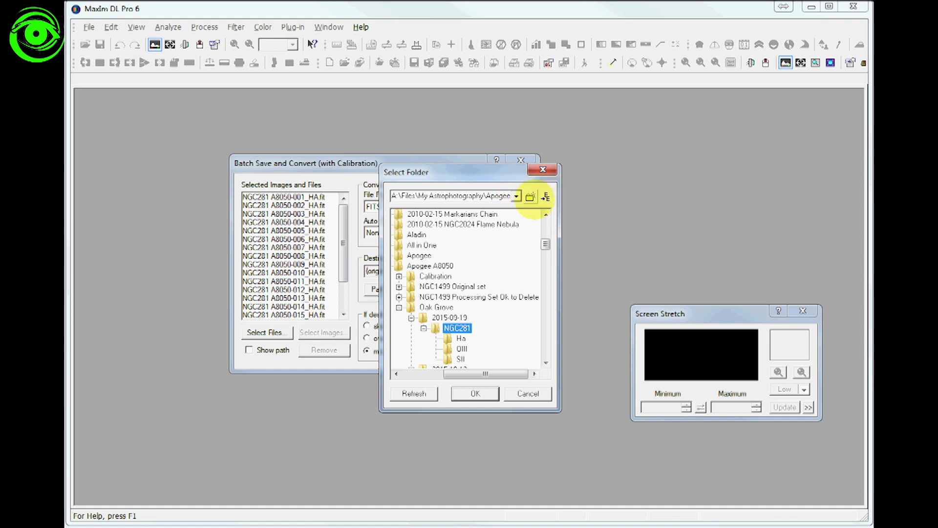
pyautogui.click(530, 196)
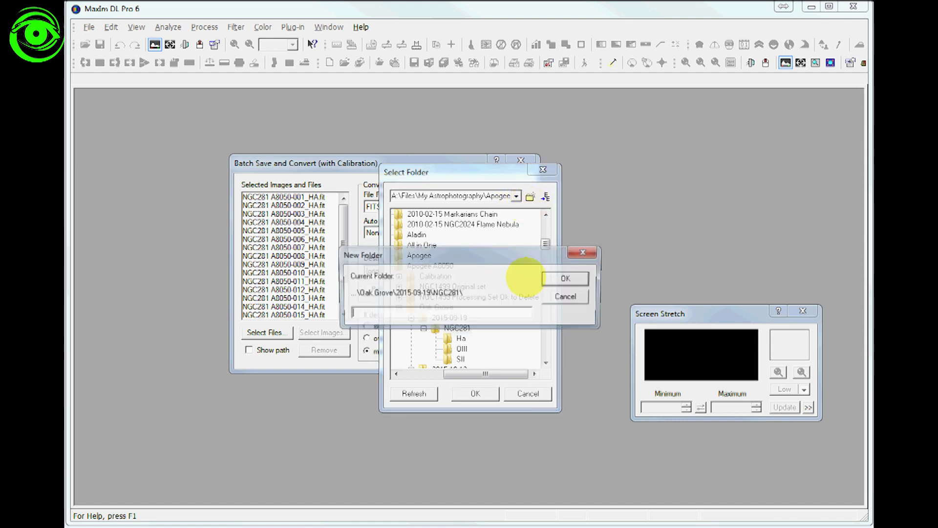
pyautogui.click(411, 309)
pyautogui.write('Processing')
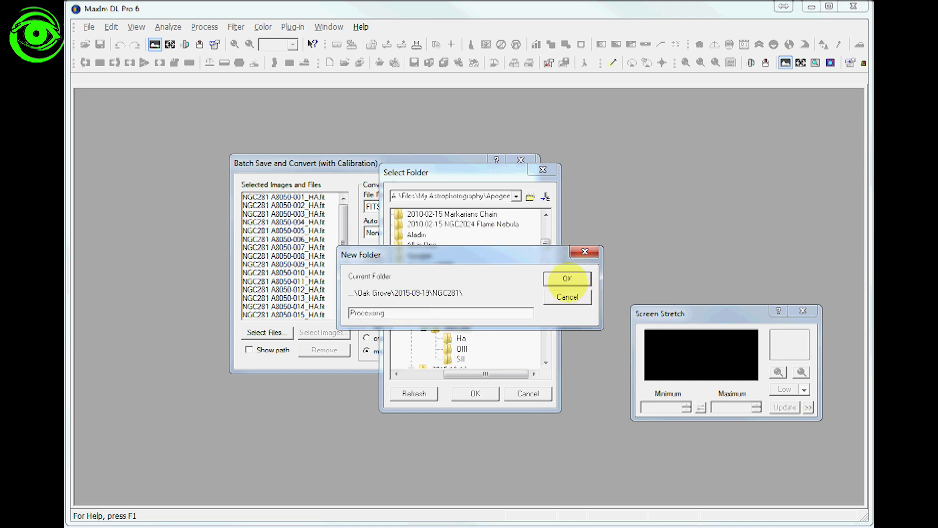
pyautogui.click(567, 278)
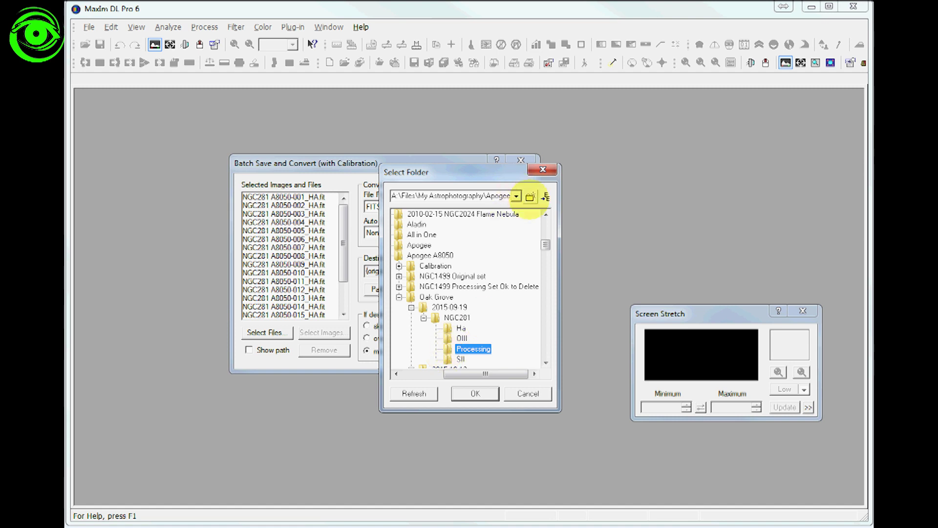
# Create an Ha subfolder inside Processing and choose it as the batch output destination.
pyautogui.click(530, 196)
pyautogui.write('Ha')
pyautogui.click(567, 278)
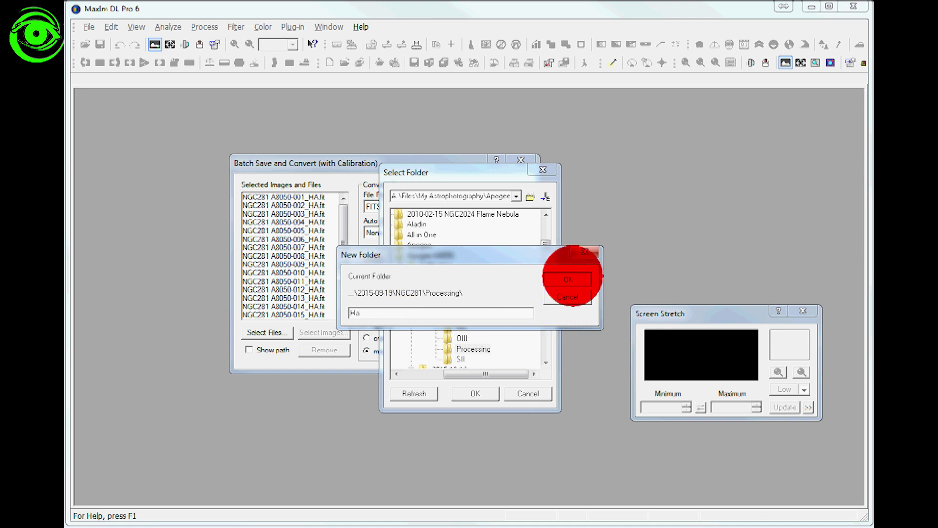
pyautogui.click(476, 393)
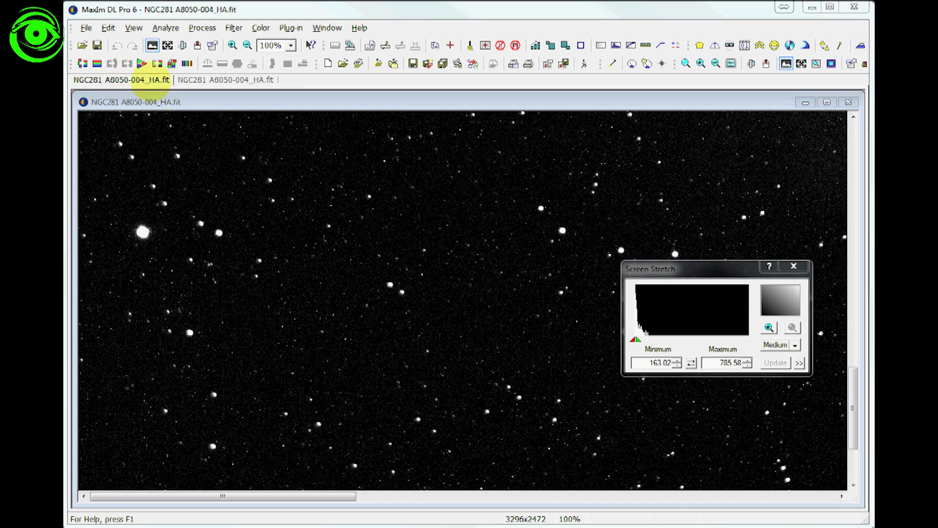
# Compare the two open versions of NGC281 A8050-004_HA.fit by switching back and forth between them.
pyautogui.click(151, 80)
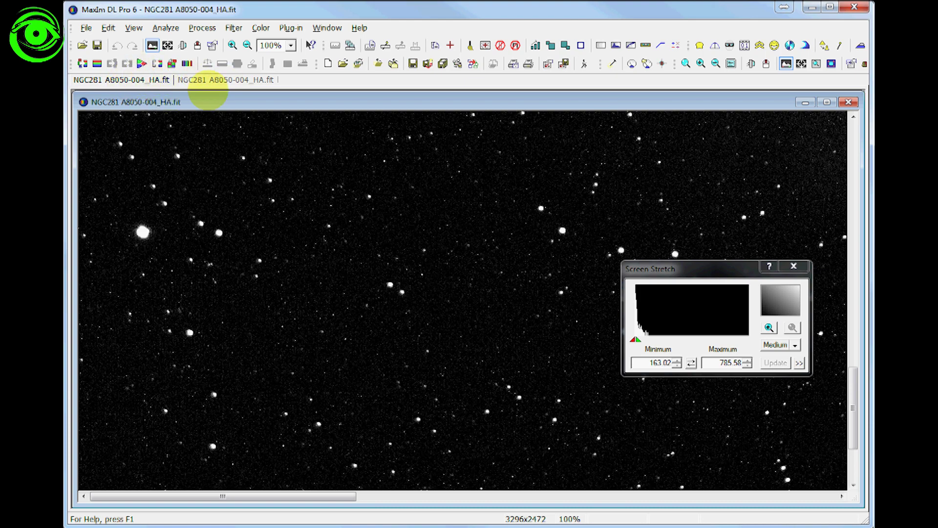
pyautogui.click(213, 82)
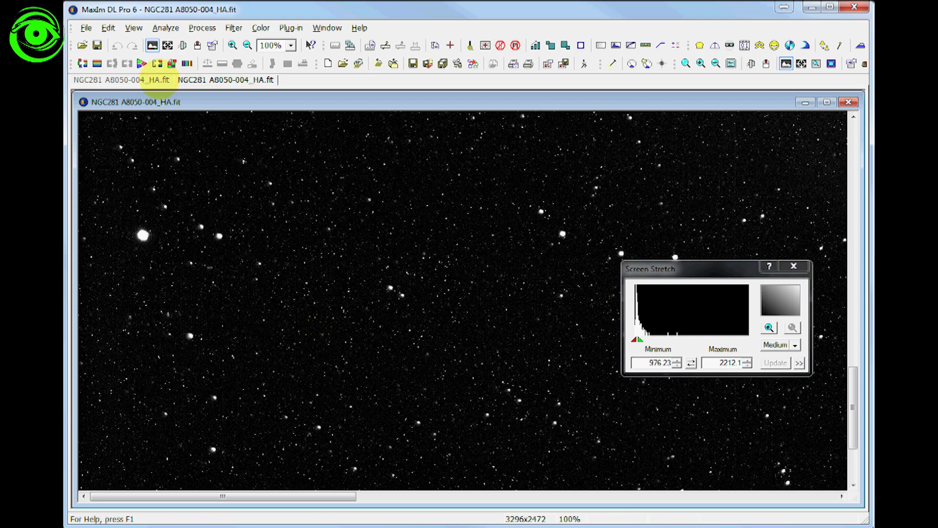
pyautogui.click(139, 80)
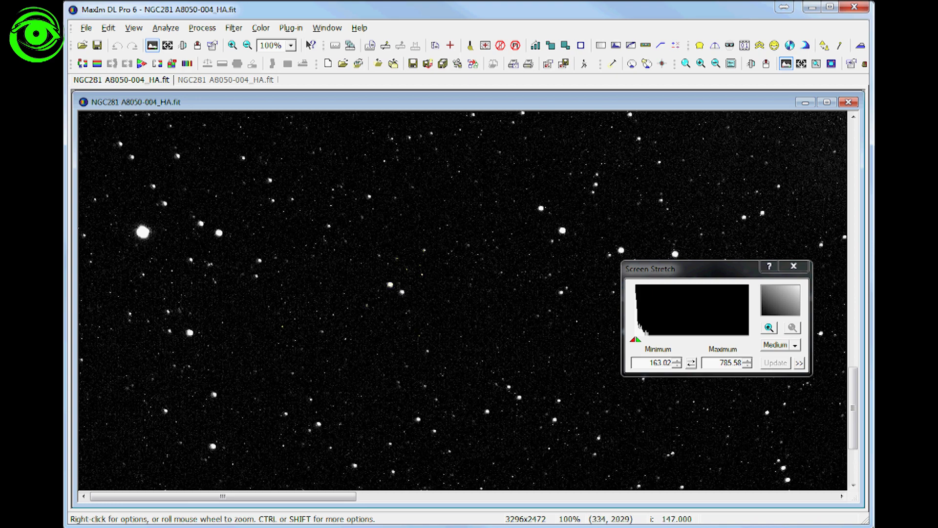
pyautogui.click(226, 81)
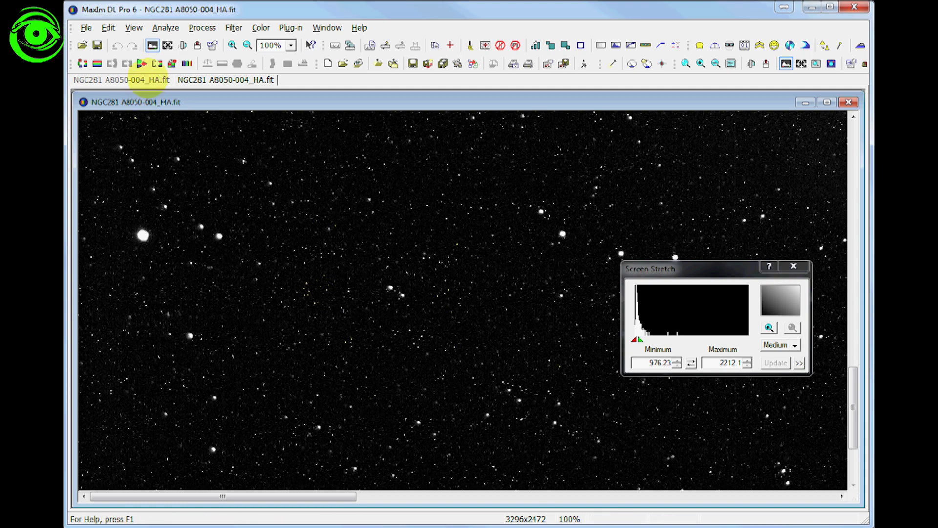
pyautogui.click(142, 79)
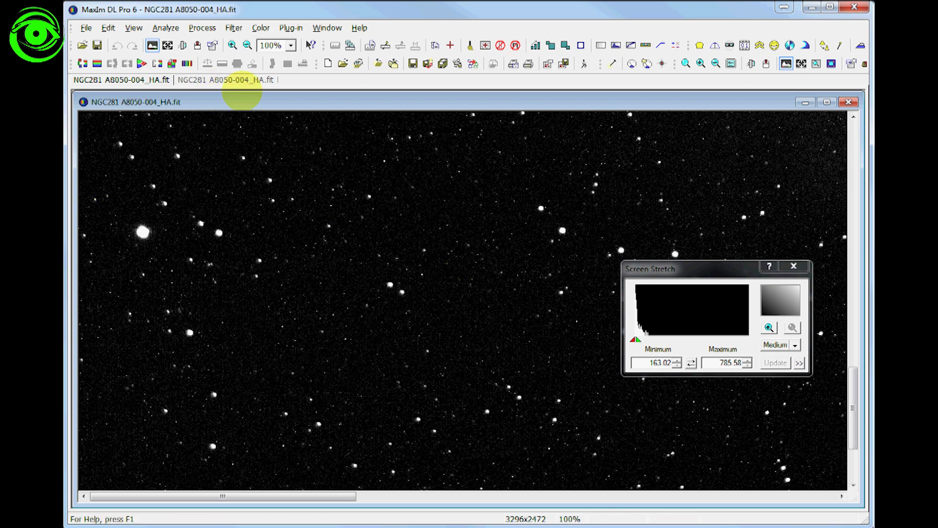
pyautogui.click(242, 79)
pyautogui.click(157, 79)
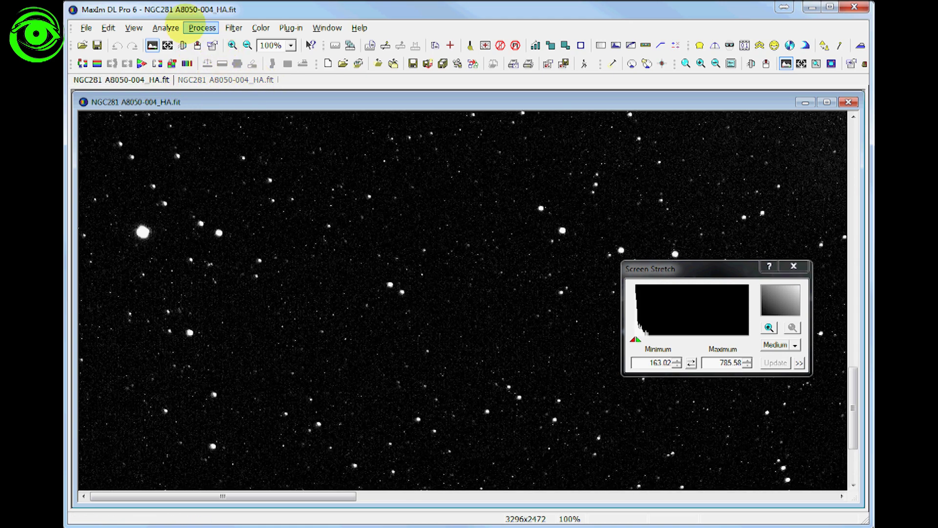
# In the calibration setup, disable the Ha flat group and enable the OIII flat group, keeping Bias 1 and Dark 1 enabled.
pyautogui.click(200, 28)
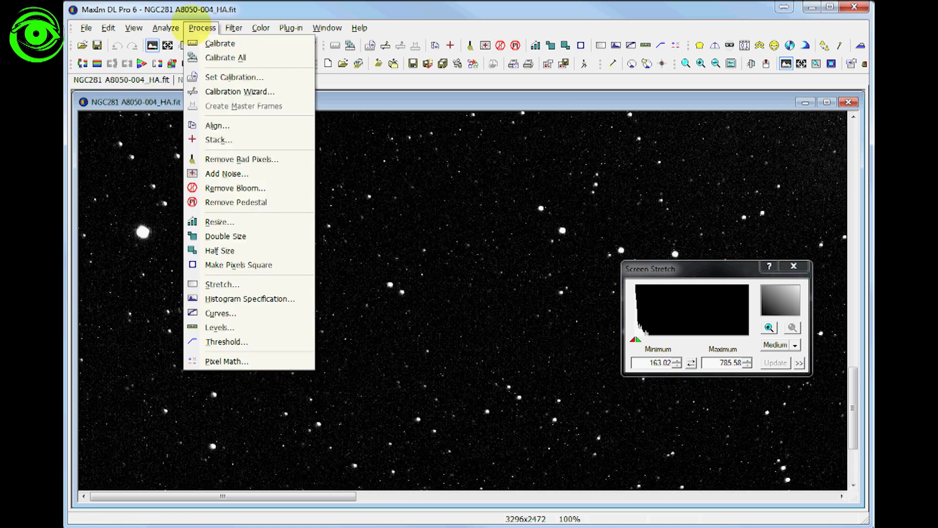
pyautogui.click(214, 77)
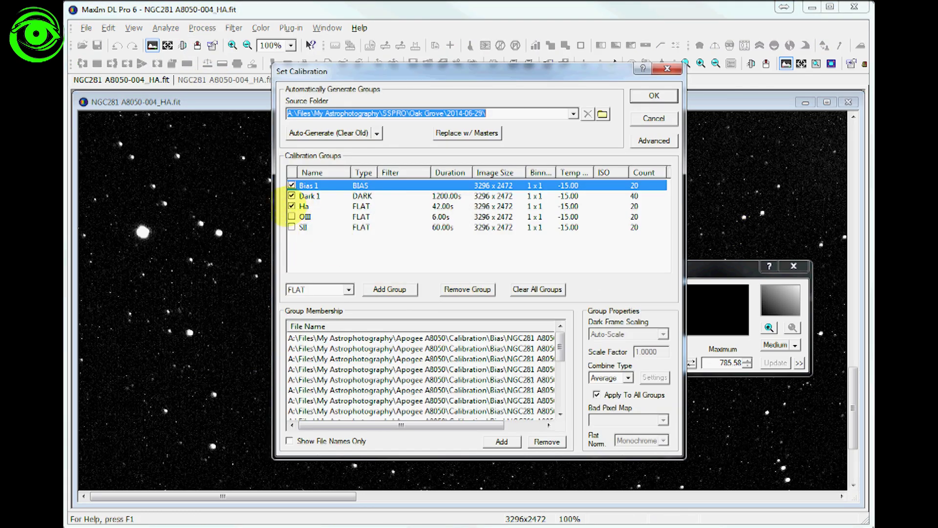
pyautogui.click(292, 206)
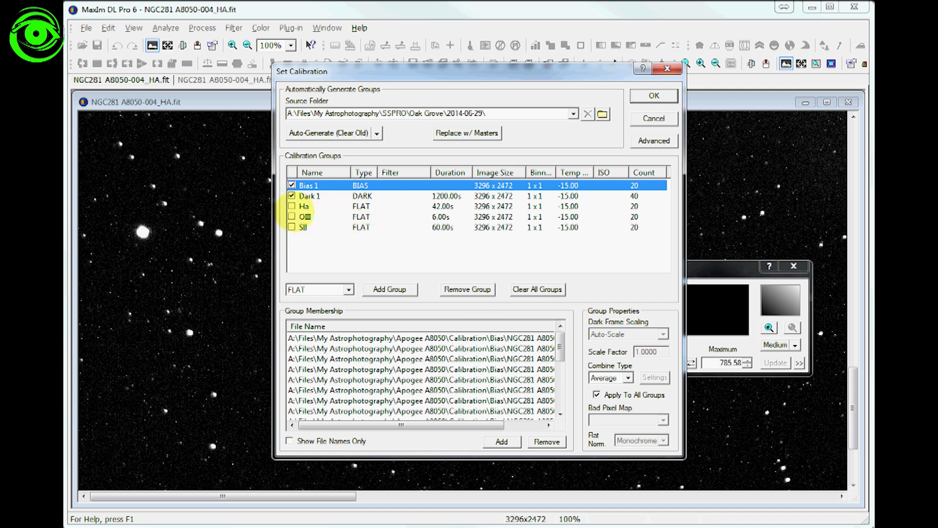
pyautogui.click(291, 217)
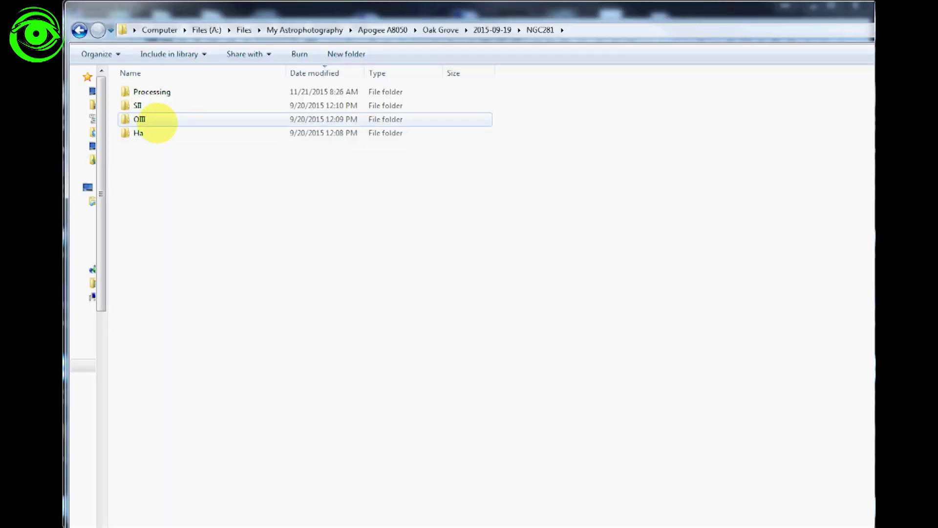
# In Windows Explorer, review the SII, OIII and Ha folders inside NGC281 and the matching subfolders inside Processing.
pyautogui.click(149, 106)
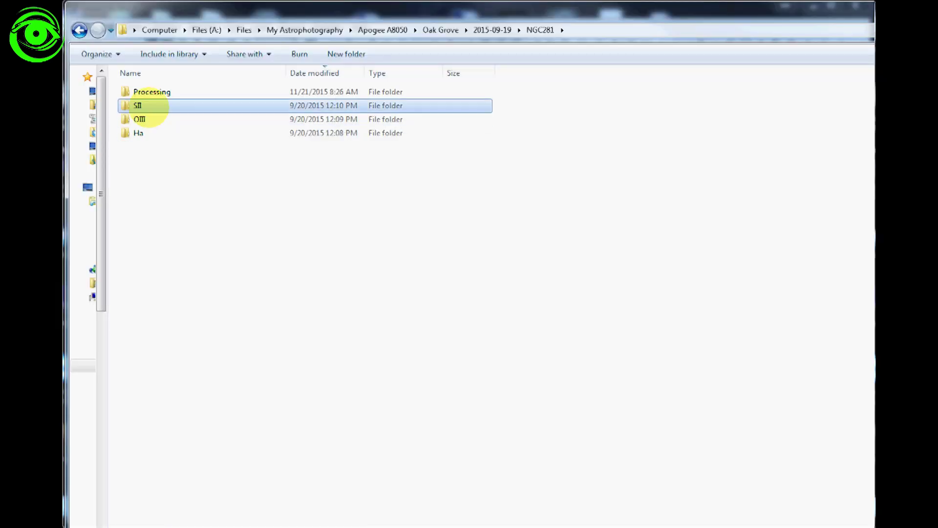
pyautogui.click(143, 121)
pyautogui.click(130, 105)
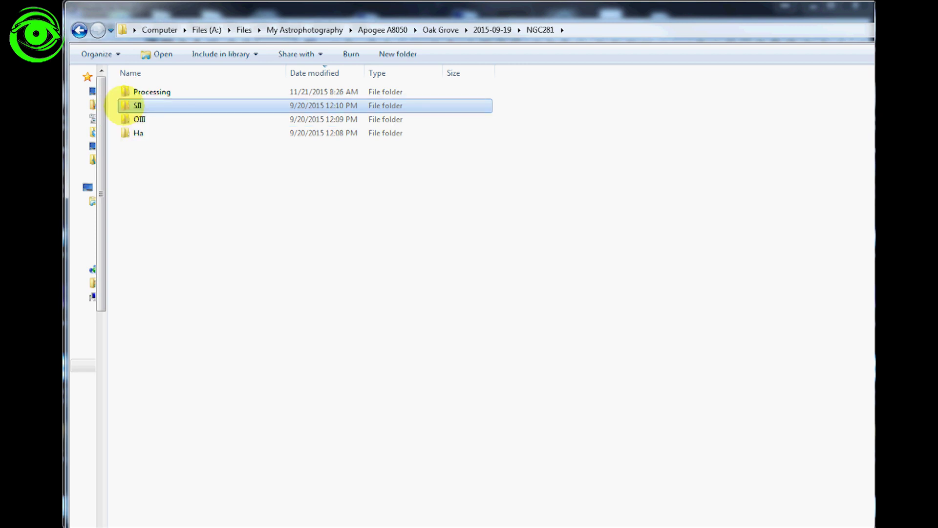
pyautogui.click(131, 119)
pyautogui.click(122, 133)
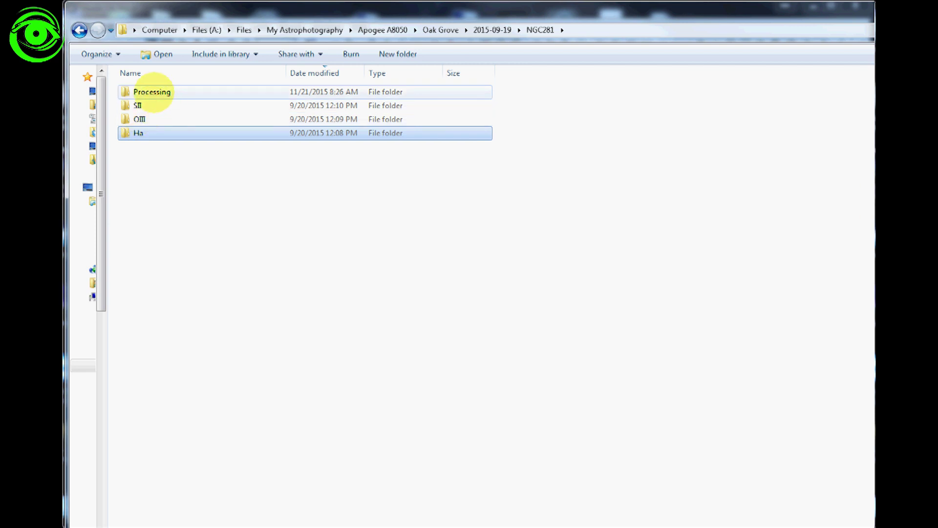
pyautogui.doubleClick(152, 92)
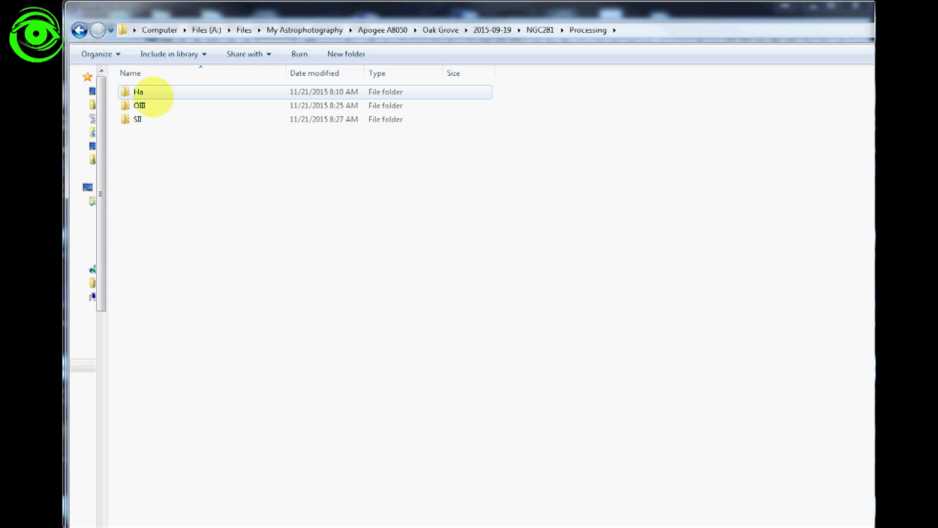
pyautogui.click(150, 93)
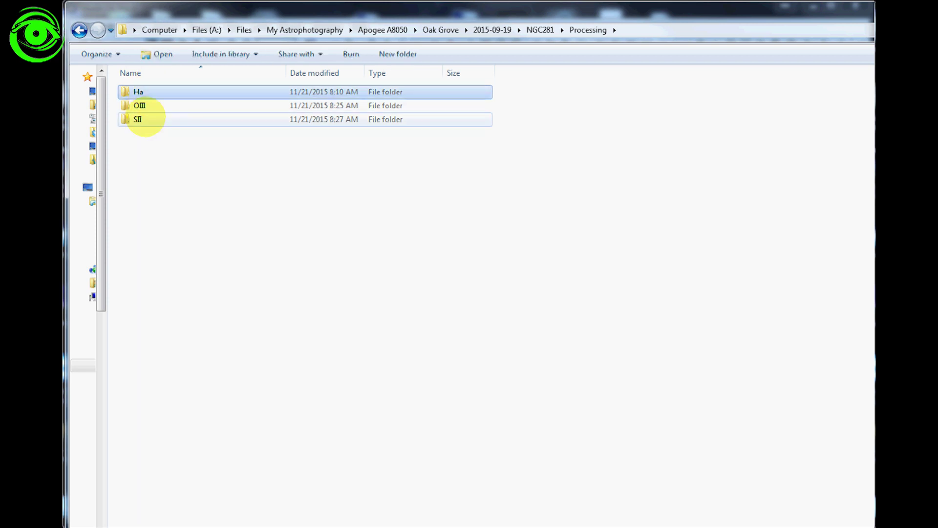
pyautogui.keyDown('ctrl'); pyautogui.click(138, 104); pyautogui.keyUp('ctrl')
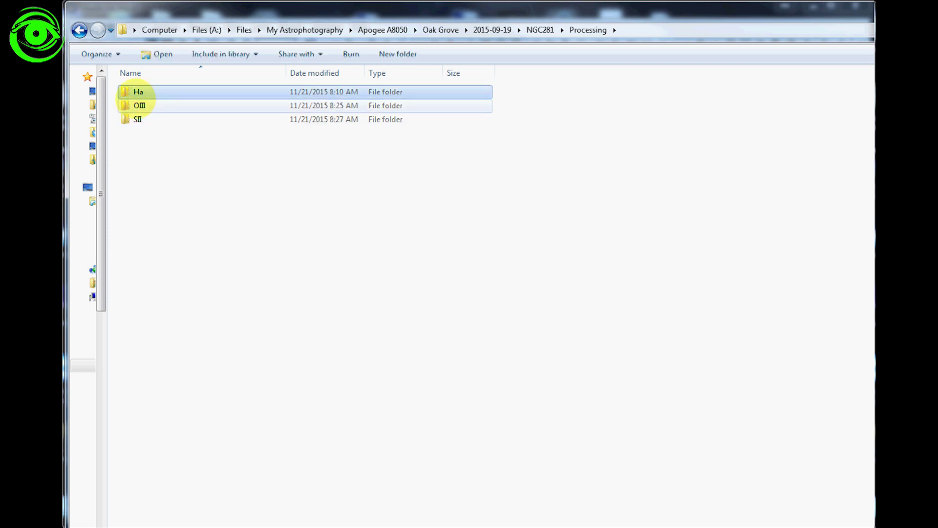
pyautogui.keyDown('ctrl'); pyautogui.click(137, 104); pyautogui.keyUp('ctrl')
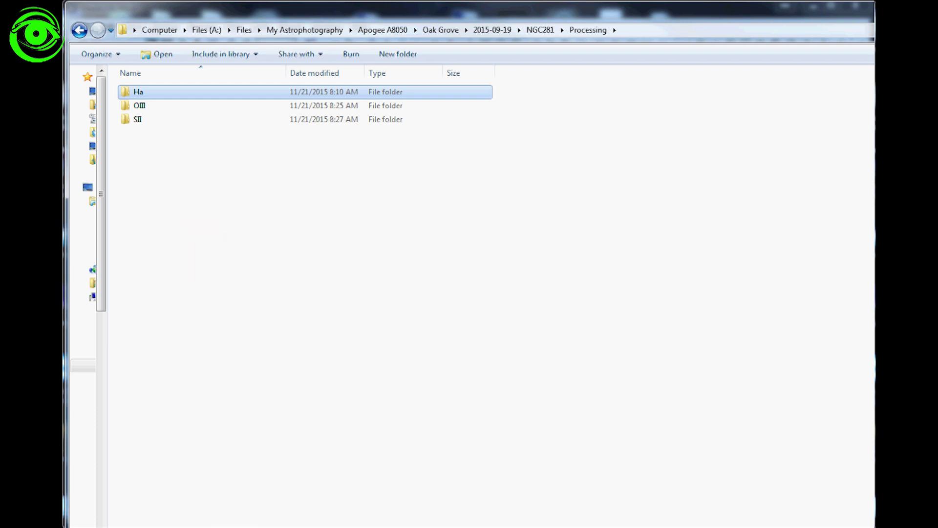
# Open all the NGC281 A8050 HA frames from the Processing\Ha folder in MaxIm DL and view frame 020.
pyautogui.doubleClick(131, 92)
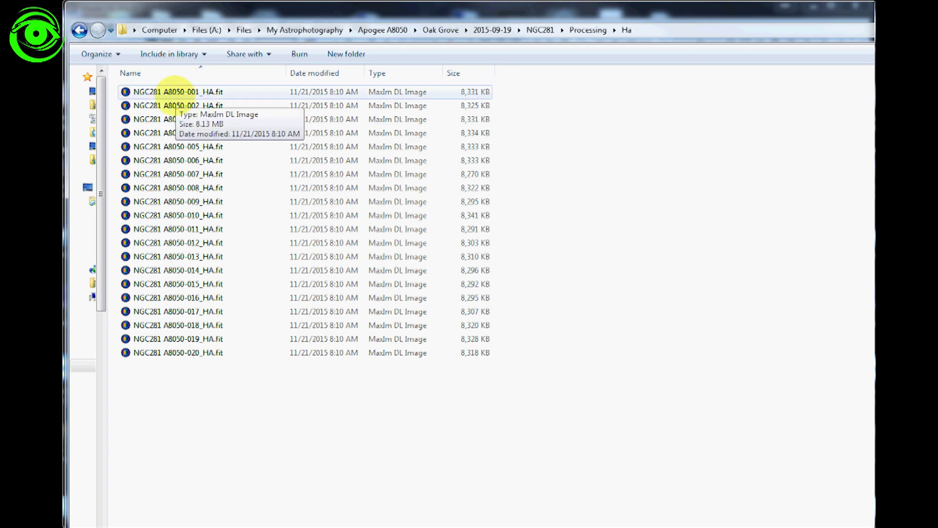
pyautogui.doubleClick(175, 91)
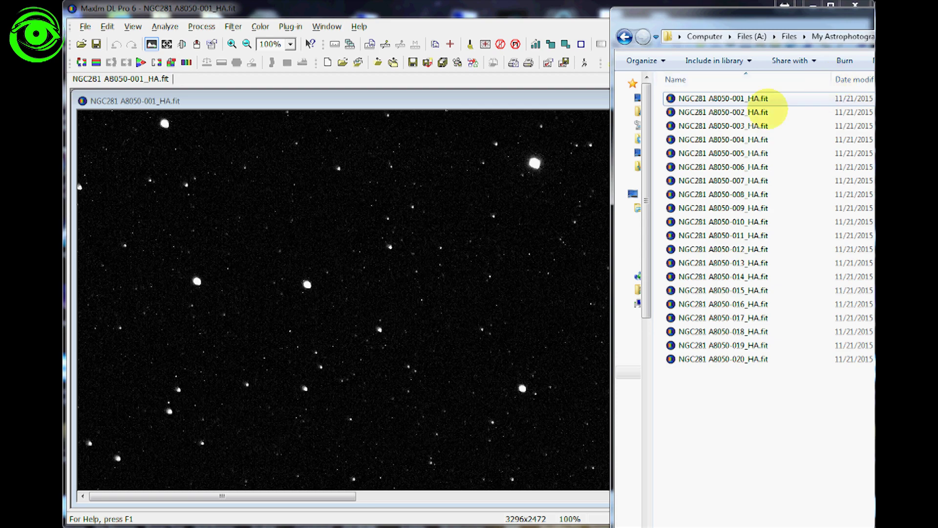
pyautogui.click(724, 112)
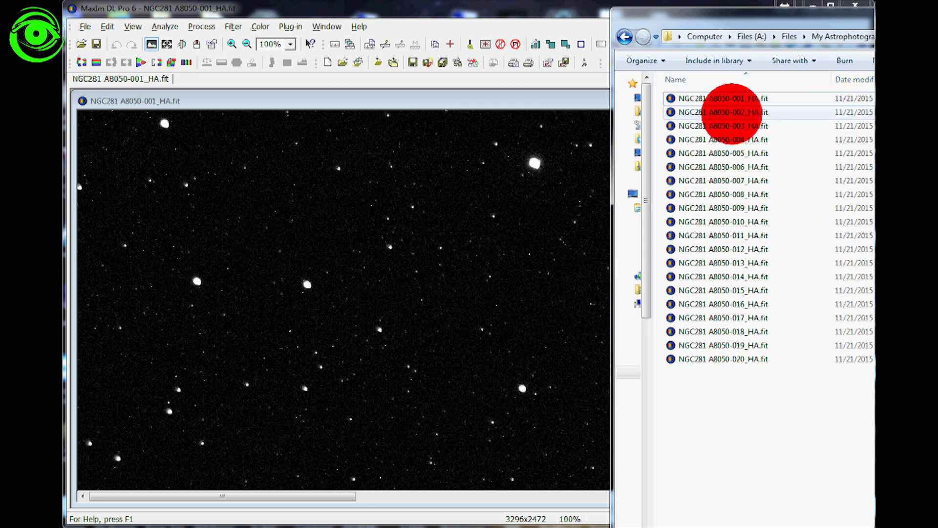
pyautogui.hotkey('ctrl', 'a')
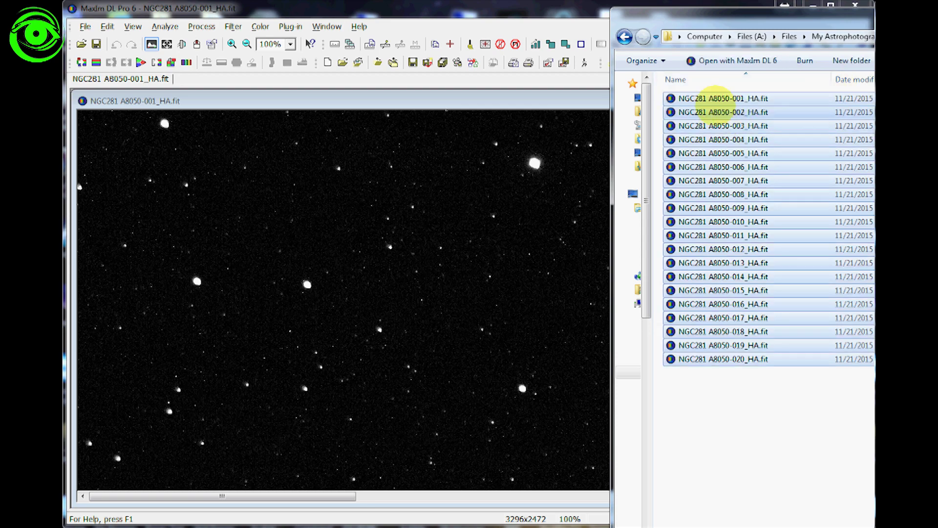
pyautogui.keyDown('ctrl'); pyautogui.click(677, 100); pyautogui.keyUp('ctrl')
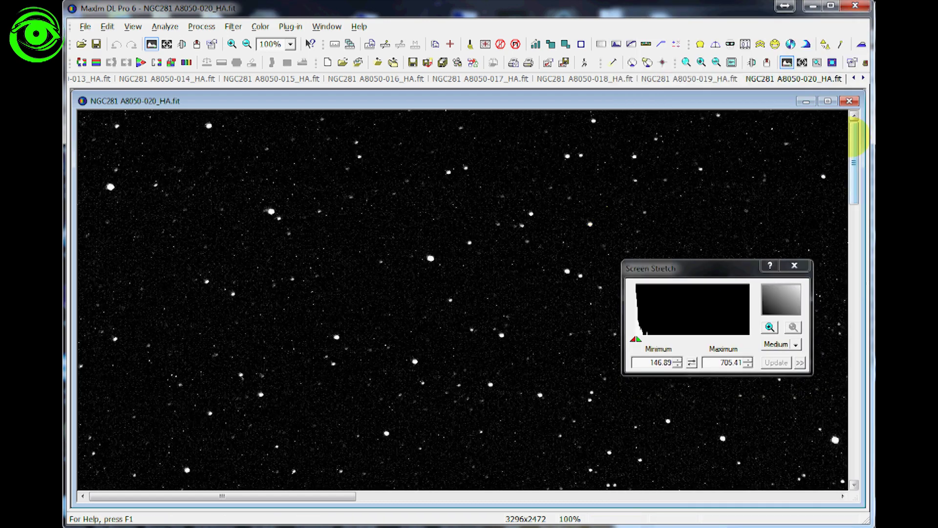
pyautogui.moveTo(854, 142)
pyautogui.mouseDown()
pyautogui.moveTo(855, 339)
pyautogui.moveTo(854, 147)
pyautogui.mouseUp()
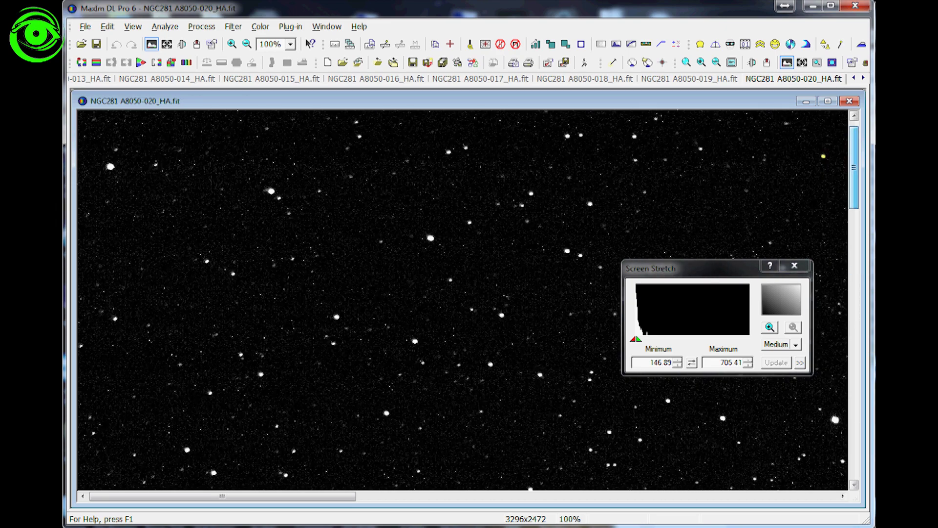
# Close all the open NGC281 A8050 HA images.
pyautogui.click(849, 101)
pyautogui.click(849, 101)
pyautogui.click(849, 101)
pyautogui.click(849, 101)
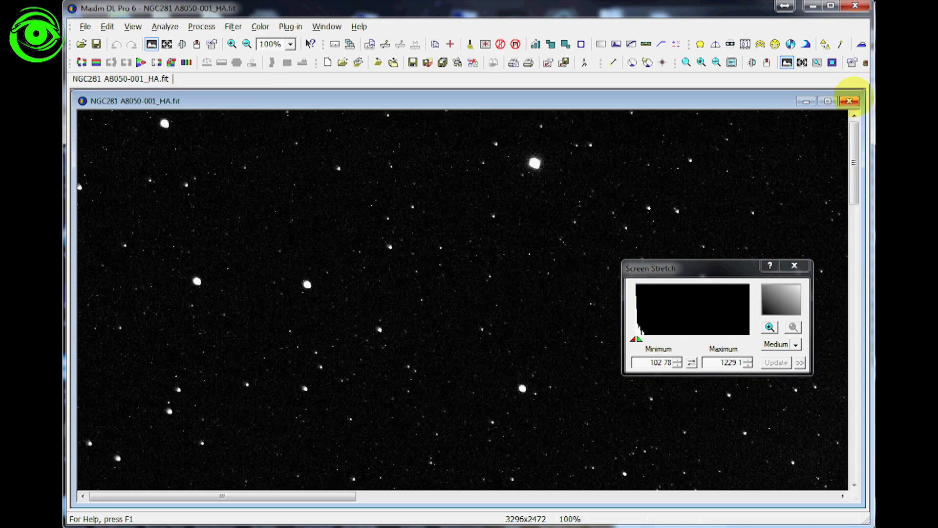
pyautogui.click(850, 100)
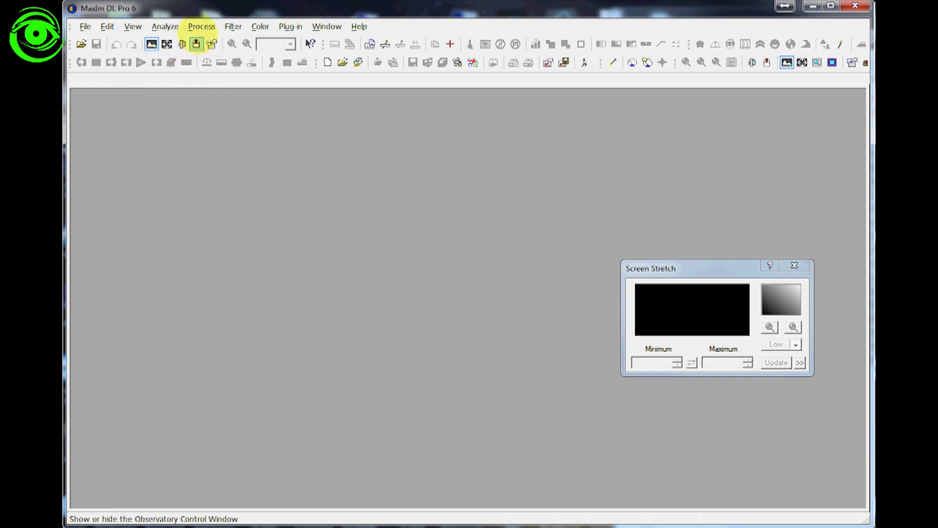
# Start a Stack and add all the calibrated HA frames from the Processing\Ha folder, 001 to 020.
pyautogui.click(201, 26)
pyautogui.click(210, 138)
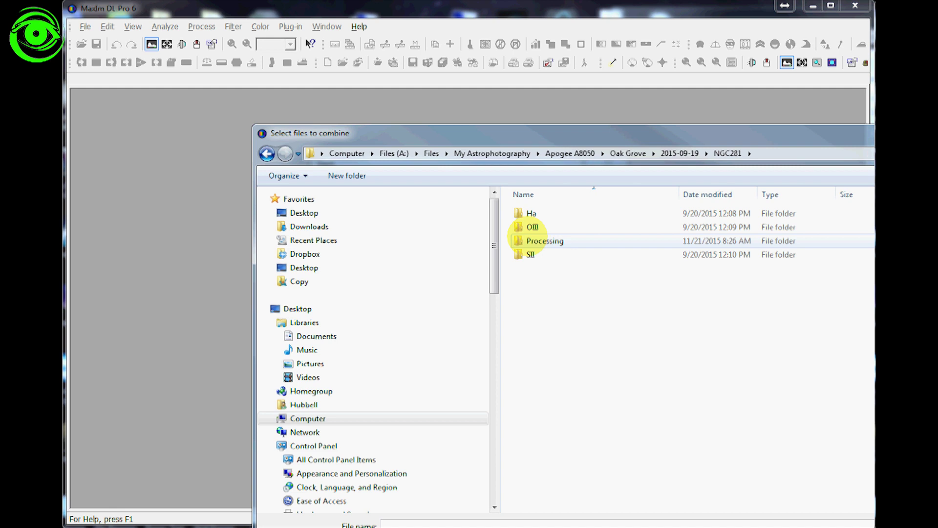
pyautogui.doubleClick(526, 238)
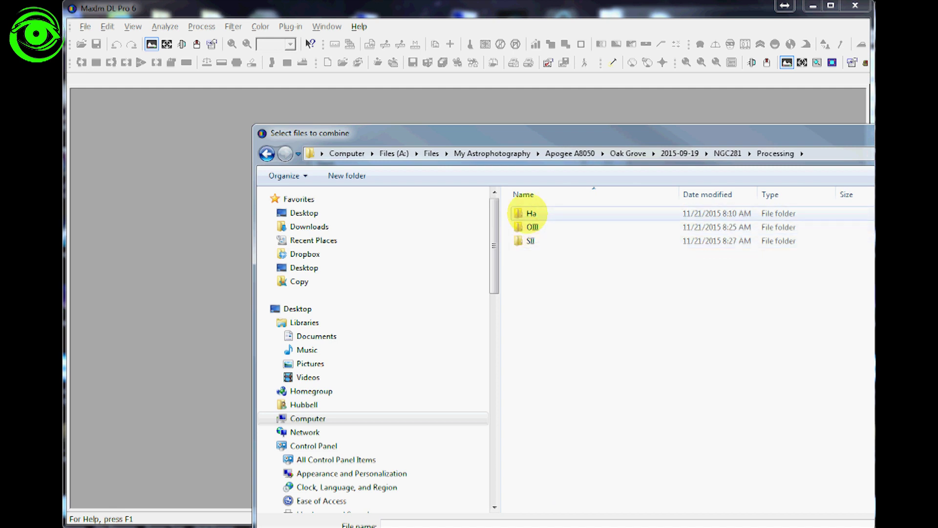
pyautogui.doubleClick(530, 213)
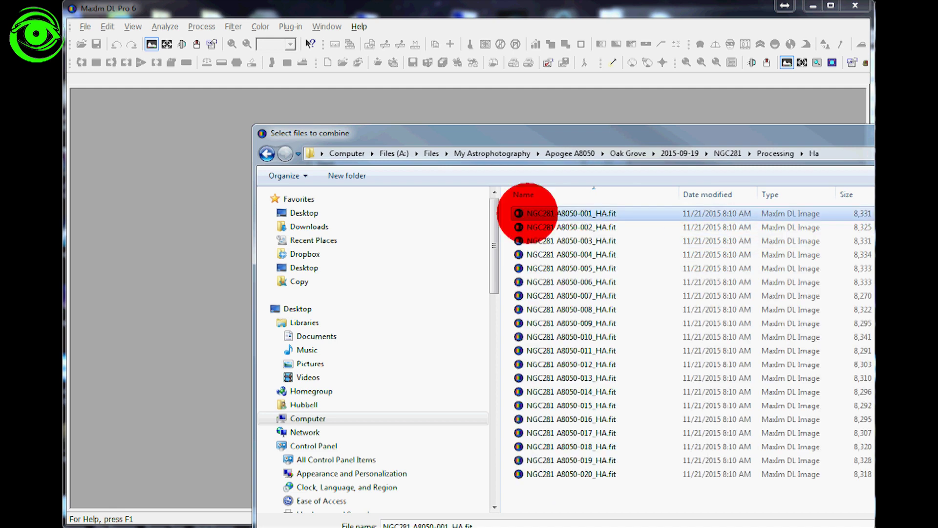
pyautogui.hotkey('ctrl', 'a')
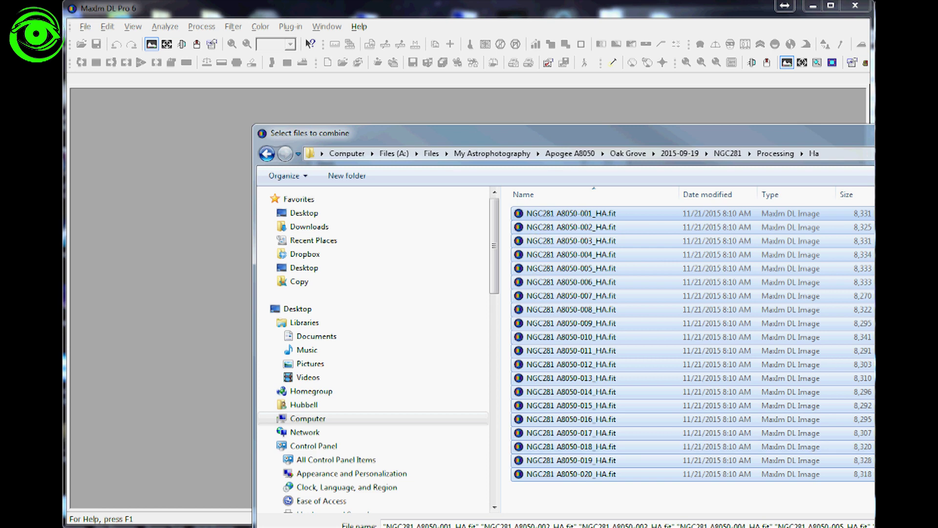
pyautogui.moveTo(770, 134); pyautogui.dragTo(530, 12)
pyautogui.click(777, 456)
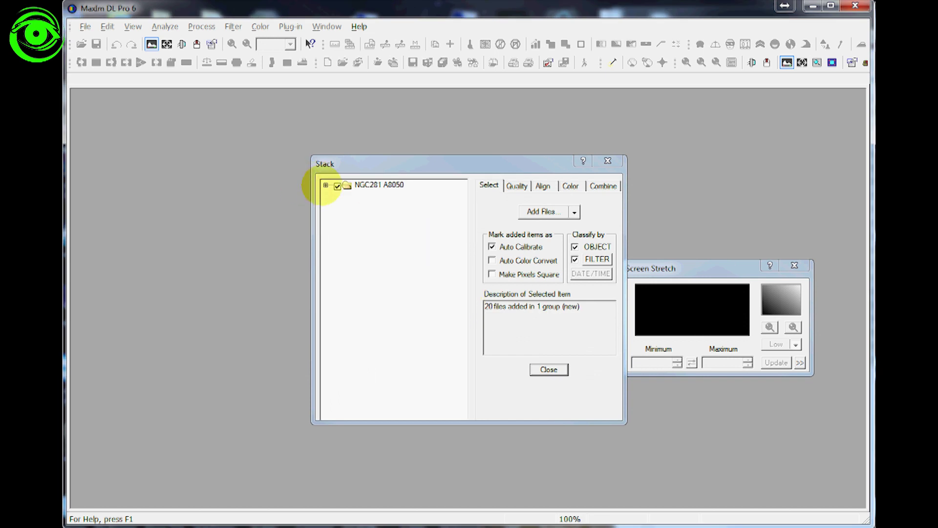
# Expand the NGC281 A8050 group, enable the FWHM quality criterion and measure all of its frames.
pyautogui.click(325, 185)
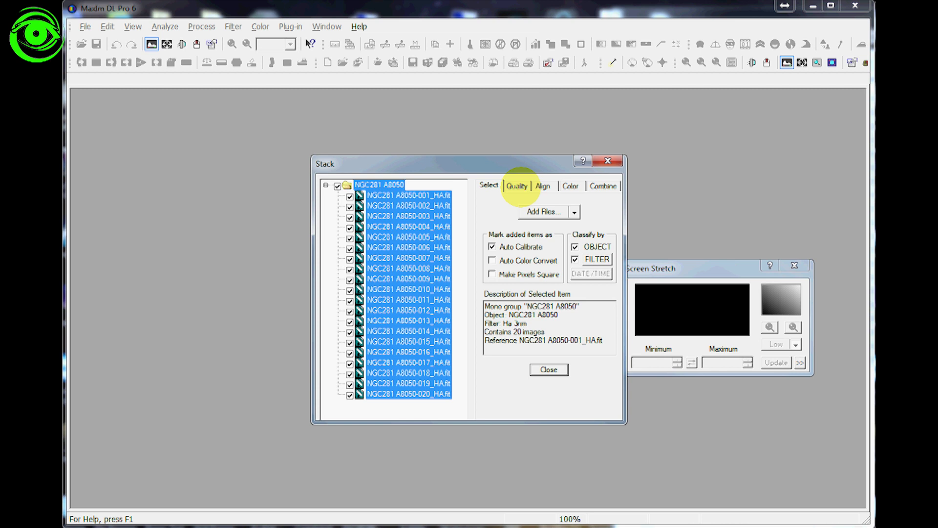
pyautogui.click(517, 185)
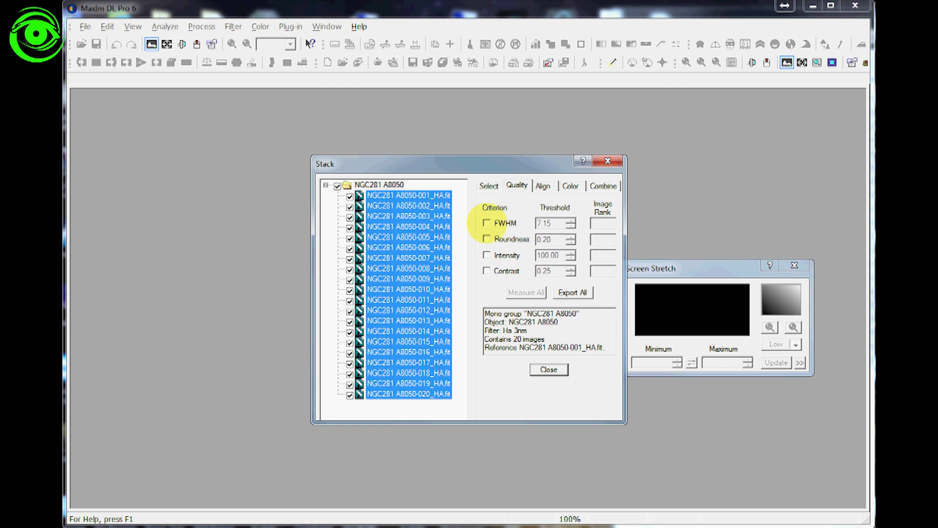
pyautogui.click(486, 223)
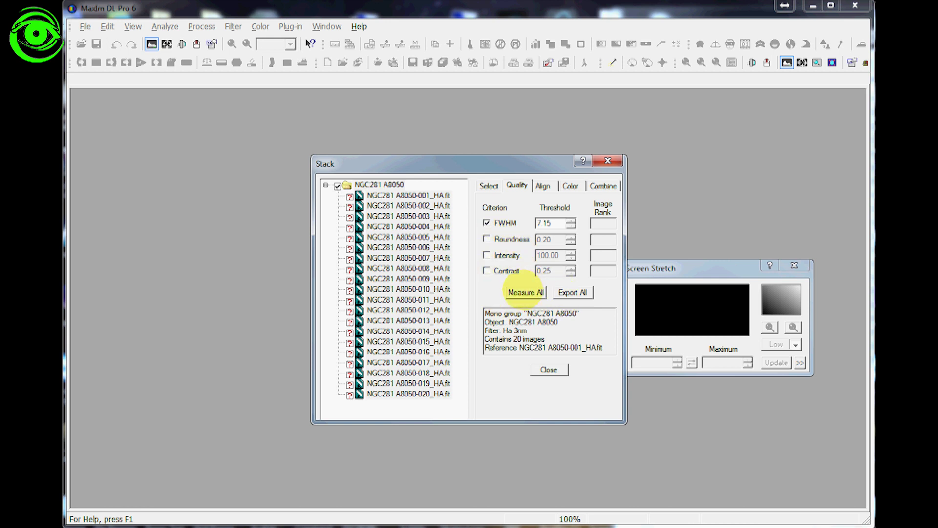
pyautogui.click(524, 291)
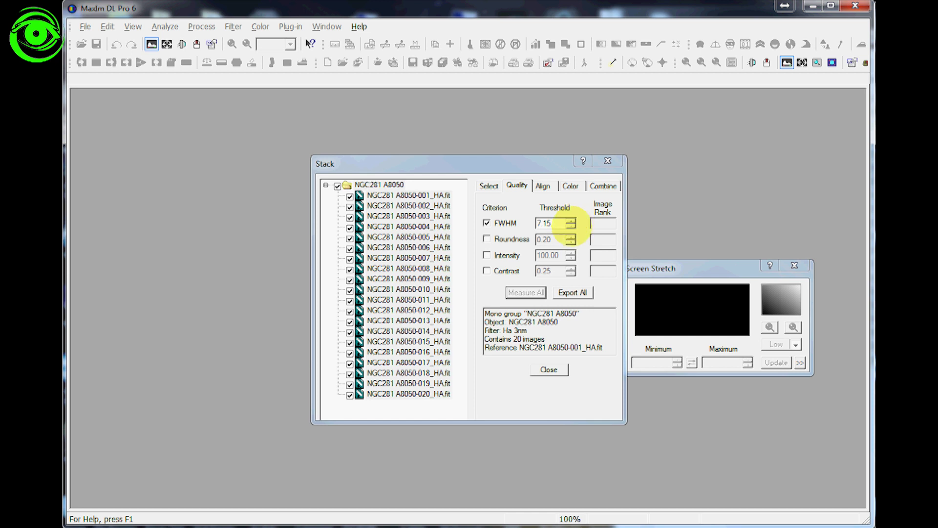
# Lower the FWHM threshold to 3.75 and inspect the quality measurements of frame NGC281 A8050-006_HA.fit.
pyautogui.click(571, 225)
pyautogui.click(570, 226)
pyautogui.click(570, 225)
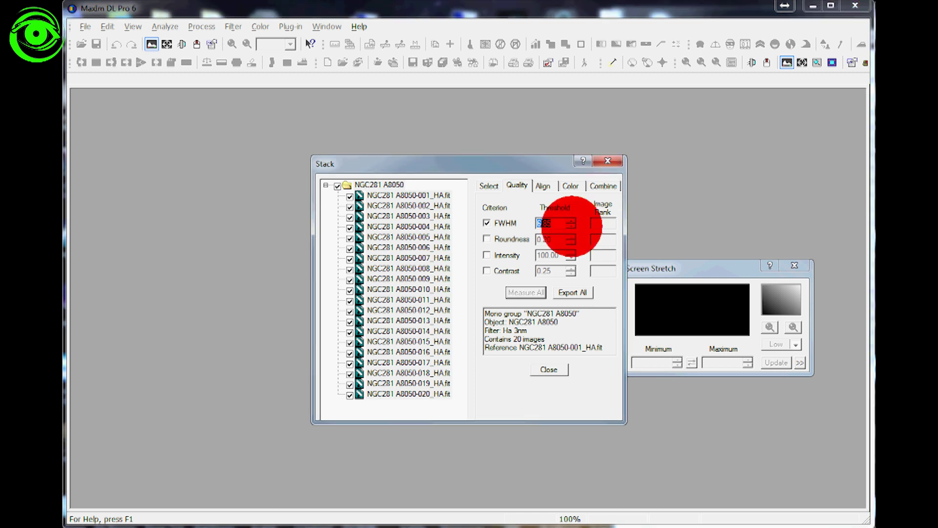
pyautogui.click(571, 225)
pyautogui.click(571, 225)
pyautogui.click(571, 226)
pyautogui.click(571, 225)
pyautogui.click(571, 225)
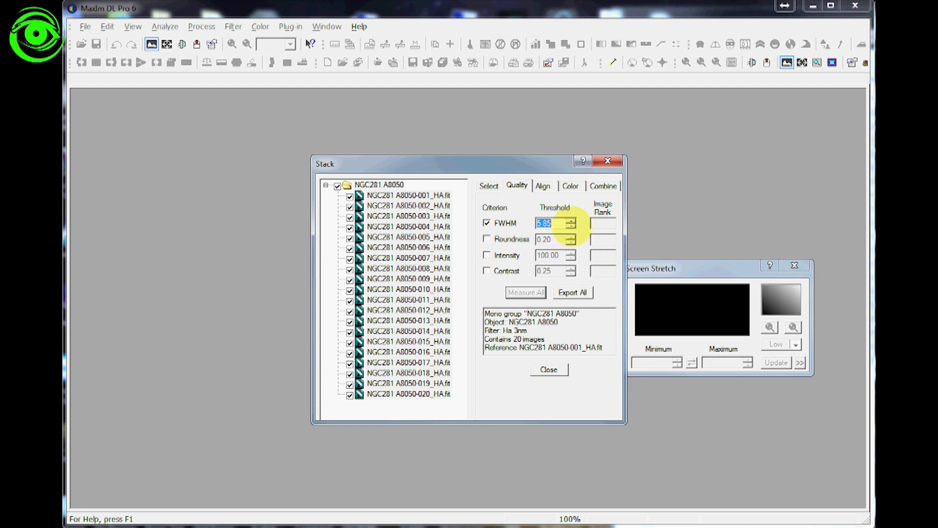
pyautogui.click(570, 225)
pyautogui.click(571, 225)
pyautogui.click(570, 226)
pyautogui.click(571, 225)
pyautogui.click(570, 225)
pyautogui.click(571, 226)
pyautogui.click(571, 225)
pyautogui.click(571, 225)
pyautogui.click(571, 225)
pyautogui.click(570, 225)
pyautogui.click(571, 225)
pyautogui.click(571, 225)
pyautogui.click(571, 226)
pyautogui.click(571, 225)
pyautogui.click(571, 225)
pyautogui.click(571, 226)
pyautogui.click(570, 225)
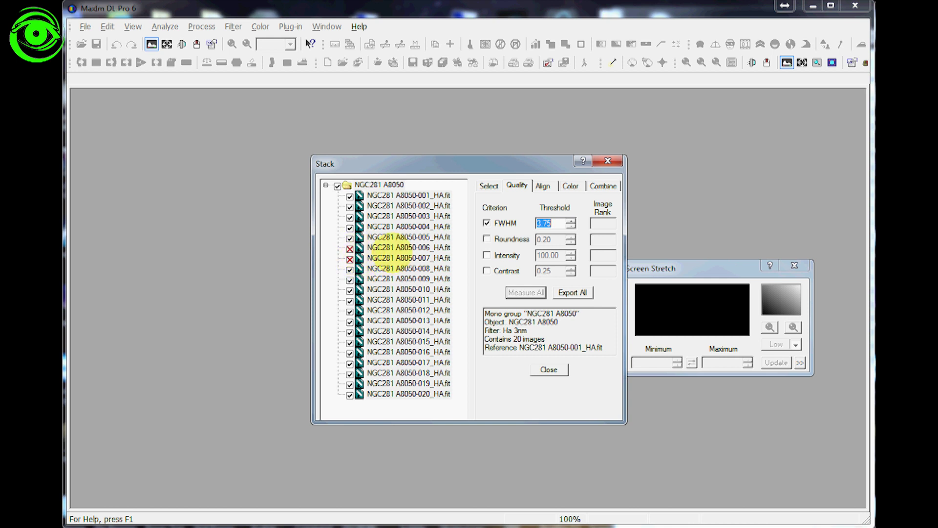
pyautogui.click(389, 248)
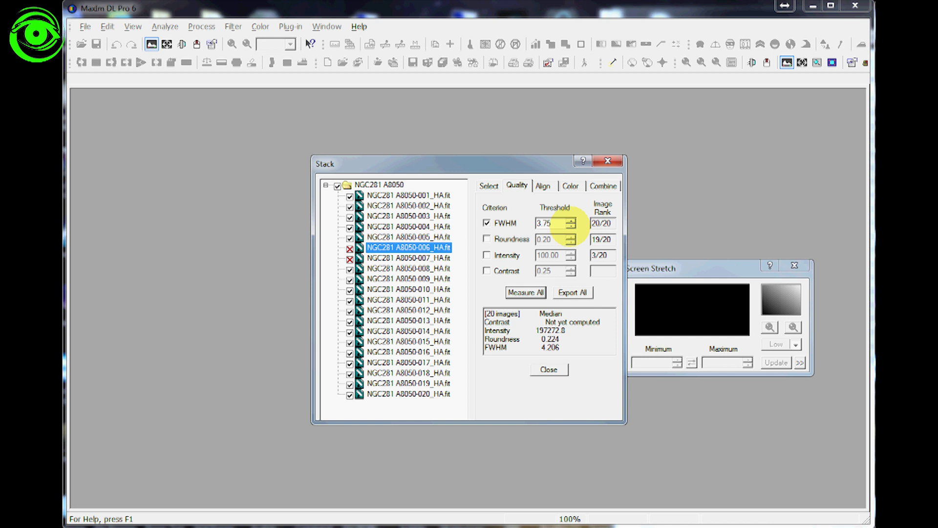
# Lower the FWHM threshold to 3.25 and bring up the stack's combine settings.
pyautogui.click(570, 225)
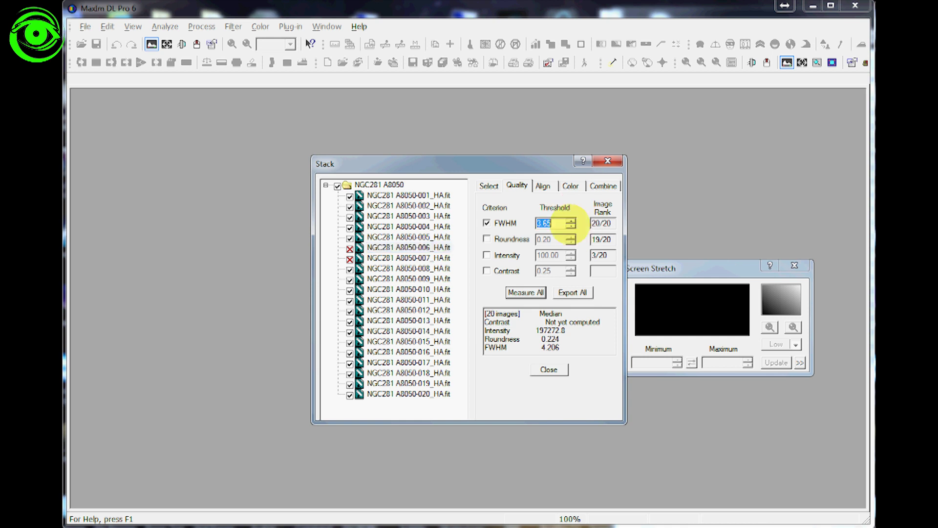
pyautogui.click(571, 225)
pyautogui.click(570, 226)
pyautogui.click(571, 226)
pyautogui.click(571, 225)
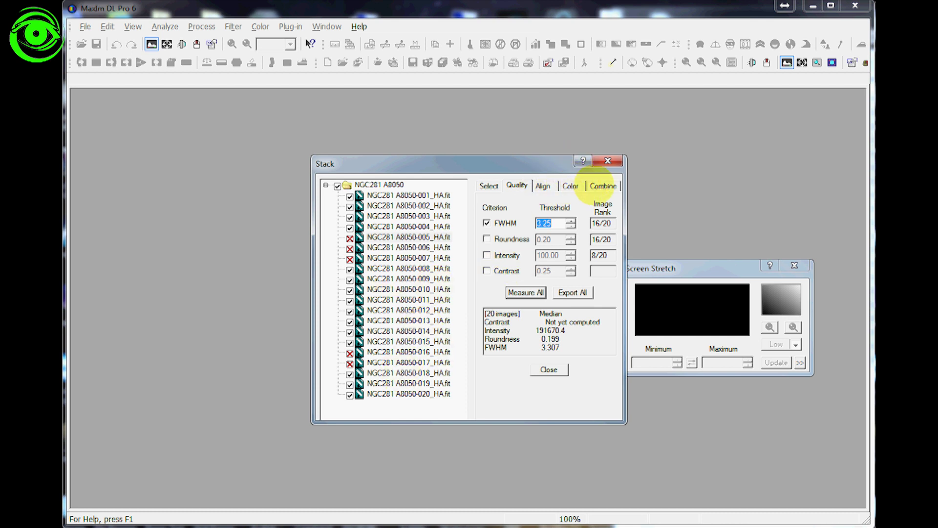
pyautogui.click(594, 186)
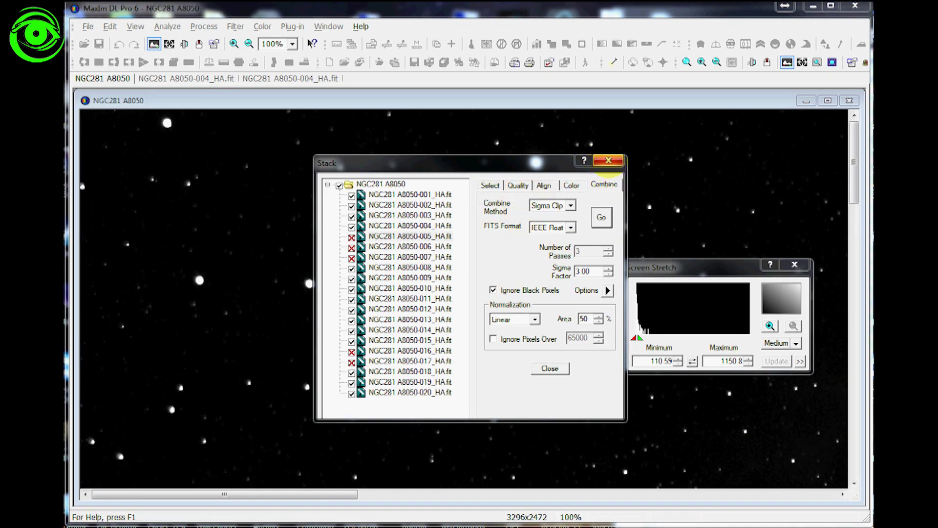
# Close the Stack dialog and compare the stacked NGC281 A8050 image with the two single NGC281 A8050-004_HA.fit frames, then examine the stack's nebula region.
pyautogui.click(609, 160)
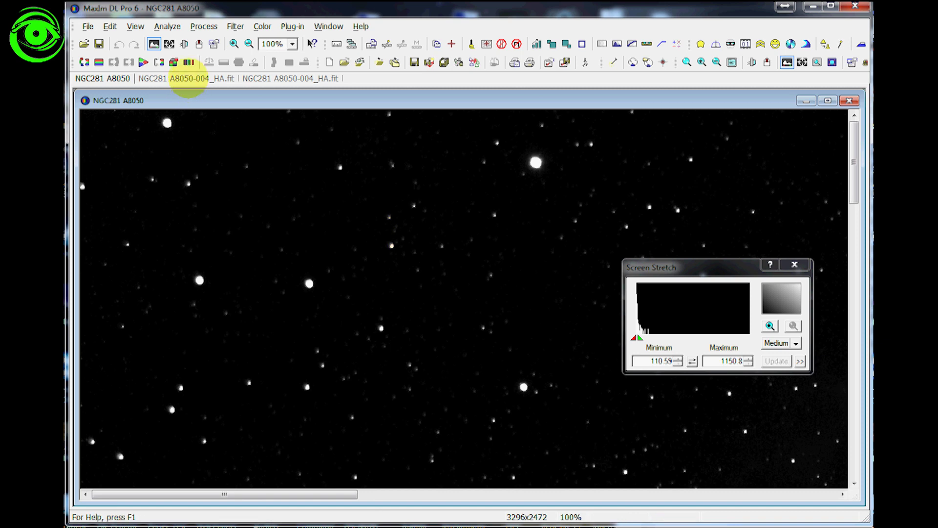
pyautogui.click(189, 78)
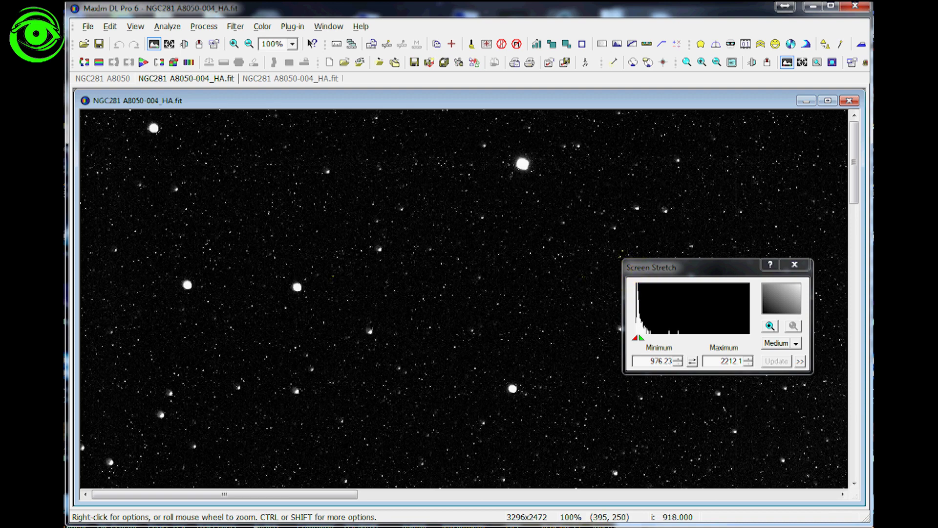
pyautogui.click(264, 78)
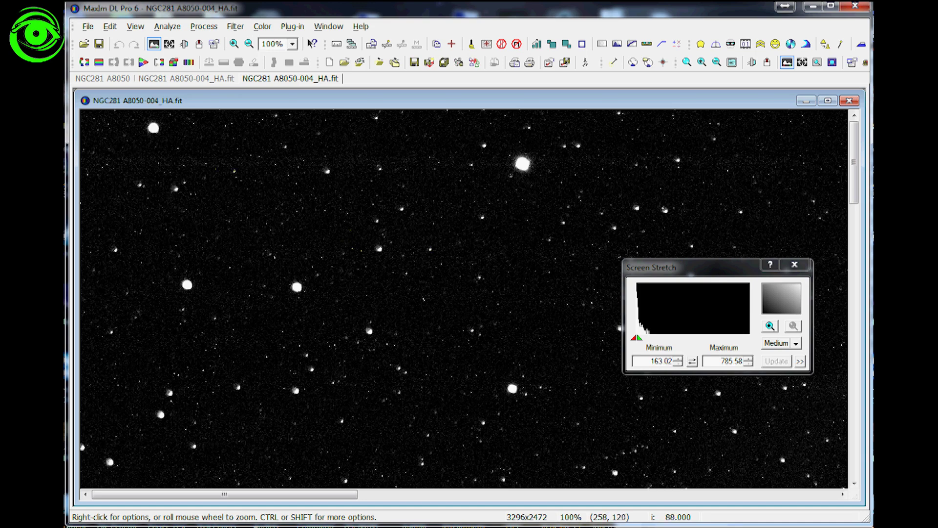
pyautogui.click(215, 78)
pyautogui.click(279, 79)
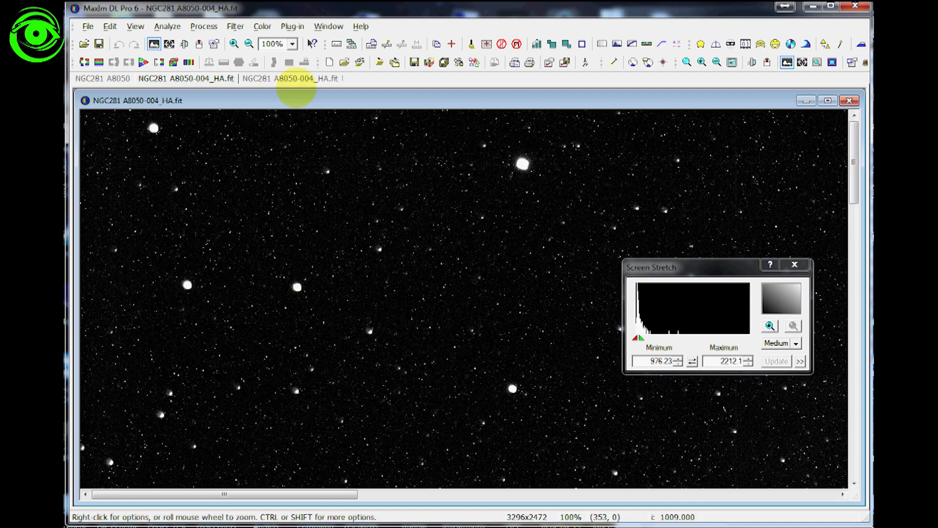
pyautogui.click(293, 80)
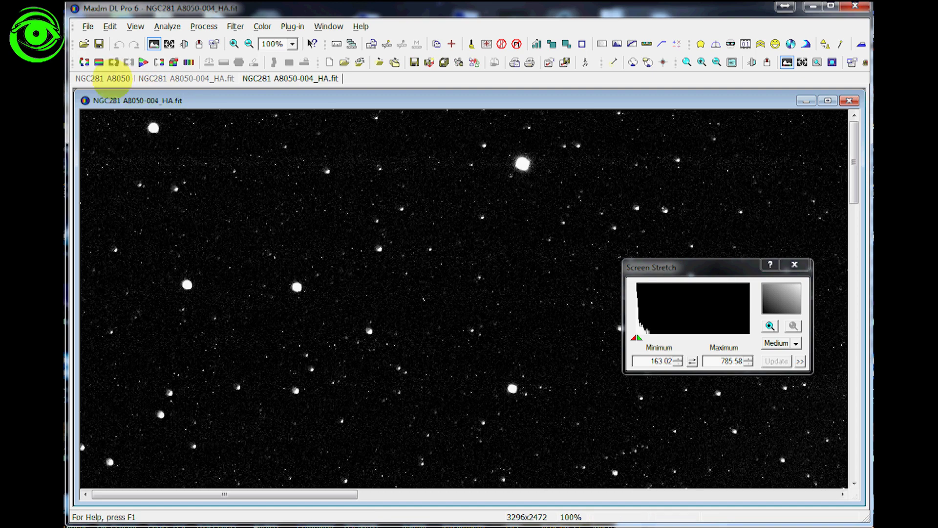
pyautogui.click(103, 79)
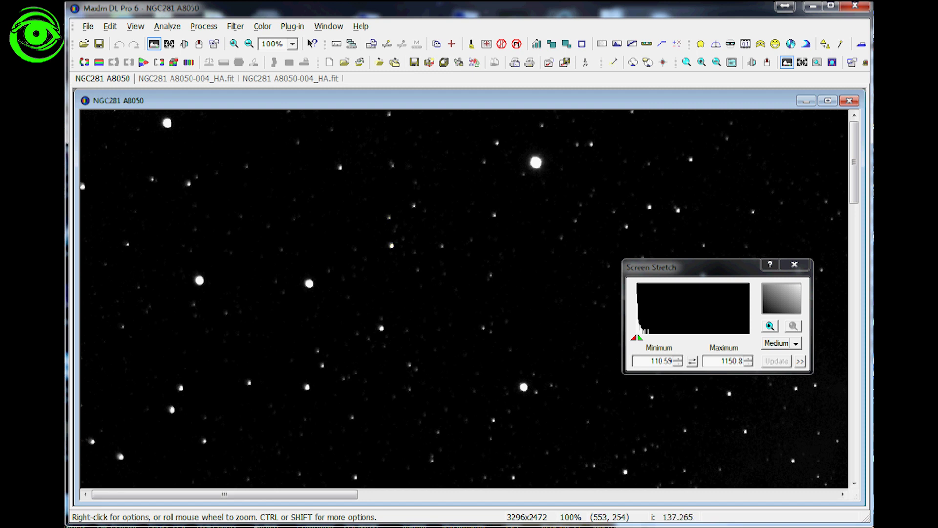
pyautogui.moveTo(350, 494); pyautogui.dragTo(561, 495)
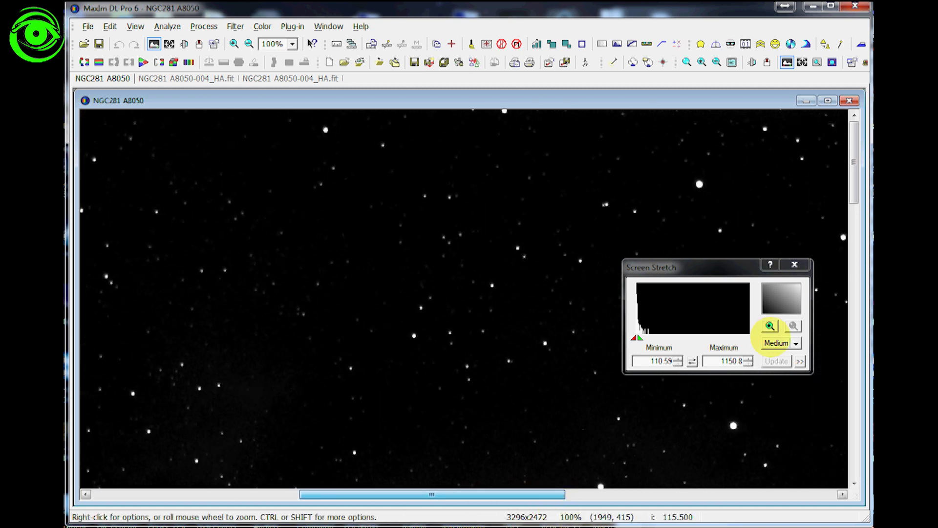
pyautogui.scroll(-1, 858, 169)
pyautogui.moveTo(854, 166); pyautogui.dragTo(854, 279)
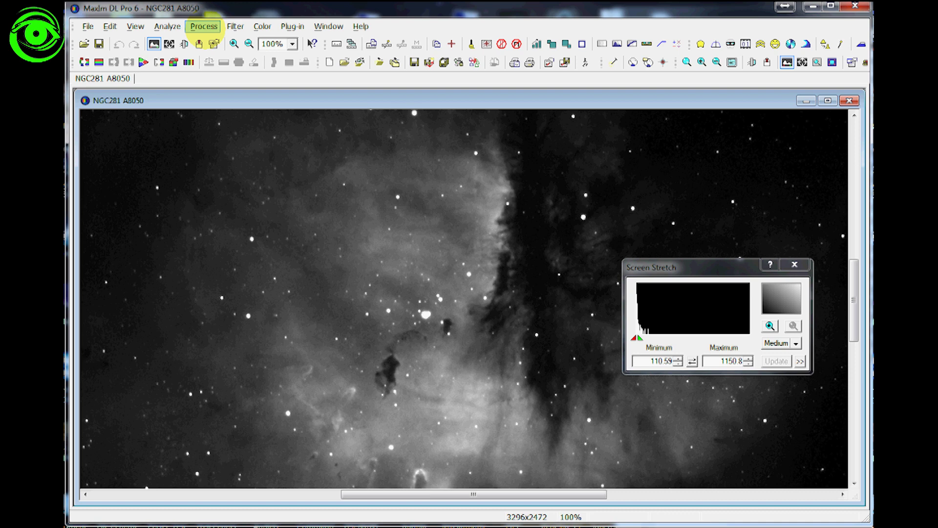
# Start Digital Development on the stacked NGC281 A8050 image and move its dialog away from the nebula's dark clouds.
pyautogui.click(203, 26)
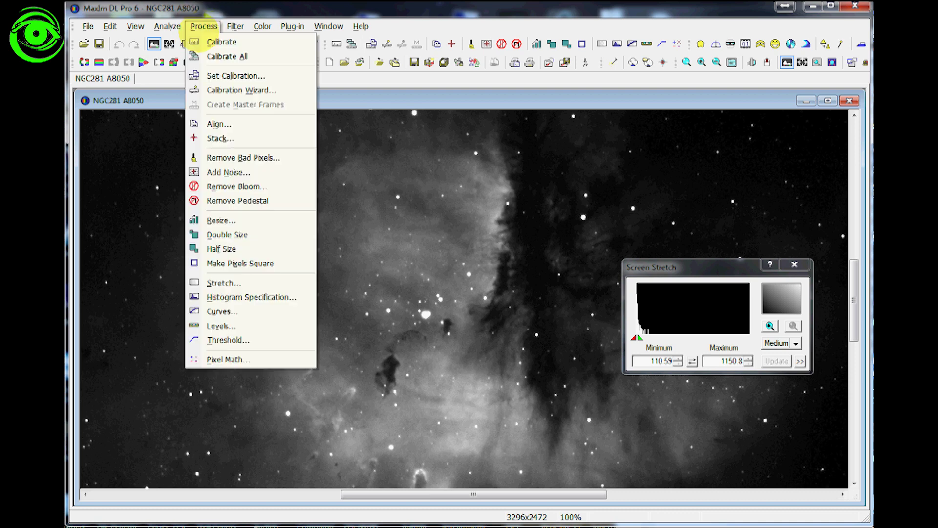
pyautogui.moveTo(234, 26)
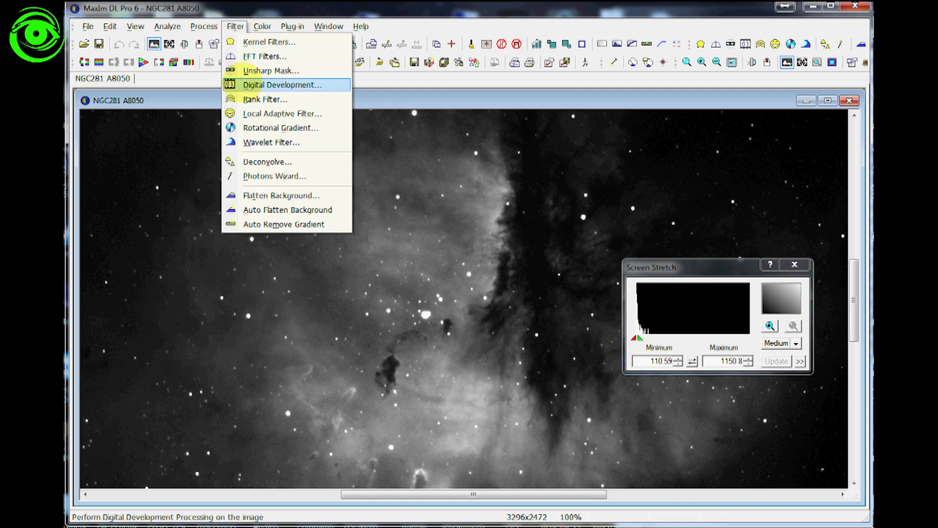
pyautogui.click(259, 84)
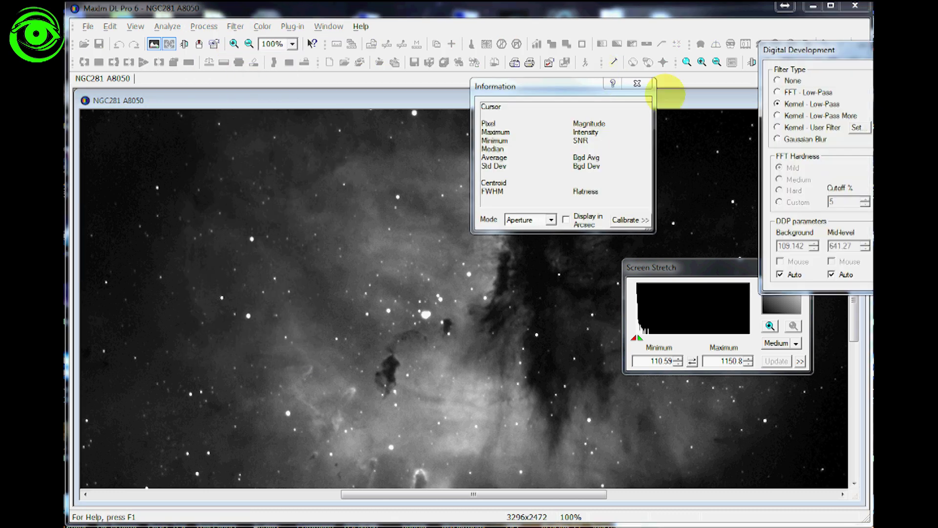
pyautogui.click(815, 50)
pyautogui.moveTo(815, 50); pyautogui.dragTo(267, 101)
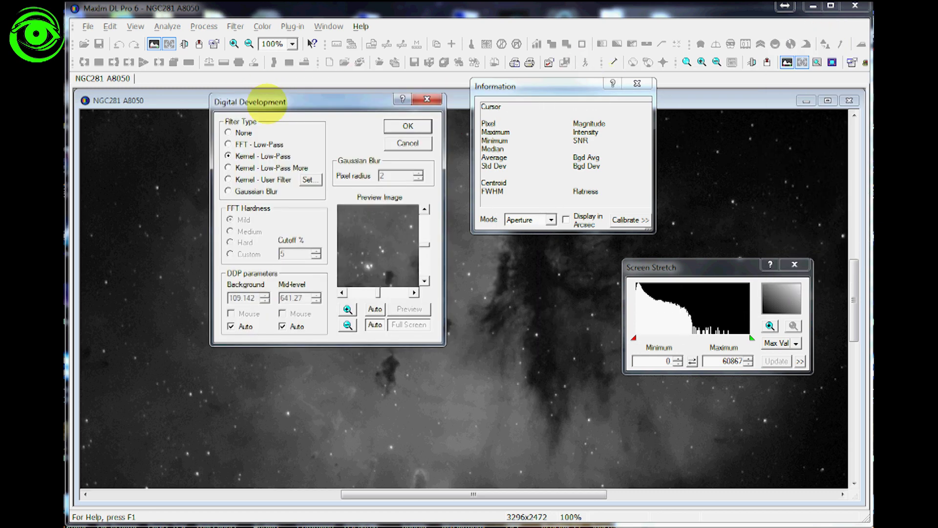
pyautogui.moveTo(310, 101); pyautogui.dragTo(519, 121)
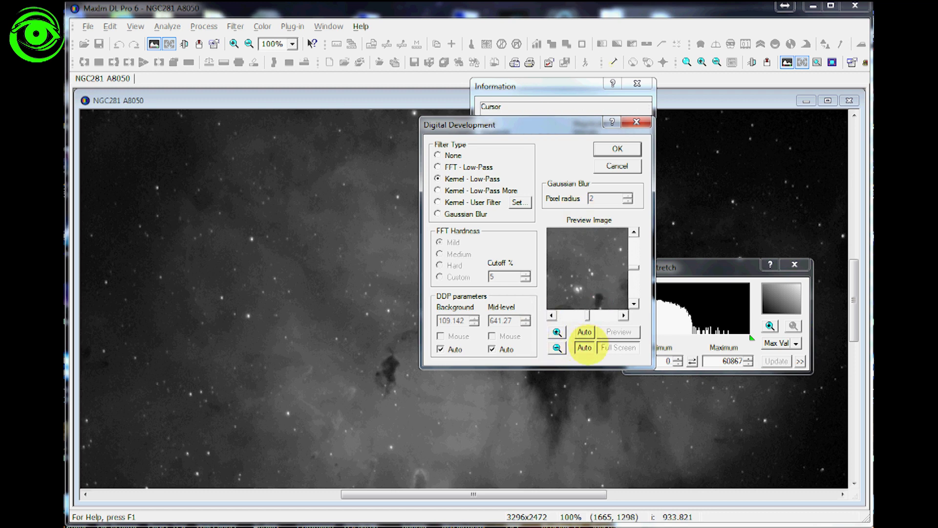
# Compare the image with and without the automatic full-screen Digital Development preview, over the nebula and the neighbouring star field.
pyautogui.click(585, 347)
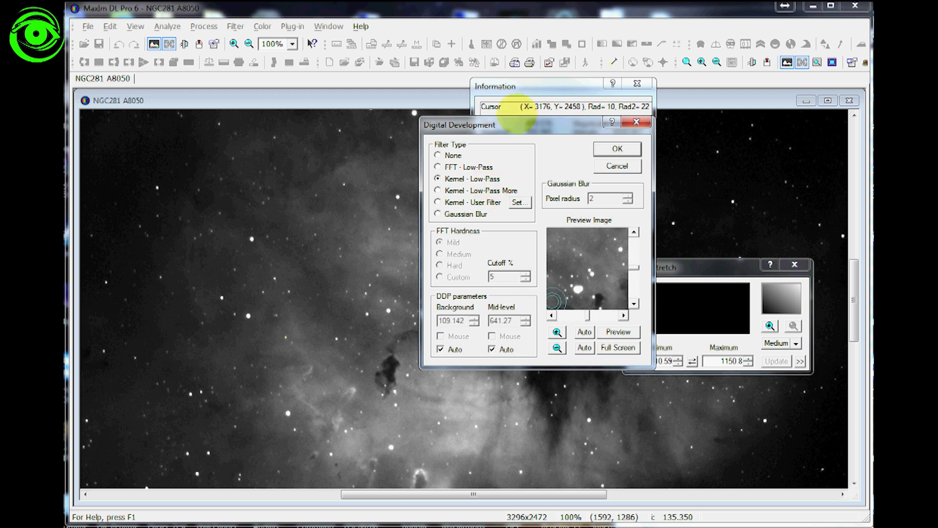
pyautogui.moveTo(517, 125); pyautogui.dragTo(548, 131)
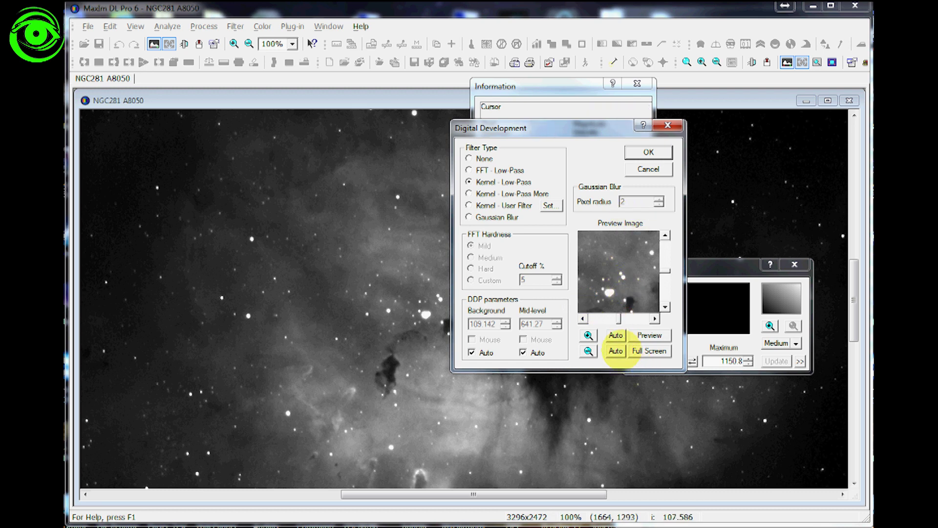
pyautogui.click(615, 350)
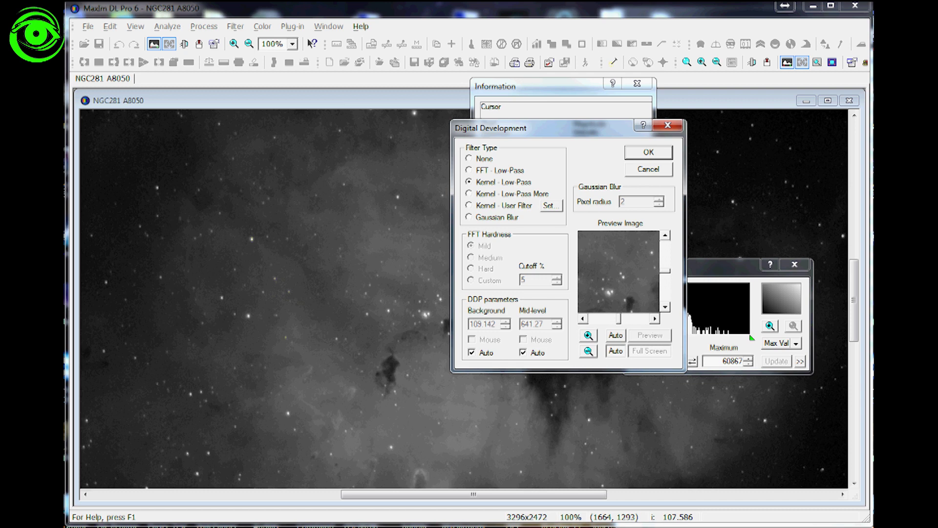
pyautogui.moveTo(419, 495); pyautogui.dragTo(241, 471)
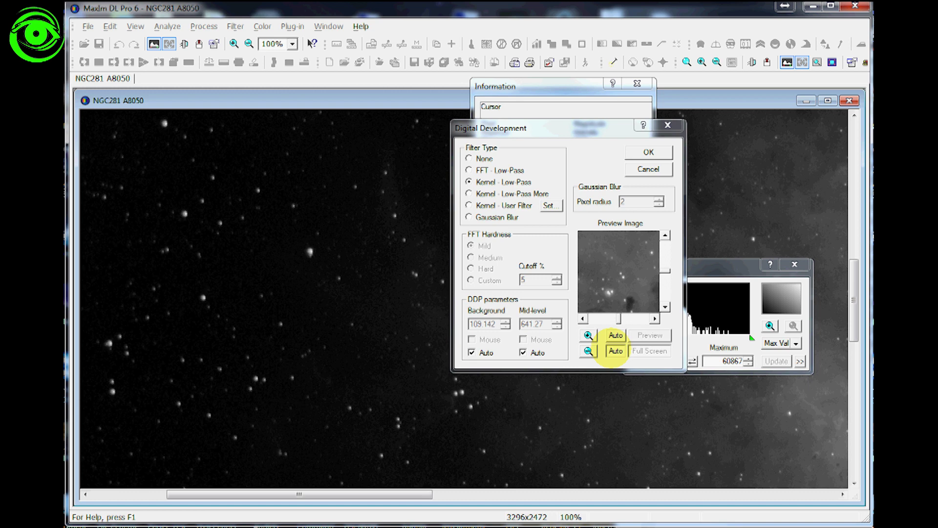
pyautogui.click(616, 351)
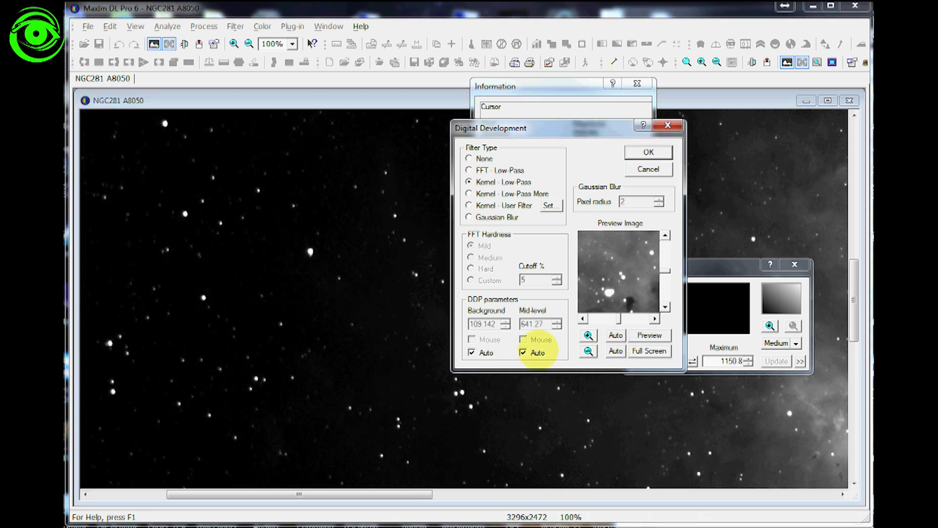
pyautogui.click(615, 336)
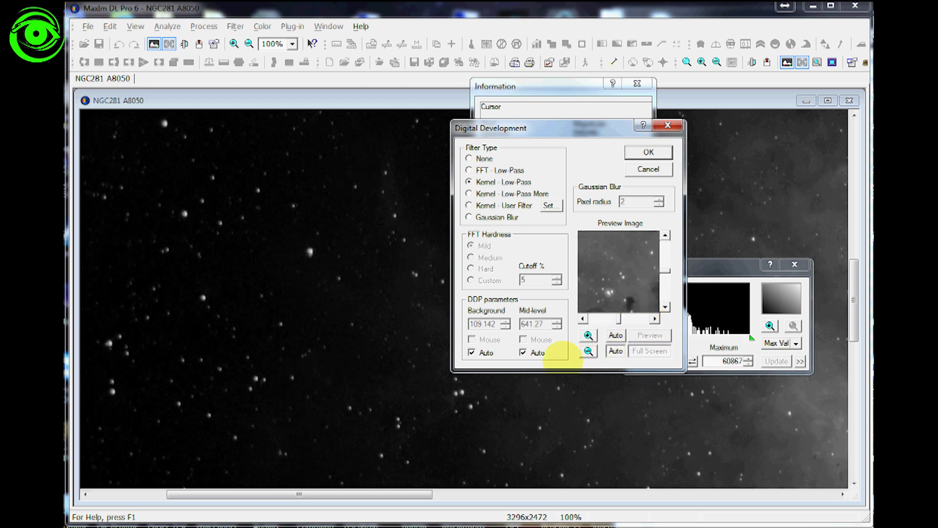
# Apply Digital Development with the Kernel - Low-Pass filter and automatic background and mid-level.
pyautogui.moveTo(391, 495); pyautogui.dragTo(577, 342)
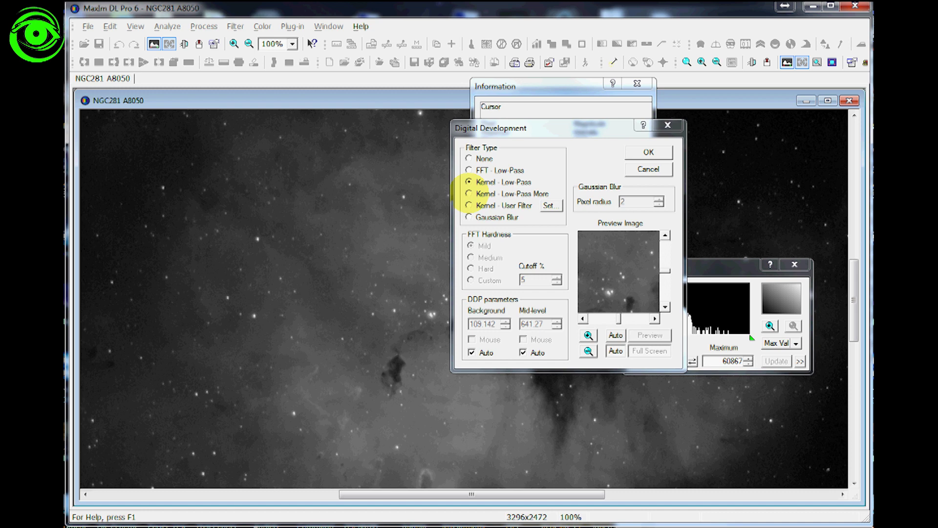
pyautogui.click(469, 194)
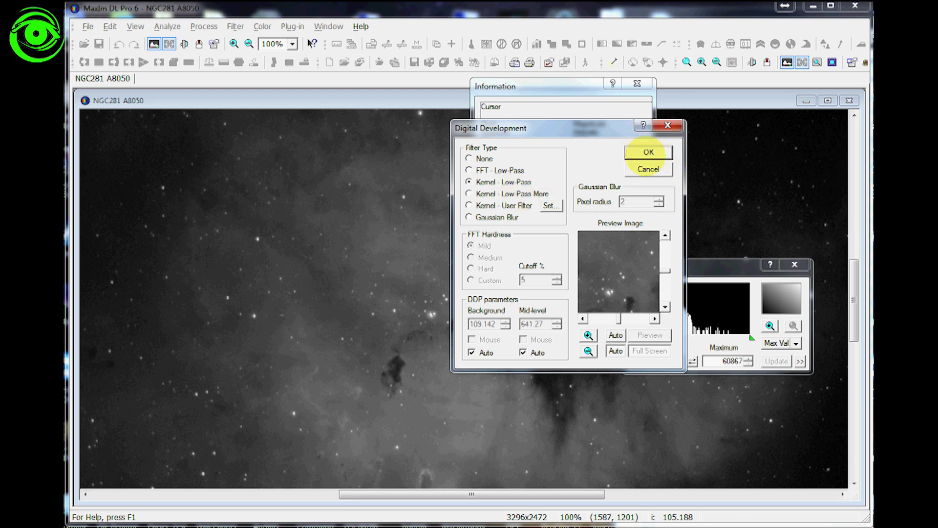
pyautogui.click(648, 152)
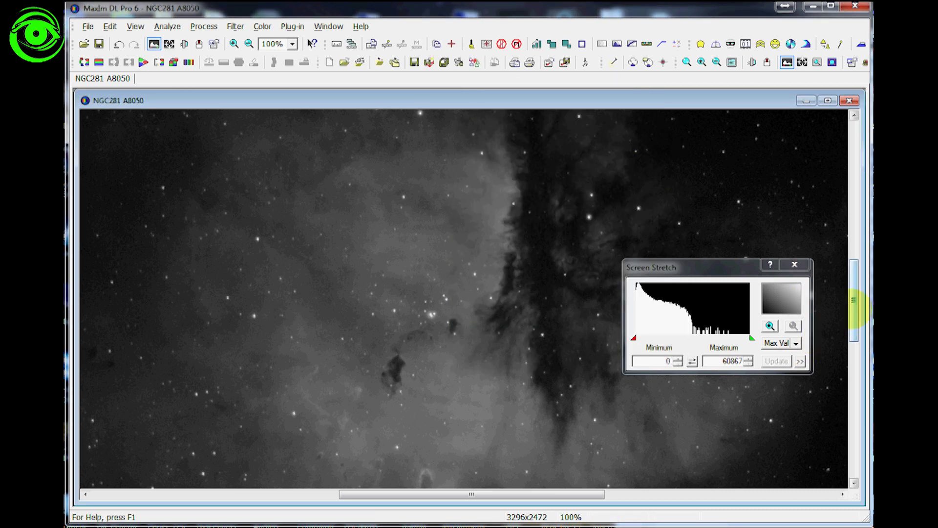
# Examine the developed image at full-frame and 100% zoom, checking the nebula, its dark lanes and the surrounding stars.
pyautogui.moveTo(854, 301); pyautogui.dragTo(853, 306)
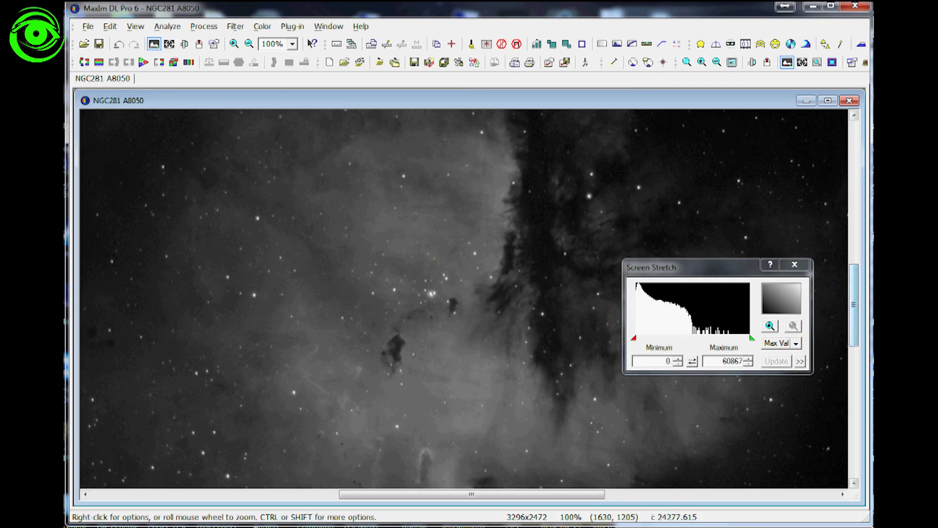
pyautogui.scroll(-2, 428, 255)
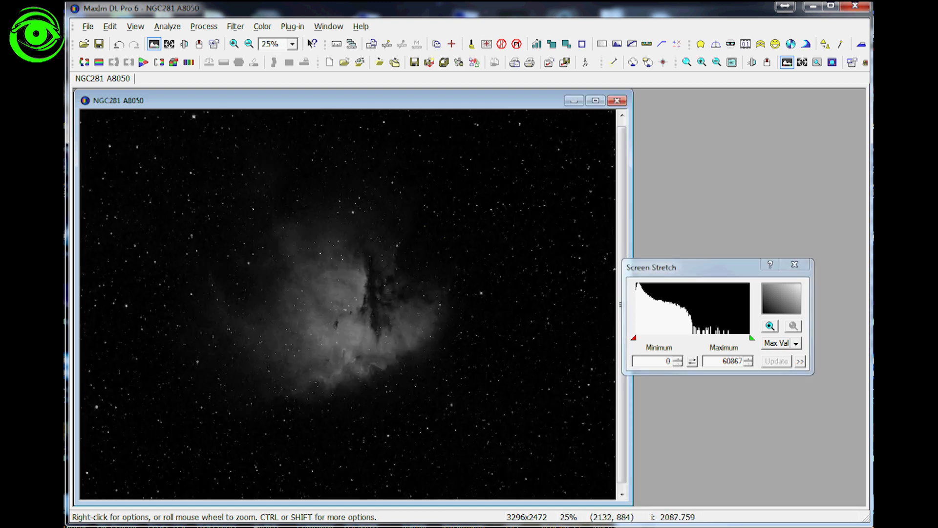
pyautogui.scroll(1, 291, 311)
pyautogui.scroll(-1, 368, 348)
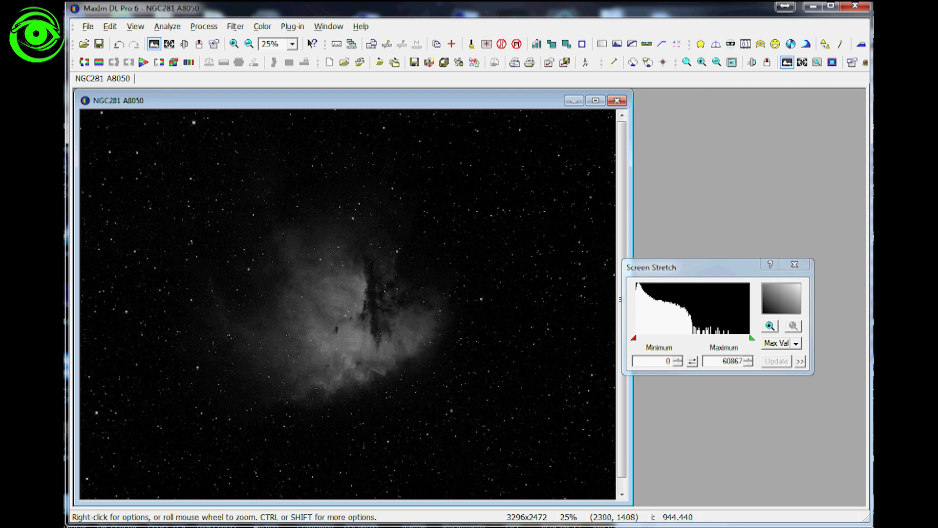
pyautogui.scroll(1, 389, 345)
pyautogui.scroll(1, 693, 332)
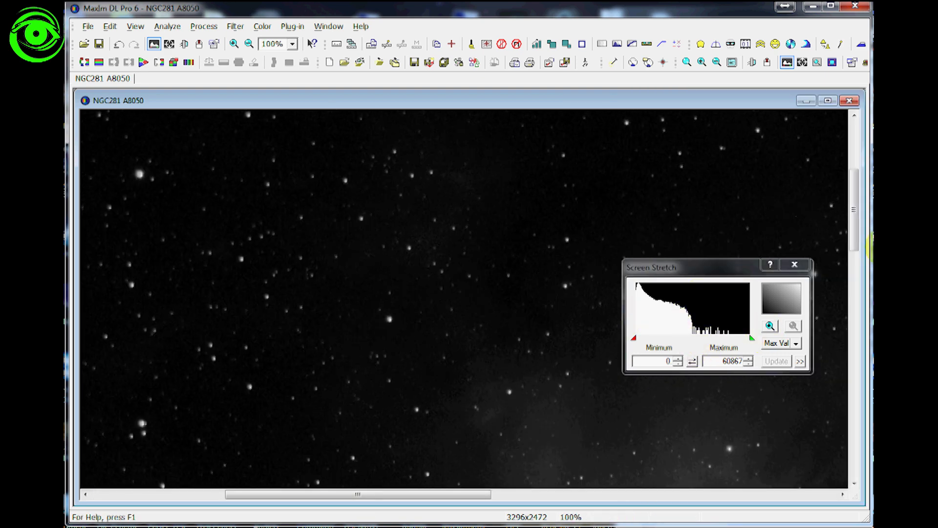
pyautogui.click(854, 310)
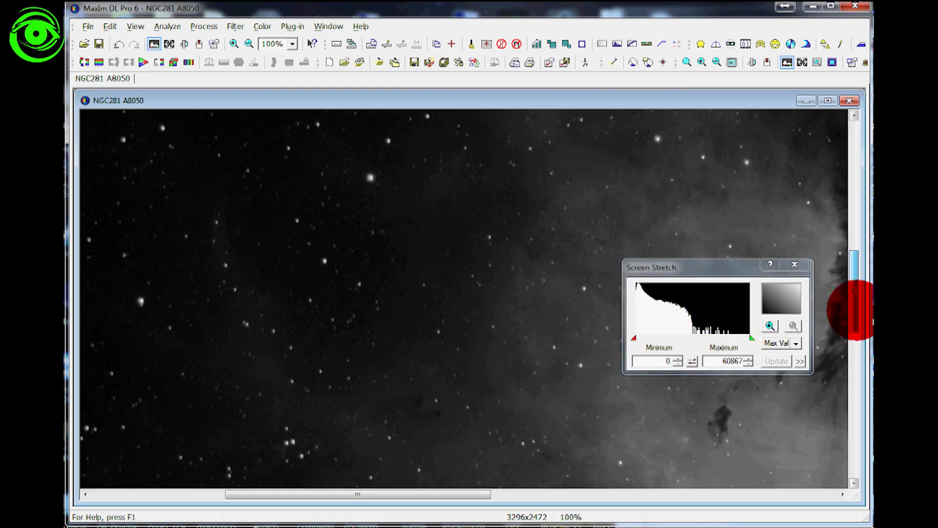
pyautogui.moveTo(450, 494); pyautogui.dragTo(575, 494)
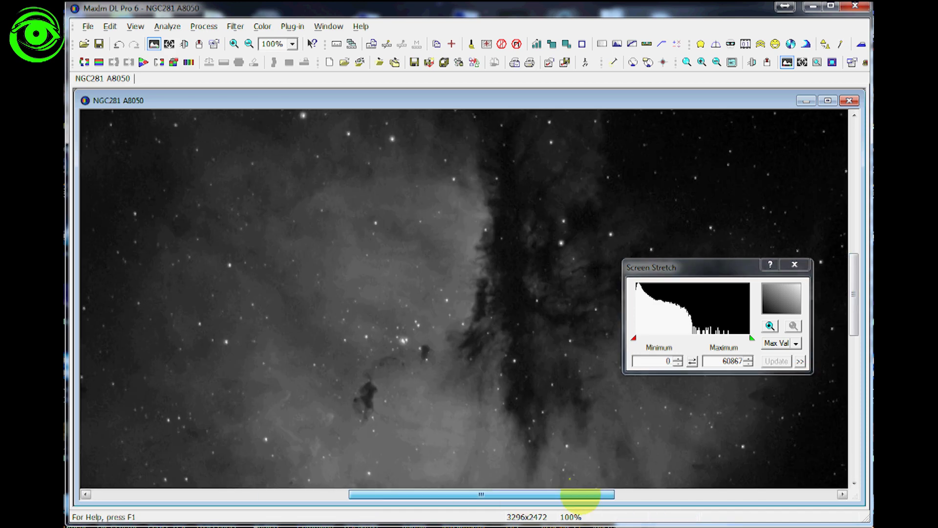
pyautogui.scroll(1, 558, 424)
pyautogui.scroll(-2, 558, 424)
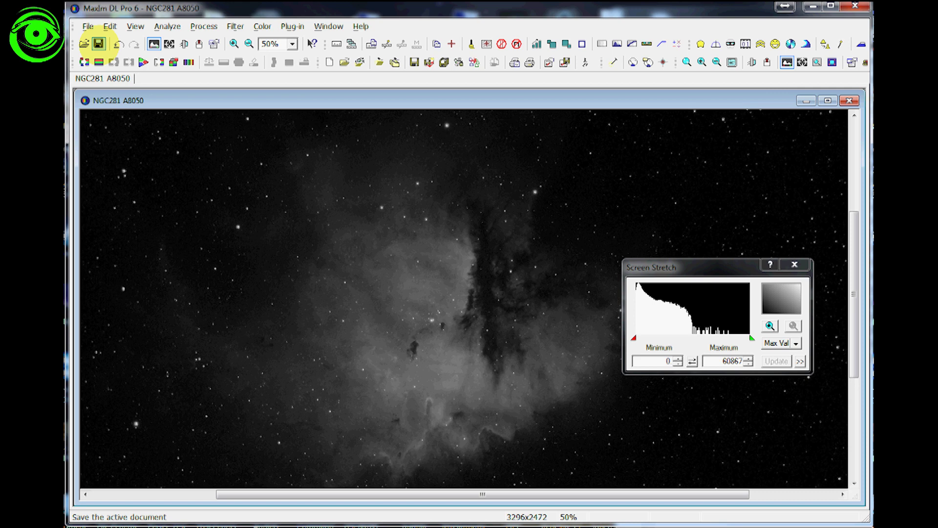
# Begin saving the developed image and create a new folder named Finals inside the Processing folder.
pyautogui.click(98, 43)
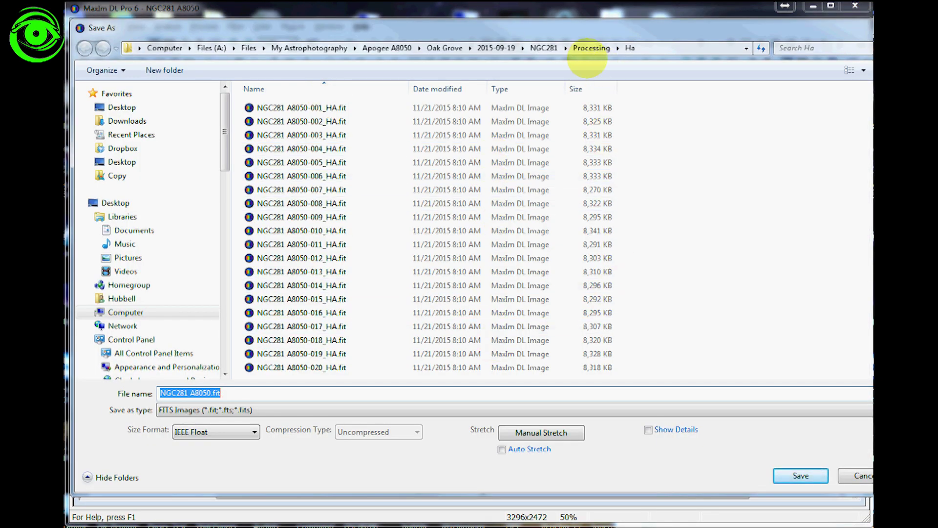
pyautogui.click(591, 47)
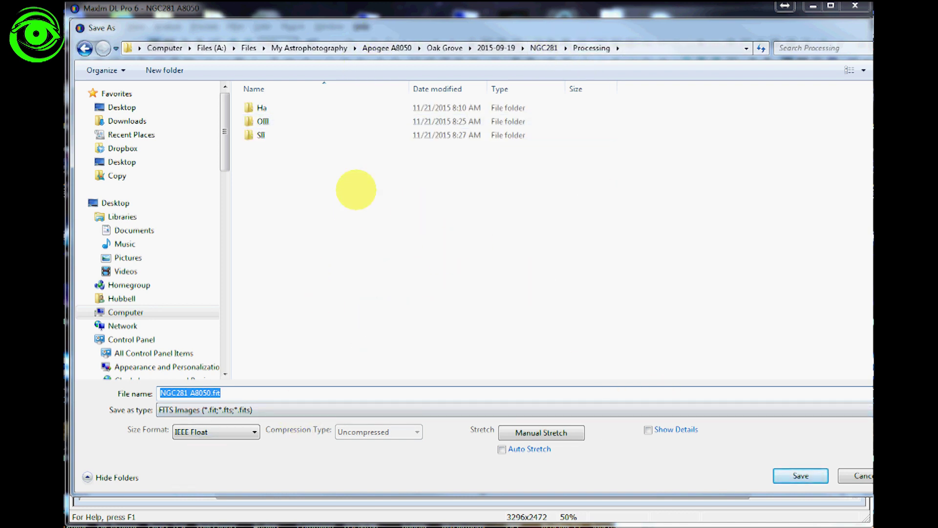
pyautogui.click(273, 211)
pyautogui.rightClick(274, 211)
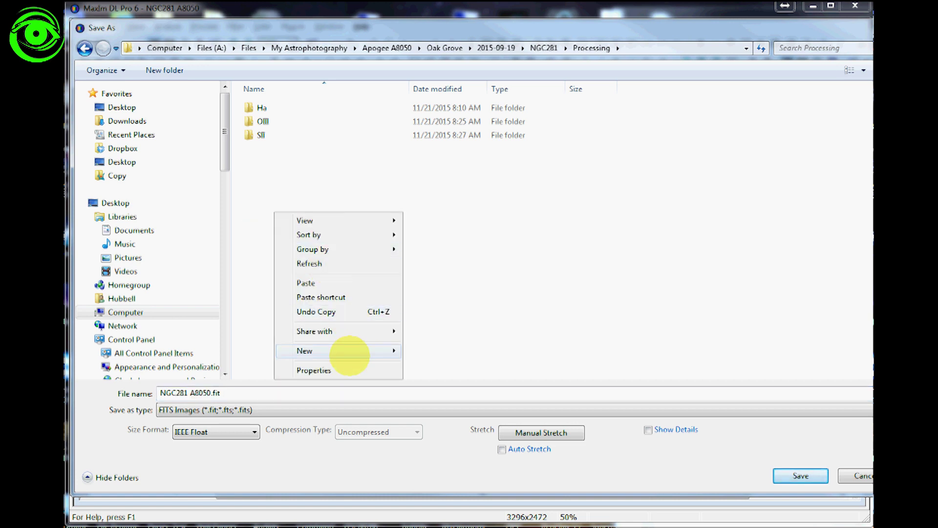
pyautogui.moveTo(386, 357)
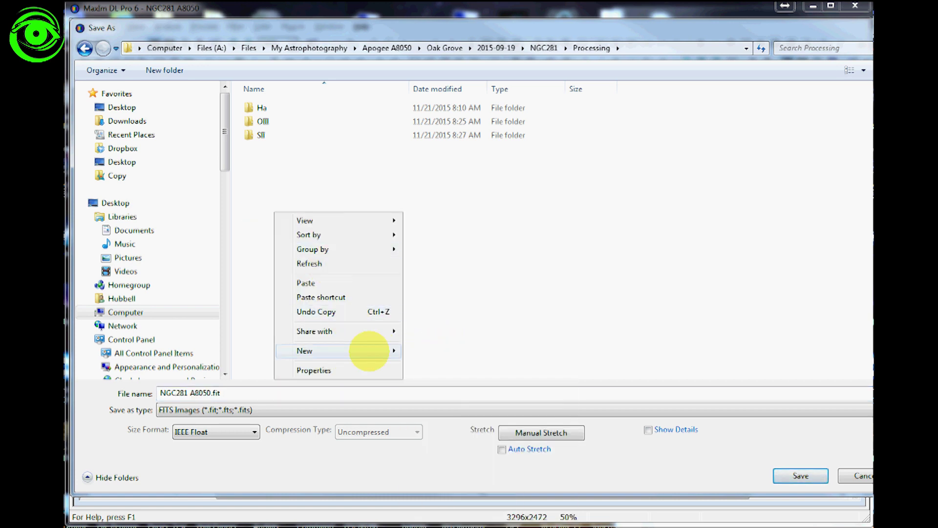
pyautogui.click(435, 350)
pyautogui.write('Finas')
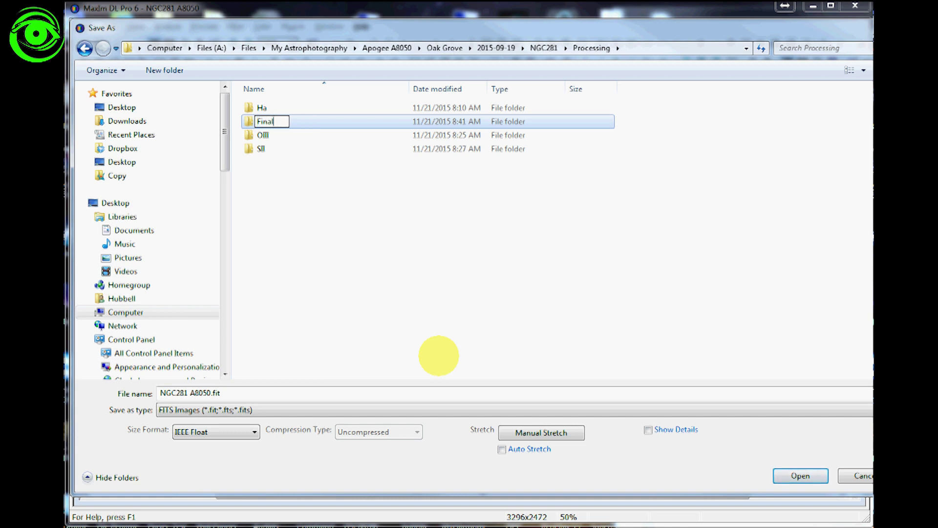
pyautogui.press('Return')
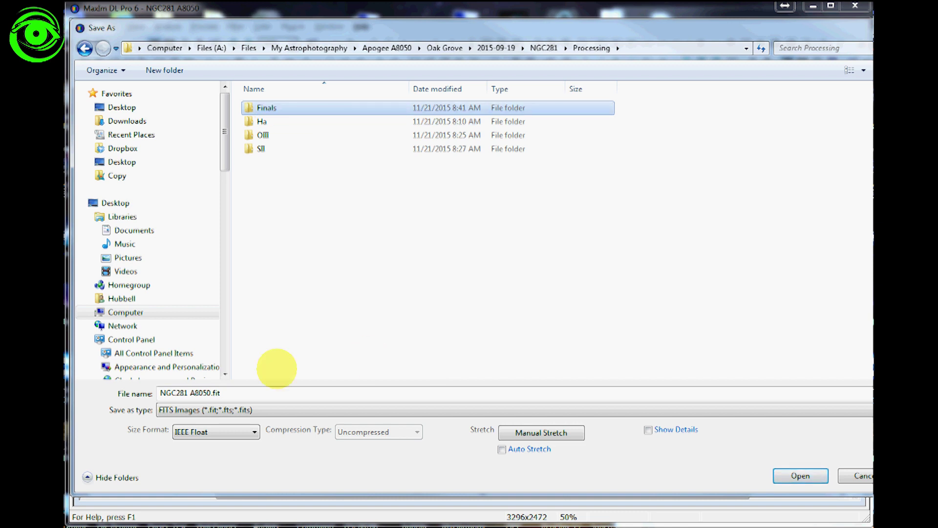
# Name the developed image file NGC281 A8050-HA.
pyautogui.click(207, 391)
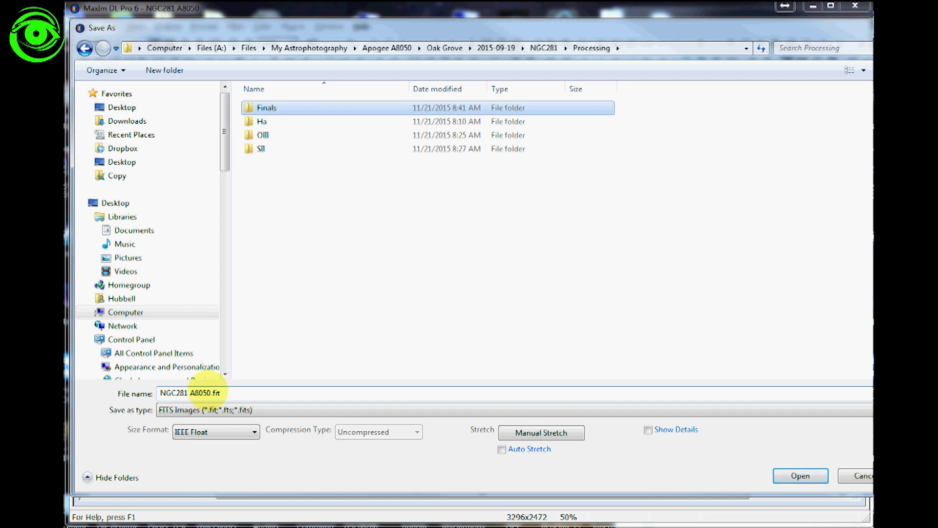
pyautogui.click(207, 392)
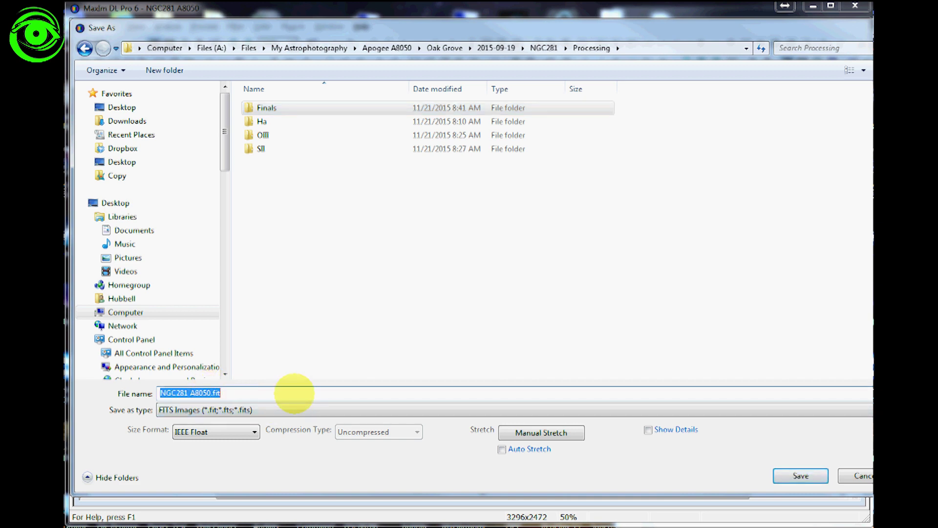
pyautogui.click(294, 393)
pyautogui.press('BackSpace')
pyautogui.press('BackSpace')
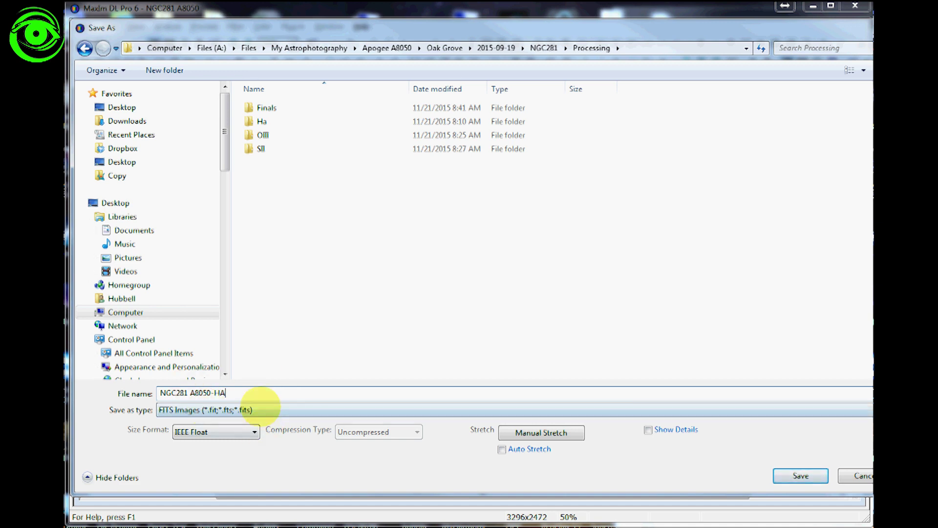
# Save the image as an uncompressed 16-bit Int TIFF in the Finals folder.
pyautogui.click(261, 409)
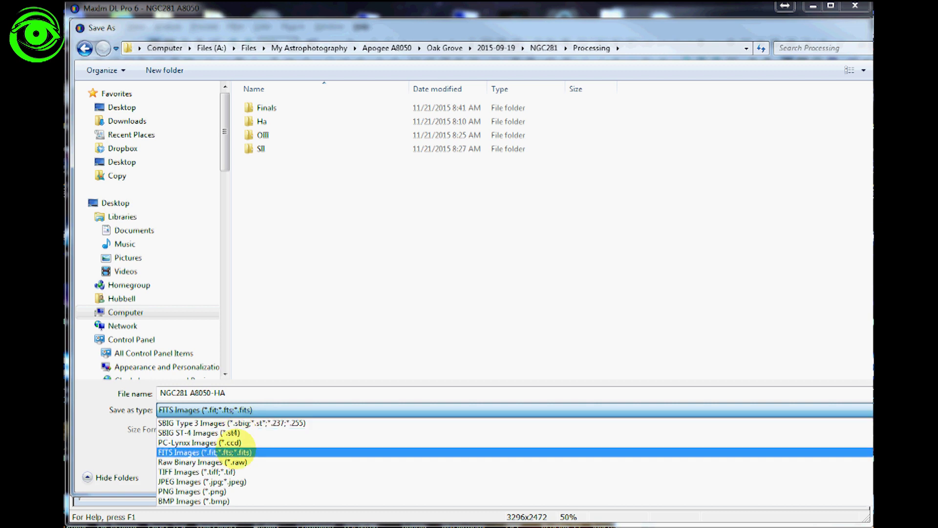
pyautogui.click(219, 471)
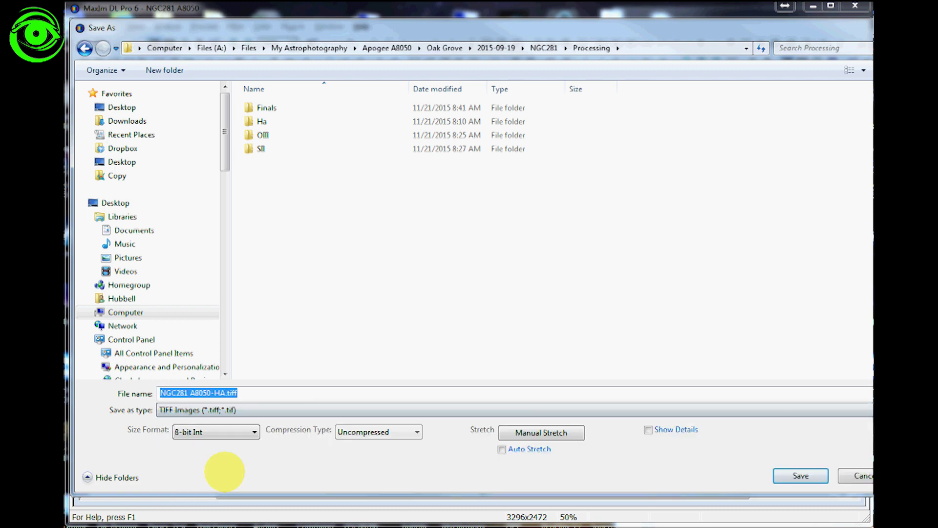
pyautogui.click(254, 431)
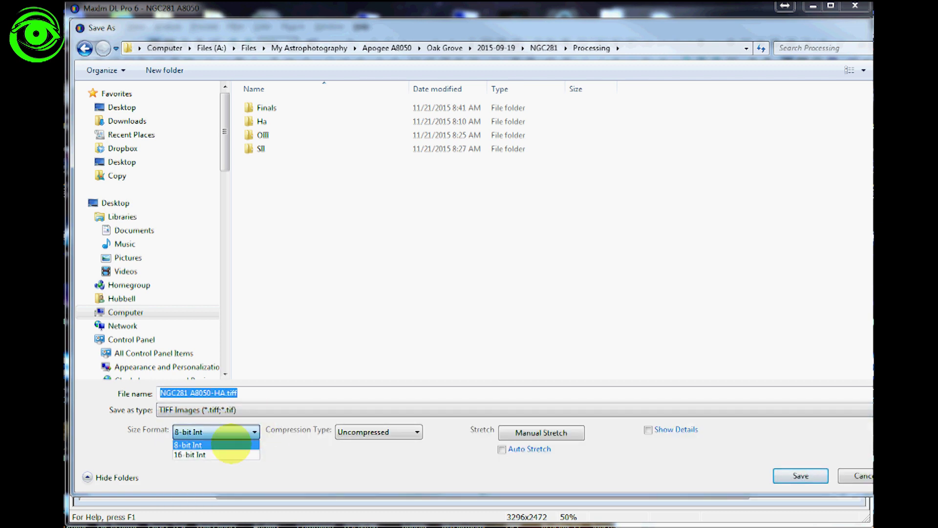
pyautogui.click(217, 454)
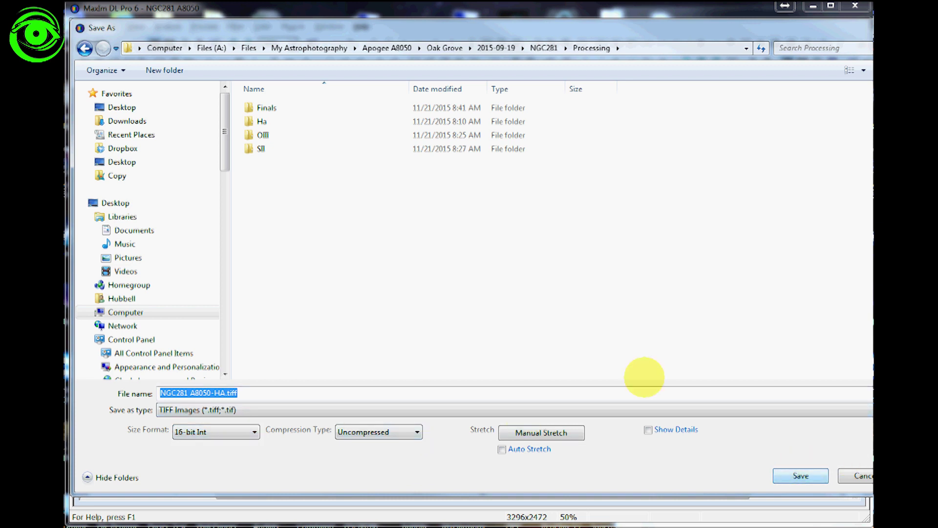
pyautogui.doubleClick(283, 106)
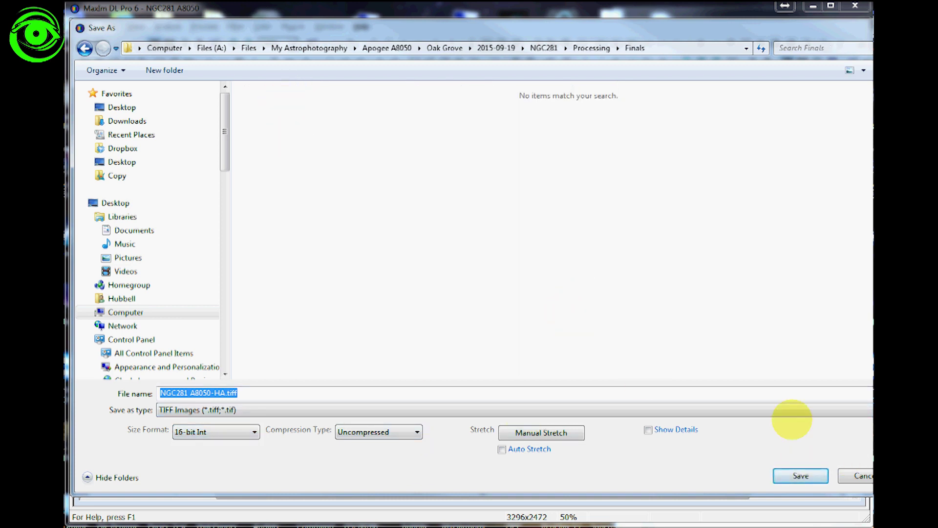
pyautogui.click(818, 475)
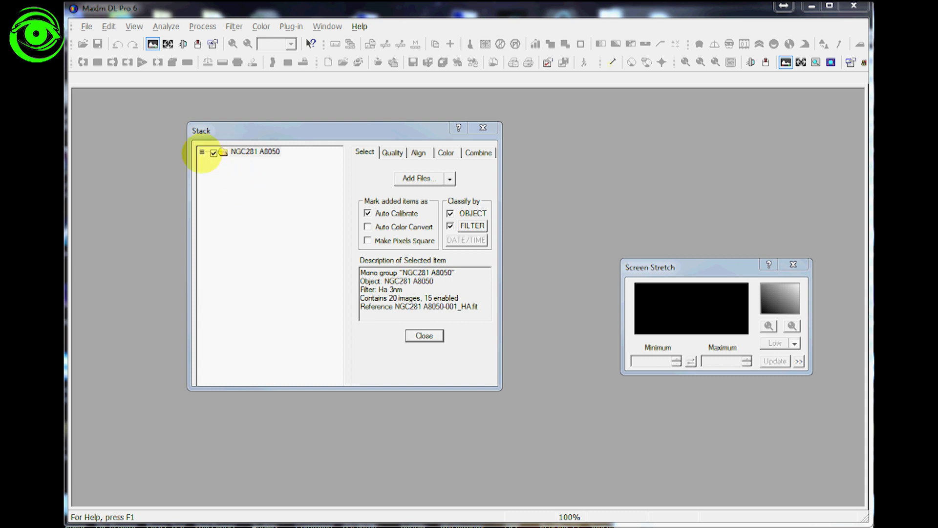
# Remove the whole NGC281 A8050 group of Ha frames from the stack list.
pyautogui.doubleClick(220, 151)
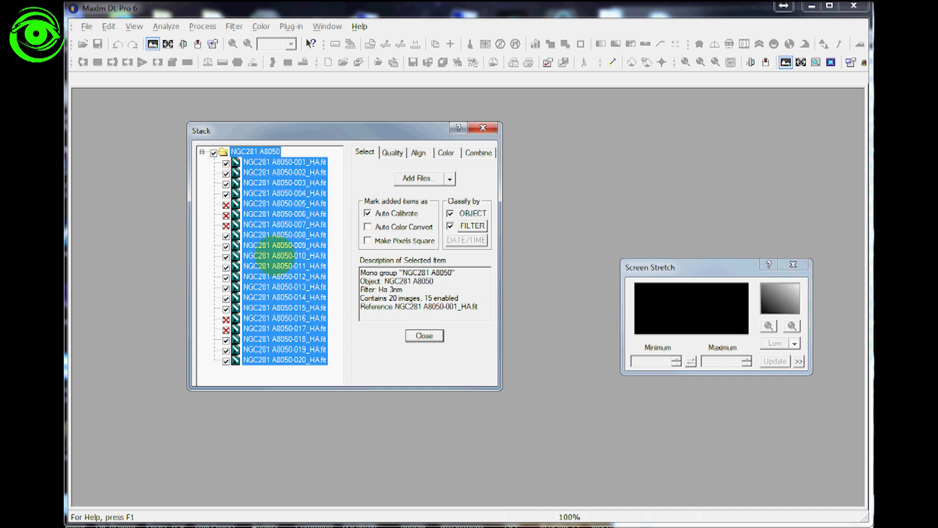
pyautogui.click(214, 153)
pyautogui.click(214, 153)
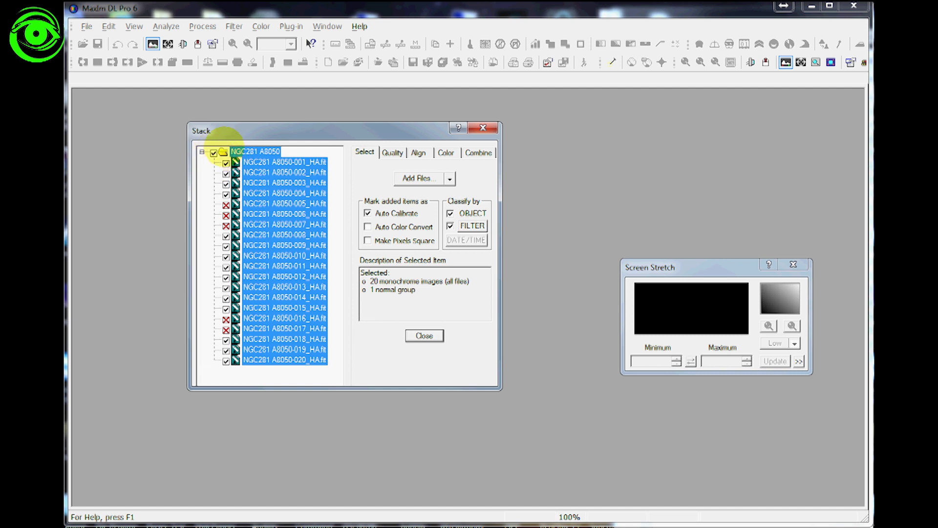
pyautogui.press('Delete')
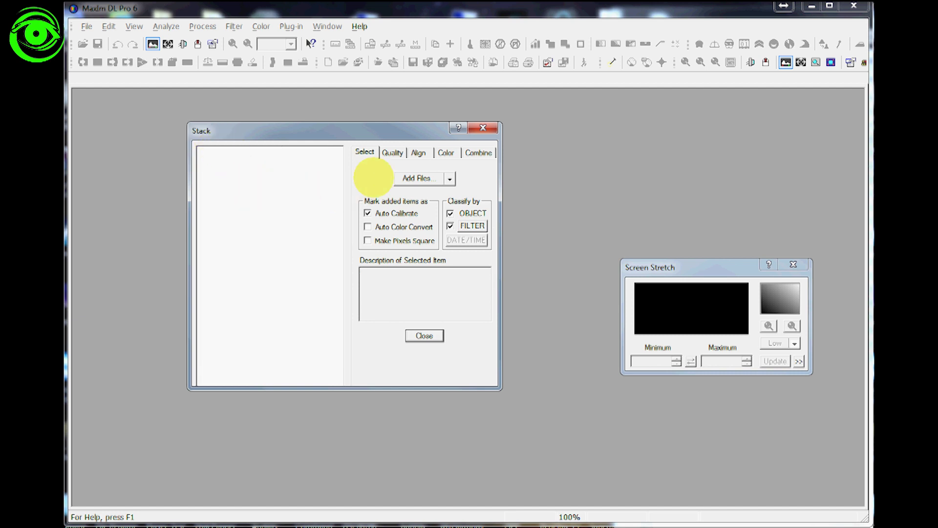
# Add all the OIII frames from the Processing folder's OIII subfolder to the stack.
pyautogui.click(414, 178)
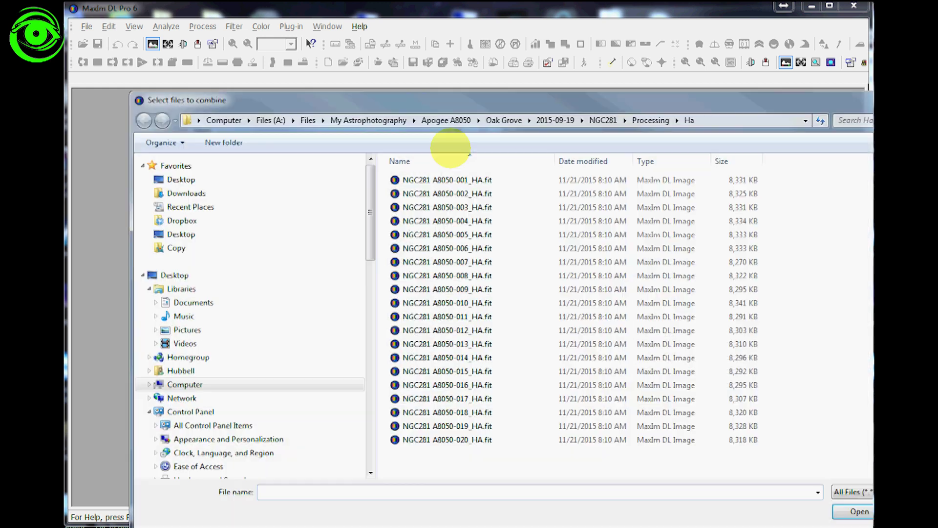
pyautogui.click(649, 121)
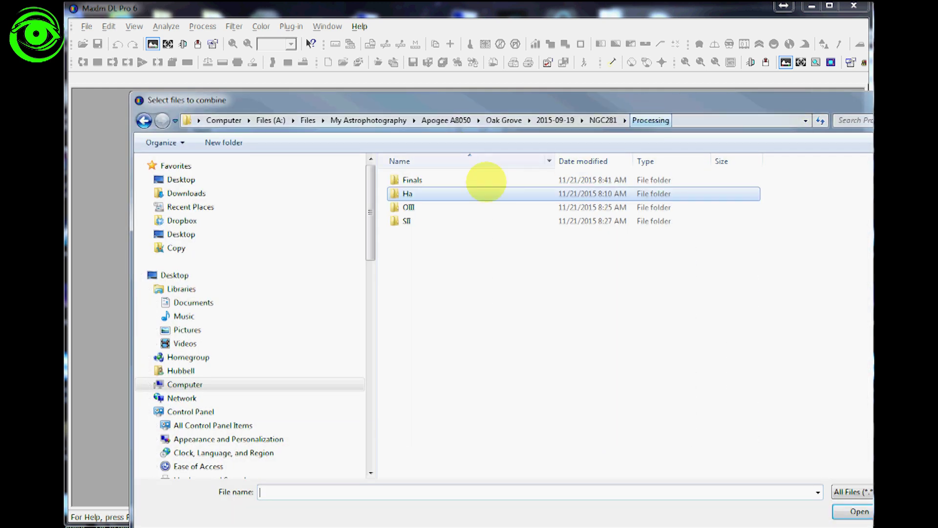
pyautogui.doubleClick(410, 207)
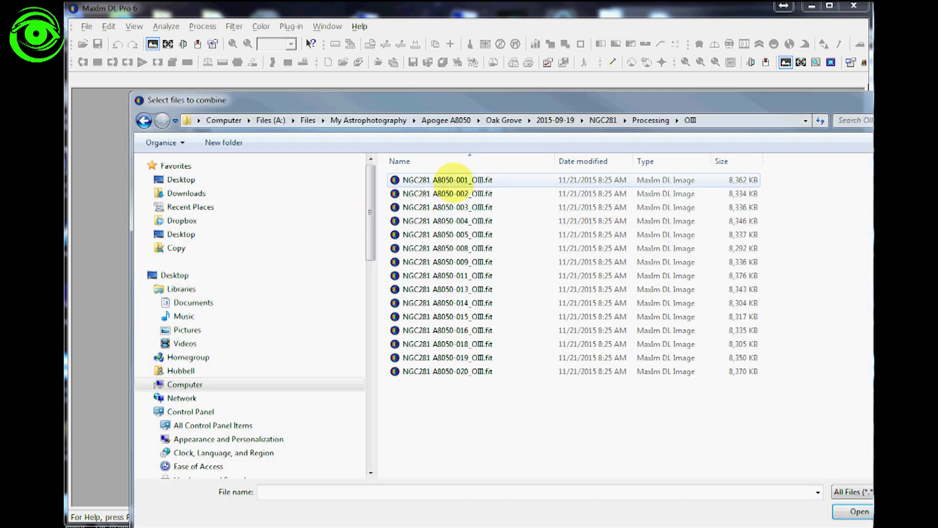
pyautogui.click(453, 180)
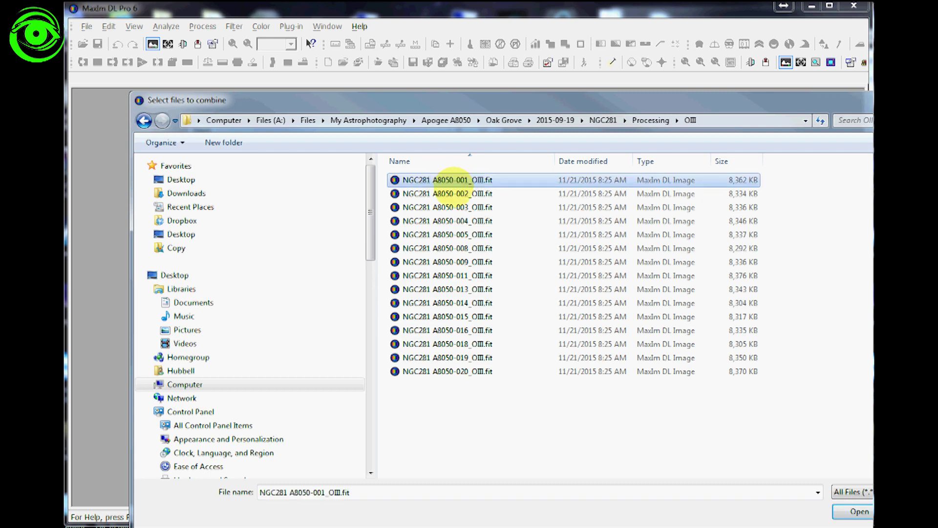
pyautogui.hotkey('ctrl', 'a')
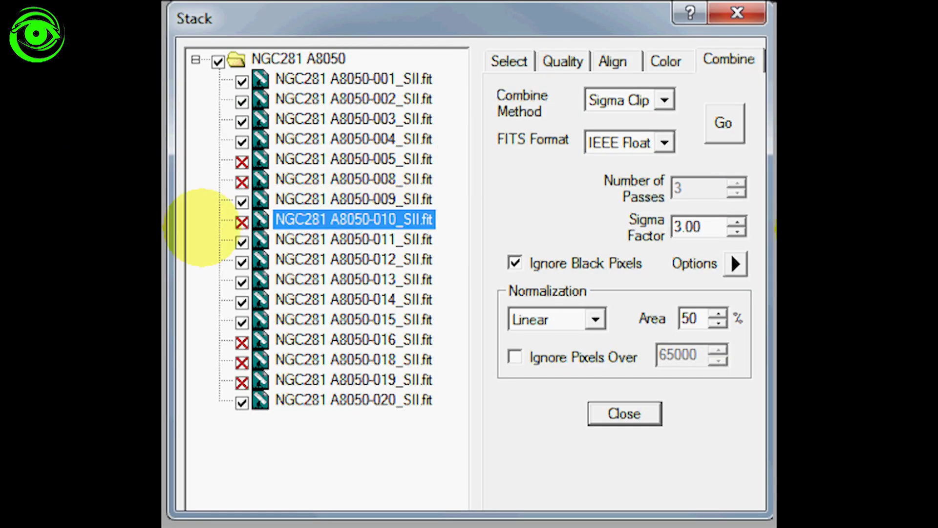
# Compare which SII frames pass at FWHM thresholds of 3.15 and 3.05, focusing on NGC281 A8050-010_SII.
pyautogui.click(563, 59)
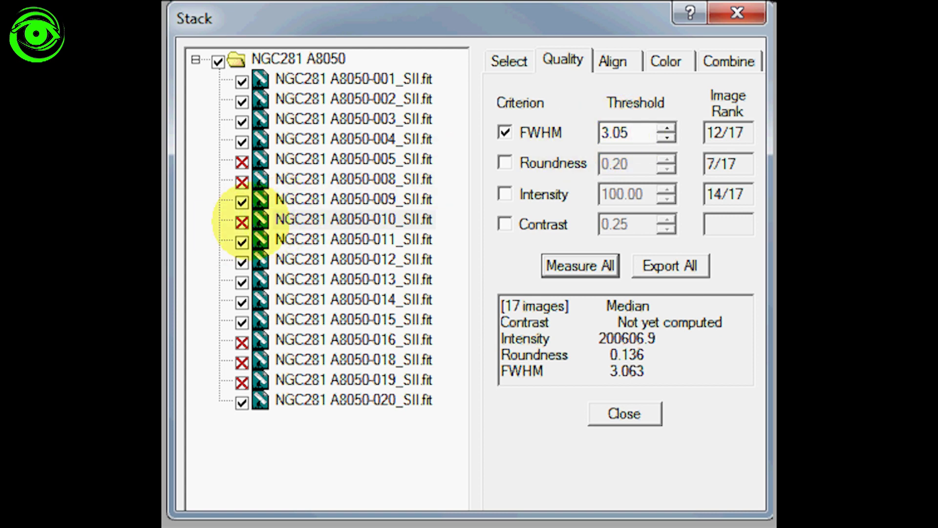
pyautogui.click(279, 219)
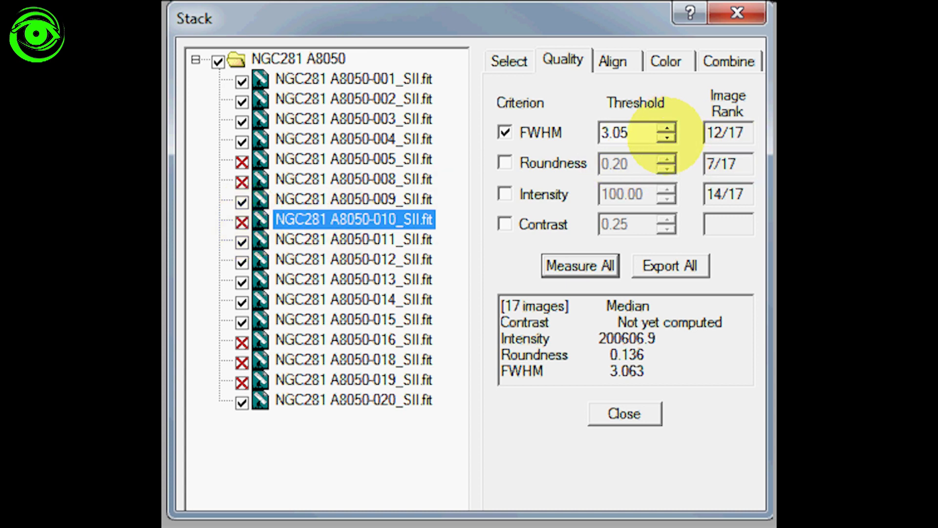
pyautogui.click(666, 129)
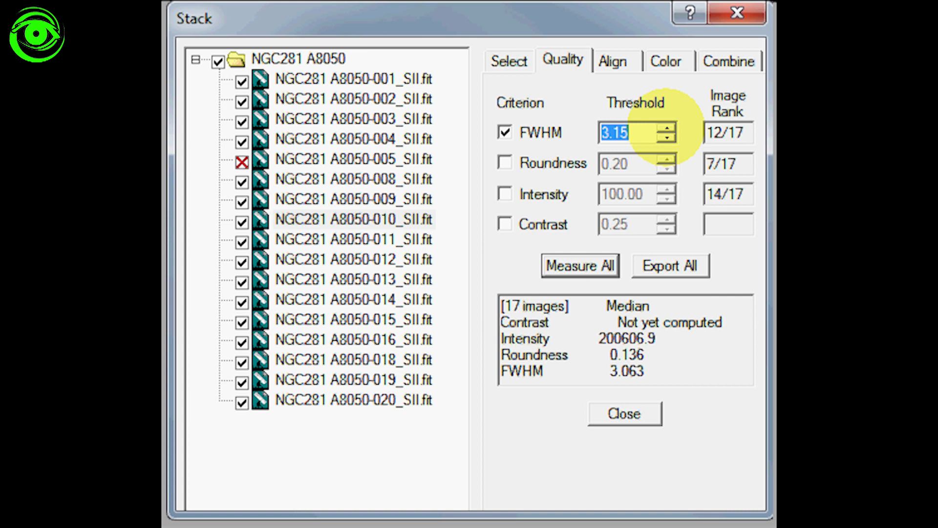
pyautogui.click(667, 138)
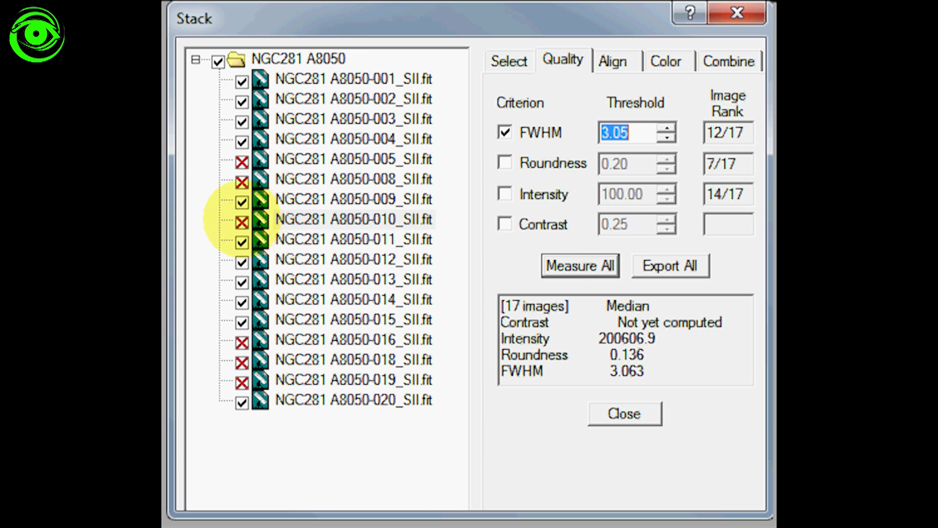
pyautogui.click(242, 222)
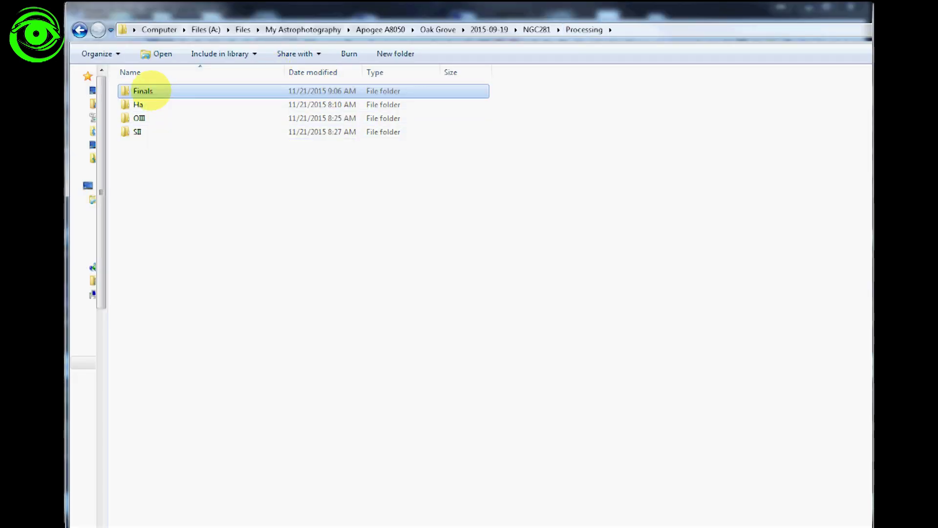
# Open the Finals folder in Windows Explorer and review the saved OIII, SII and HA TIFF images.
pyautogui.doubleClick(146, 90)
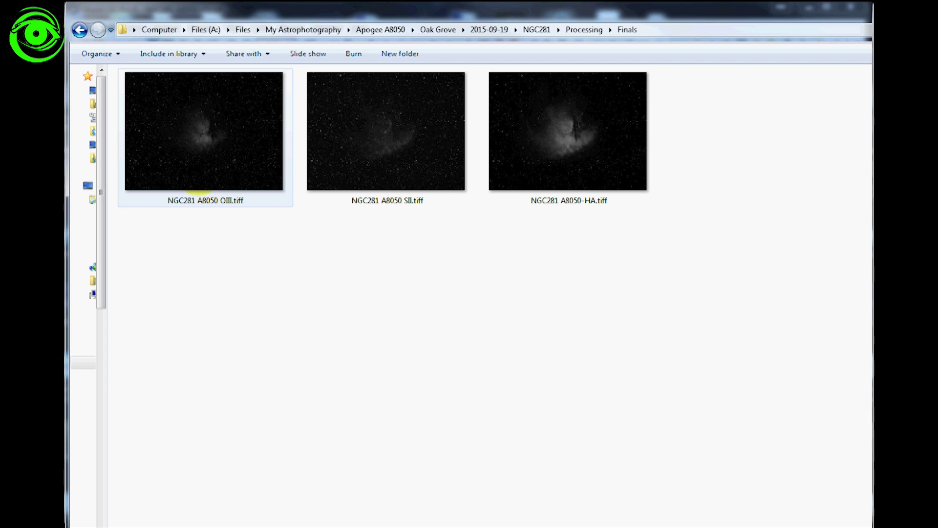
pyautogui.click(295, 210)
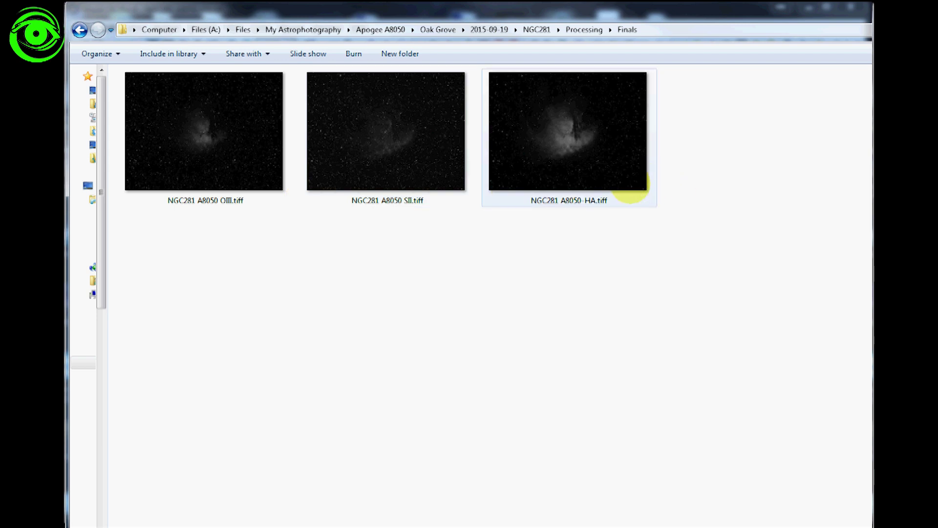
pyautogui.moveTo(631, 190)
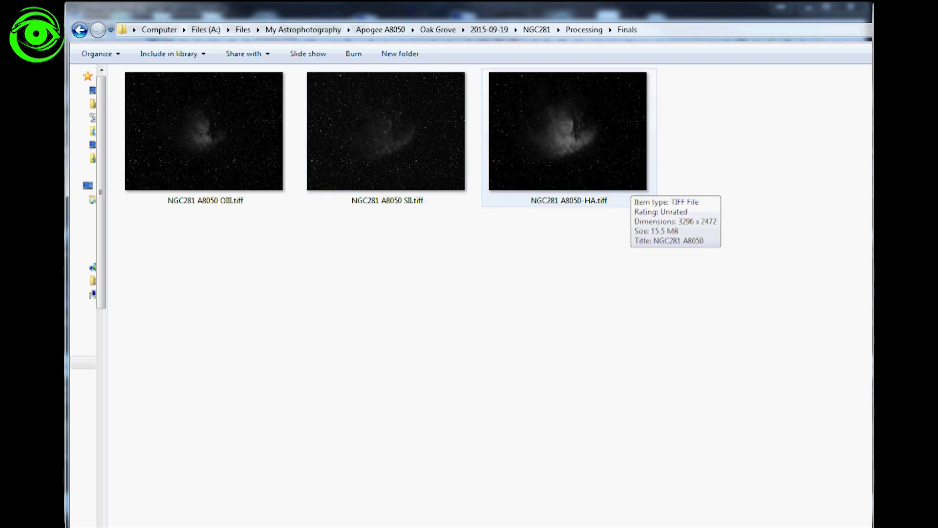
pyautogui.moveTo(386, 194)
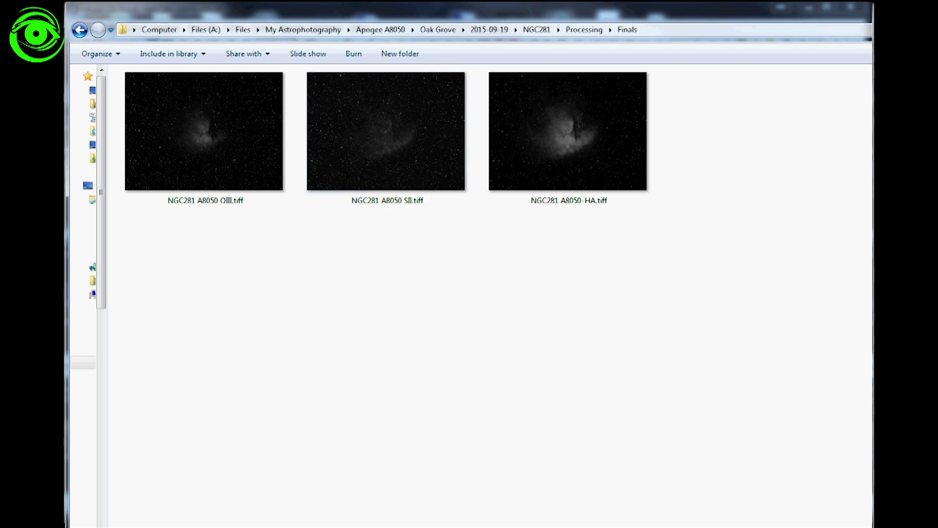
# Switch to MaxIm DL and compare star positions across the open OIII, SII and HA images.
pyautogui.moveTo(147, 521)
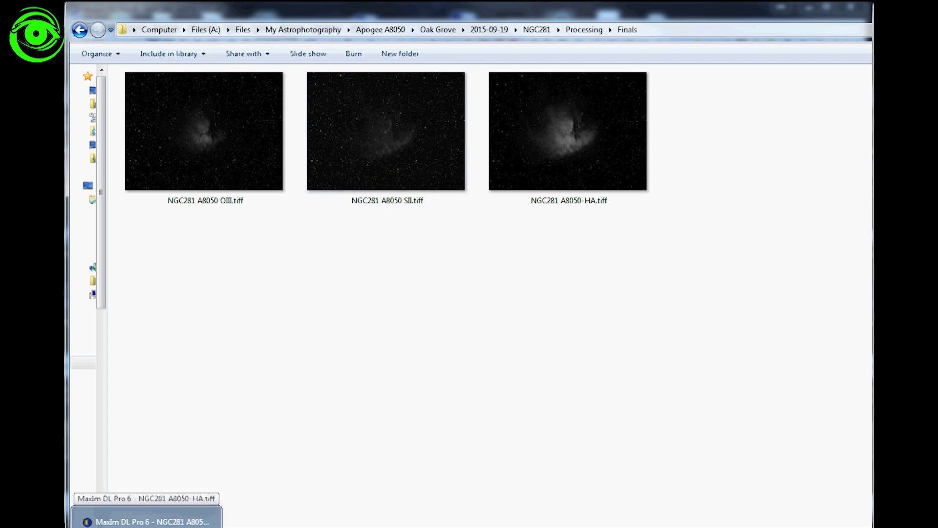
pyautogui.click(147, 521)
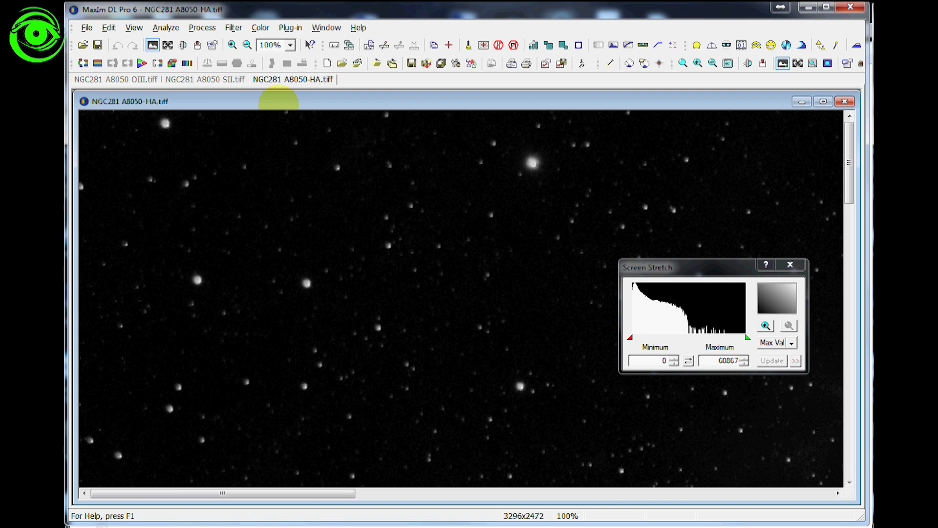
pyautogui.click(209, 79)
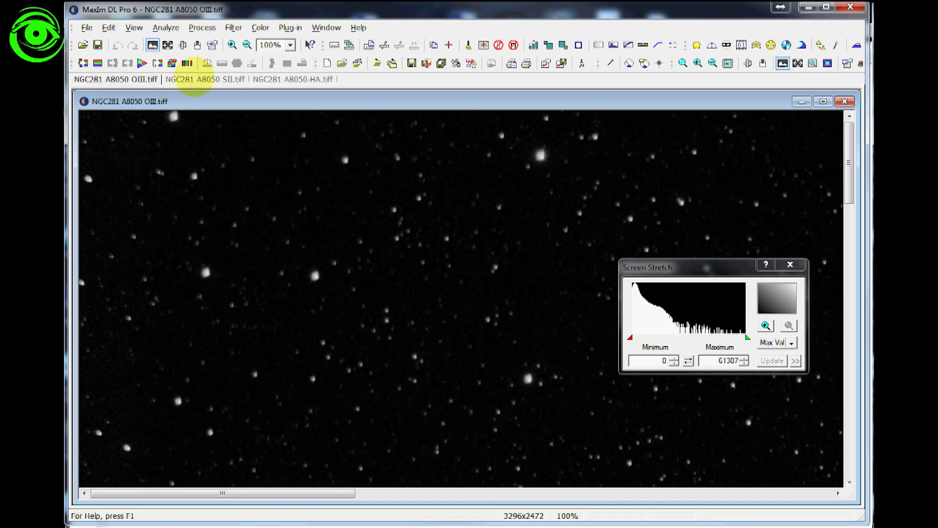
pyautogui.click(195, 77)
pyautogui.click(288, 80)
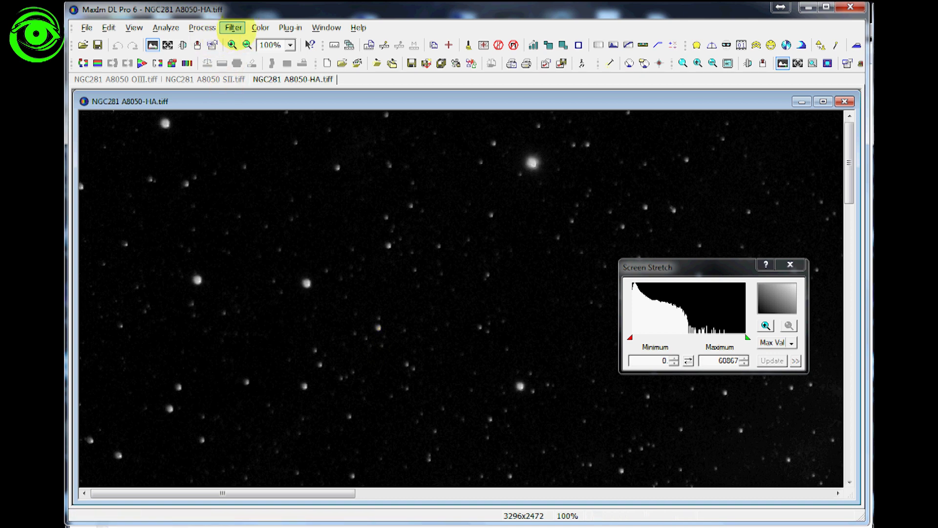
# Start aligning the images, adding NGC281 A8050-HA first, then the SII and OIII TIFFs to the selection.
pyautogui.click(202, 28)
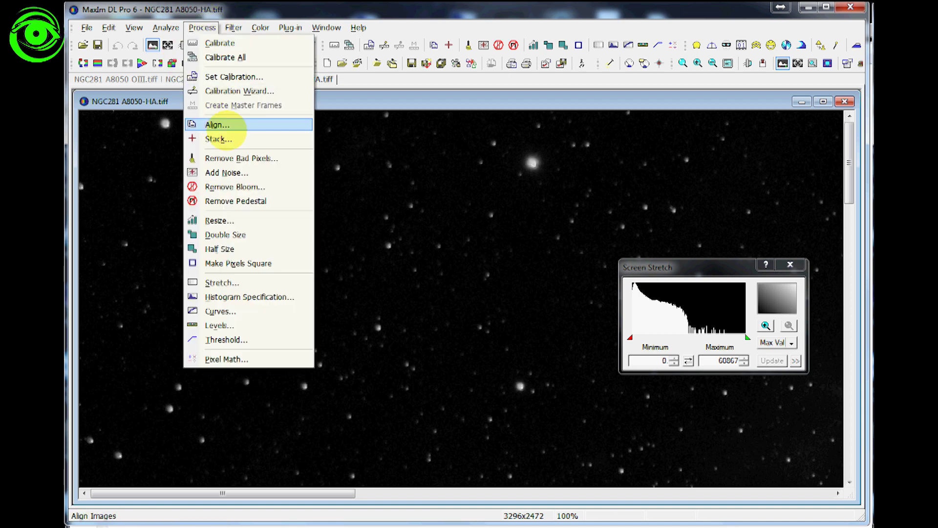
pyautogui.click(217, 125)
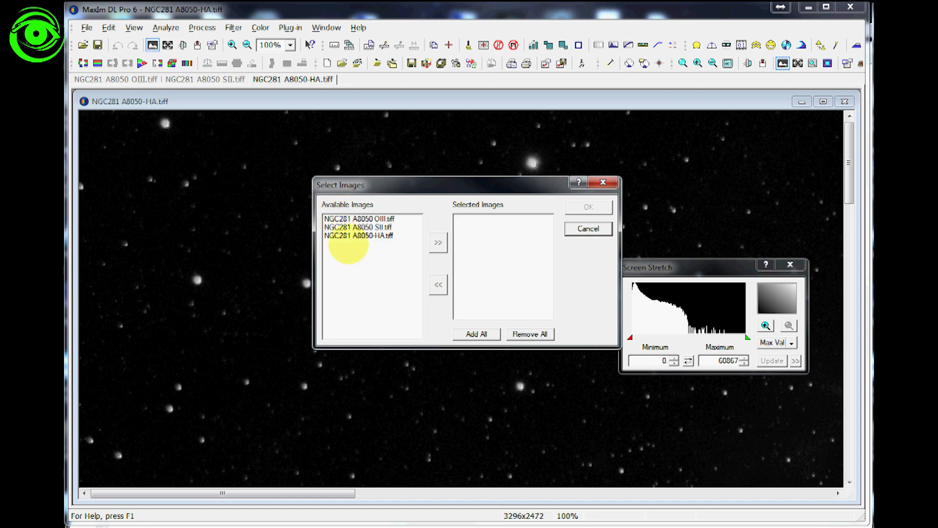
pyautogui.click(345, 191)
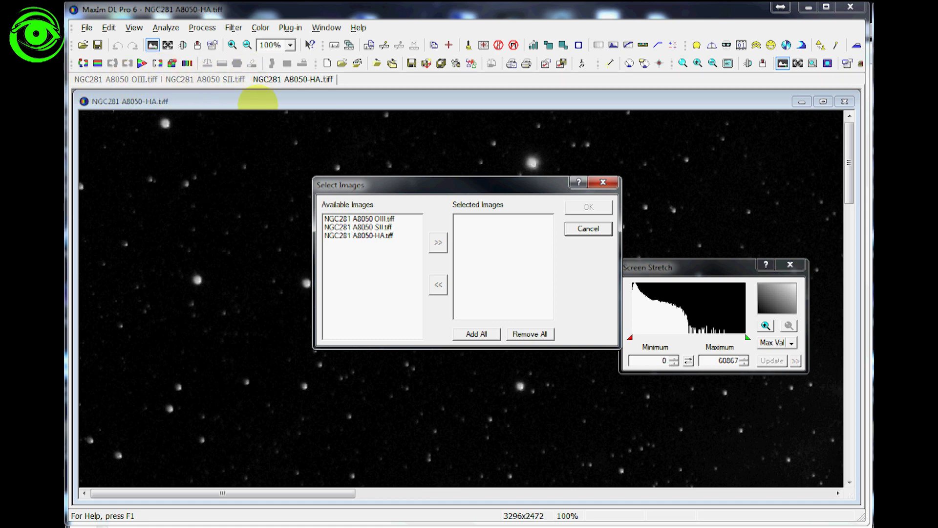
pyautogui.click(372, 236)
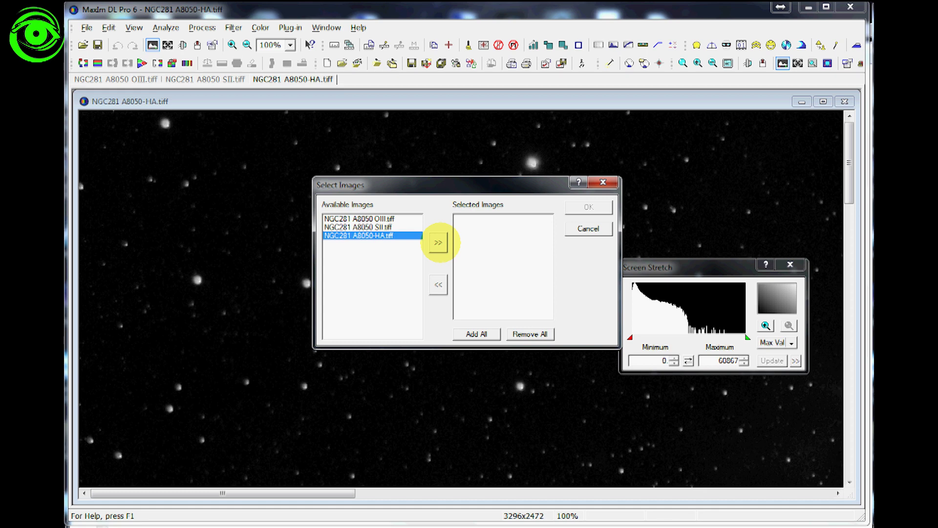
pyautogui.click(438, 242)
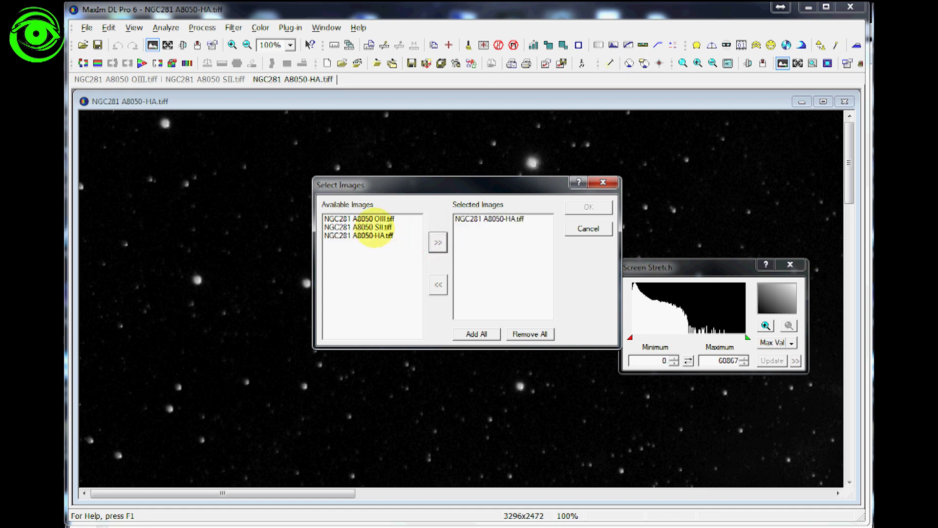
pyautogui.click(373, 228)
pyautogui.click(438, 243)
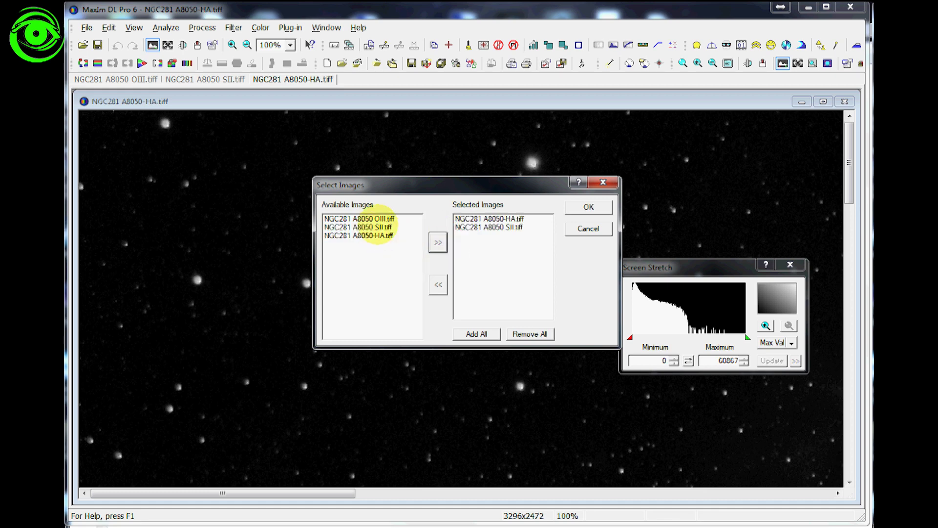
pyautogui.click(375, 219)
pyautogui.click(438, 242)
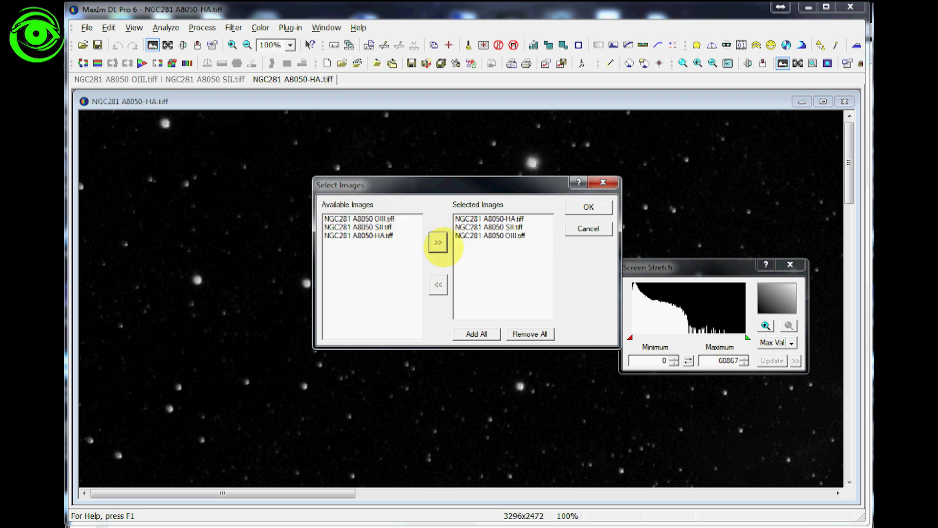
pyautogui.click(590, 207)
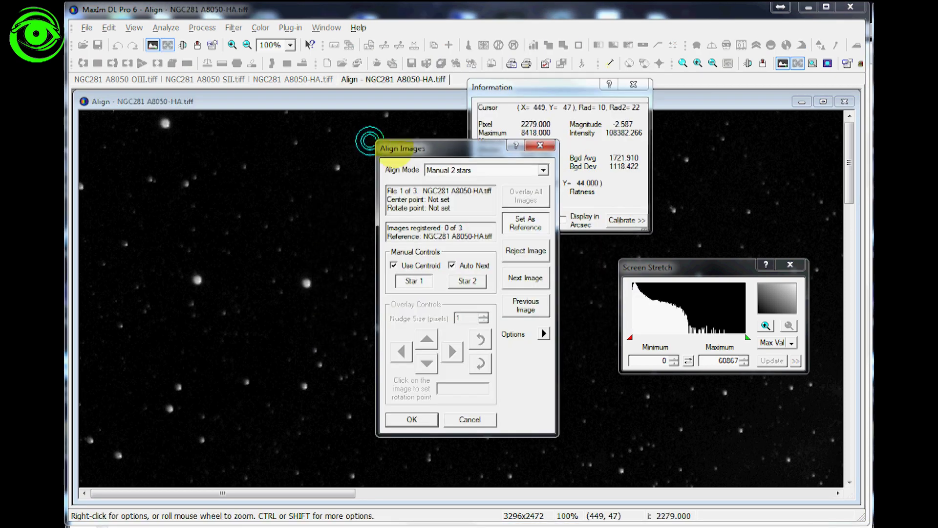
# Choose Manual 2 stars as the align mode, keeping the Align Images dialog clear of the mode options.
pyautogui.moveTo(419, 148); pyautogui.dragTo(256, 133)
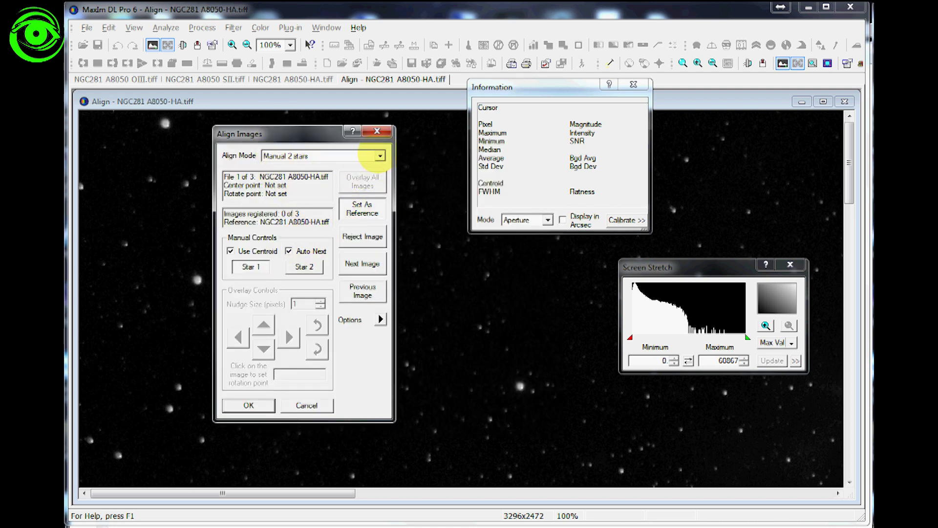
pyautogui.click(380, 155)
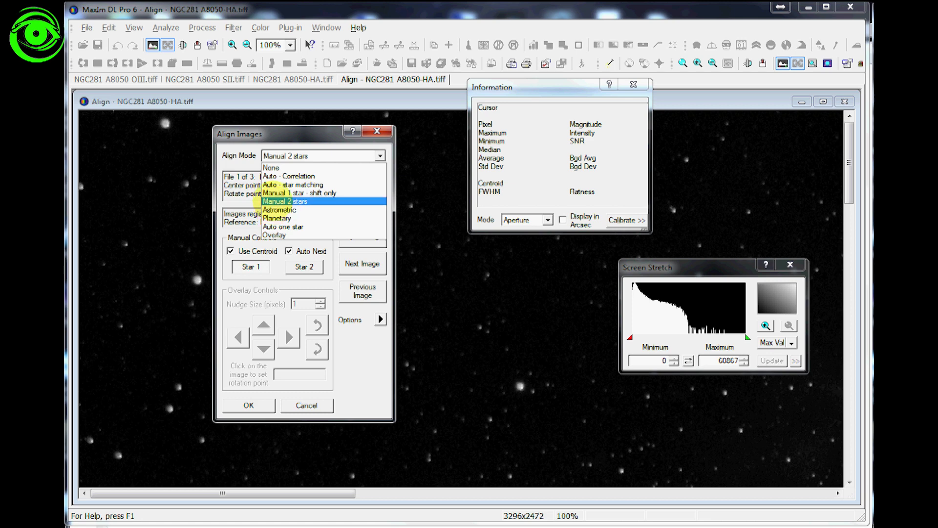
pyautogui.click(257, 200)
pyautogui.moveTo(257, 134); pyautogui.dragTo(484, 169)
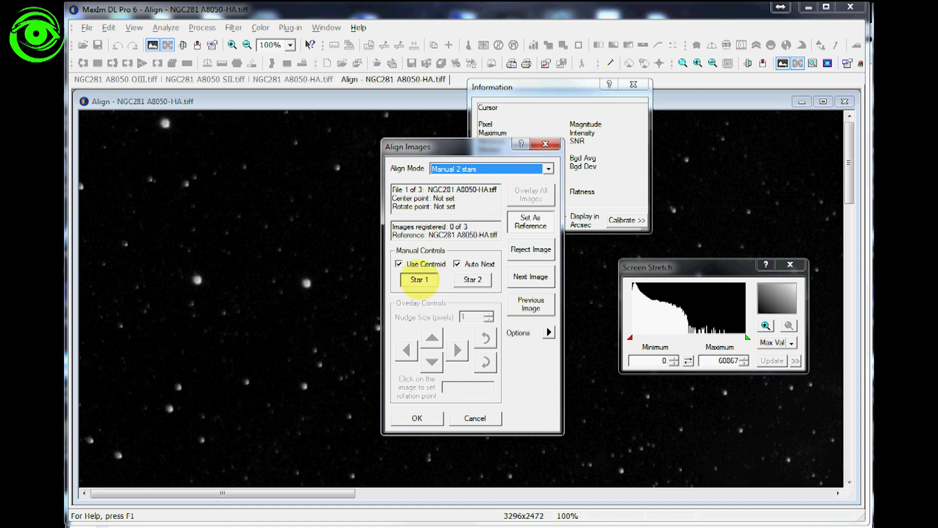
# With Manual 2 stars as the align mode, mark the bright star just above the nebula as Star 1 in the HA image.
pyautogui.moveTo(286, 494); pyautogui.dragTo(425, 494)
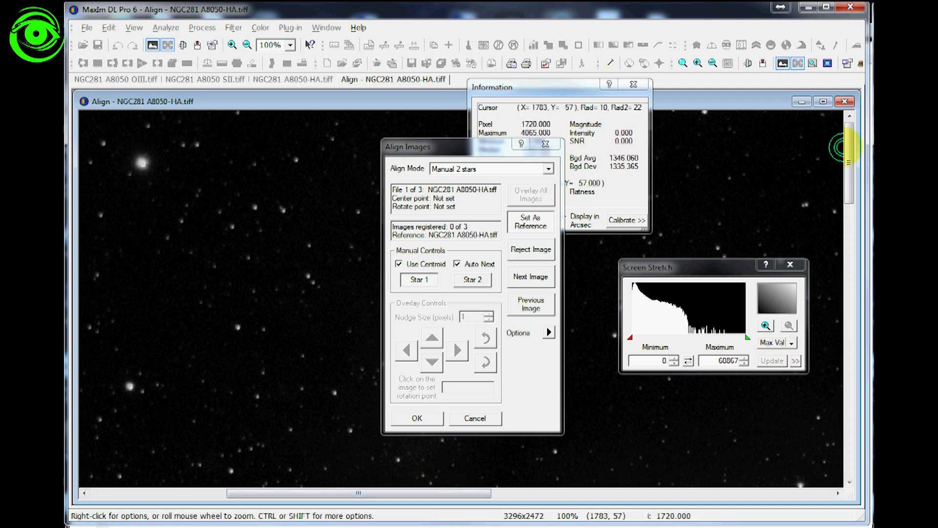
pyautogui.moveTo(850, 136); pyautogui.dragTo(850, 176)
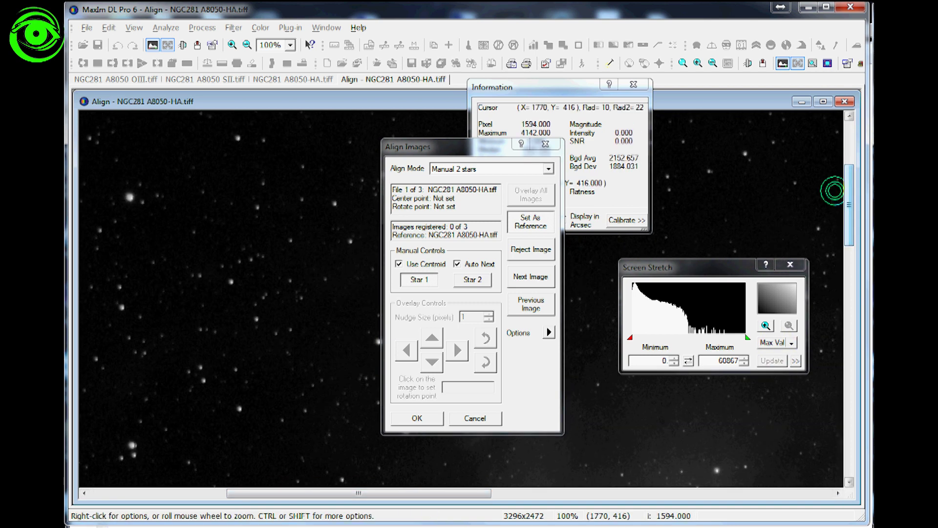
pyautogui.scroll(-2, 348, 288)
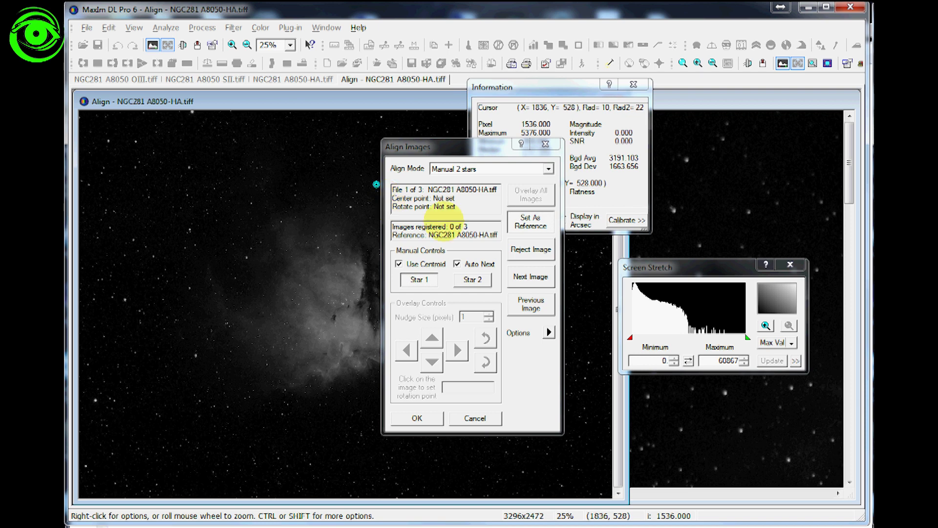
pyautogui.moveTo(409, 149); pyautogui.dragTo(653, 142)
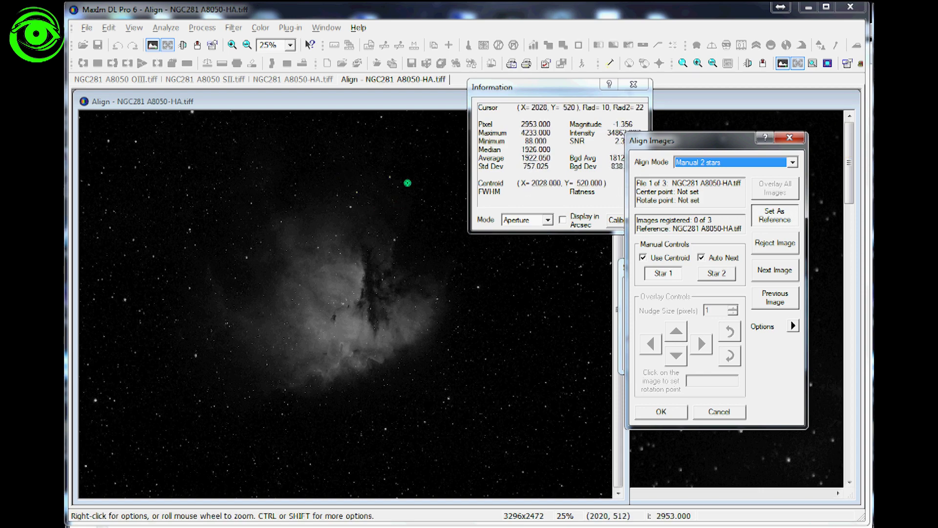
pyautogui.scroll(1, 408, 183)
pyautogui.click(349, 95)
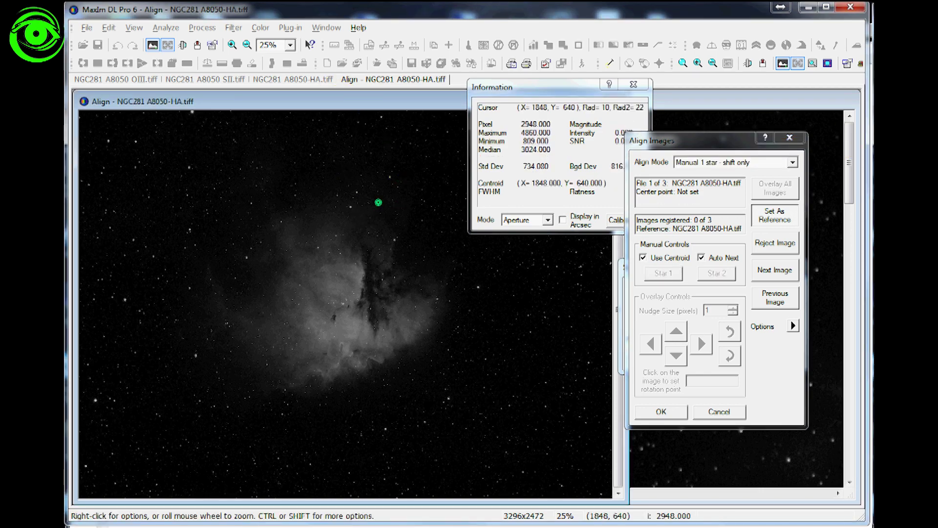
pyautogui.scroll(2, 378, 203)
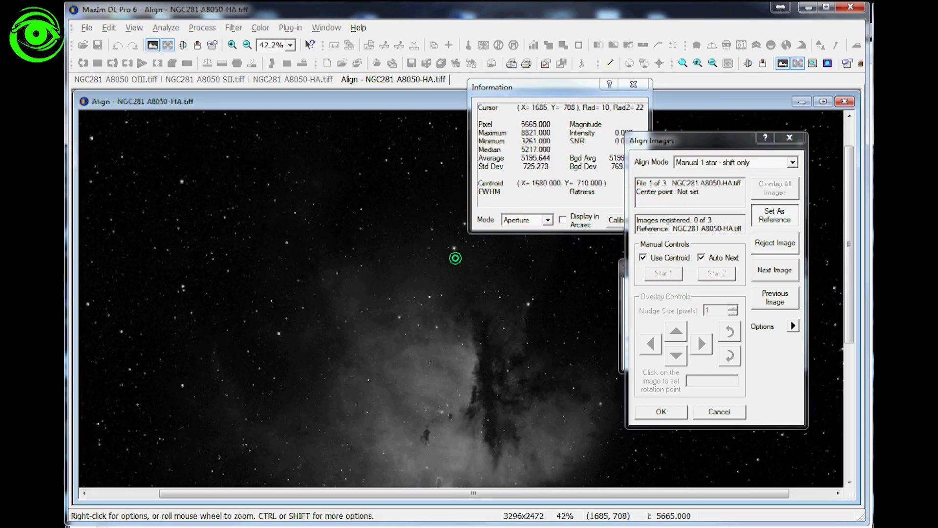
pyautogui.scroll(6, 465, 233)
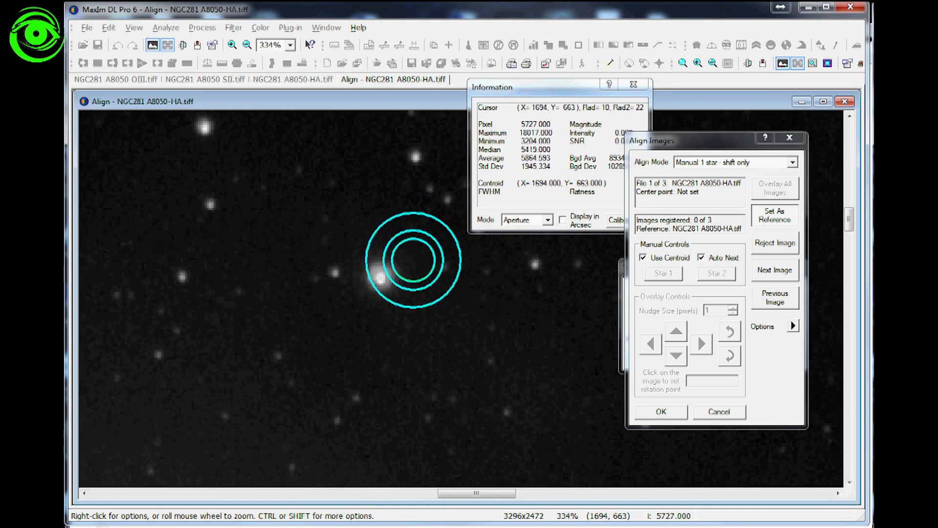
pyautogui.scroll(3, 356, 304)
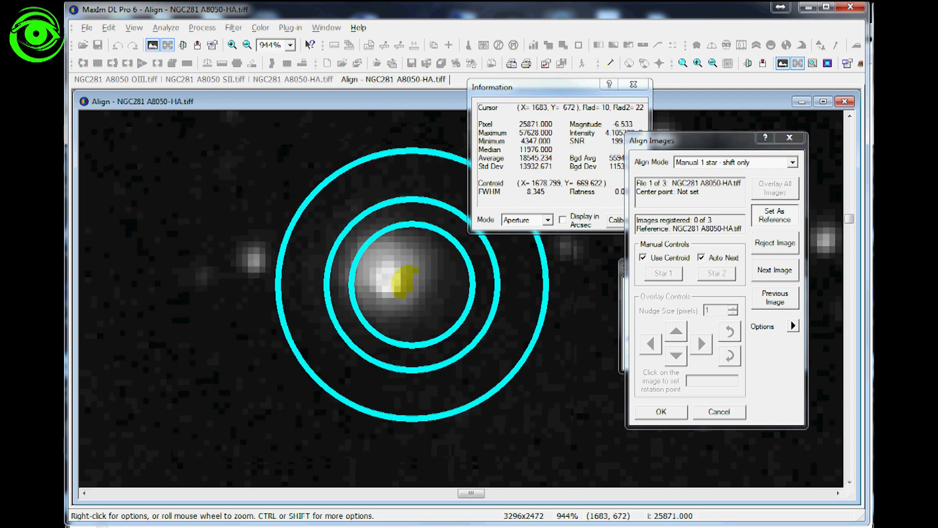
pyautogui.scroll(2, 391, 289)
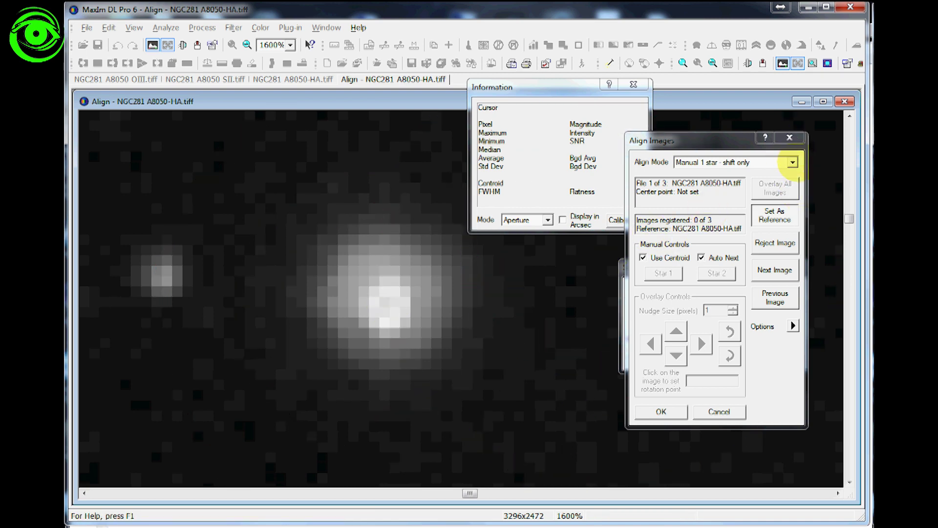
pyautogui.click(792, 162)
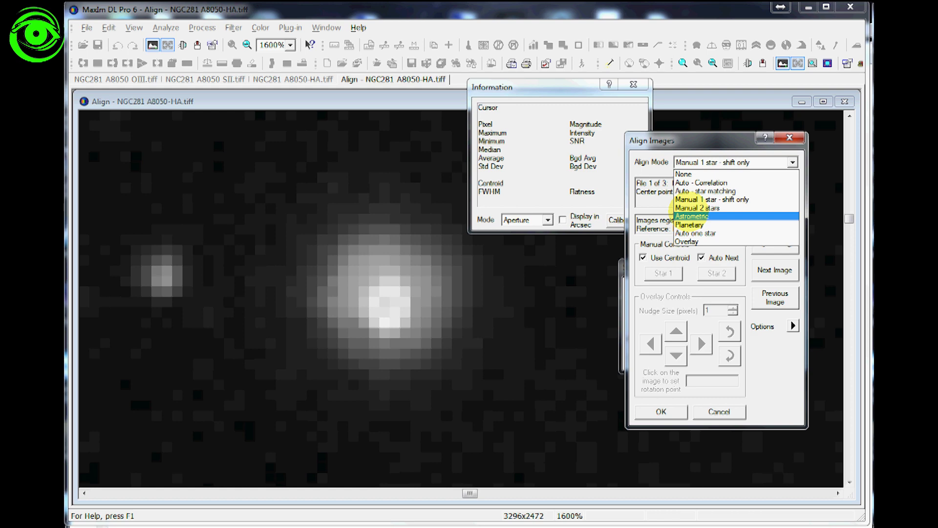
pyautogui.click(709, 207)
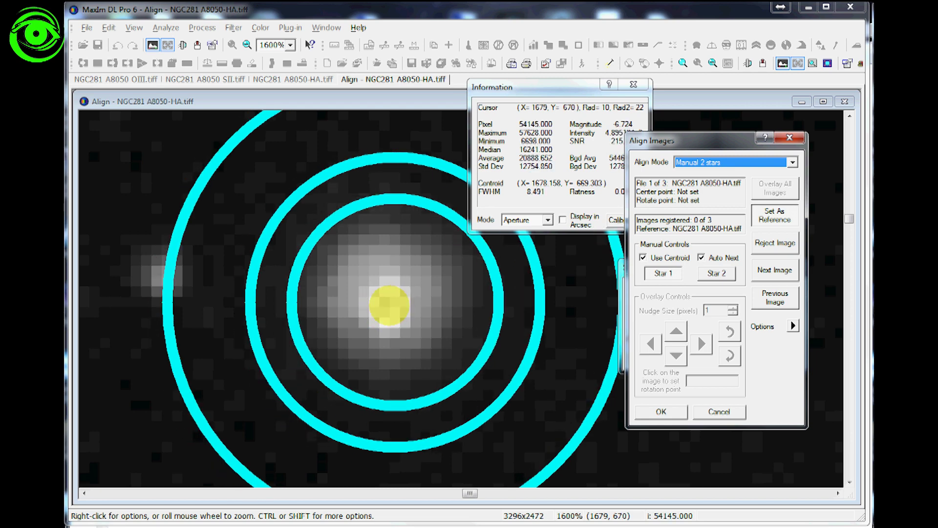
pyautogui.click(389, 304)
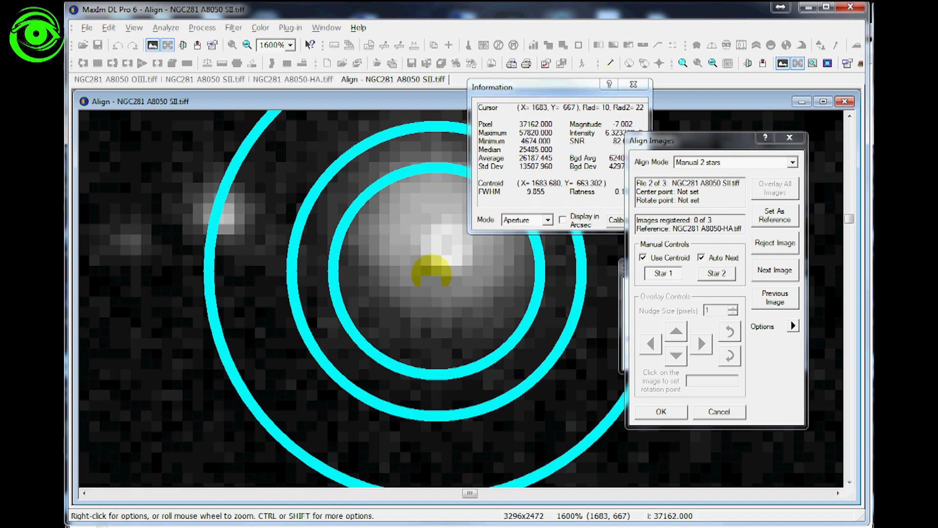
# Mark the centre of the same bright star as Star 1 in the SII image.
pyautogui.scroll(-1, 449, 234)
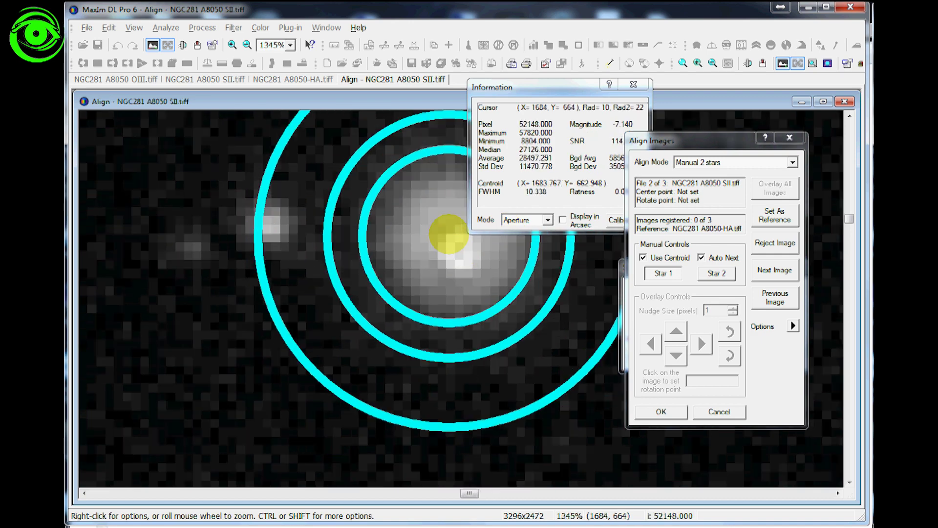
pyautogui.scroll(-12, 448, 235)
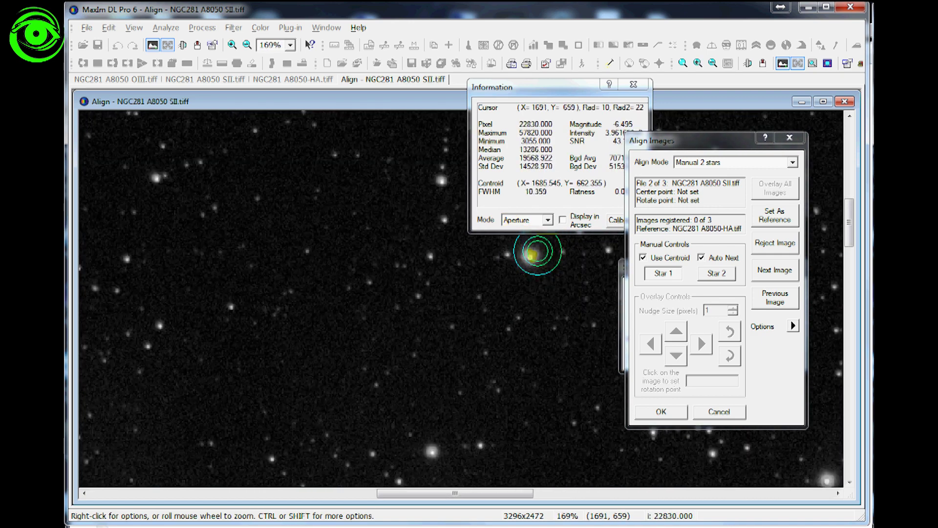
pyautogui.scroll(-1, 576, 251)
pyautogui.scroll(3, 576, 239)
pyautogui.scroll(8, 576, 240)
pyautogui.scroll(3, 391, 333)
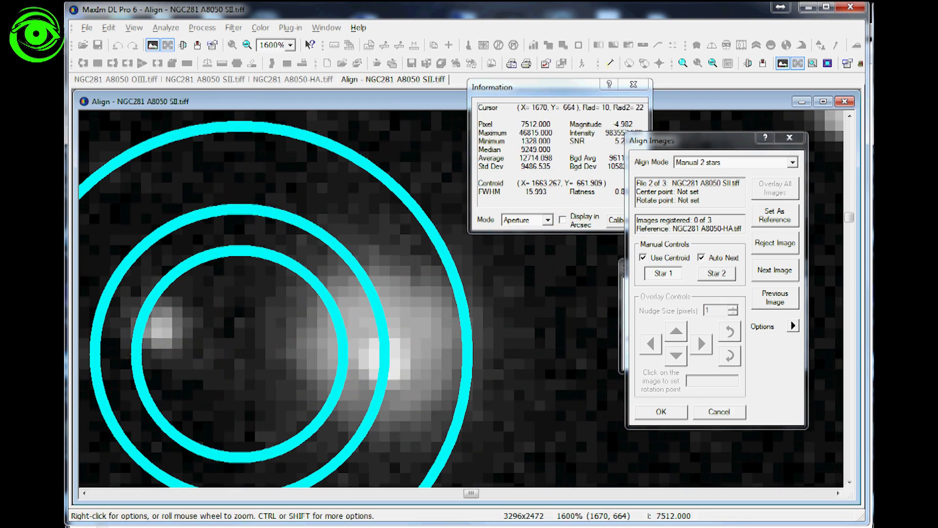
pyautogui.click(384, 357)
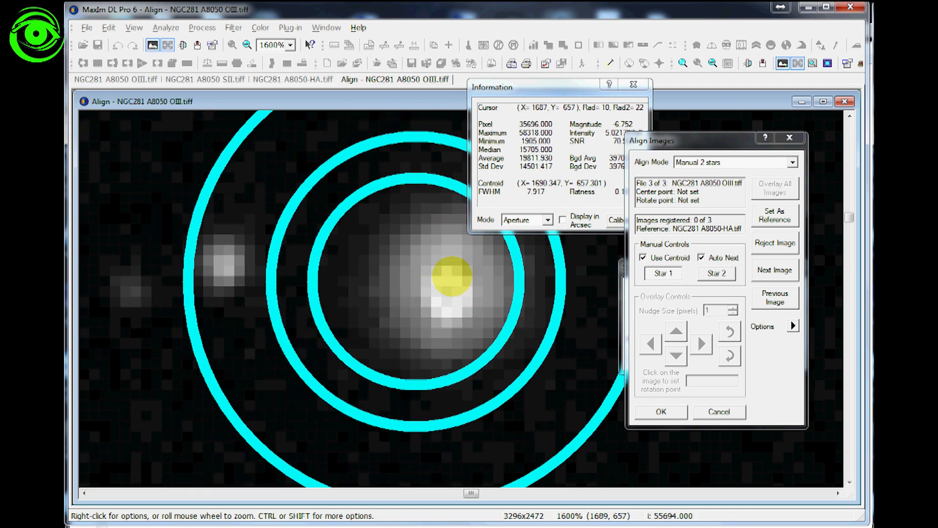
# Mark the centre of the matching bright star as Star 1 in the OIII image.
pyautogui.scroll(-6, 414, 280)
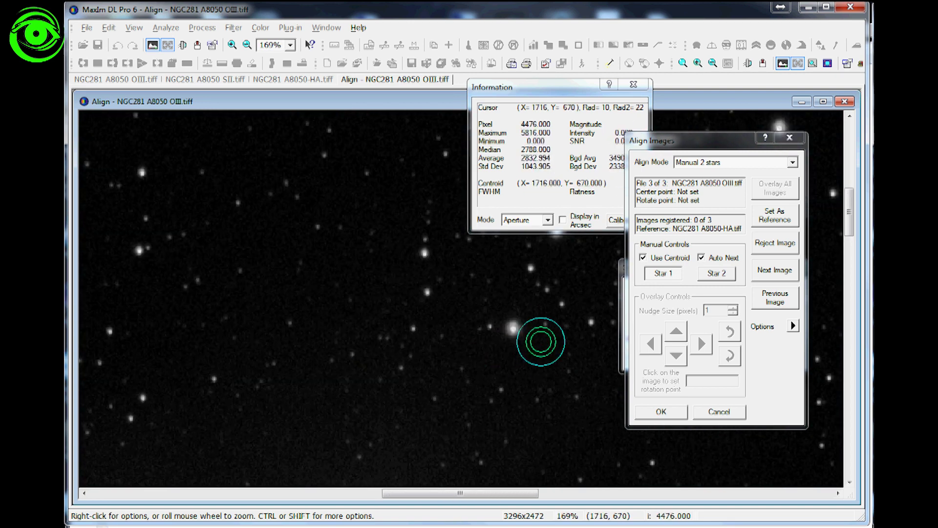
pyautogui.scroll(6, 540, 342)
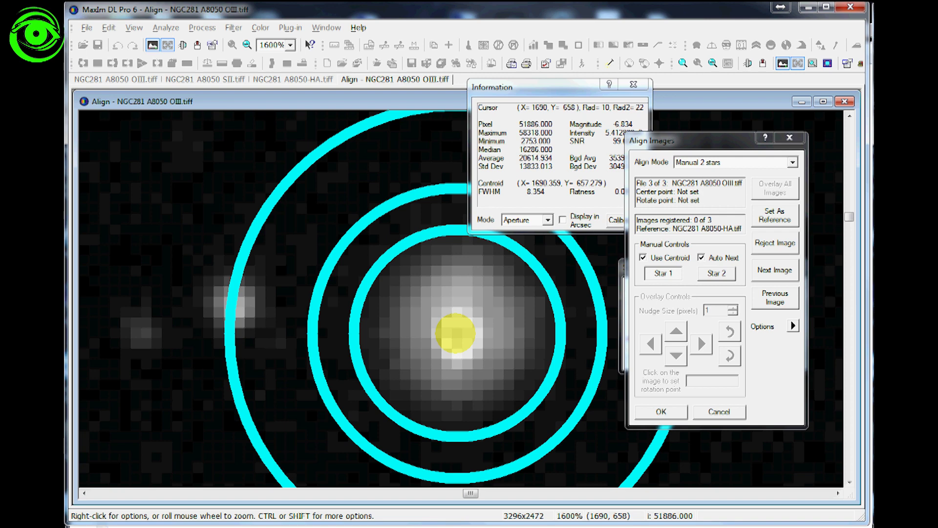
pyautogui.click(455, 333)
# Mark the centre of the bright star near the lower-left edge of the HA image as Star 2.
pyautogui.click(713, 274)
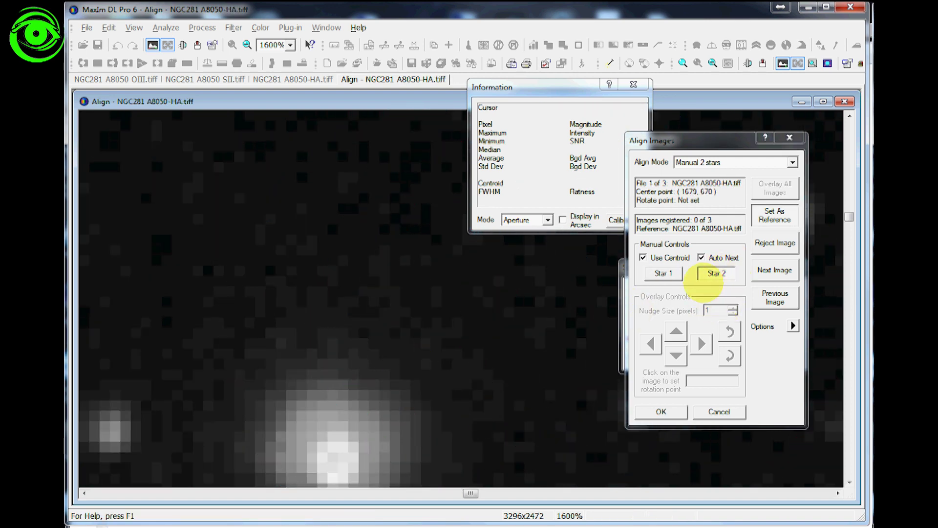
pyautogui.scroll(-8, 342, 337)
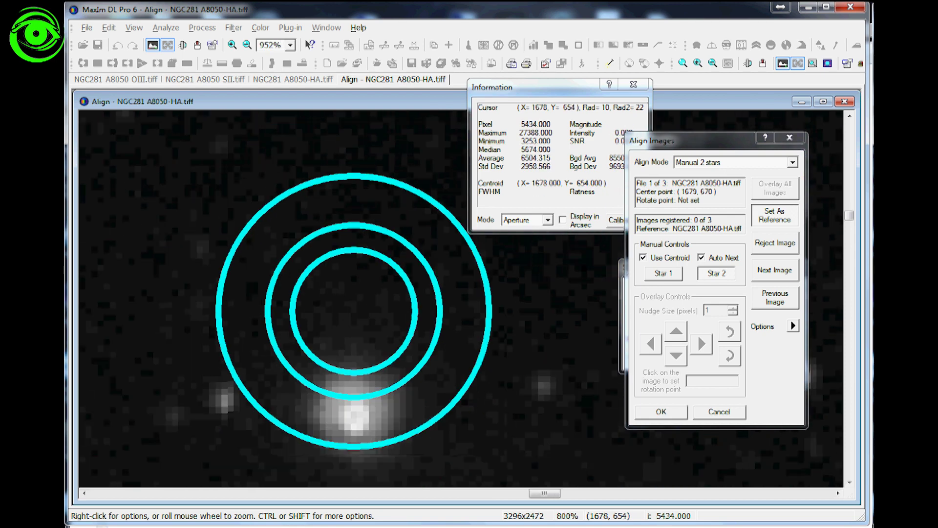
pyautogui.scroll(-4, 504, 373)
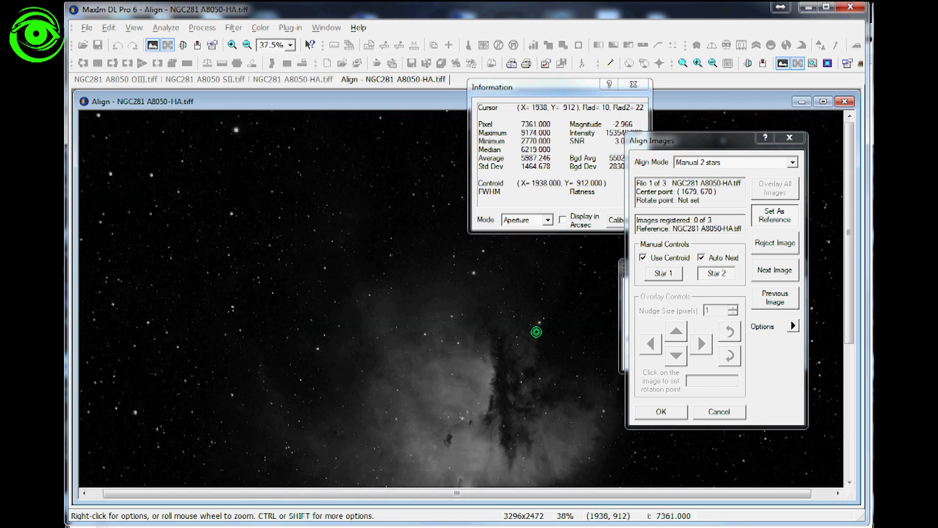
pyautogui.scroll(-1, 499, 345)
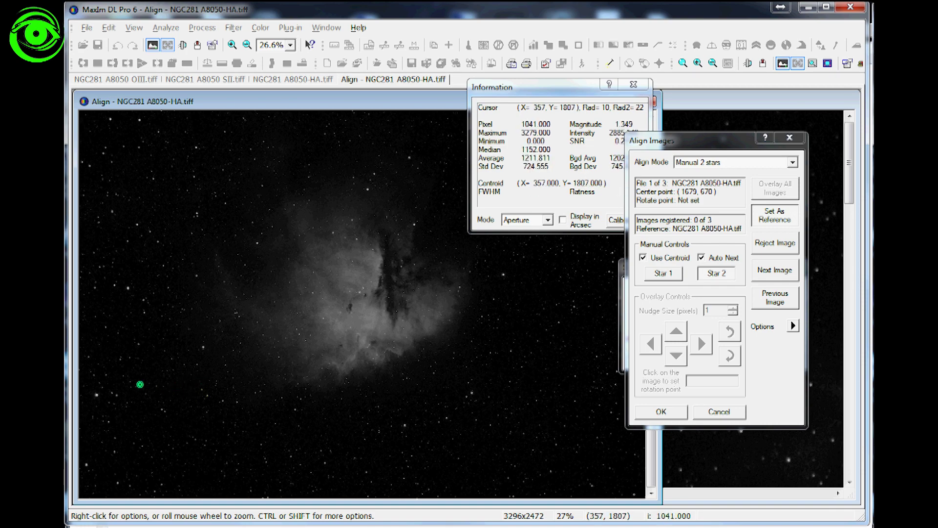
pyautogui.scroll(2, 136, 384)
pyautogui.scroll(2, 95, 326)
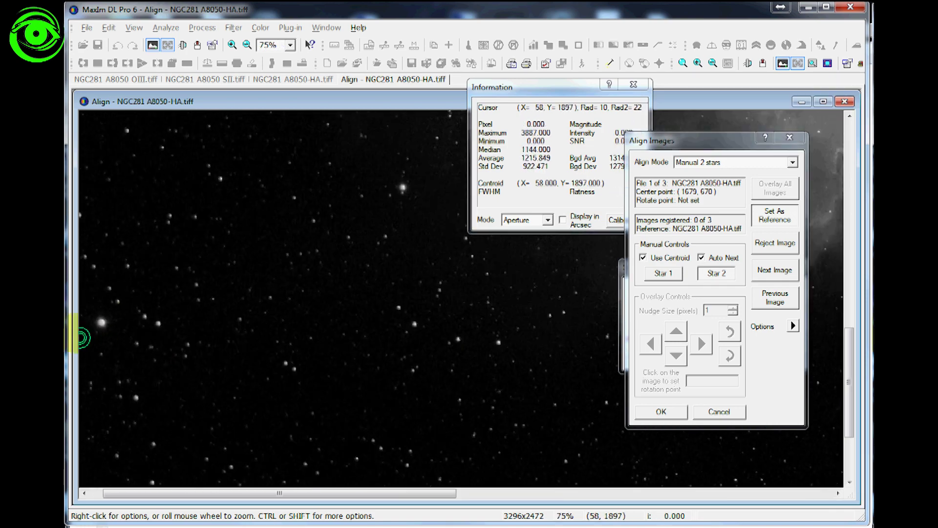
pyautogui.scroll(11, 87, 329)
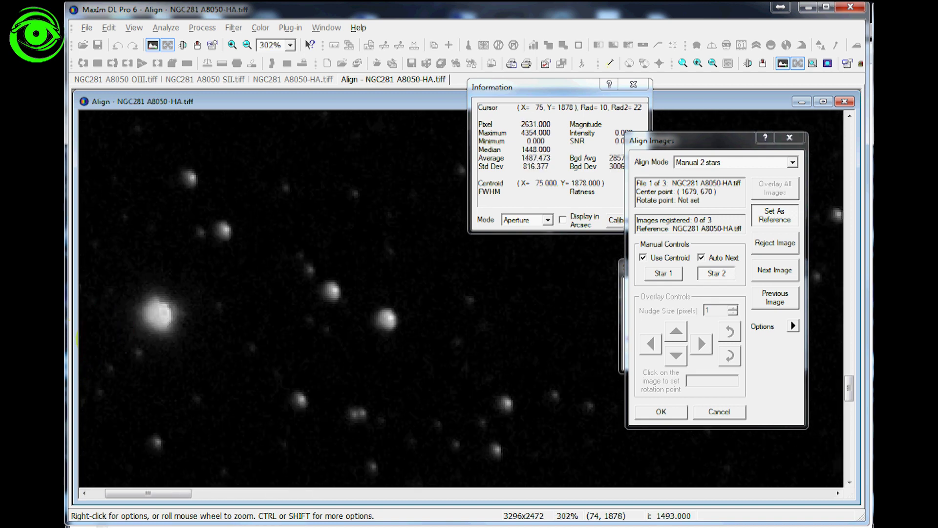
pyautogui.click(360, 304)
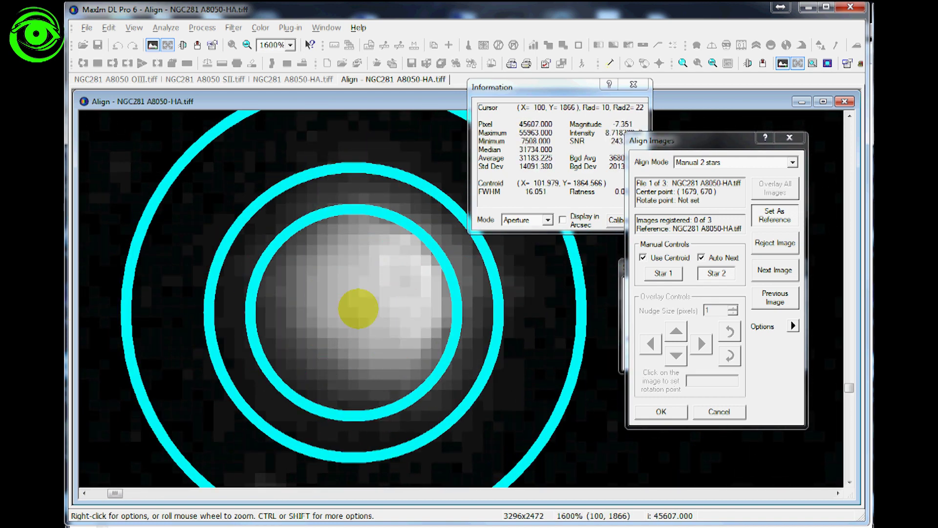
pyautogui.scroll(1, 377, 304)
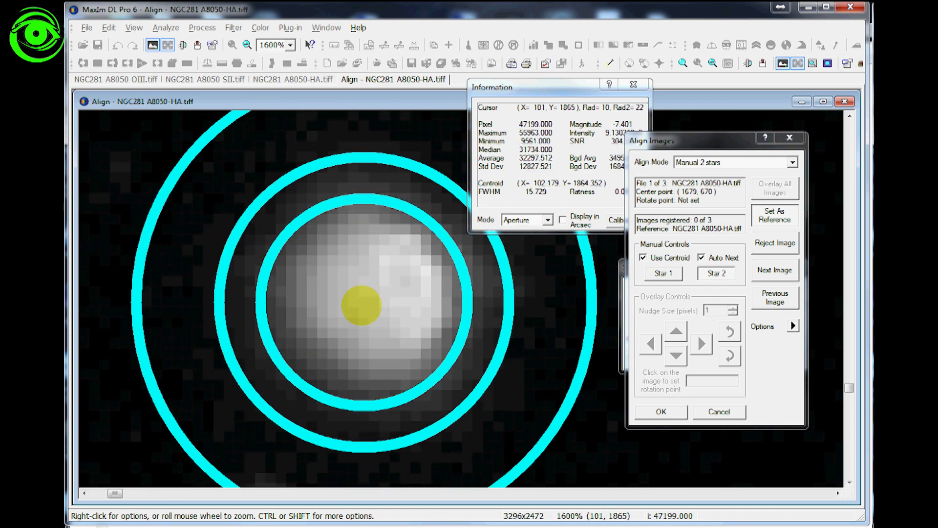
pyautogui.click(364, 302)
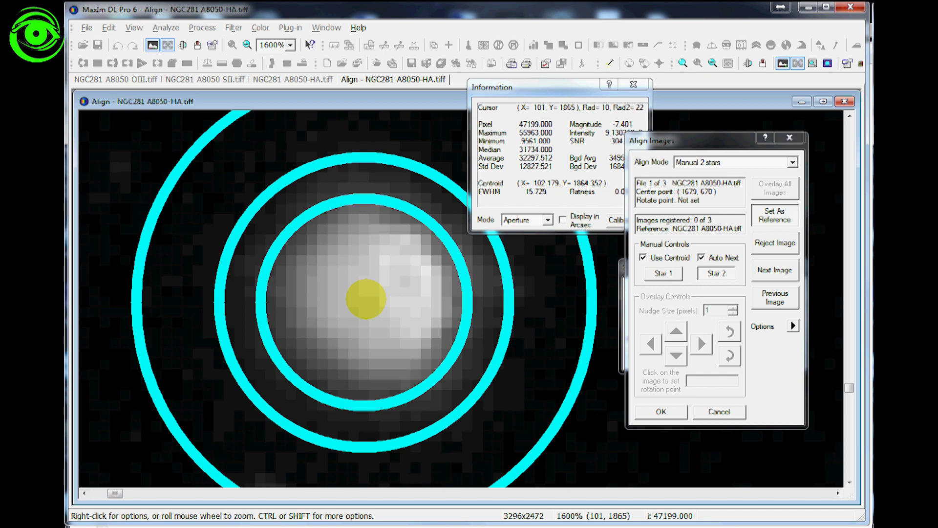
pyautogui.click(364, 299)
# Mark the centre of the same lower-left bright star as Star 2 in the SII image.
pyautogui.scroll(-5, 371, 299)
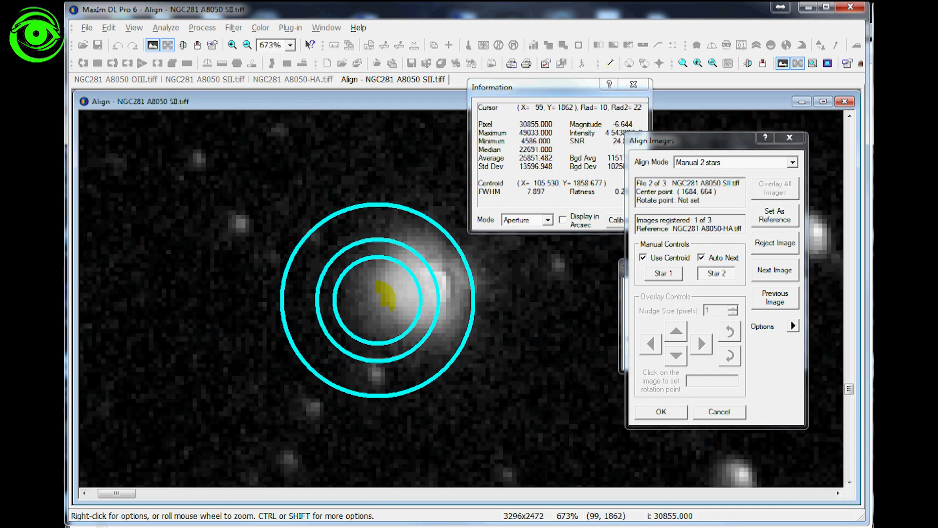
pyautogui.scroll(-2, 440, 296)
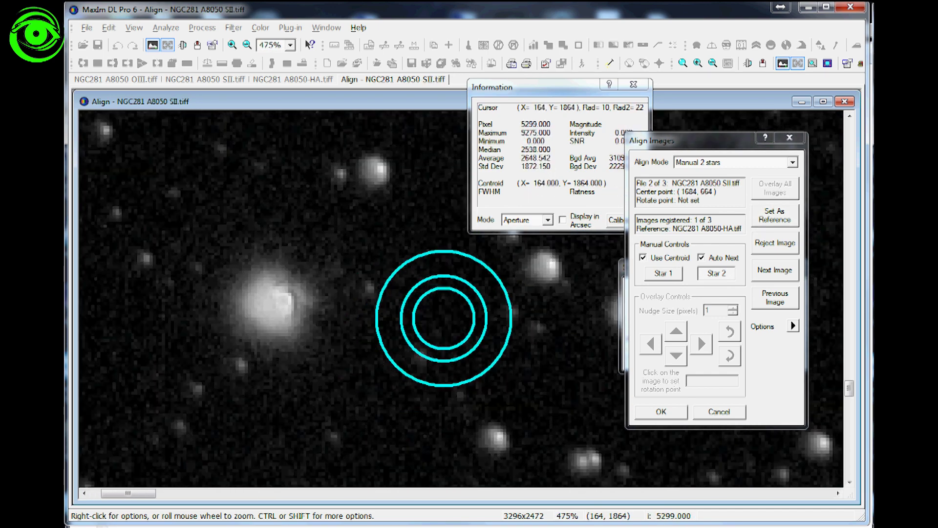
pyautogui.scroll(7, 274, 303)
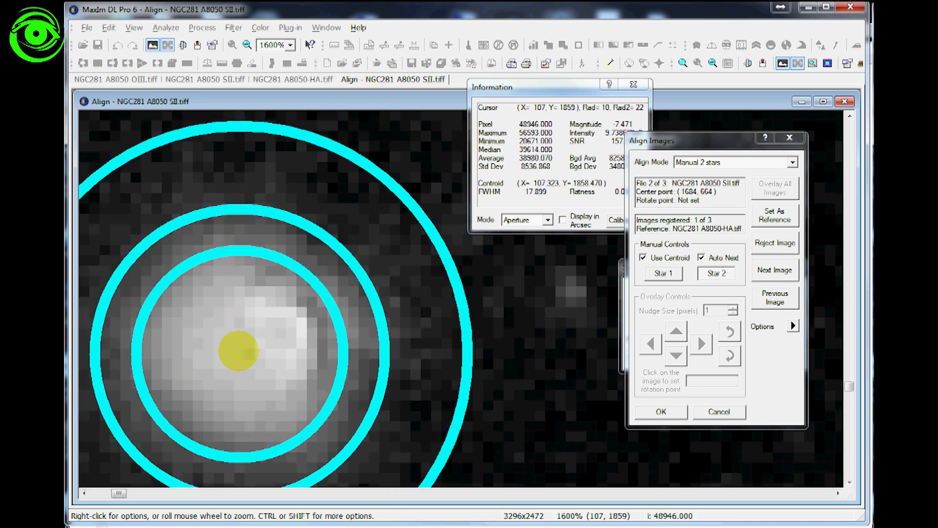
pyautogui.click(239, 350)
# Mark the centre of the matching lower-left bright star as Star 2 in the OIII image.
pyautogui.scroll(-5, 156, 314)
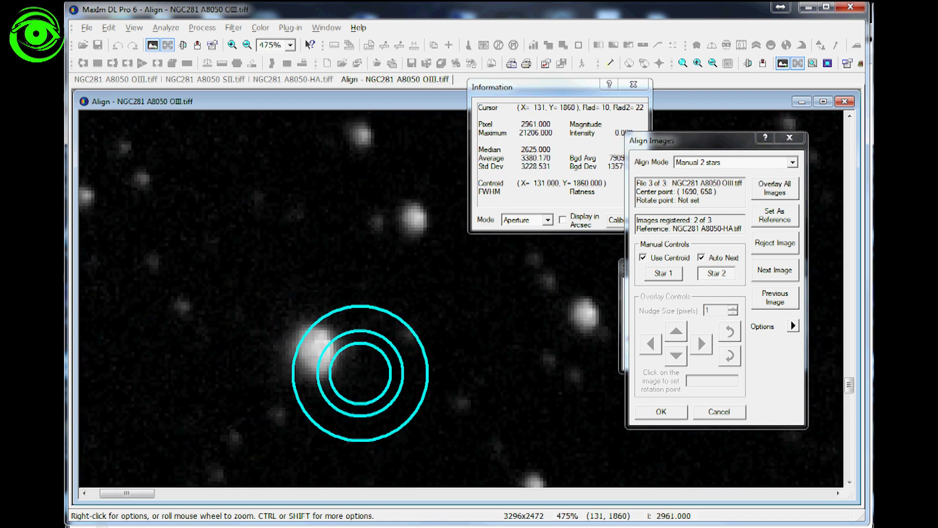
pyautogui.scroll(3, 351, 370)
pyautogui.scroll(3, 350, 370)
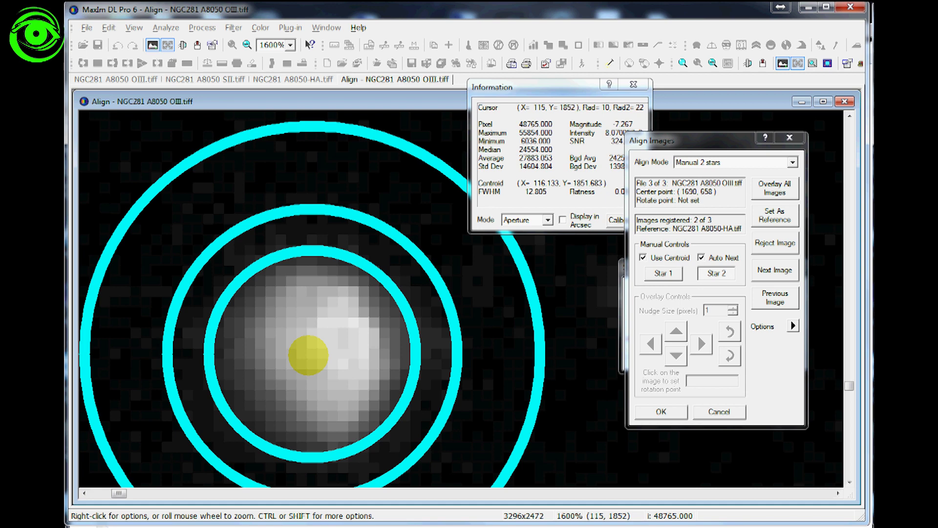
pyautogui.click(313, 351)
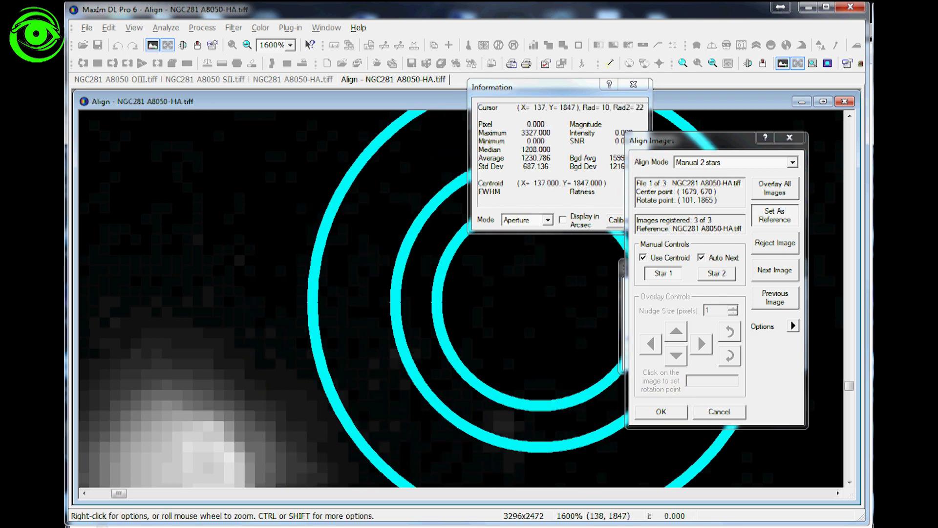
# Apply the two-star alignment and compare star positions in the aligned SII and OIII images with HA.
pyautogui.click(662, 274)
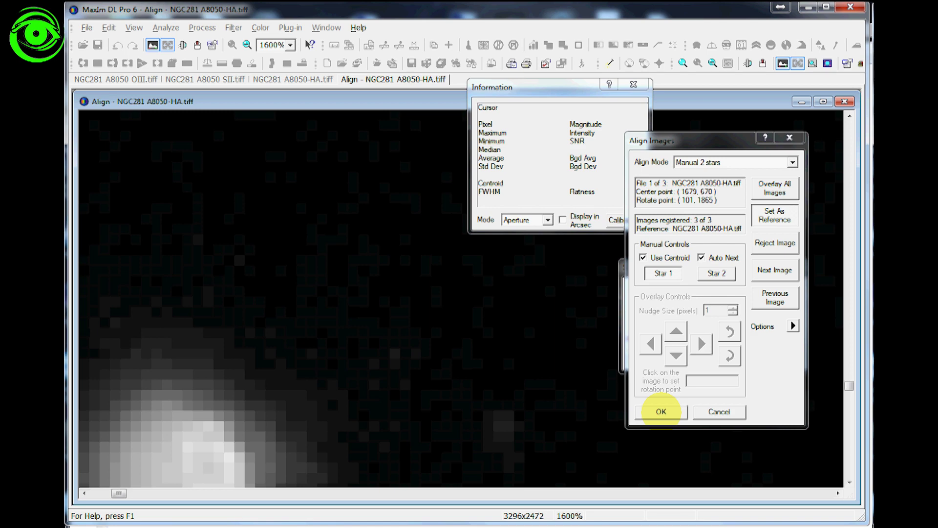
pyautogui.click(661, 411)
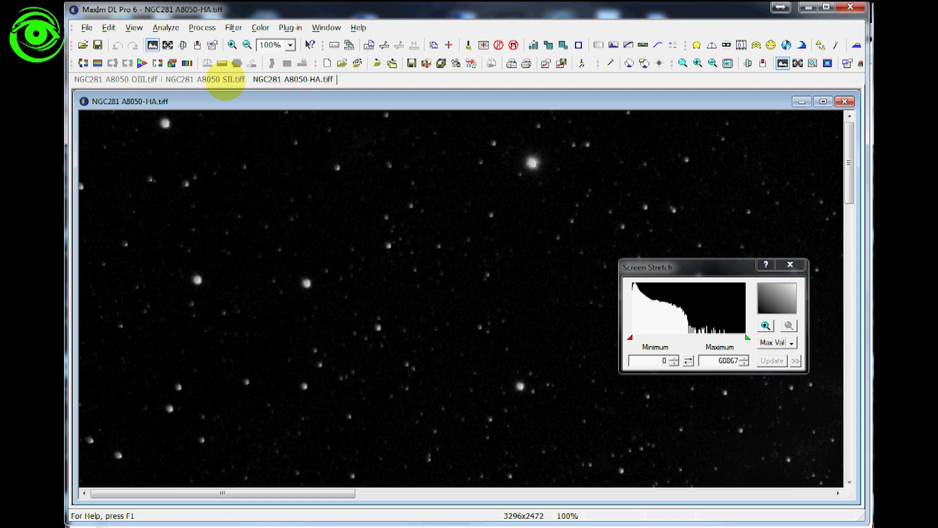
pyautogui.click(225, 79)
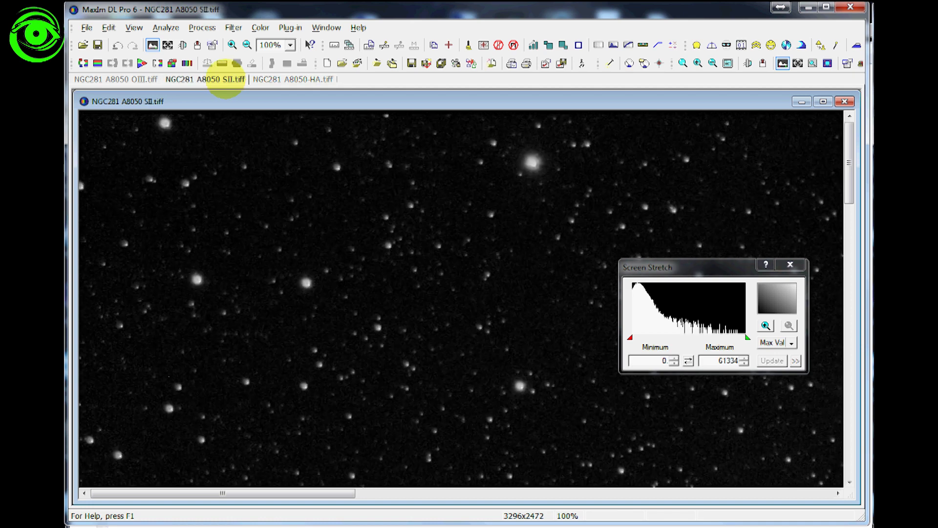
pyautogui.click(141, 79)
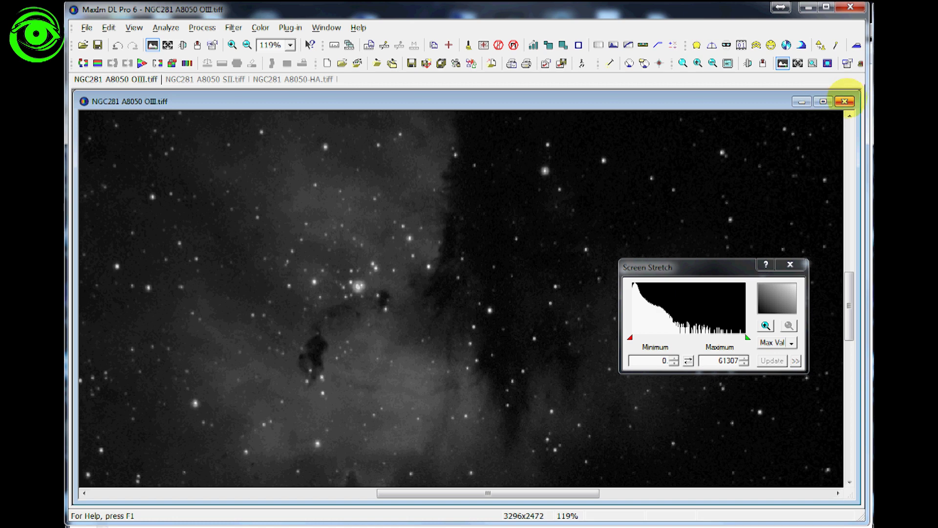
# Close the aligned OIII and SII images, saving their changes, and close the HA image.
pyautogui.click(845, 100)
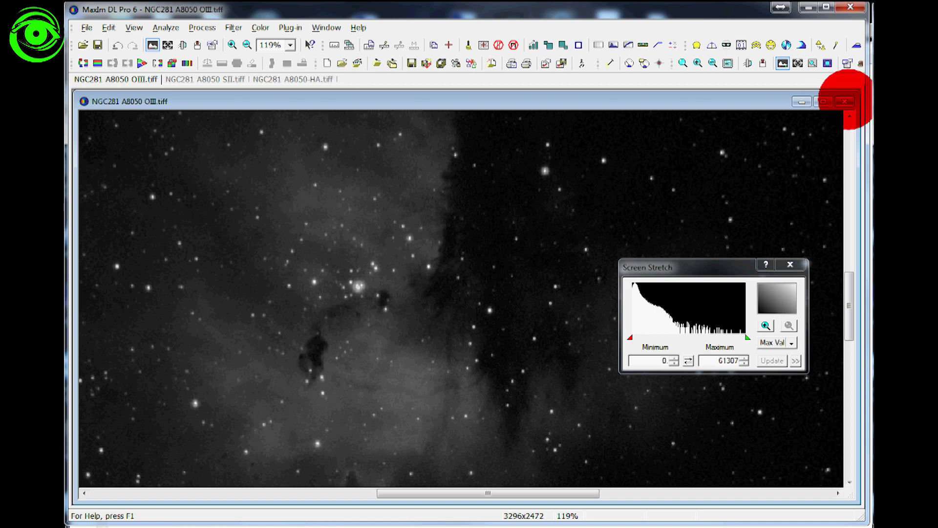
pyautogui.click(410, 296)
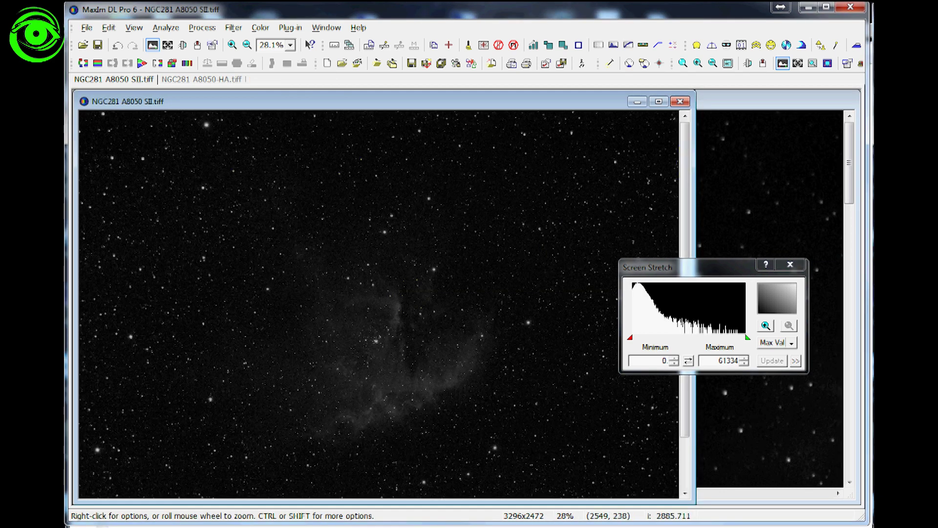
pyautogui.click(679, 101)
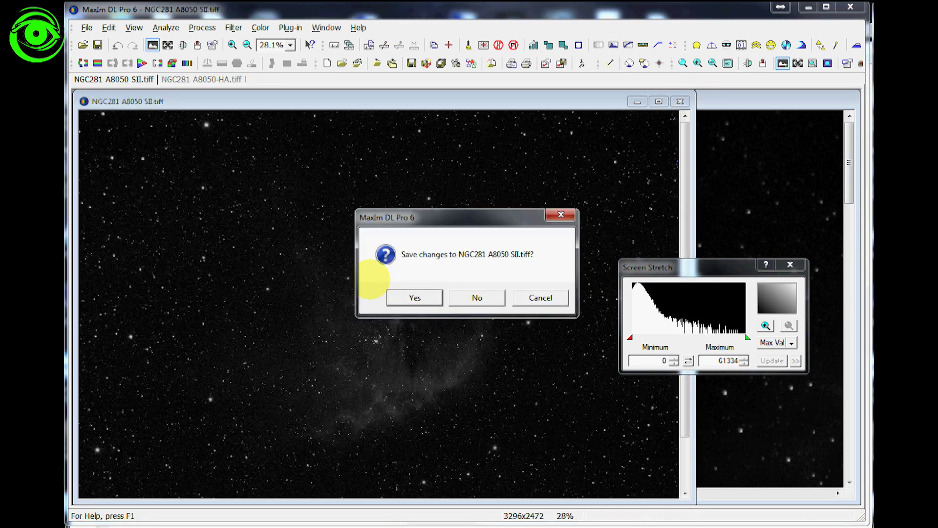
pyautogui.click(411, 295)
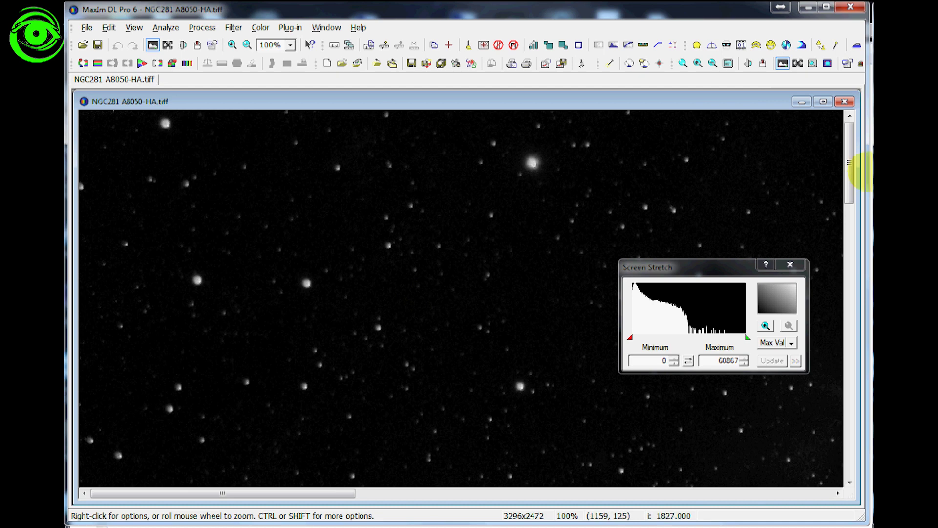
pyautogui.scroll(-1, 327, 162)
pyautogui.scroll(-1, 328, 162)
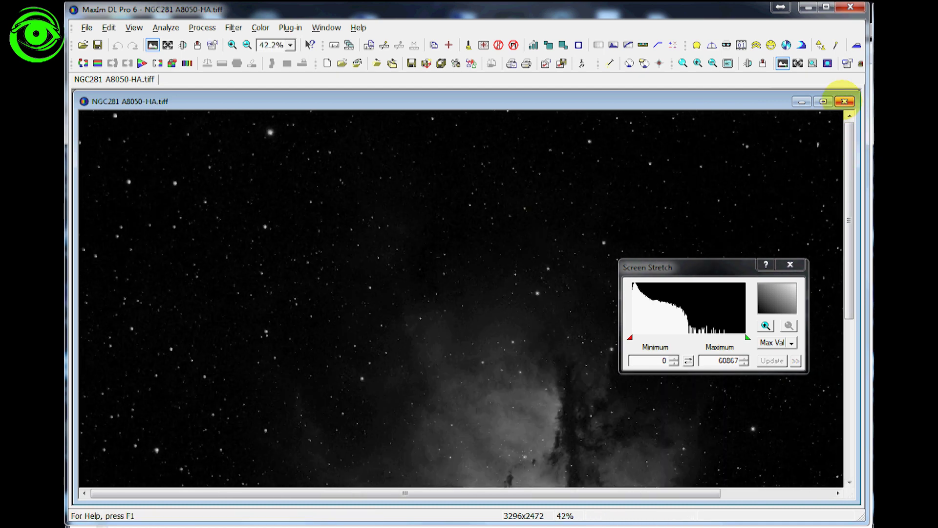
pyautogui.click(844, 101)
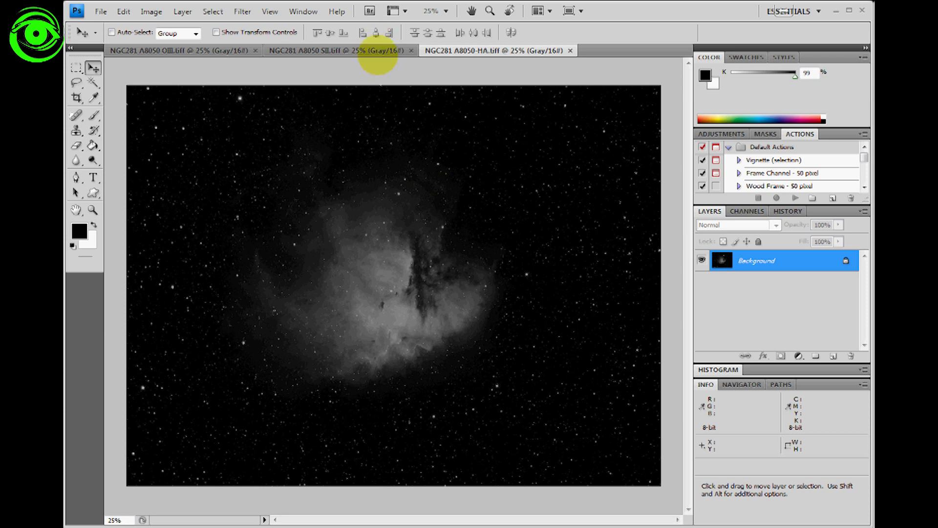
# In Photoshop, compare the NGC281 HA, SII and OIII images to check that their stars and framing line up.
pyautogui.click(362, 49)
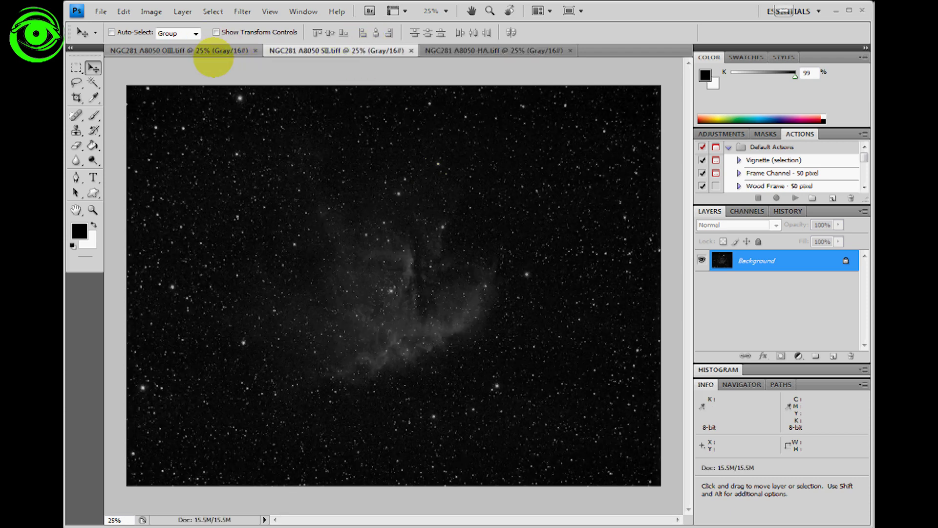
pyautogui.click(207, 48)
pyautogui.click(503, 50)
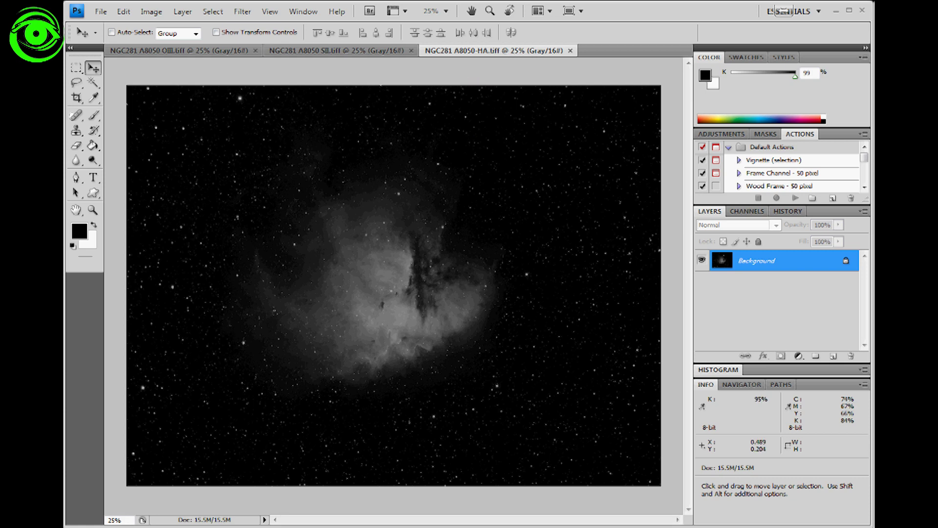
pyautogui.scroll(5, 518, 206)
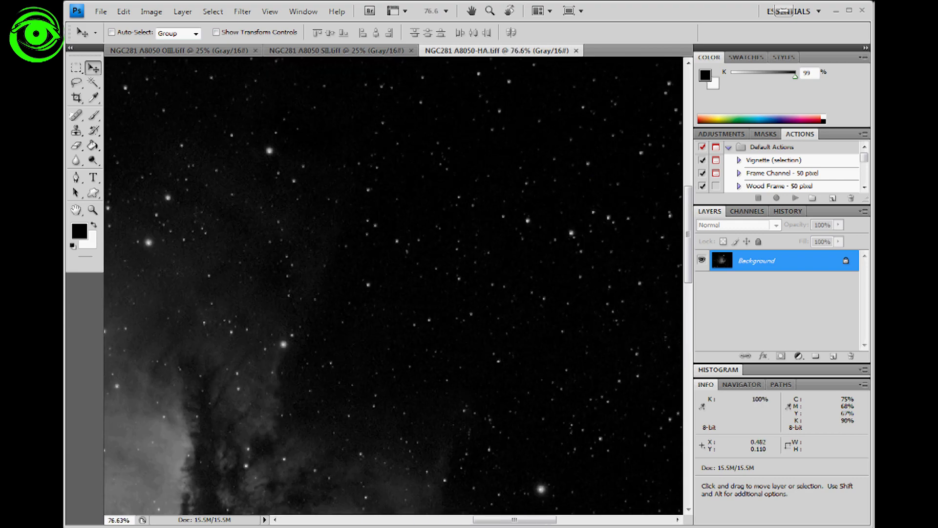
pyautogui.scroll(-2, 394, 285)
pyautogui.scroll(-5, 394, 285)
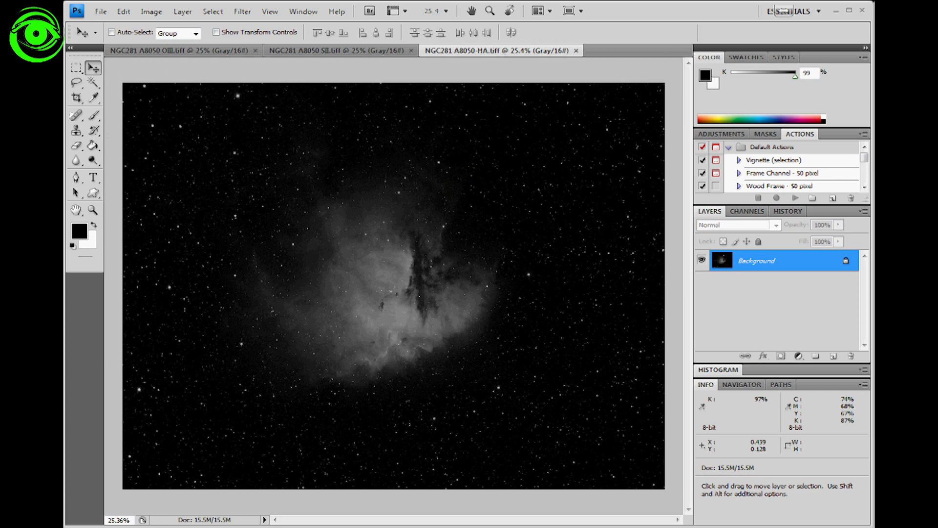
pyautogui.click(335, 50)
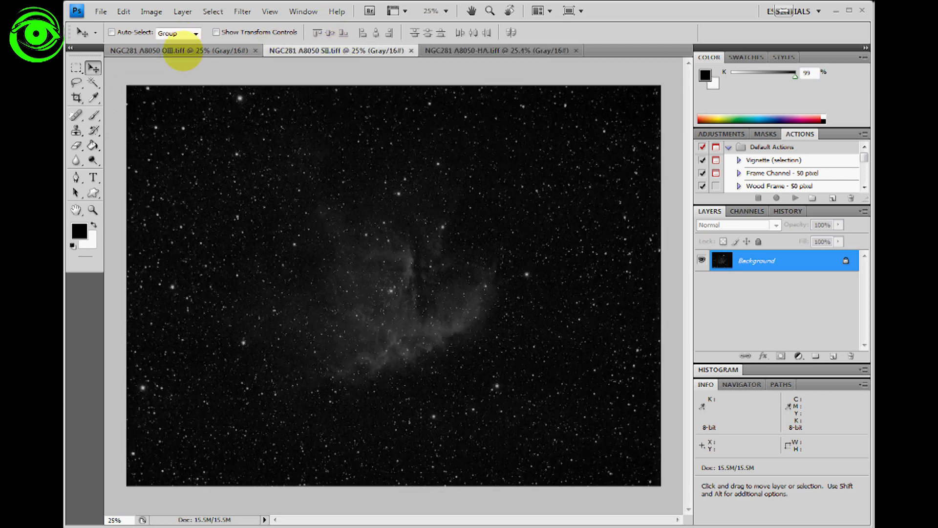
pyautogui.click(182, 50)
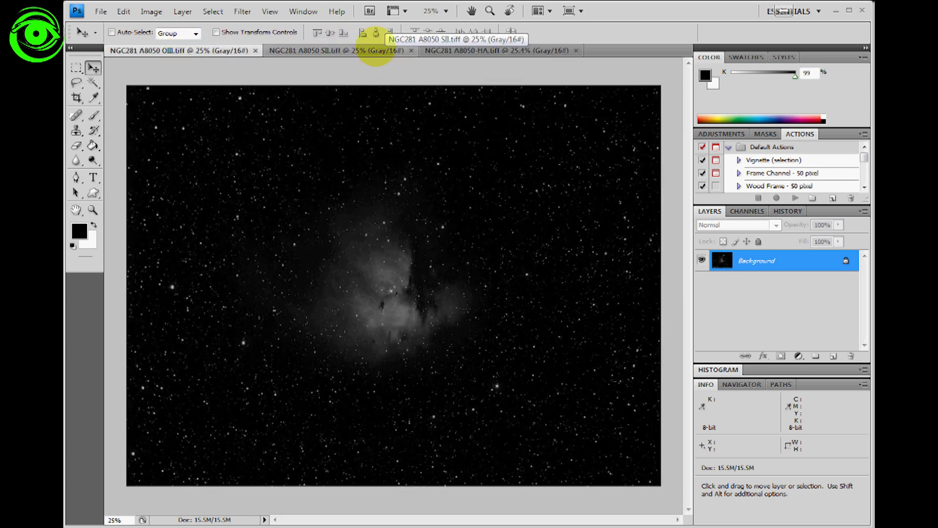
pyautogui.click(375, 49)
pyautogui.click(473, 50)
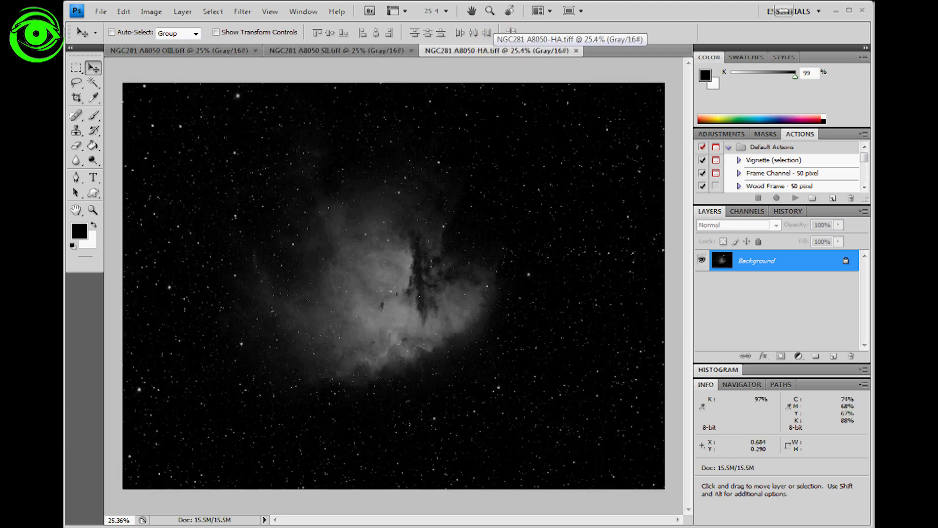
# Open Levels for the HA image and confirm RGB 25, 25, 25 as the black-point eyedropper's target shadow colour.
pyautogui.scroll(6, 599, 289)
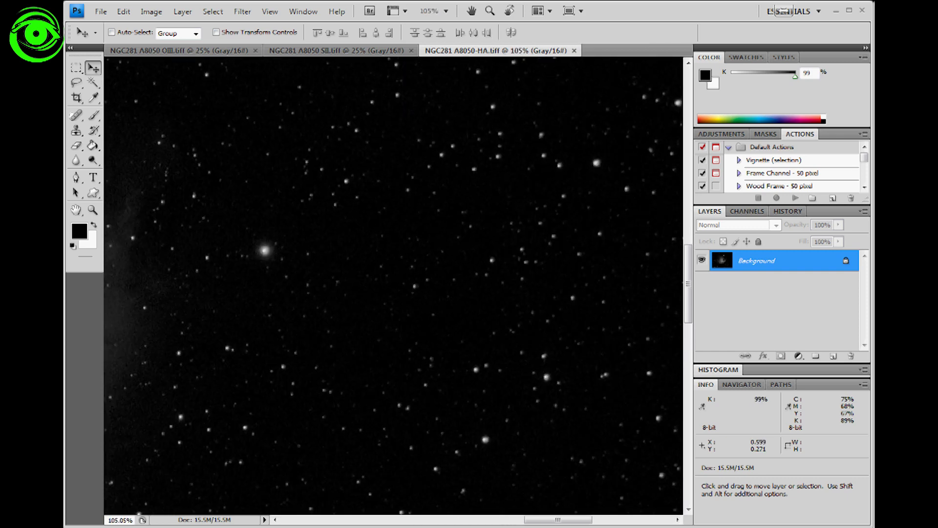
pyautogui.click(715, 398)
pyautogui.hotkey('ctrl', 'l')
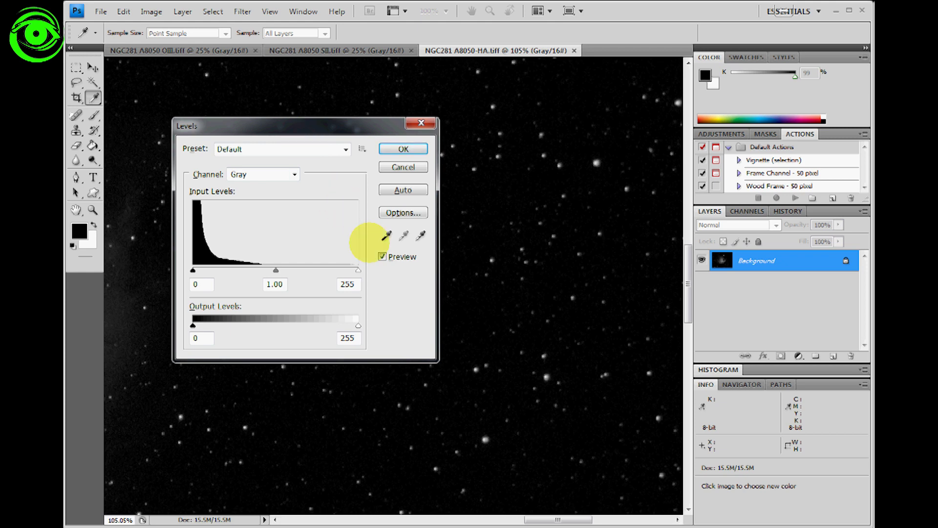
pyautogui.click(386, 236)
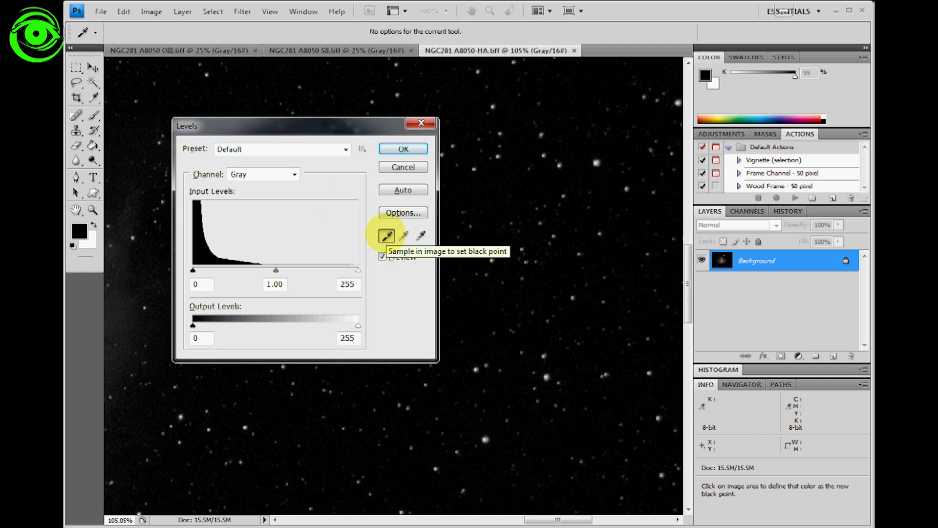
pyautogui.doubleClick(386, 236)
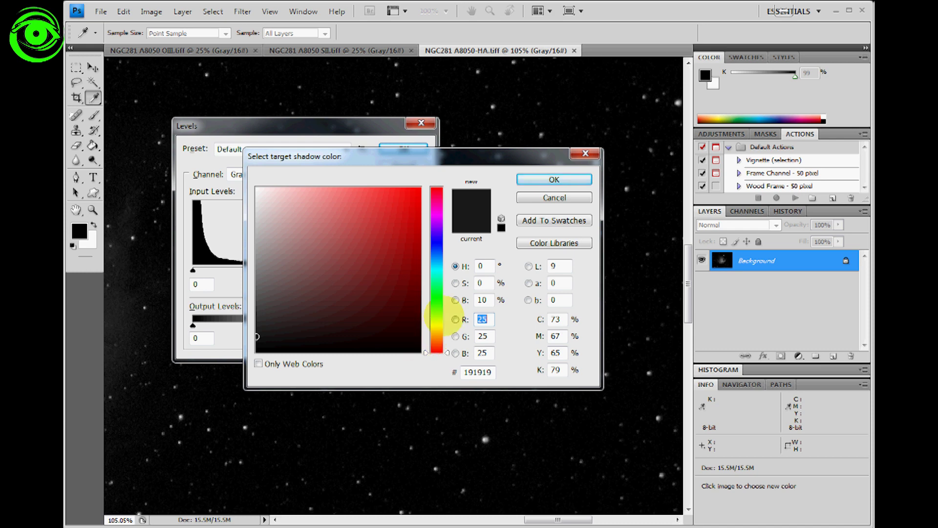
pyautogui.click(553, 179)
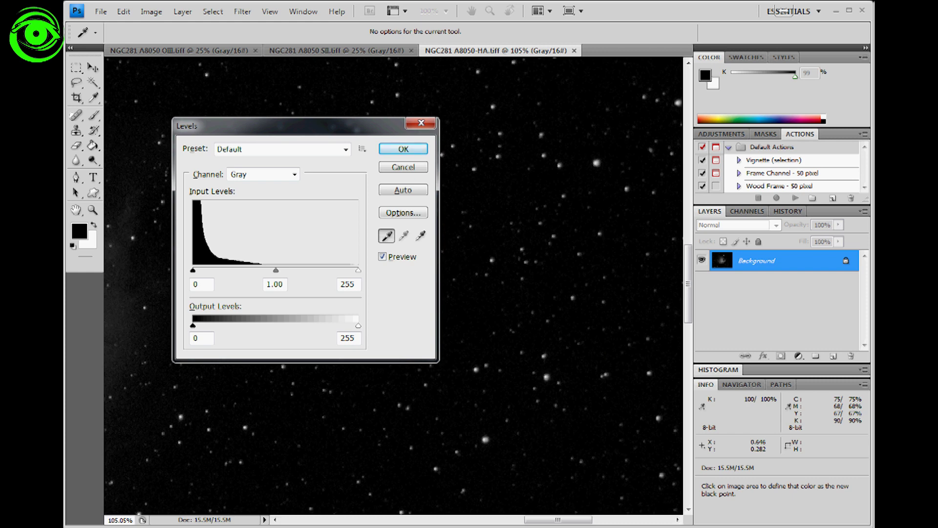
# Raise the HA background's output black level to 18, compare it with the original in the preview, and apply the Levels adjustment.
pyautogui.moveTo(192, 325); pyautogui.dragTo(204, 325)
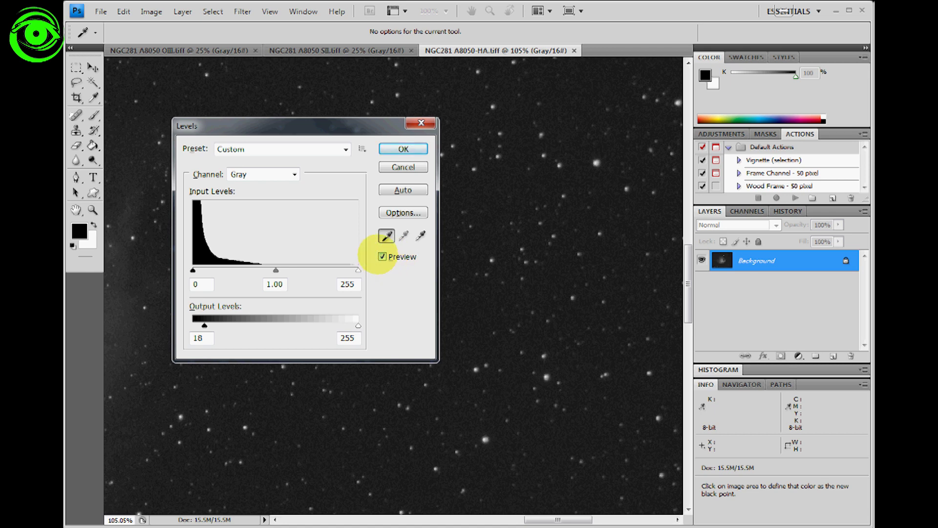
pyautogui.click(382, 256)
pyautogui.click(381, 256)
pyautogui.click(382, 256)
pyautogui.click(381, 257)
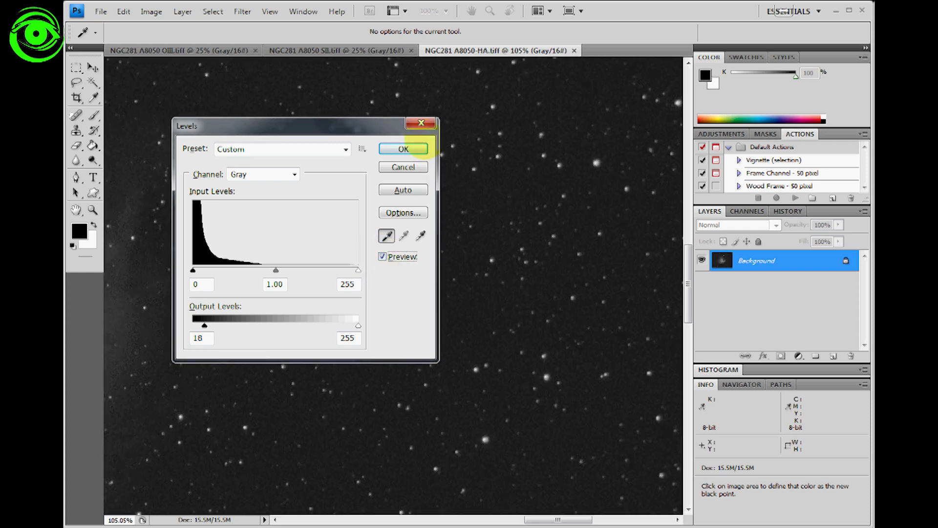
pyautogui.click(404, 147)
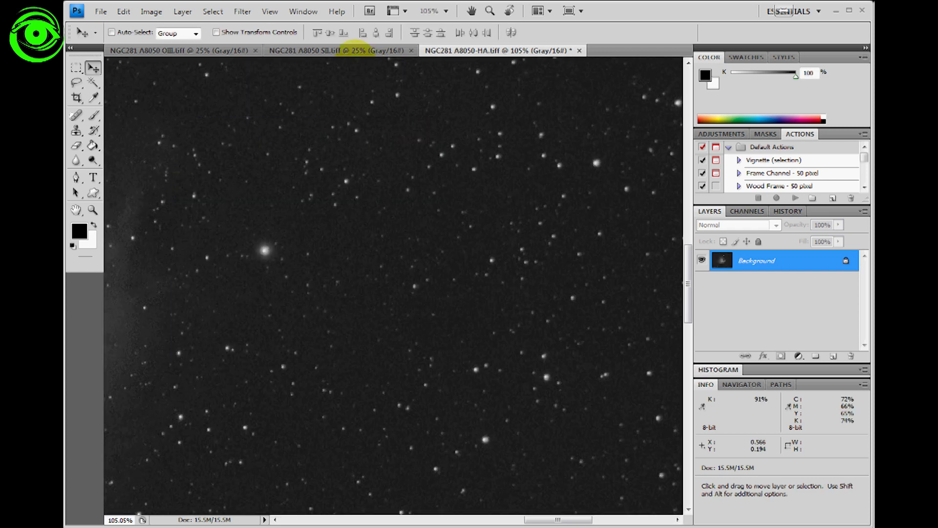
# Raise the SII image's output black level to 14 in Levels, compare it with the original in the preview, and apply it.
pyautogui.click(351, 51)
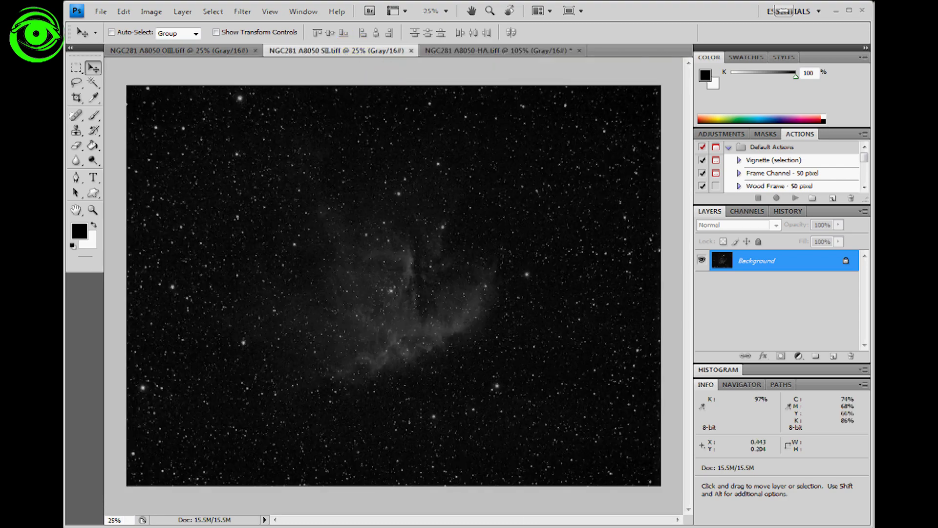
pyautogui.scroll(2, 547, 293)
pyautogui.scroll(3, 563, 274)
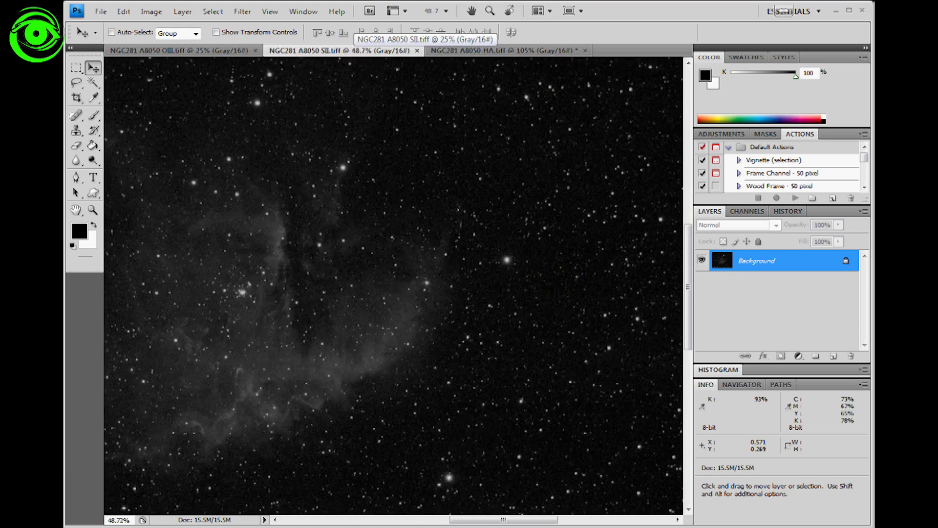
pyautogui.hotkey('ctrl', 'l')
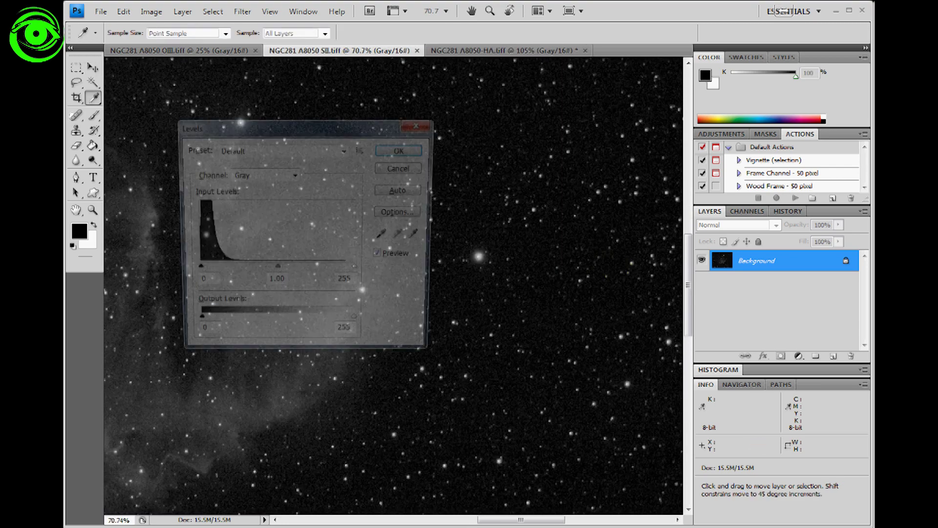
pyautogui.click(387, 236)
pyautogui.click(387, 235)
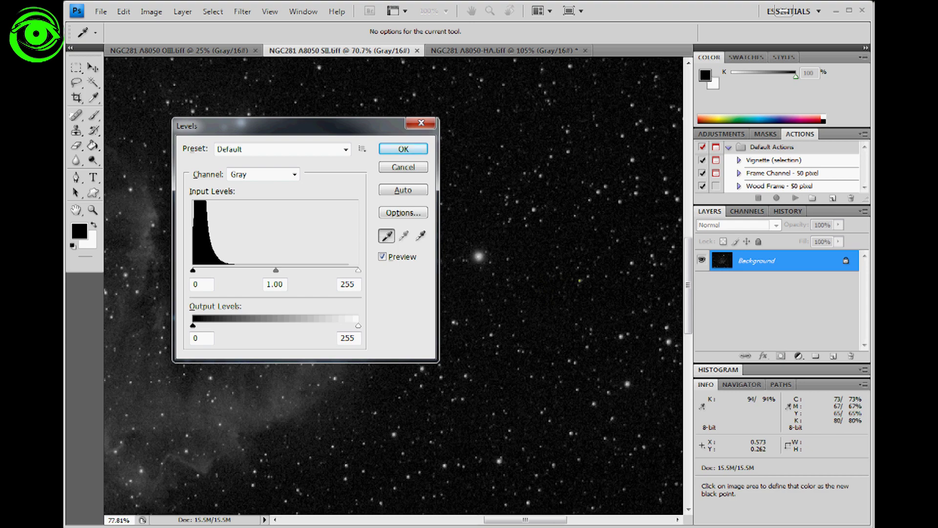
pyautogui.scroll(3, 393, 285)
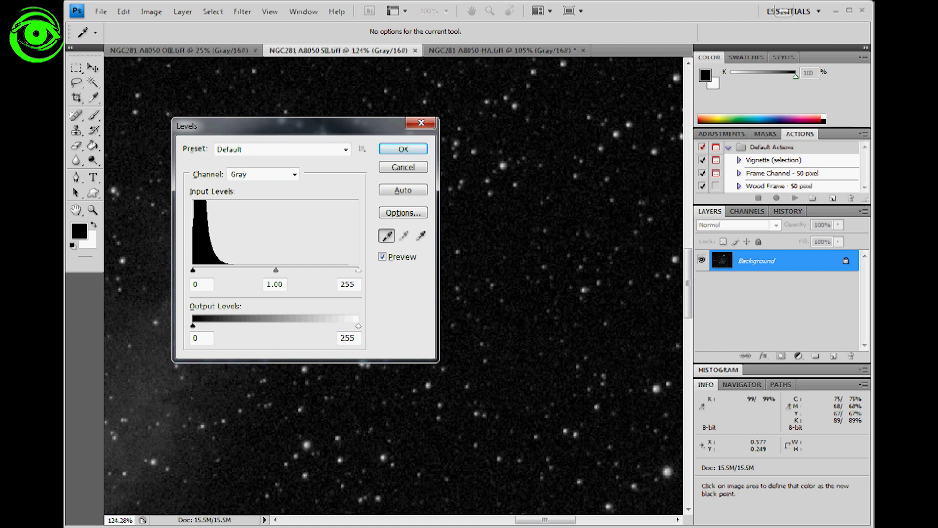
pyautogui.moveTo(193, 325); pyautogui.dragTo(201, 326)
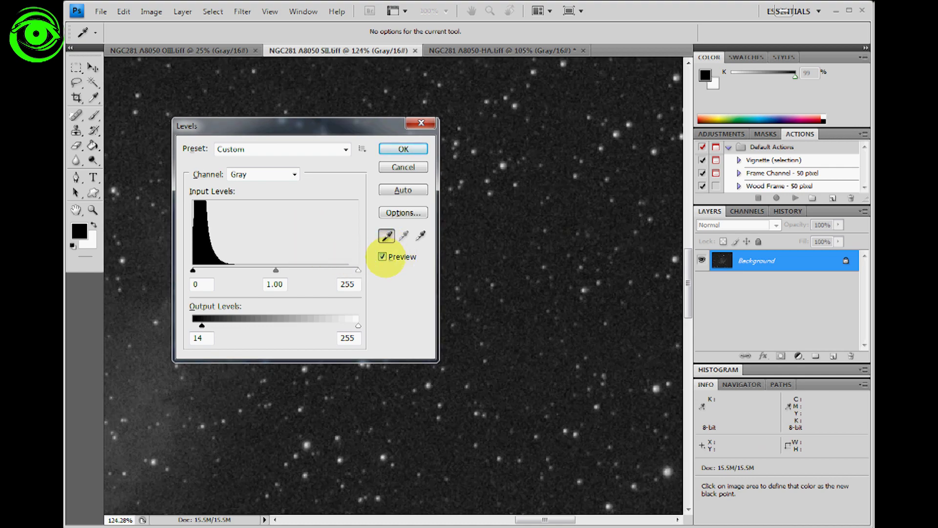
pyautogui.click(383, 256)
pyautogui.click(382, 257)
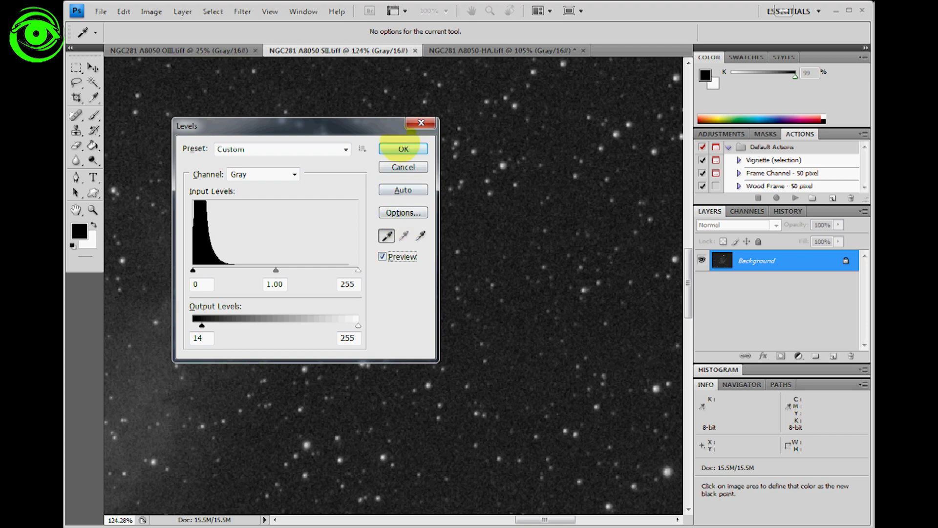
pyautogui.click(404, 148)
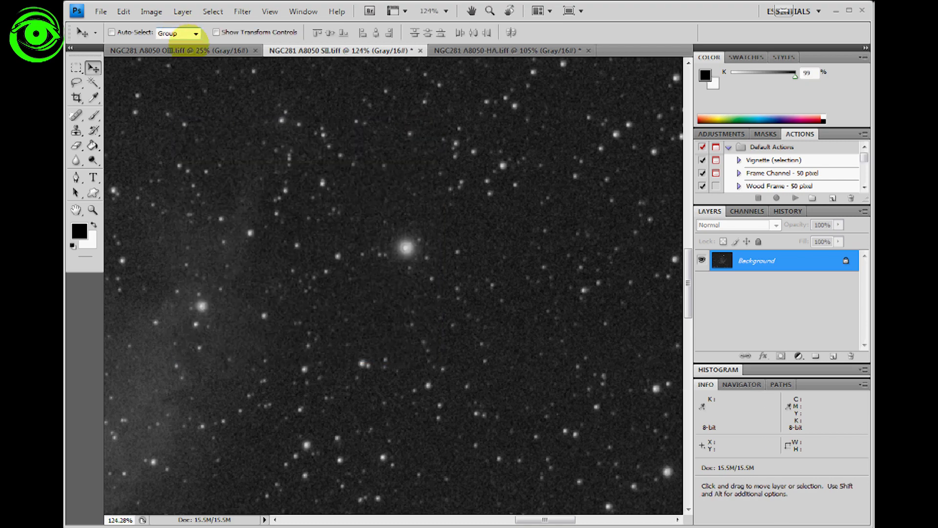
# Sample the OIII image's dark sky as the Levels black point, giving output black 16, compare the preview, and apply it.
pyautogui.click(188, 50)
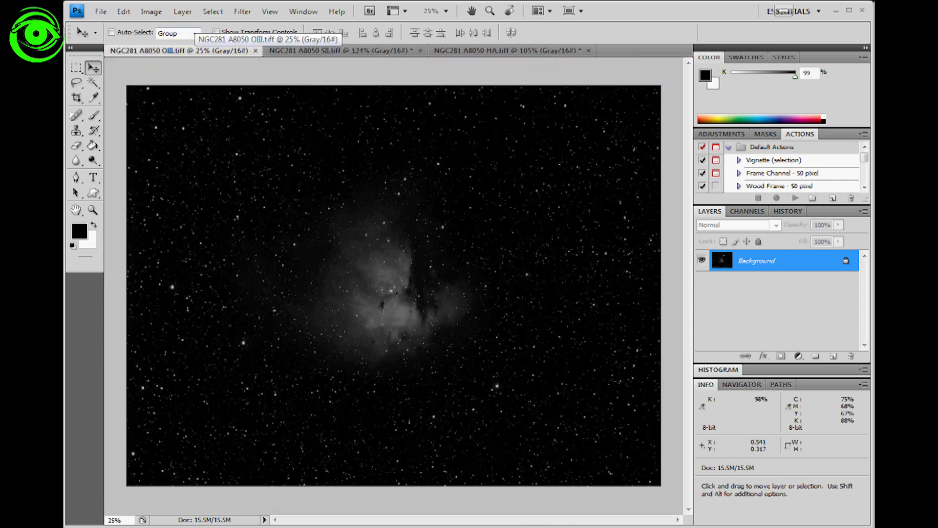
pyautogui.scroll(13, 585, 287)
pyautogui.scroll(8, 578, 291)
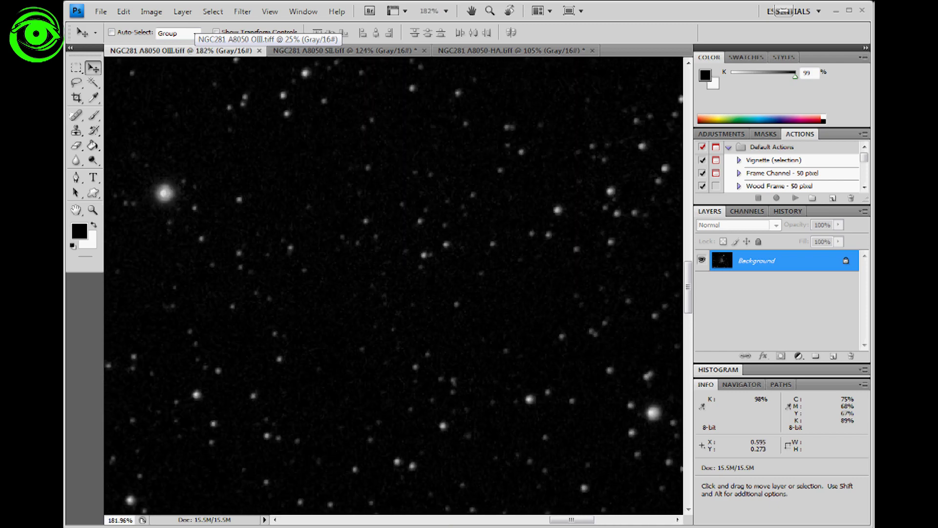
pyautogui.hotkey('ctrl', 'l')
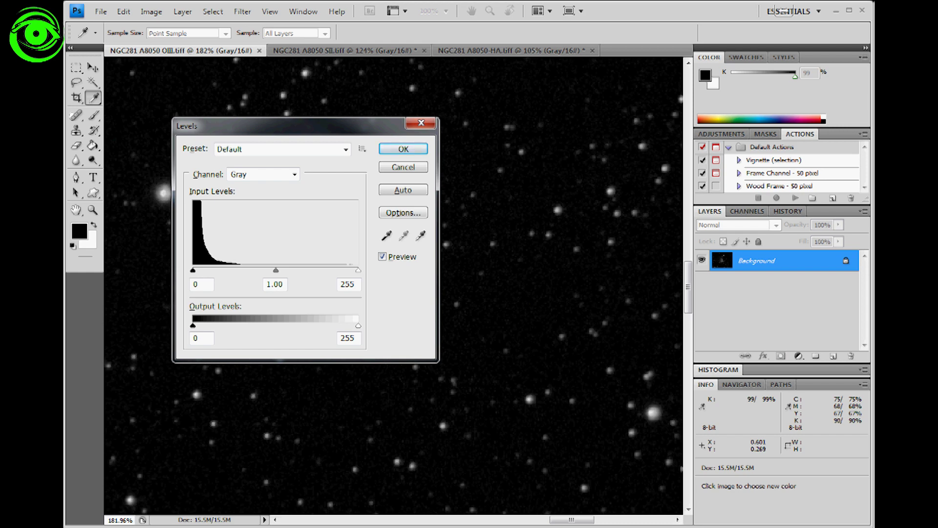
pyautogui.click(387, 235)
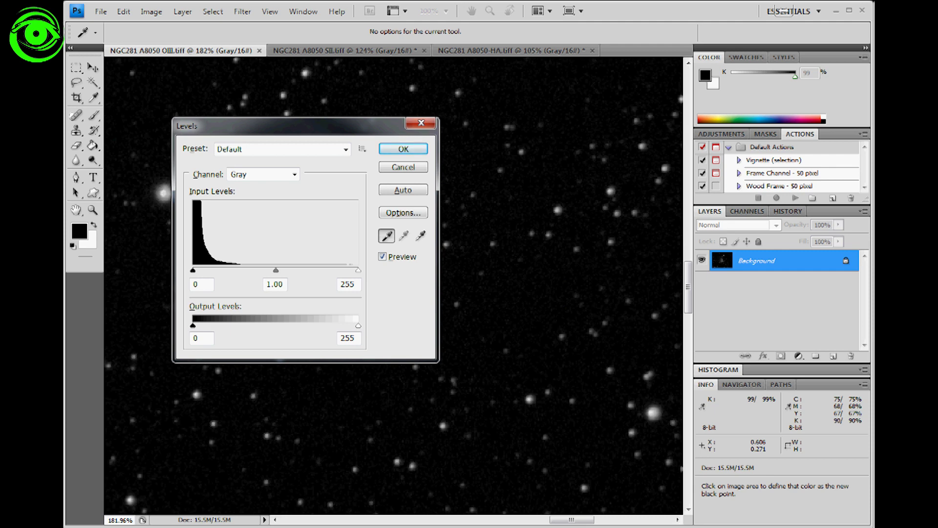
pyautogui.click(469, 244)
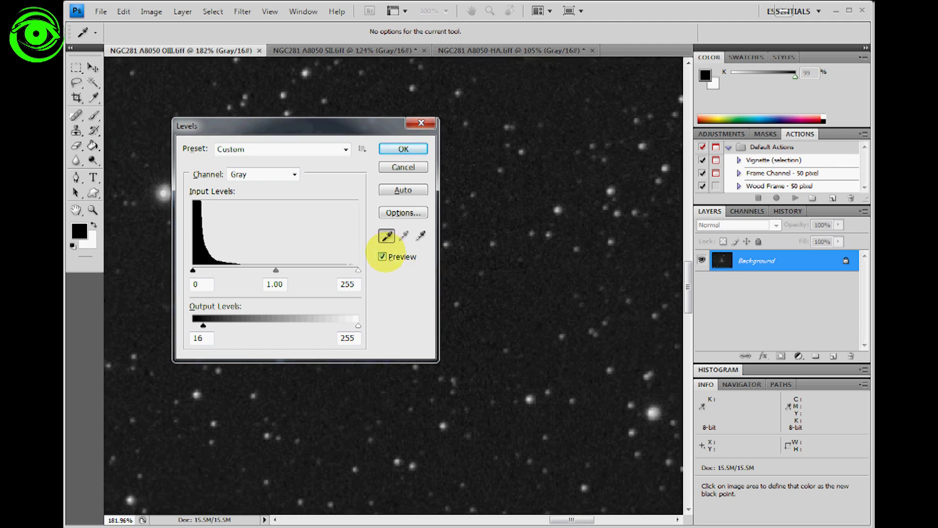
pyautogui.click(382, 256)
pyautogui.click(382, 256)
pyautogui.click(382, 256)
pyautogui.click(382, 256)
pyautogui.click(403, 148)
# View the OIII, SII and HA images in full and compare their adjusted sky backgrounds.
pyautogui.press('v')
pyautogui.hotkey('ctrl', '0')
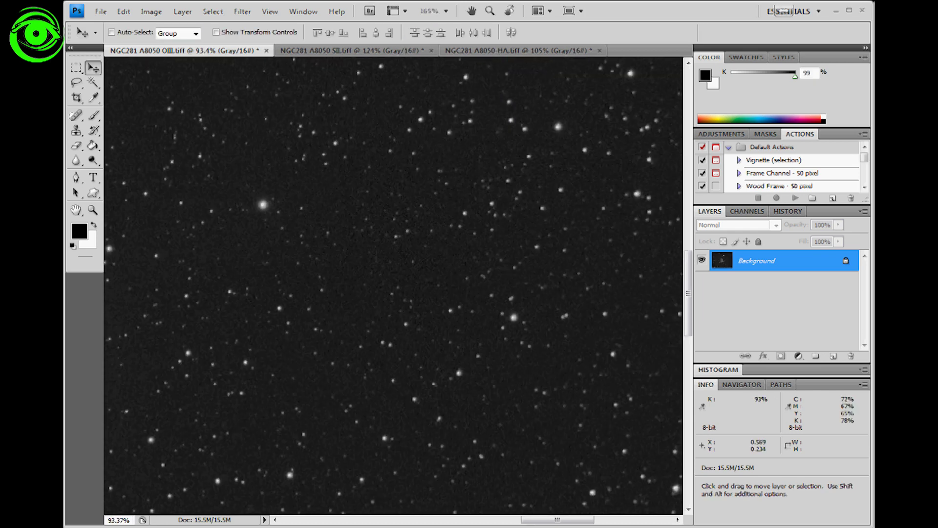
pyautogui.scroll(-3, 329, 181)
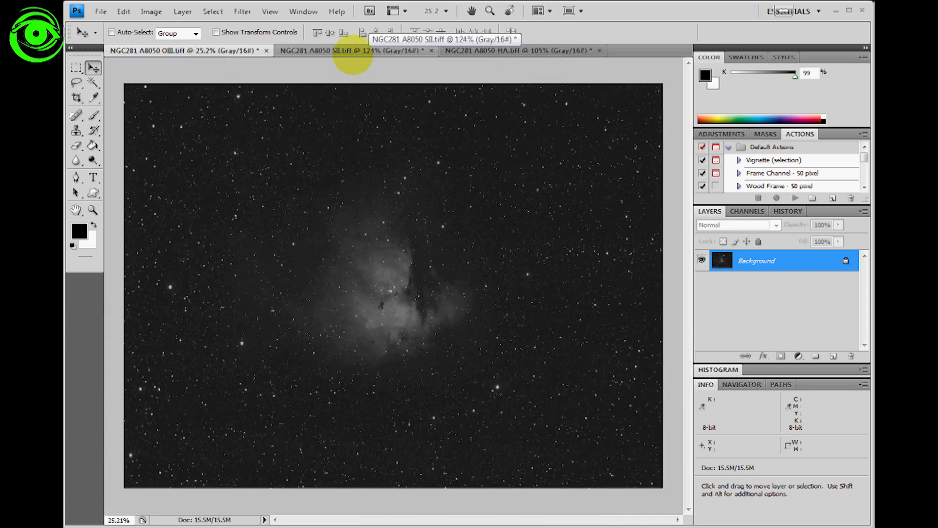
pyautogui.click(351, 50)
pyautogui.scroll(-5, 393, 285)
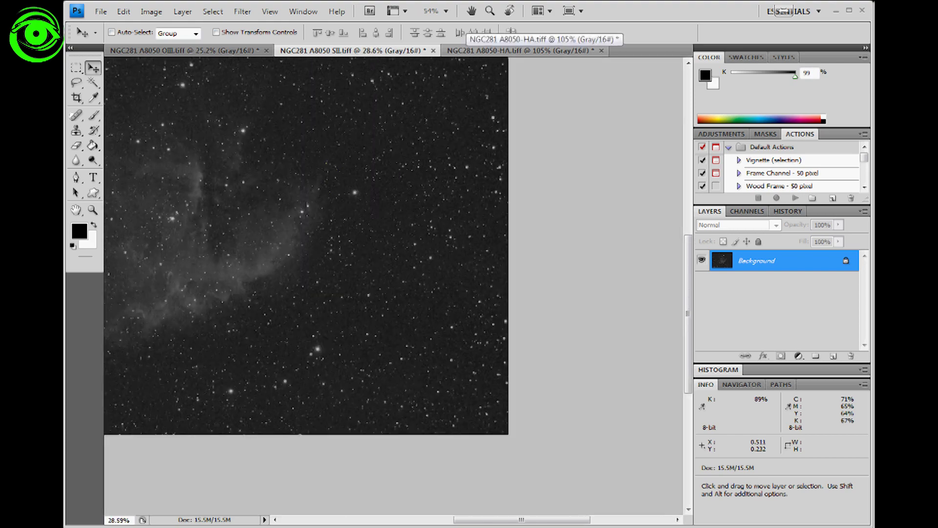
pyautogui.click(492, 51)
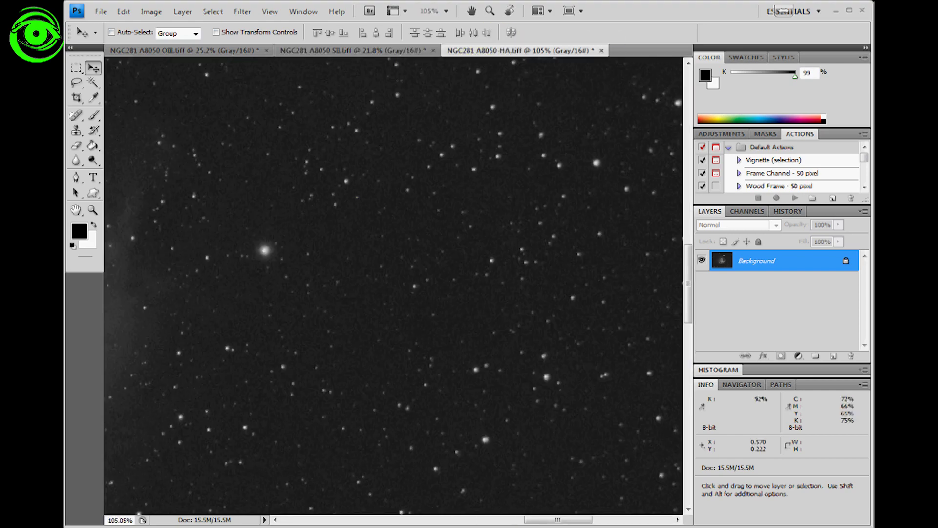
pyautogui.scroll(-5, 393, 286)
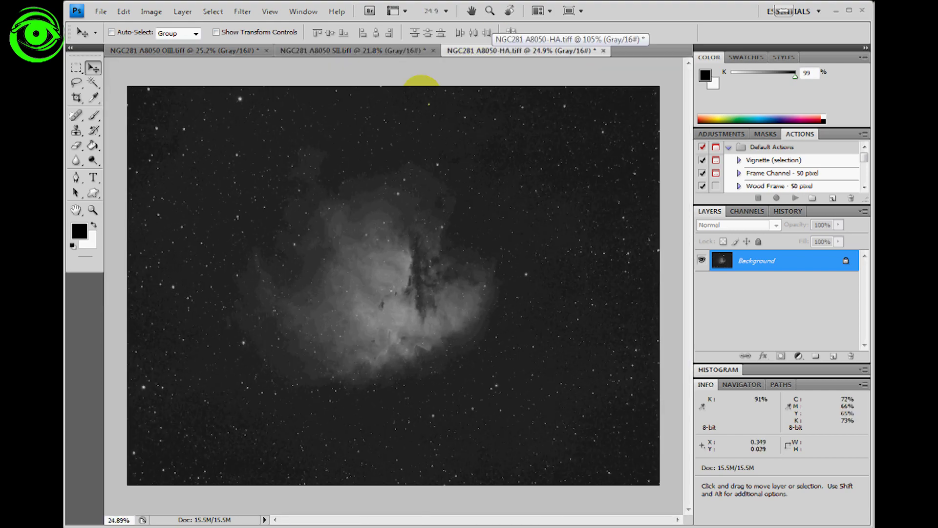
pyautogui.click(185, 50)
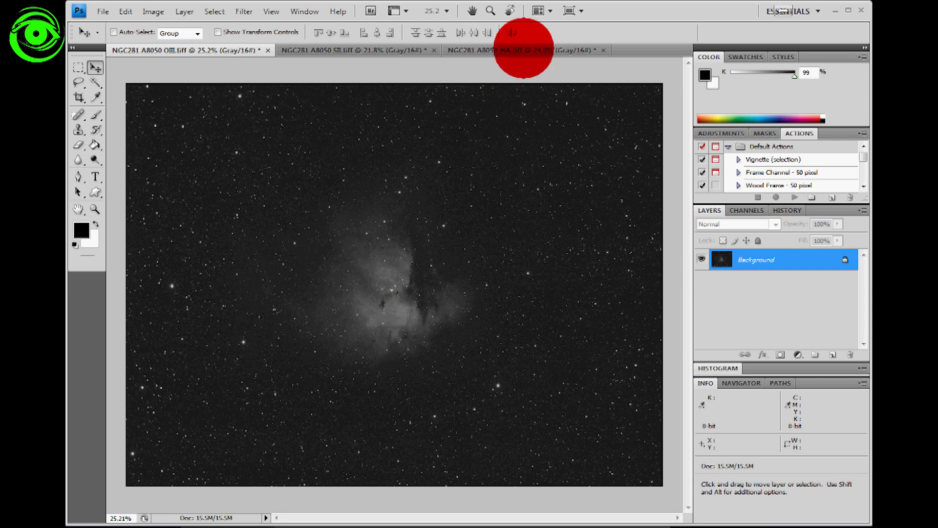
pyautogui.click(523, 49)
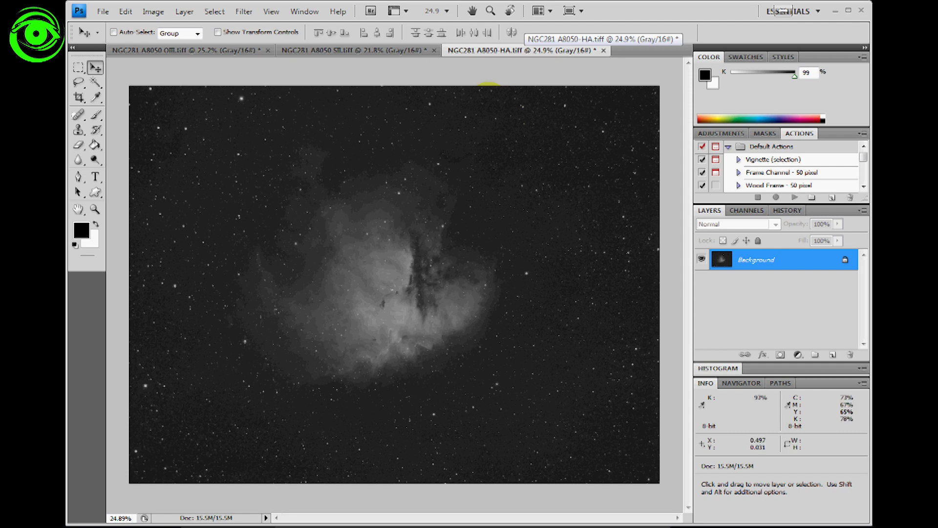
# Copy the entire HA image and create a 3296 by 2472 pixel, 16-bit RGB Color document with its channels displayed.
pyautogui.click(407, 259)
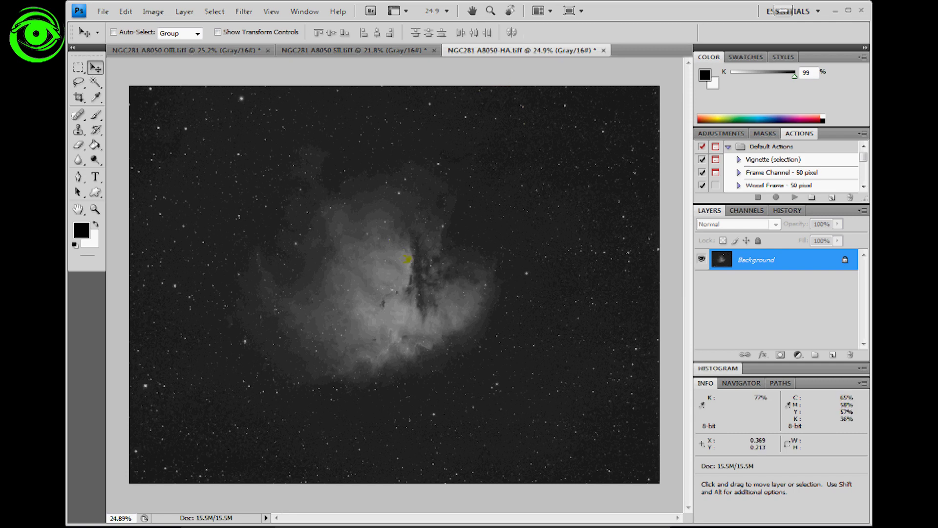
pyautogui.hotkey('ctrl', 'a')
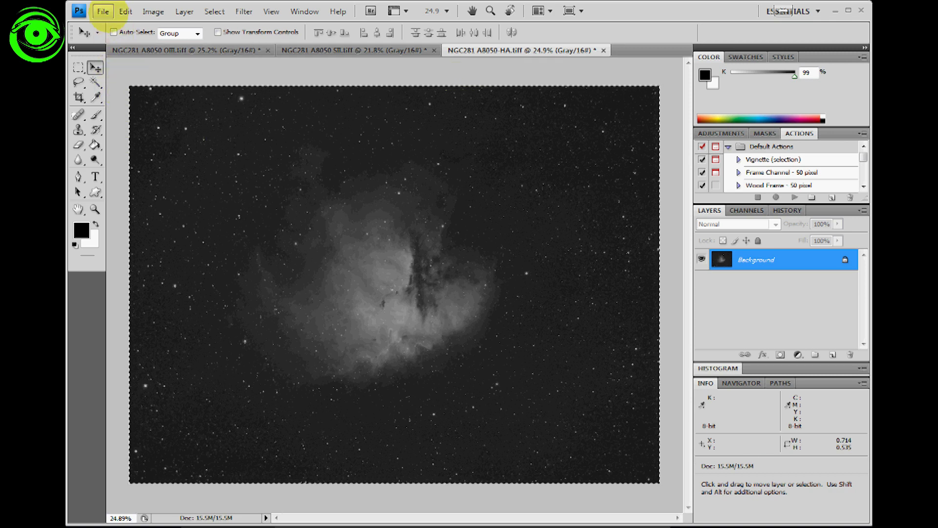
pyautogui.click(102, 11)
pyautogui.click(106, 25)
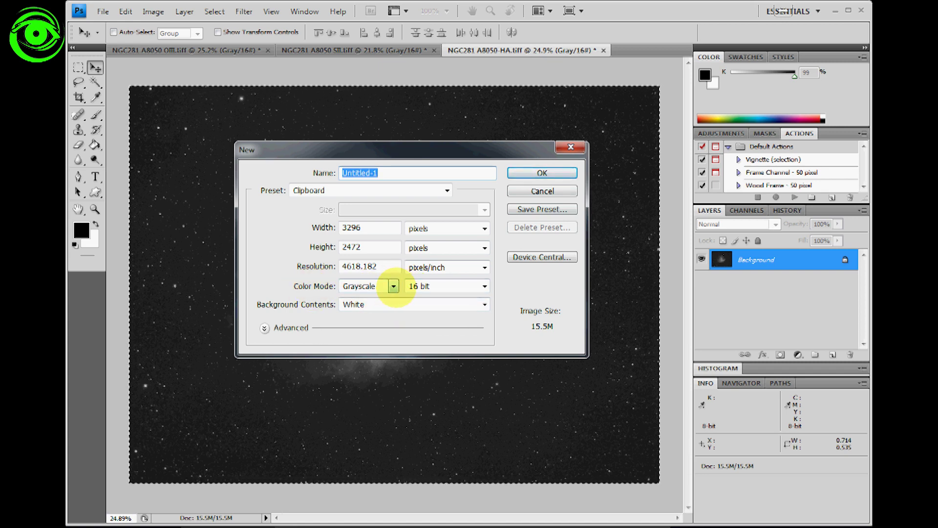
pyautogui.click(393, 287)
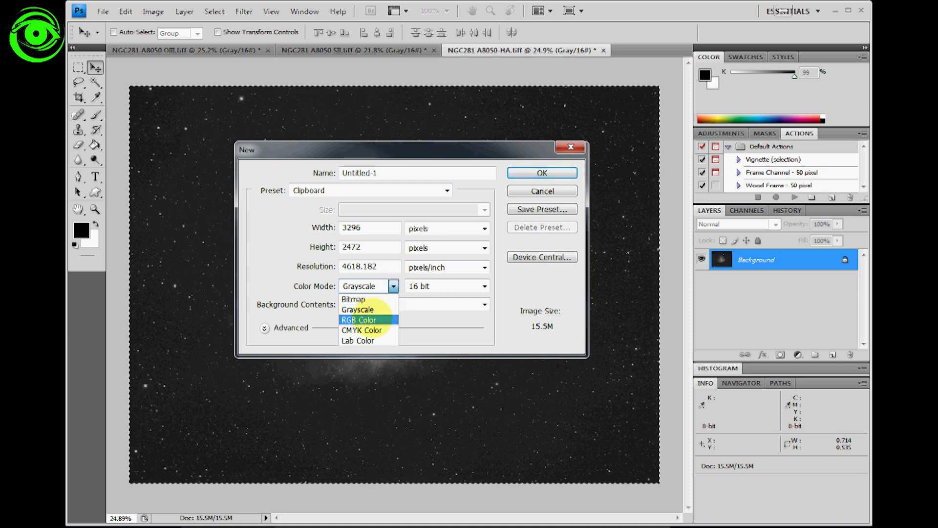
pyautogui.click(373, 314)
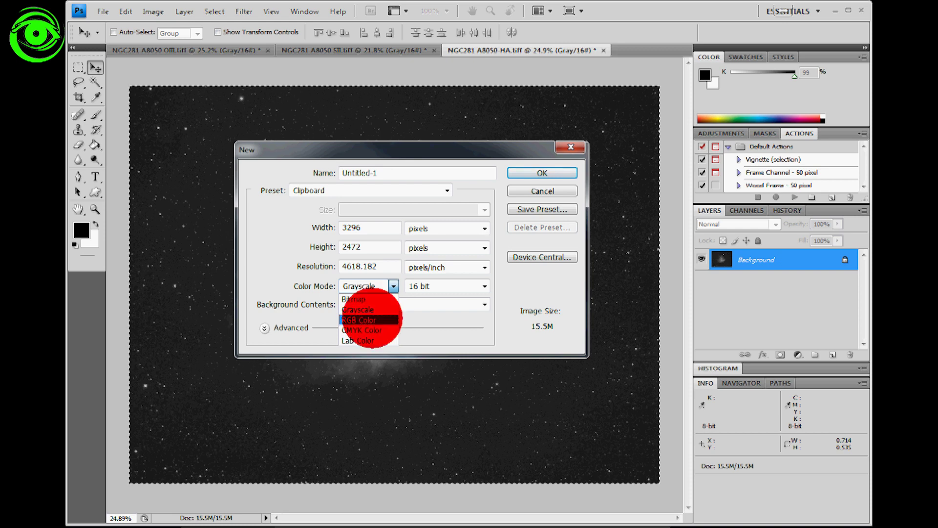
pyautogui.click(543, 172)
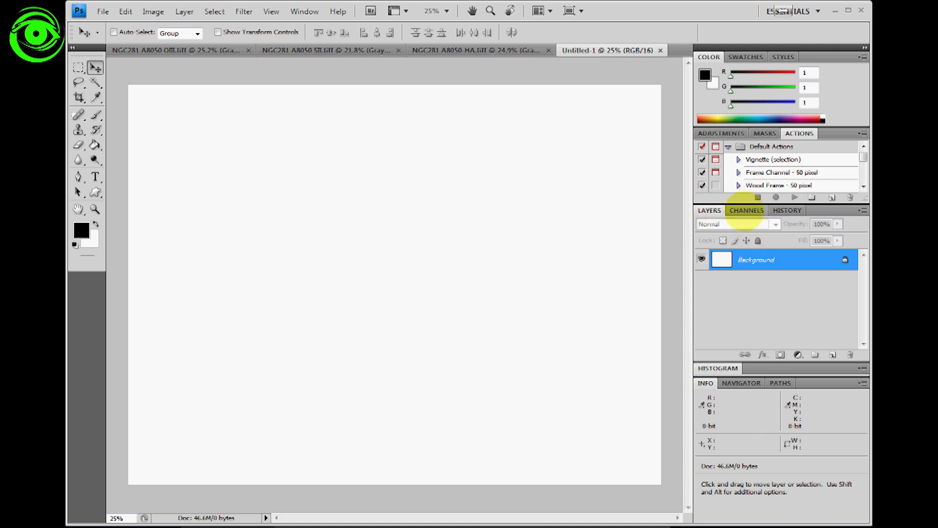
pyautogui.click(745, 211)
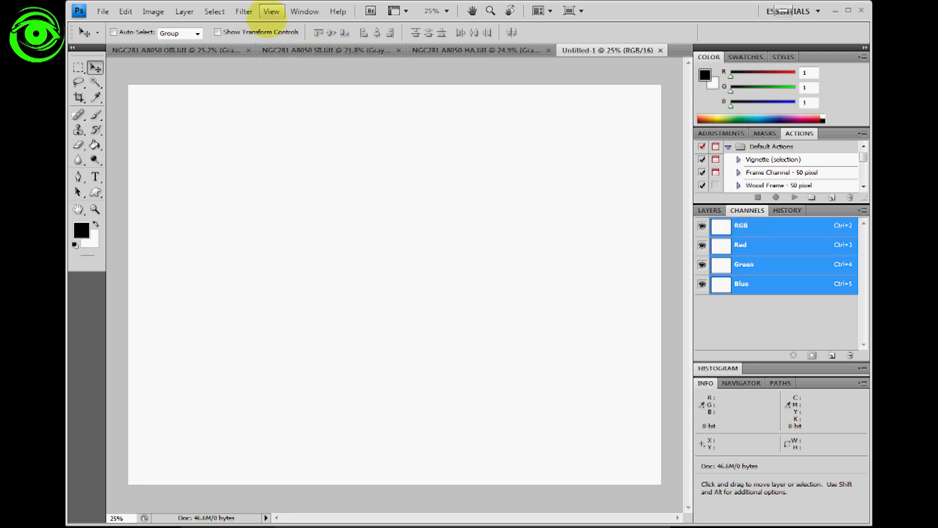
# Paste the copied HA image into the Green channel of the new RGB document.
pyautogui.click(304, 12)
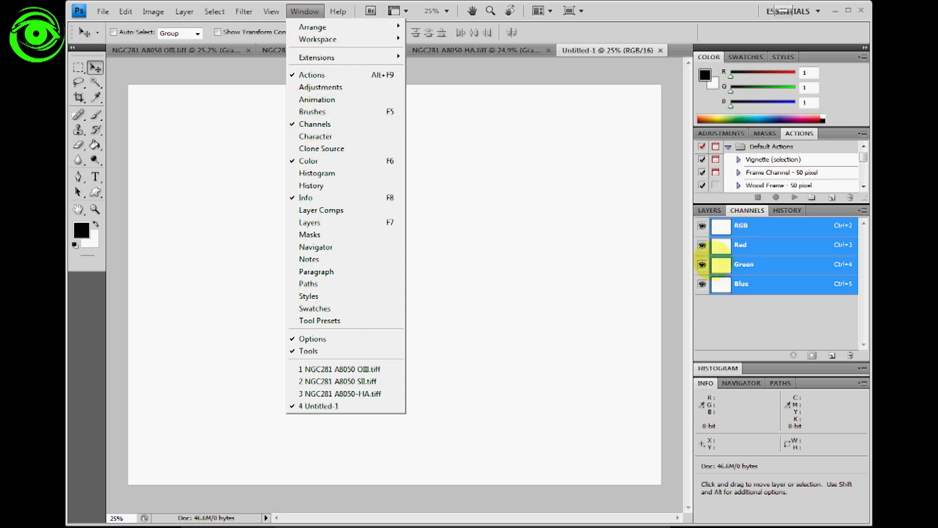
pyautogui.click(721, 269)
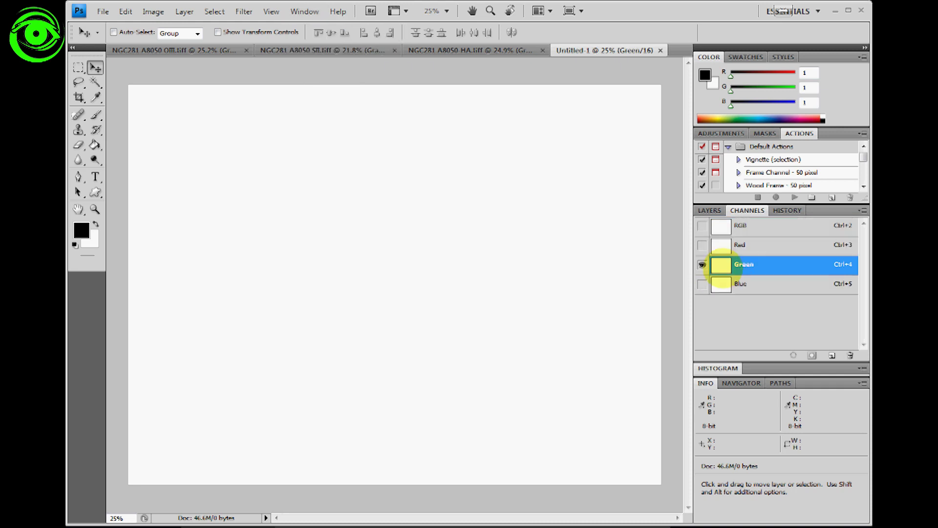
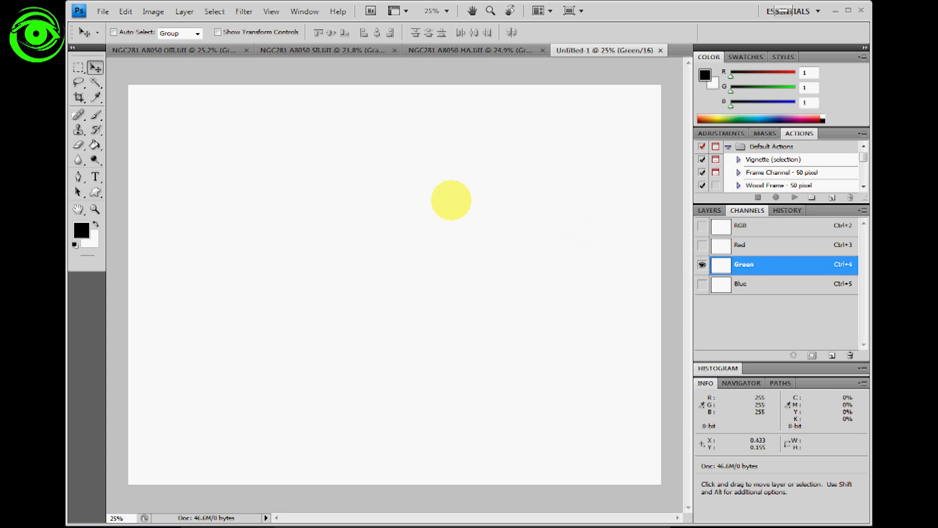
pyautogui.hotkey('ctrl', 'v')
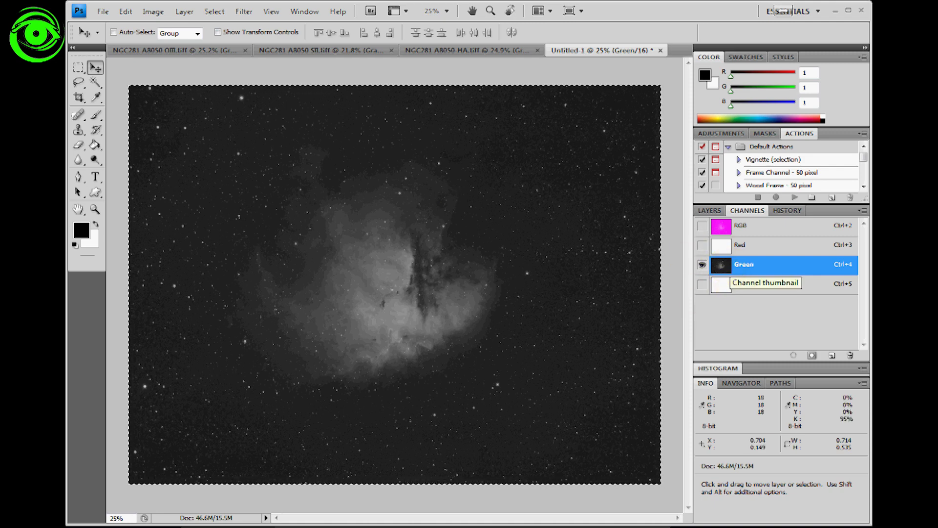
# Copy the entire SII image and paste it into the Red channel of the new RGB document.
pyautogui.click(338, 51)
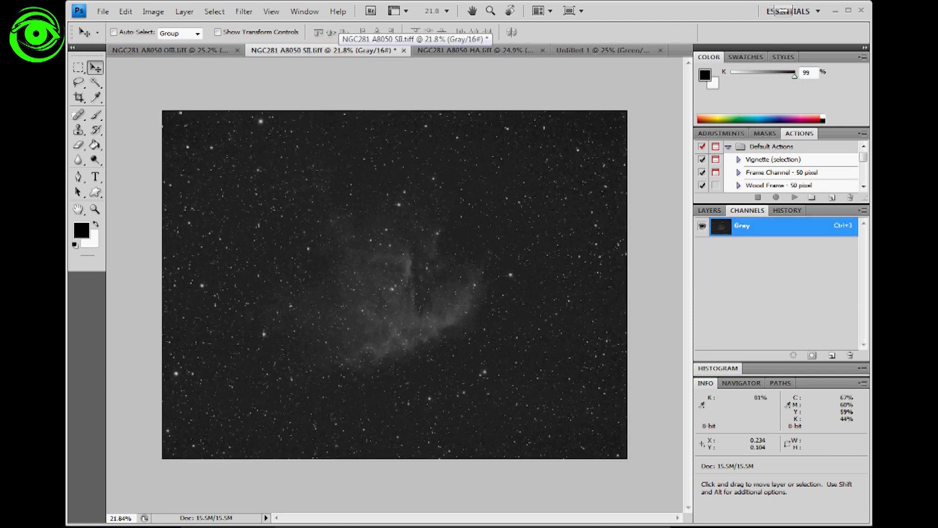
pyautogui.hotkey('ctrl', 'a')
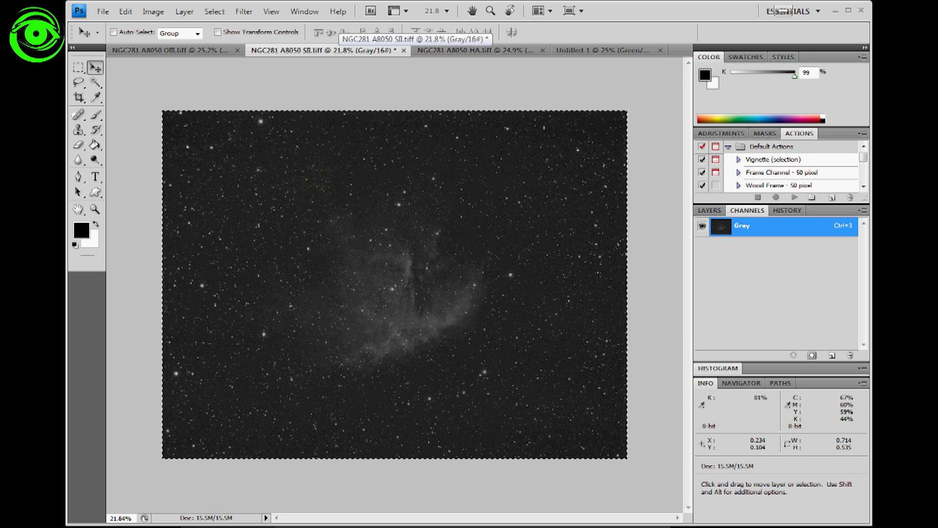
pyautogui.click(571, 48)
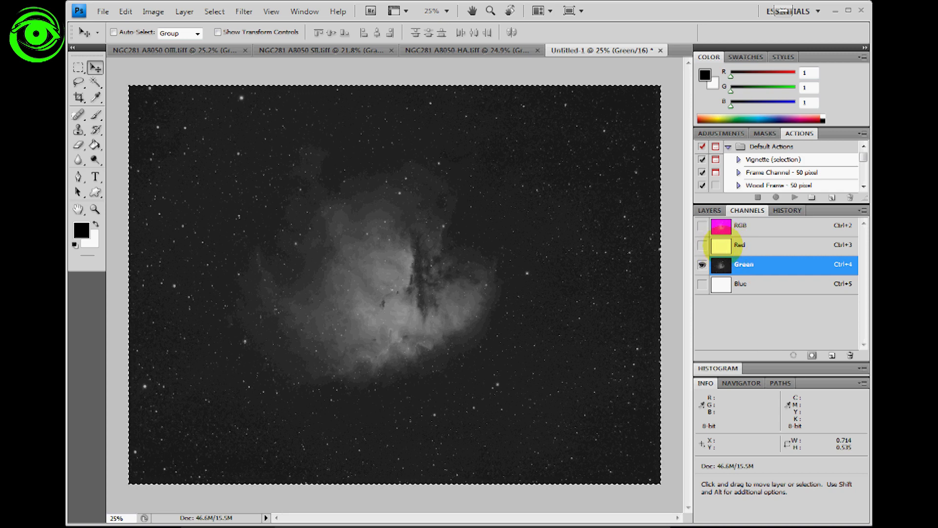
pyautogui.click(731, 244)
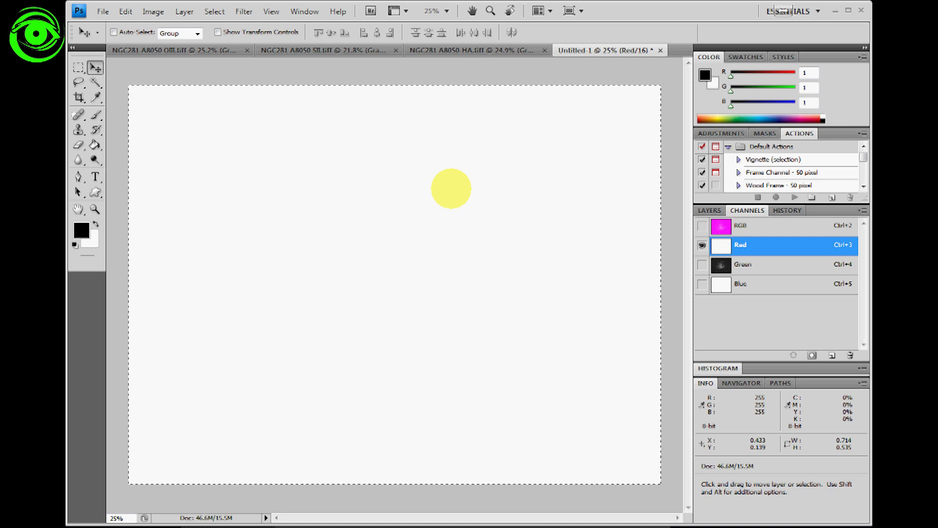
pyautogui.hotkey('ctrl', 'v')
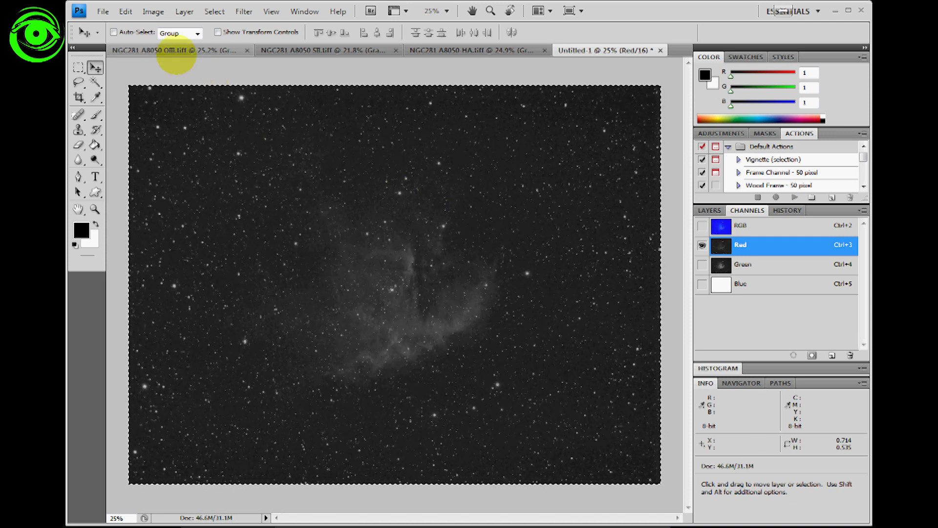
# Copy the entire OIII image into the Blue channel of the new RGB document and display the full RGB composite.
pyautogui.click(176, 50)
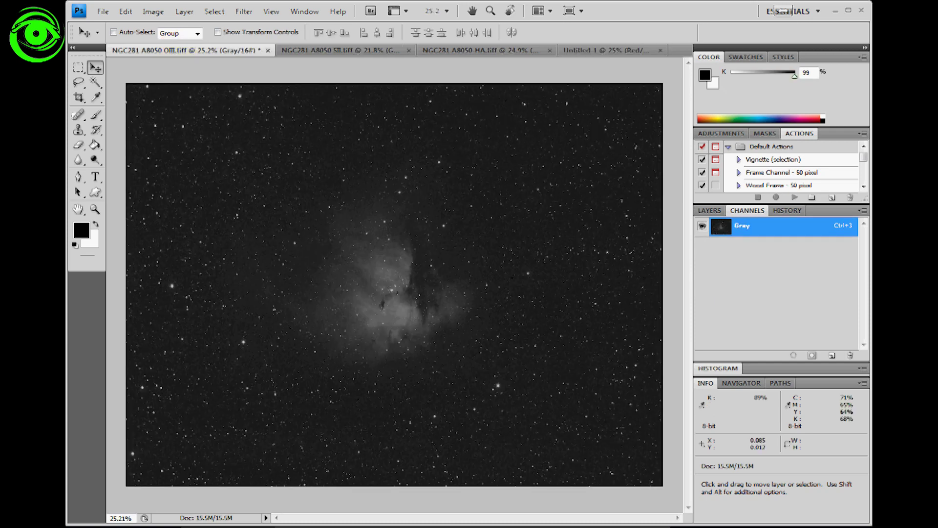
pyautogui.hotkey('ctrl', 'a')
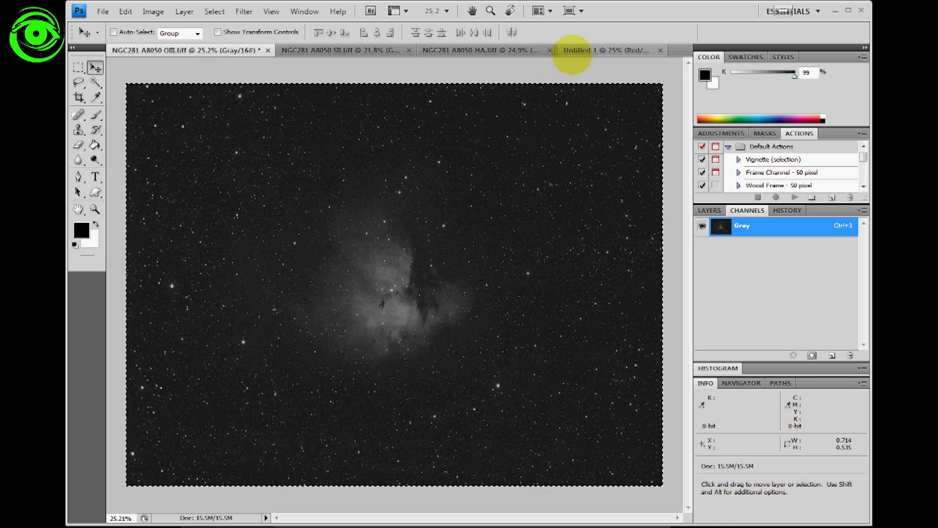
pyautogui.click(573, 51)
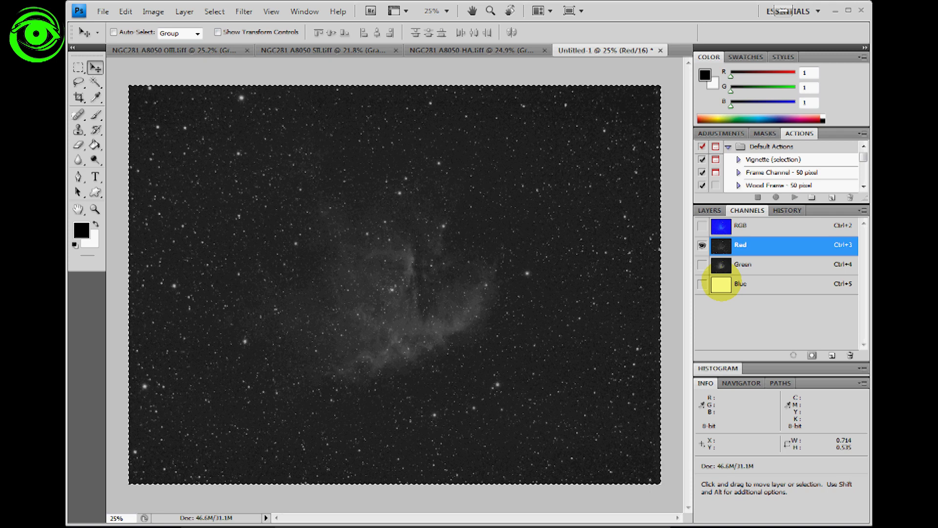
pyautogui.click(721, 283)
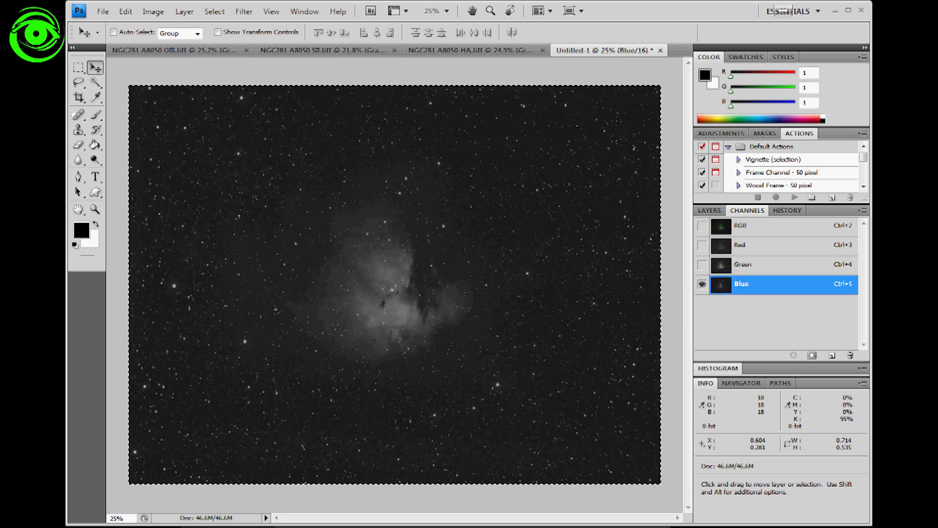
pyautogui.click(702, 226)
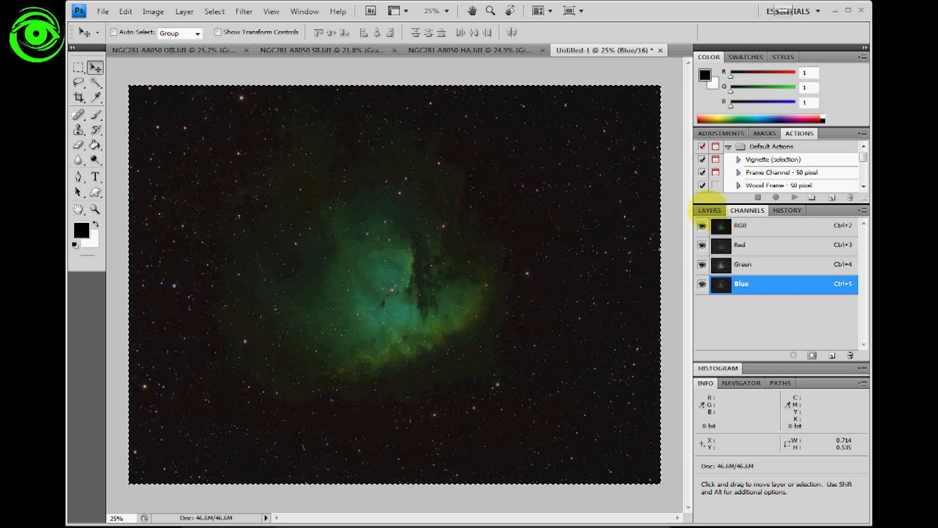
# Duplicate the Background layer and name the copy Original.
pyautogui.click(709, 211)
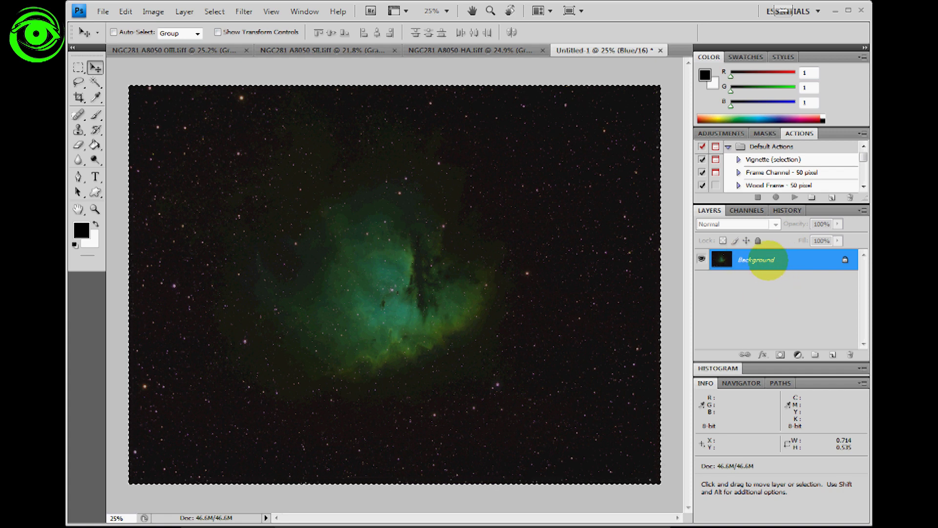
pyautogui.moveTo(768, 260); pyautogui.dragTo(833, 355)
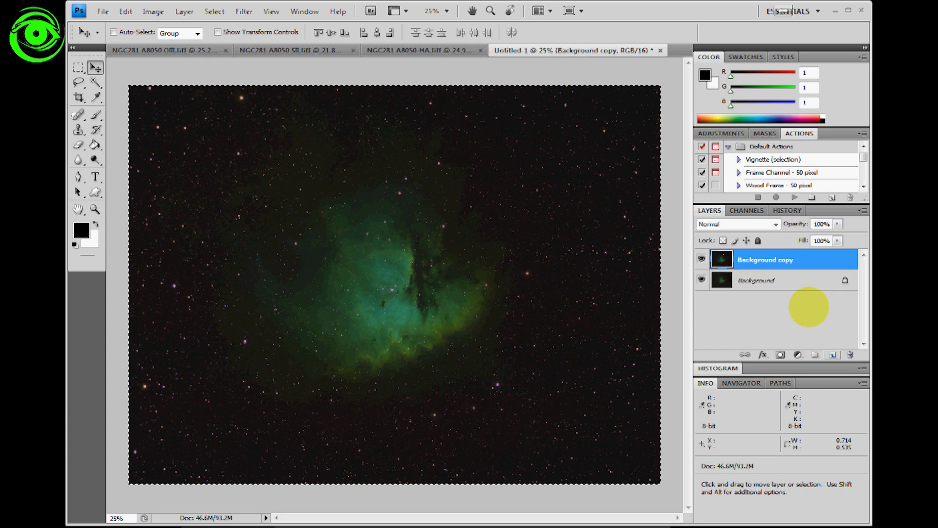
pyautogui.doubleClick(767, 260)
pyautogui.write('Original')
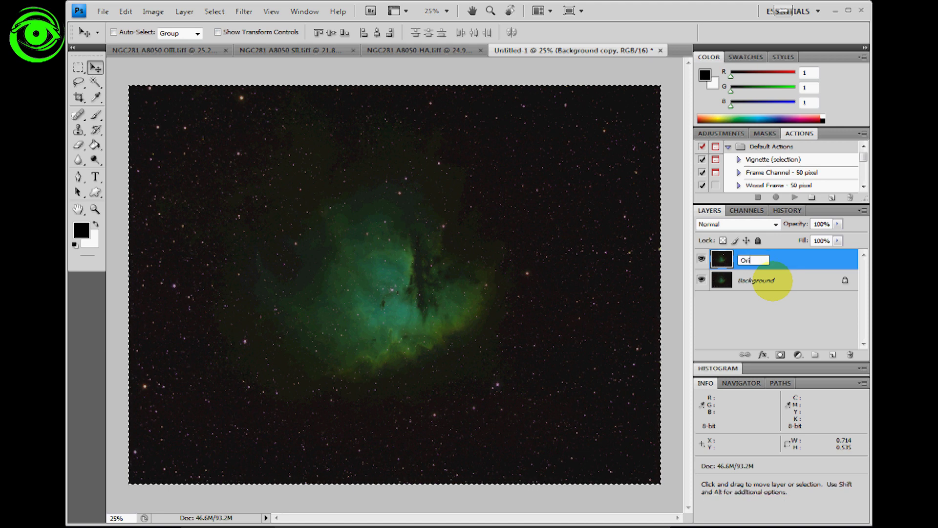
pyautogui.press('Return')
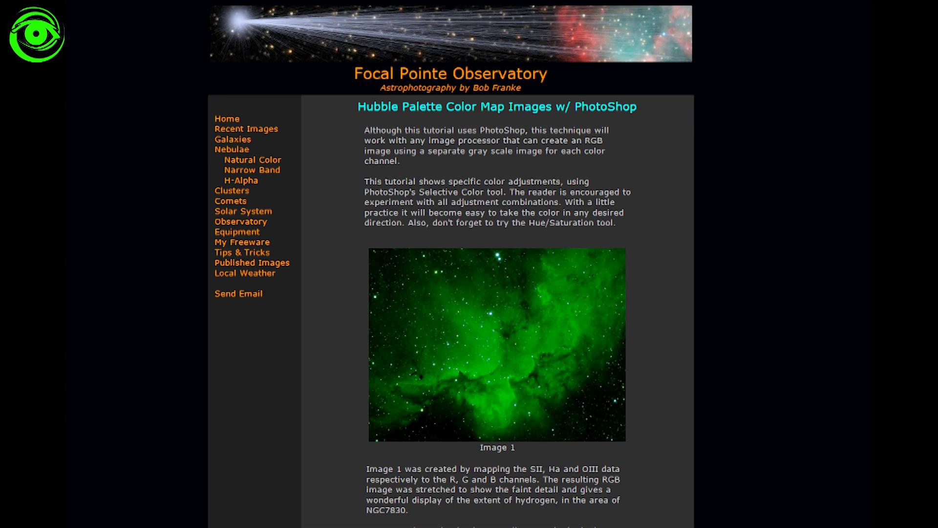
# Switch to the Focal Pointe Observatory web page and review the Hubble palette tutorial's example images and Selective Color settings.
pyautogui.scroll(-3, 497, 264)
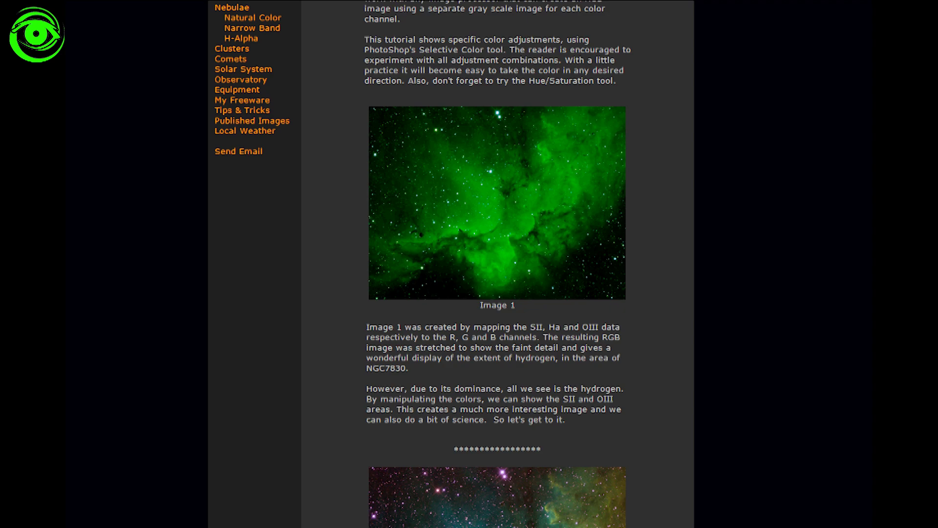
pyautogui.scroll(-20, 497, 264)
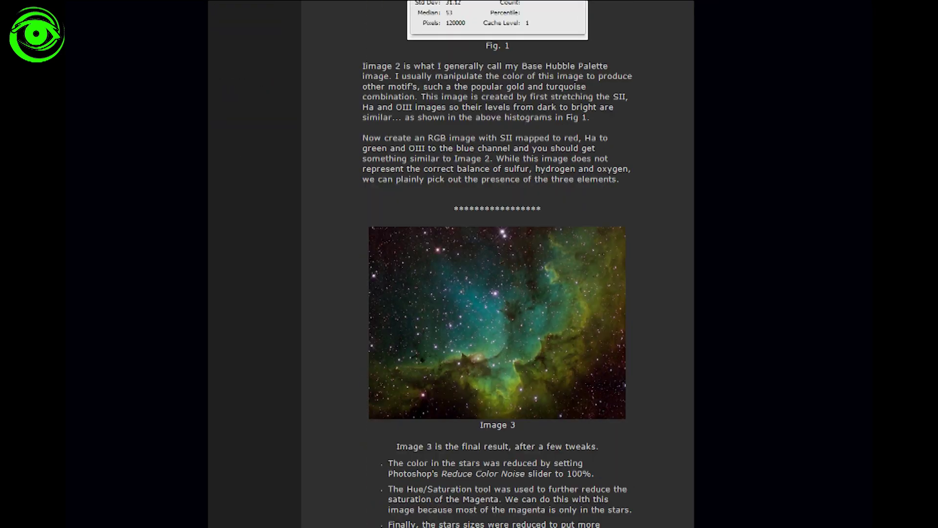
pyautogui.scroll(-20, 497, 264)
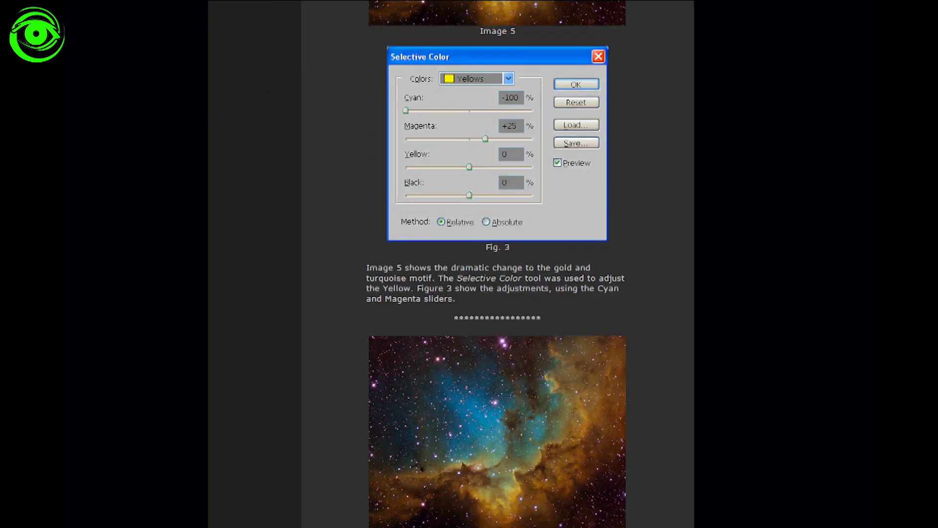
pyautogui.scroll(-10, 497, 264)
pyautogui.scroll(13, 497, 264)
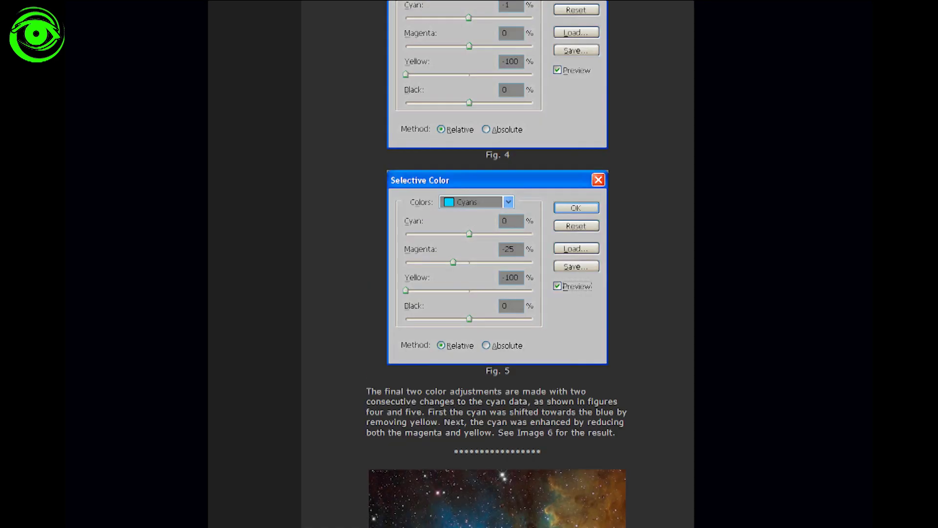
pyautogui.scroll(20, 496, 264)
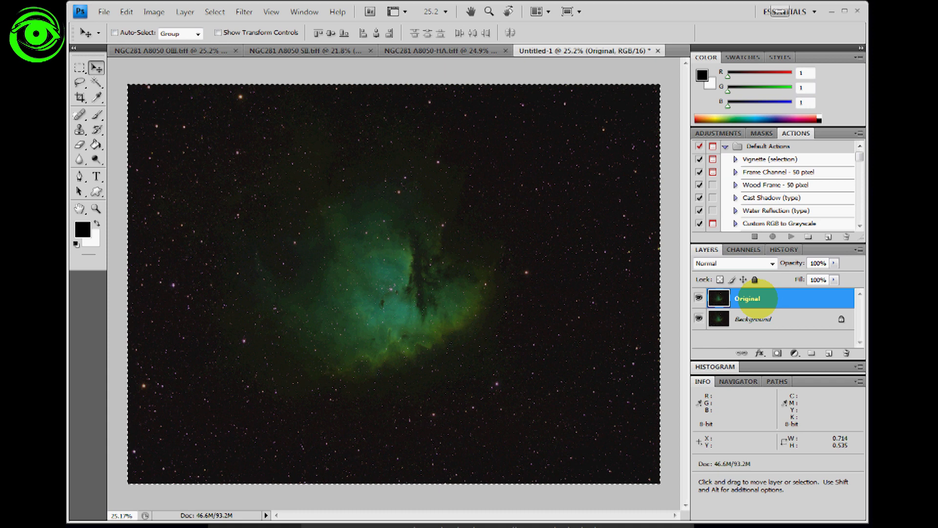
# Back in Photoshop, duplicate the Original layer and name the copy Selective Color.
pyautogui.moveTo(757, 297); pyautogui.dragTo(829, 353)
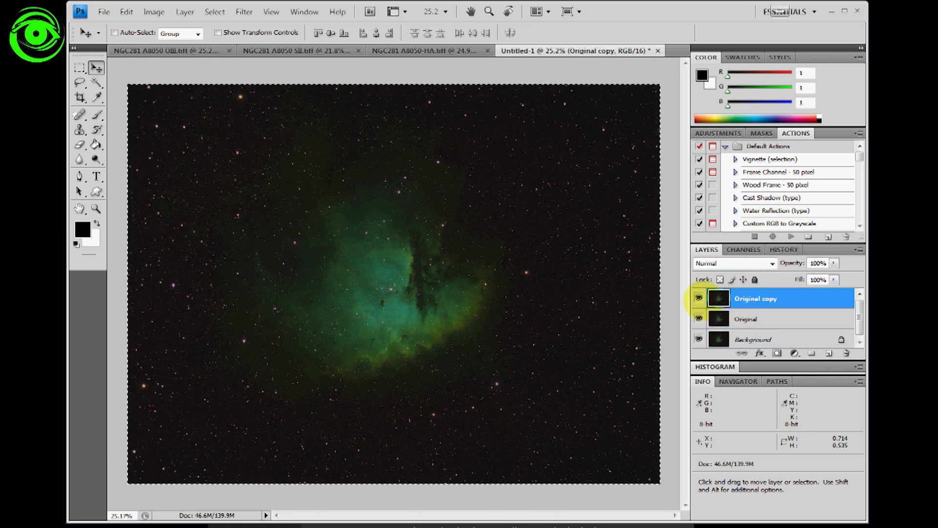
pyautogui.doubleClick(762, 299)
pyautogui.write('Sole')
pyautogui.write('ctive Color')
pyautogui.press('Return')
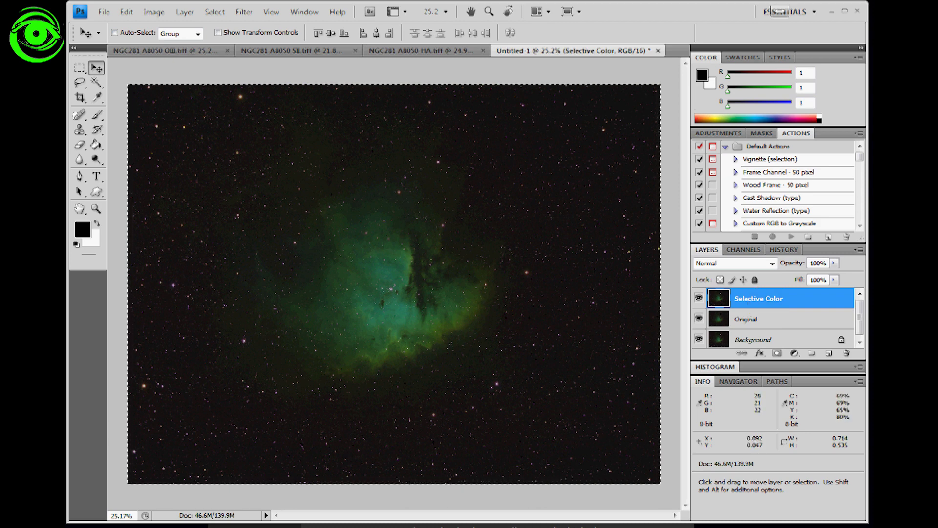
# Apply a Selective Color adjustment to the Greens of the Selective Color layer with Cyan -100% and Magenta -25%, using the Relative method.
pyautogui.click(154, 12)
pyautogui.moveTo(181, 45)
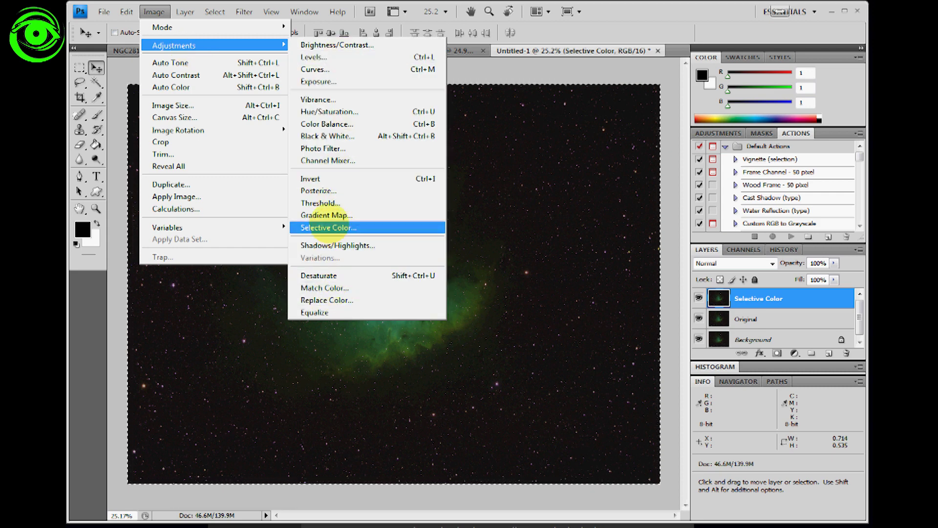
pyautogui.click(328, 228)
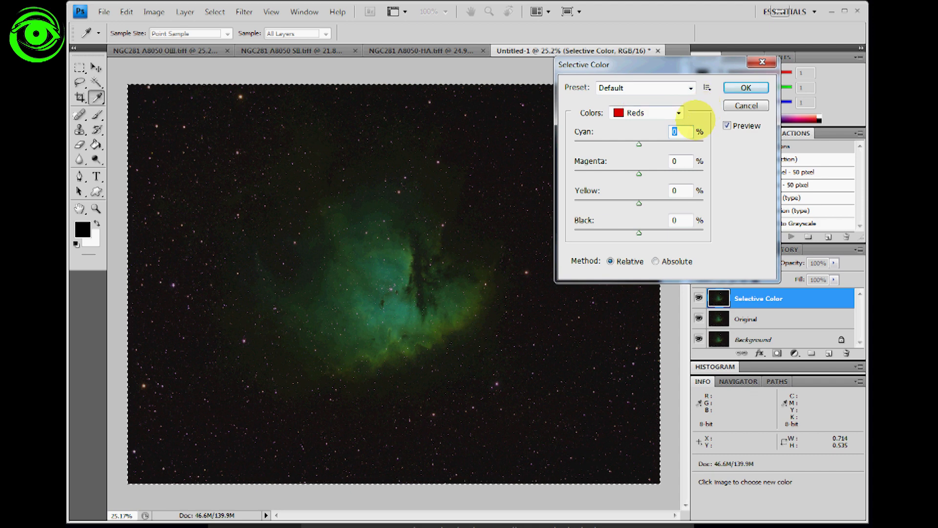
pyautogui.click(677, 113)
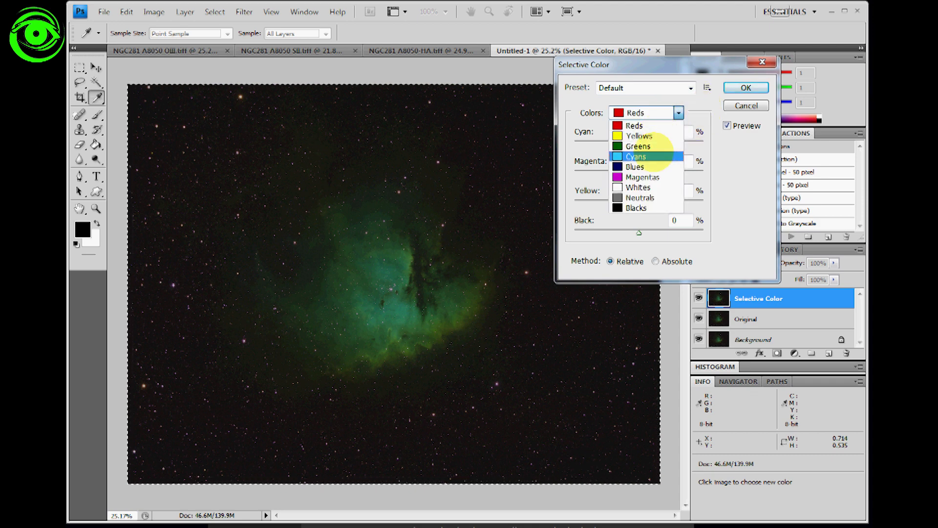
pyautogui.click(645, 146)
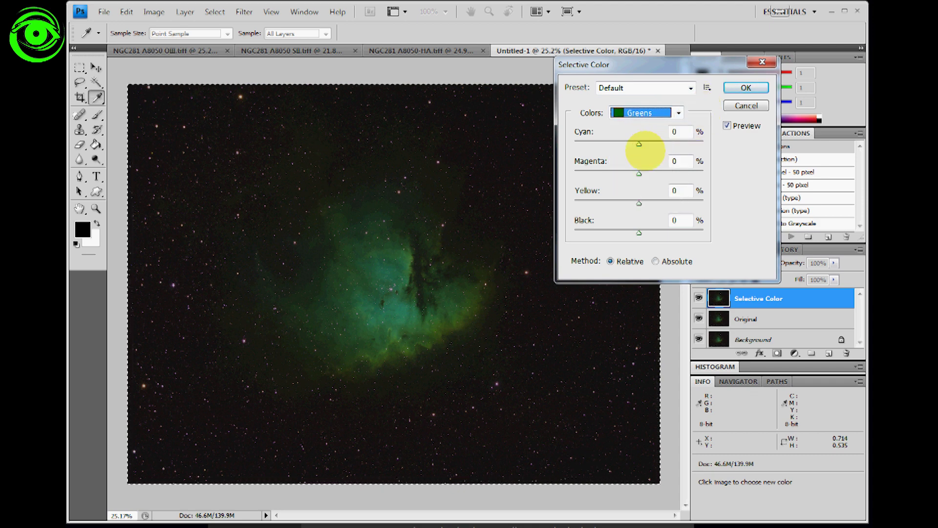
pyautogui.moveTo(639, 143); pyautogui.dragTo(568, 143)
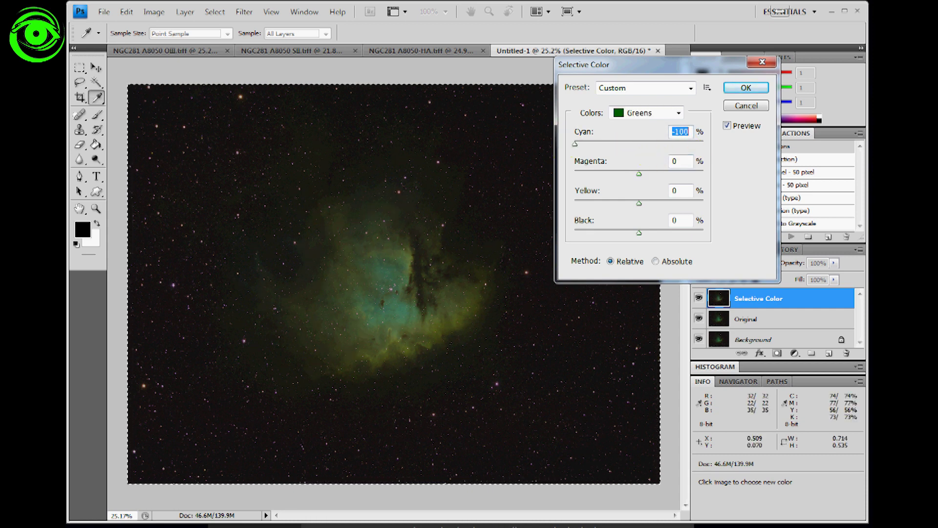
pyautogui.click(674, 162)
pyautogui.write('-25')
pyautogui.press('Tab')
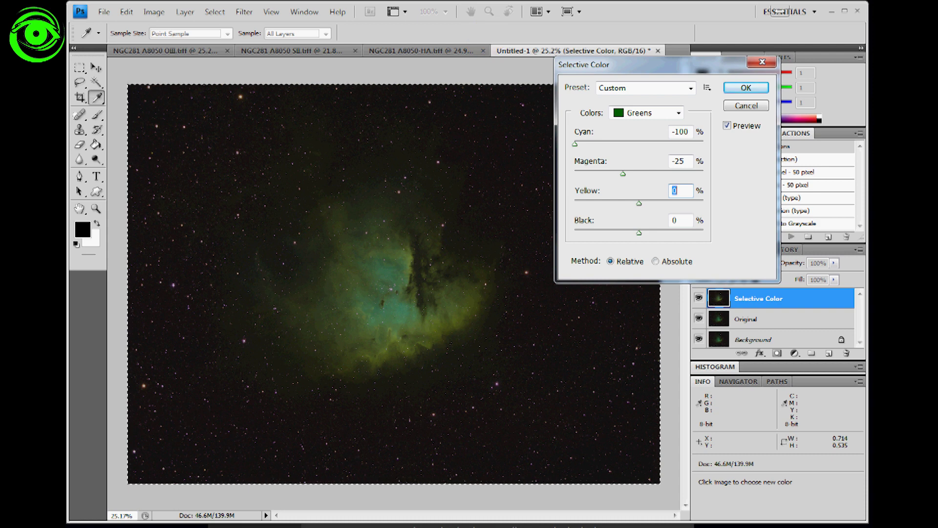
pyautogui.click(746, 87)
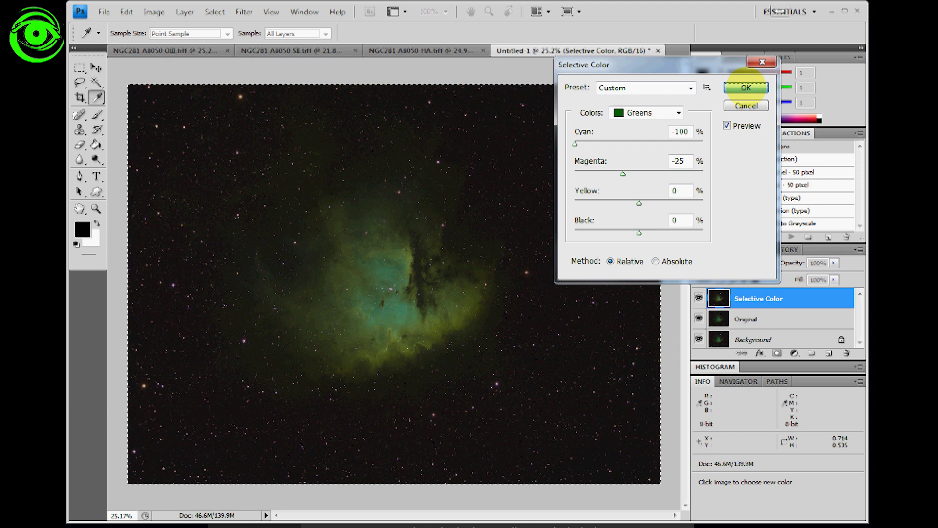
pyautogui.click(747, 88)
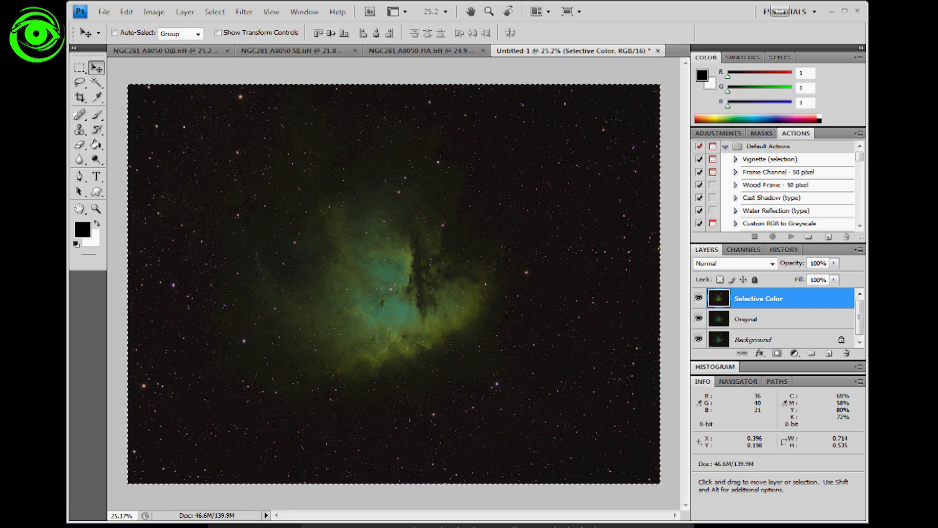
# Apply a Selective Color adjustment to the Yellows of the Selective Color layer with Cyan -100% and Magenta +26%, using the Relative method.
pyautogui.click(154, 12)
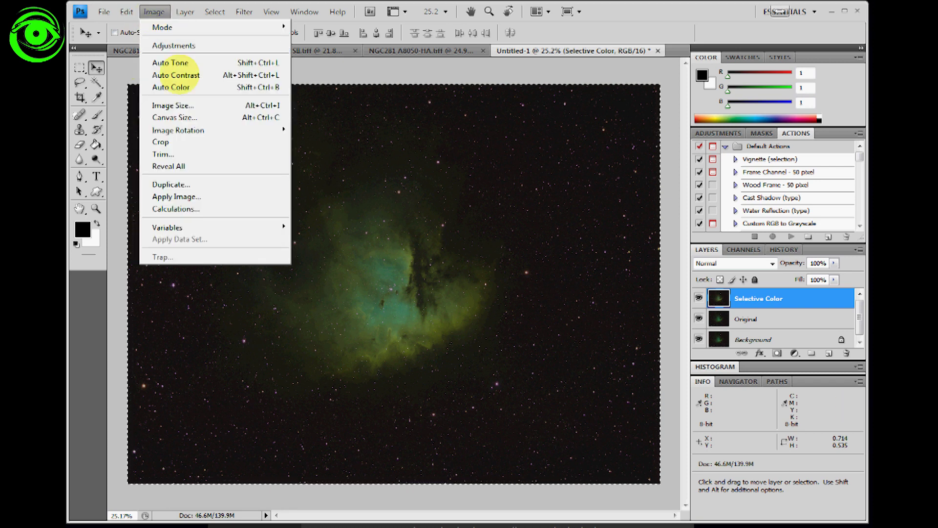
pyautogui.moveTo(200, 44)
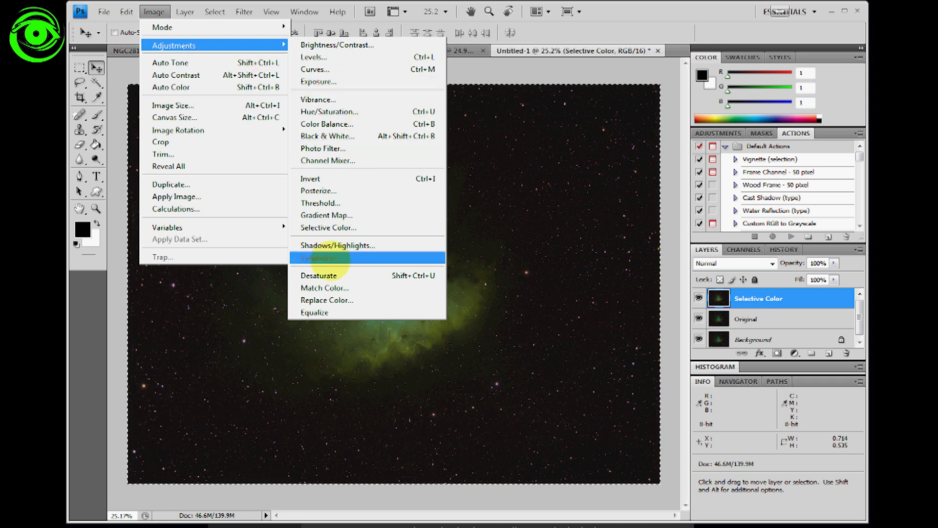
pyautogui.click(327, 227)
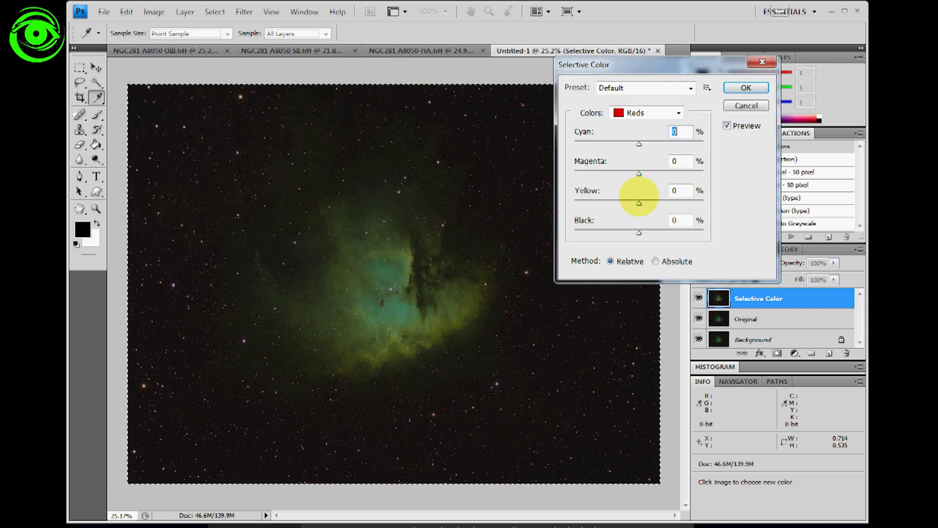
pyautogui.click(669, 112)
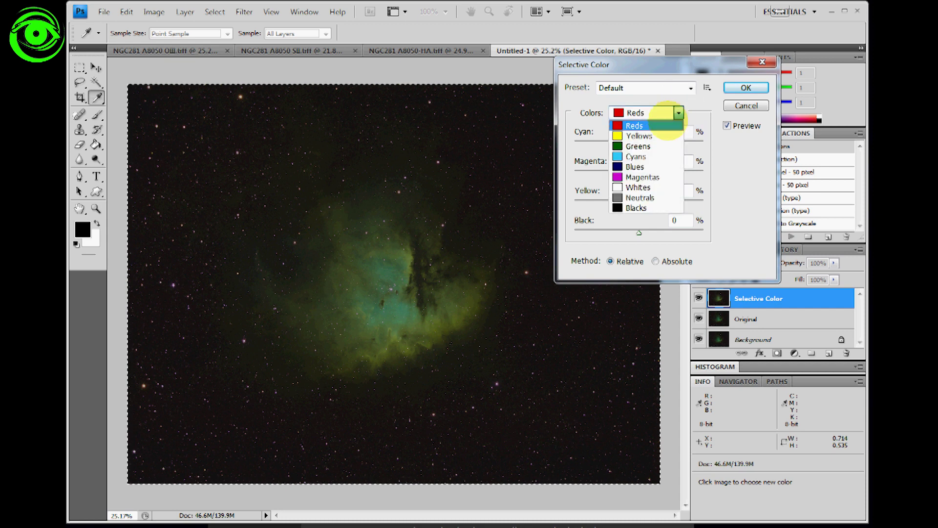
pyautogui.click(655, 136)
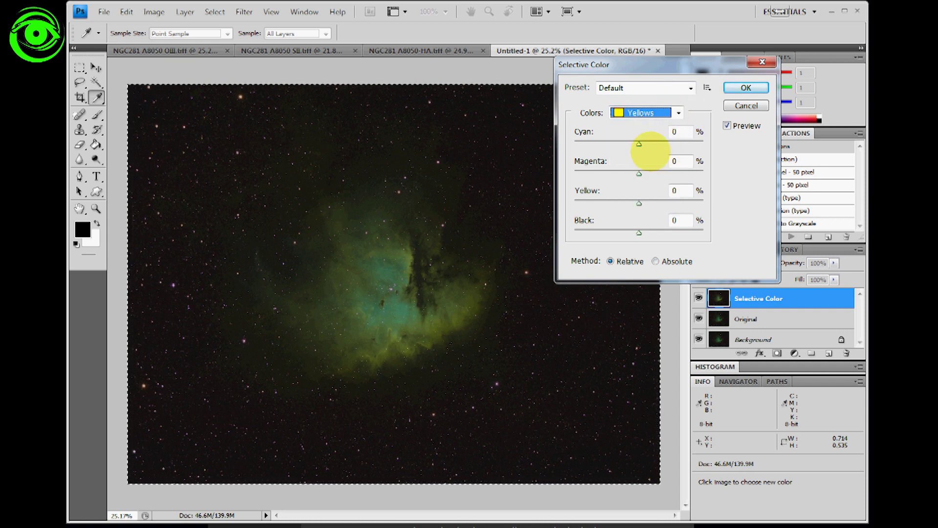
pyautogui.moveTo(639, 143); pyautogui.dragTo(513, 142)
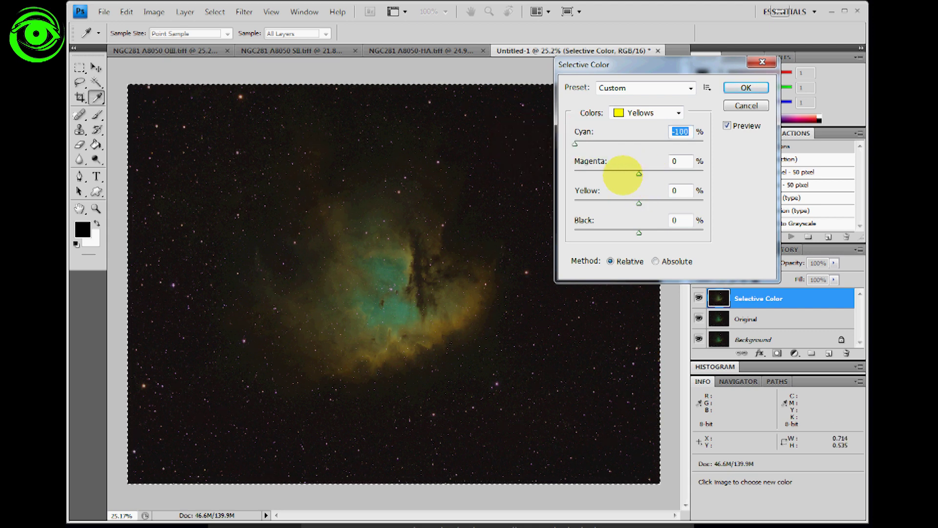
pyautogui.moveTo(638, 174); pyautogui.dragTo(655, 173)
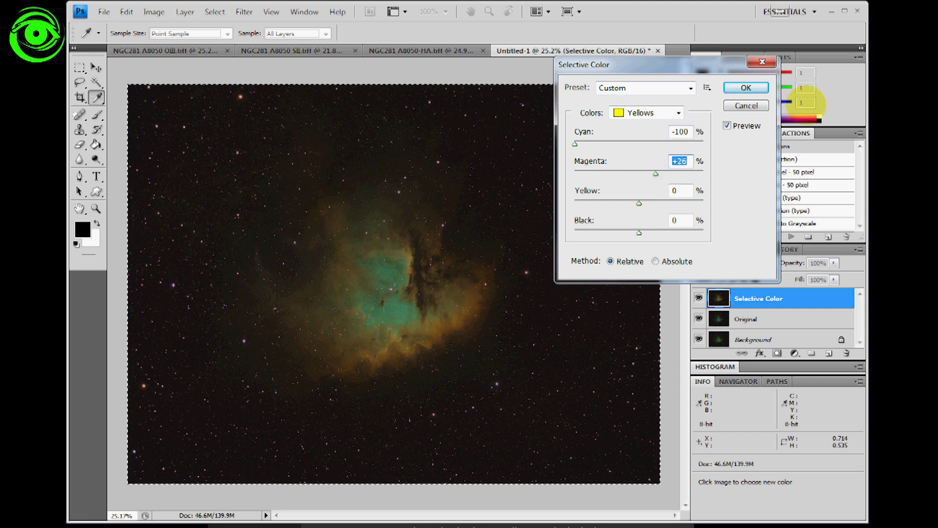
pyautogui.click(745, 88)
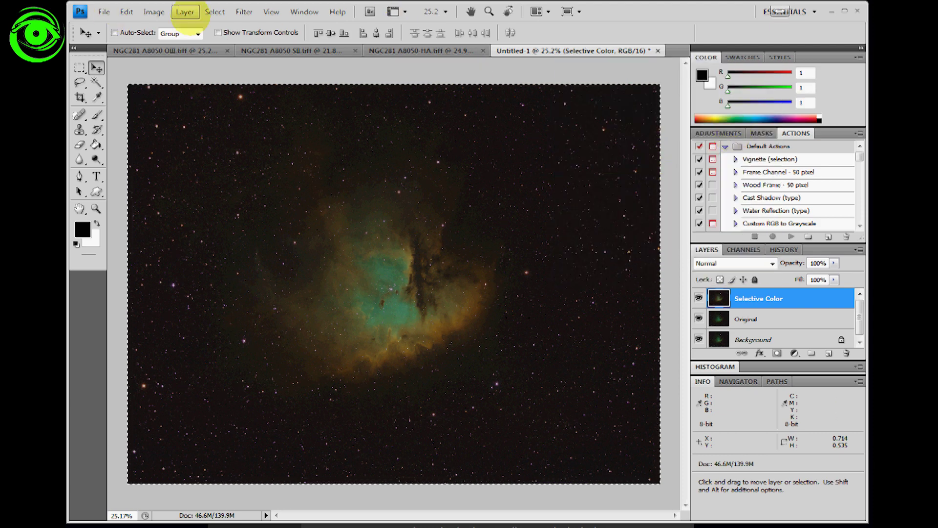
# Apply a Selective Color adjustment to the Cyans with Cyan -1% and Yellow -100%, using the Relative method.
pyautogui.click(154, 12)
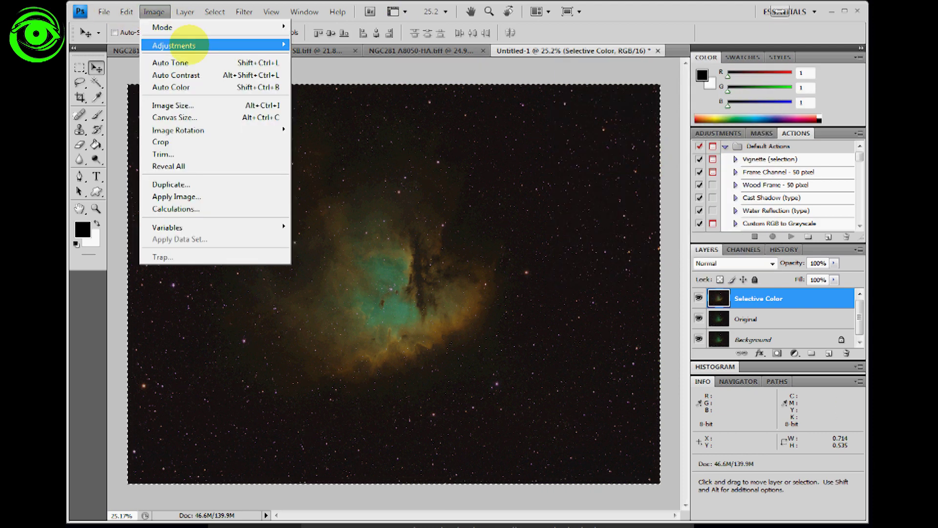
pyautogui.moveTo(174, 45)
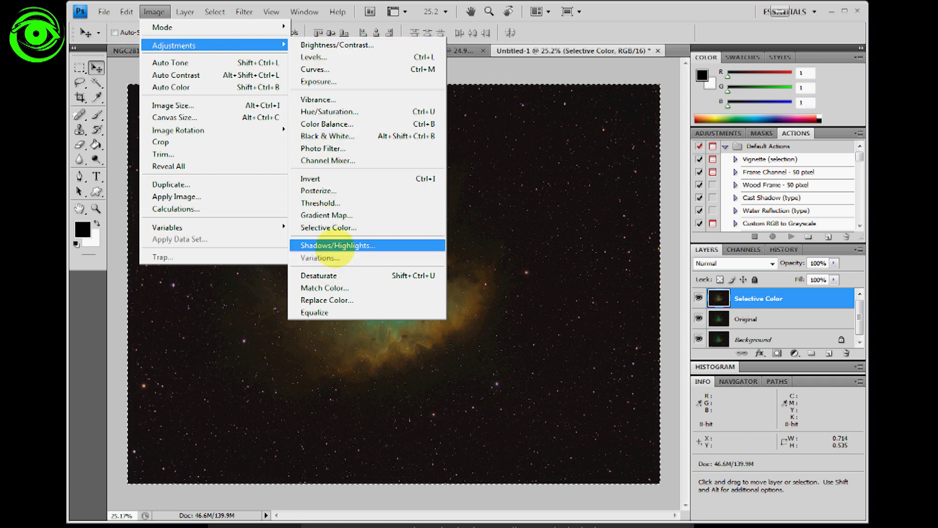
pyautogui.click(330, 228)
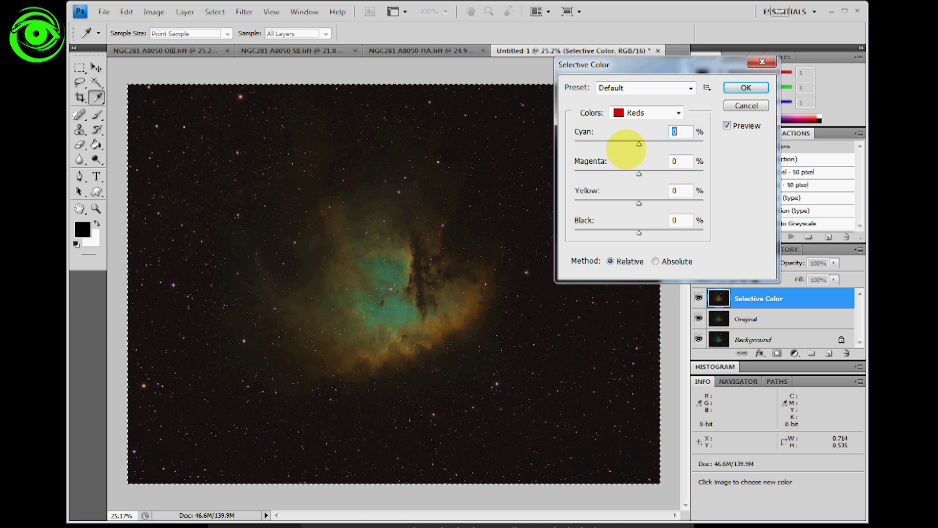
pyautogui.click(654, 113)
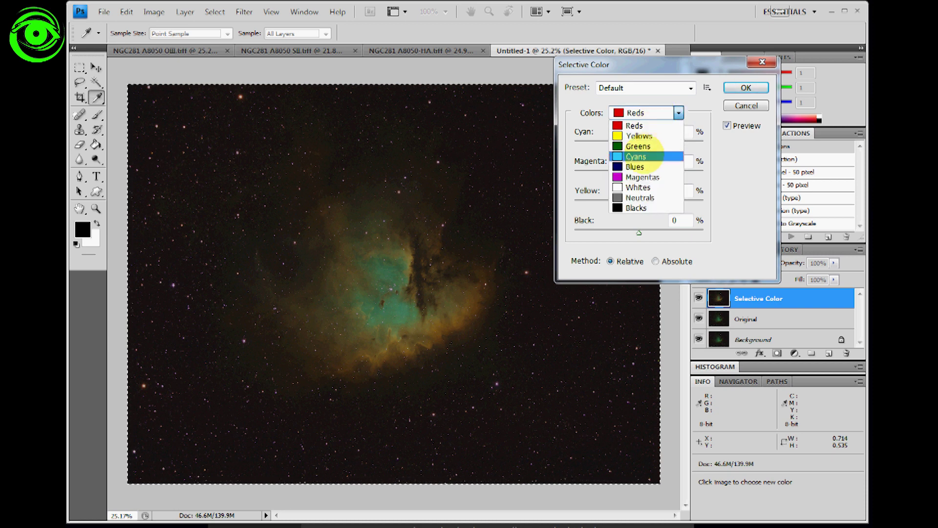
pyautogui.click(646, 156)
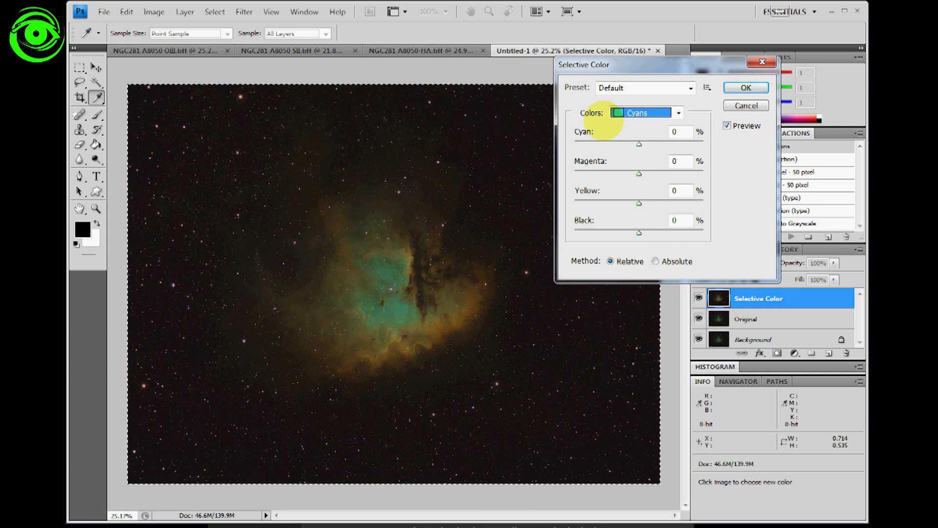
pyautogui.click(681, 131)
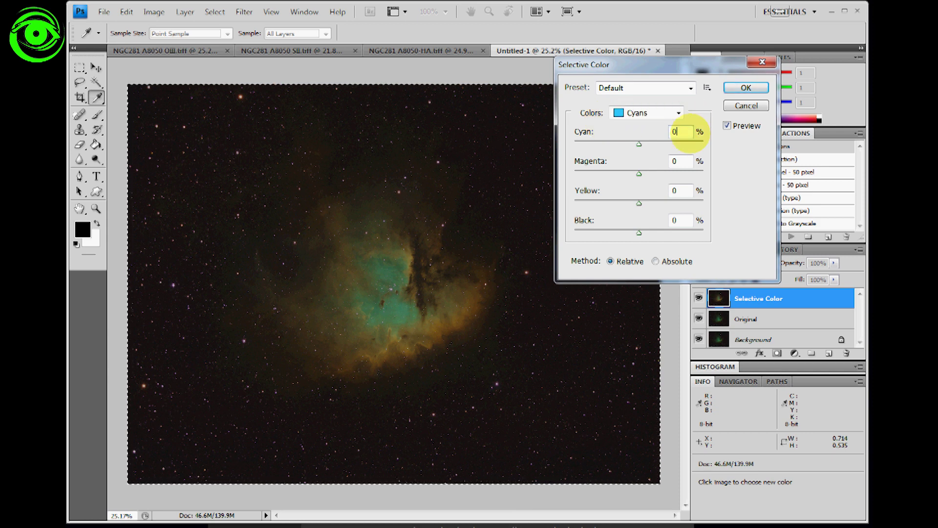
pyautogui.press('Down')
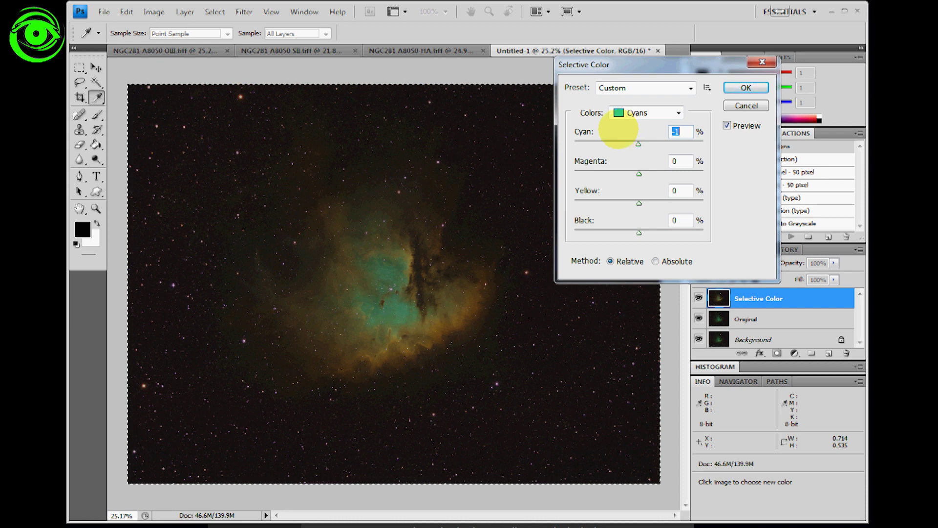
pyautogui.moveTo(639, 203); pyautogui.dragTo(541, 204)
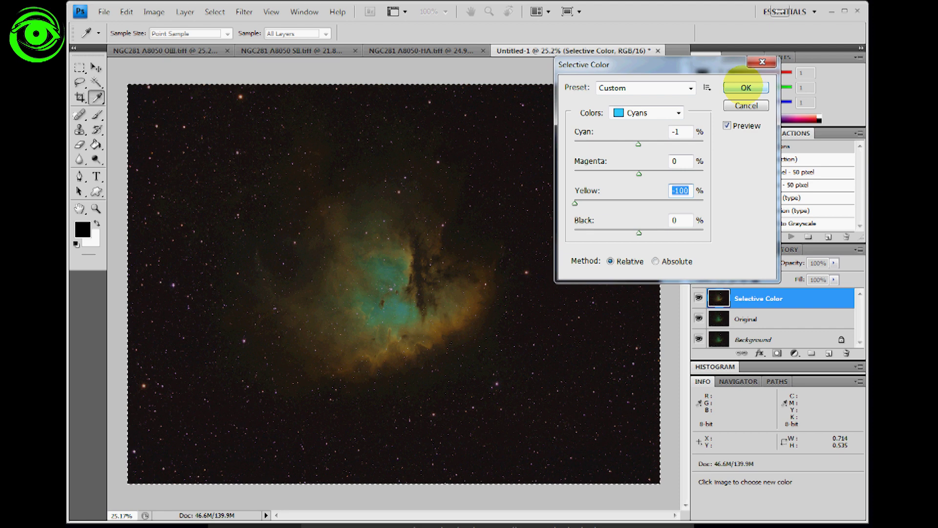
pyautogui.click(743, 83)
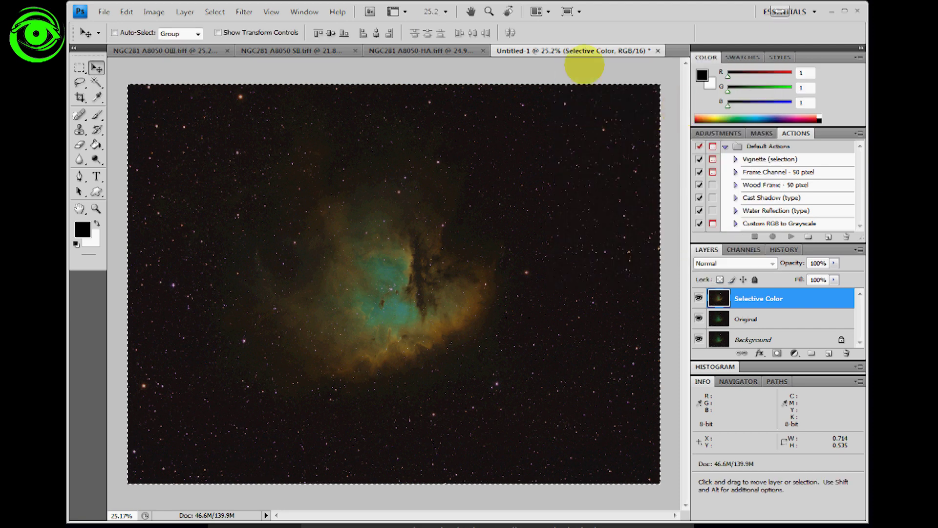
# Apply another Selective Color adjustment to the Cyans with Magenta -25% and Yellow -100%, using the Relative method.
pyautogui.click(154, 12)
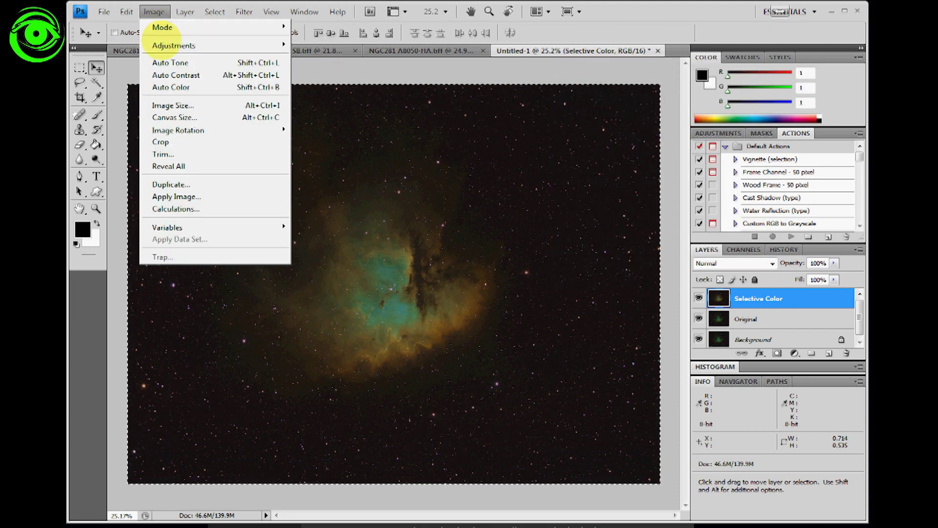
pyautogui.moveTo(215, 45)
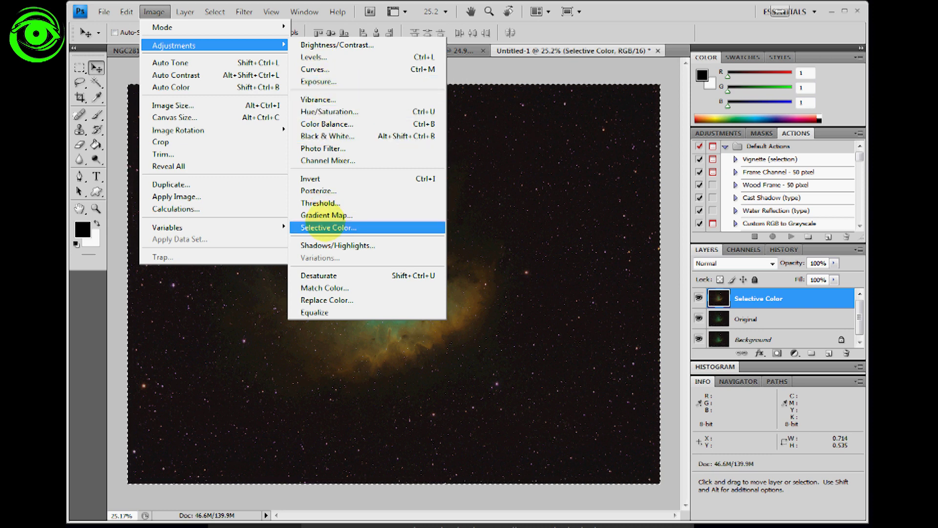
pyautogui.click(320, 227)
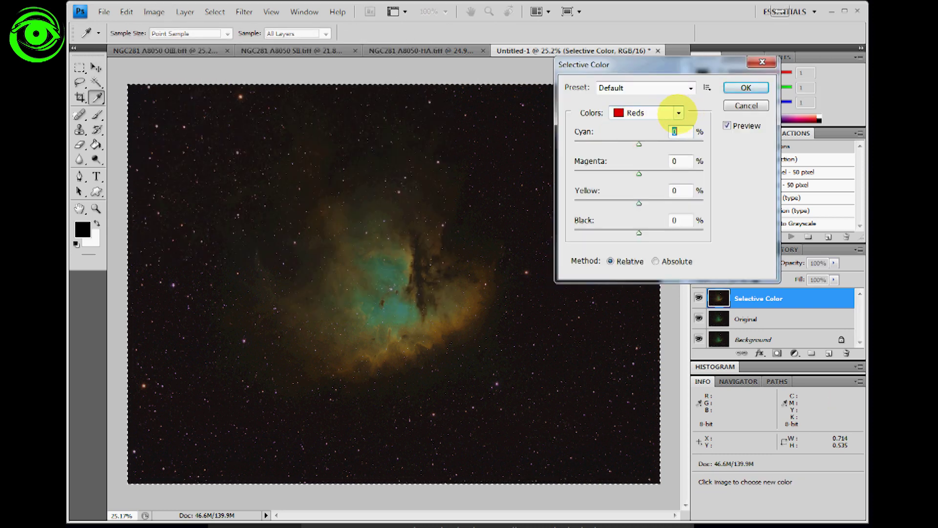
pyautogui.click(677, 112)
pyautogui.click(660, 146)
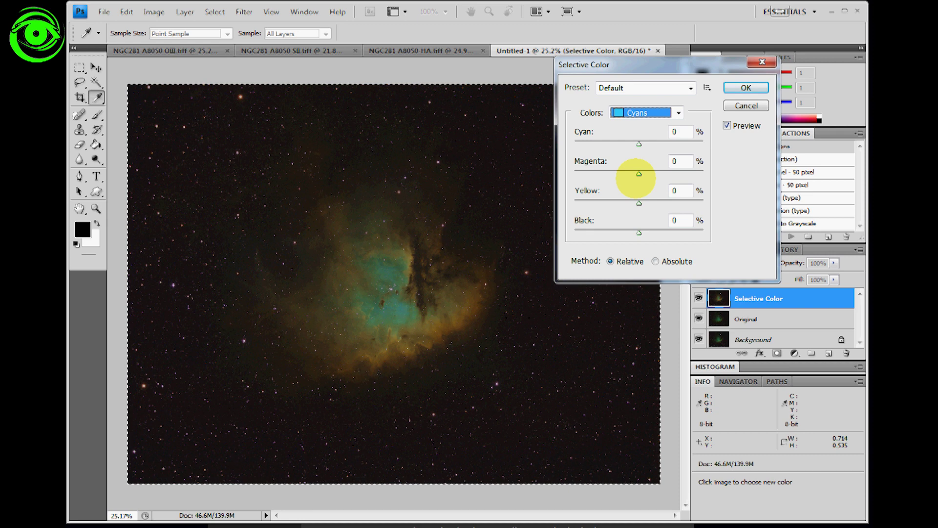
pyautogui.moveTo(639, 173); pyautogui.dragTo(623, 171)
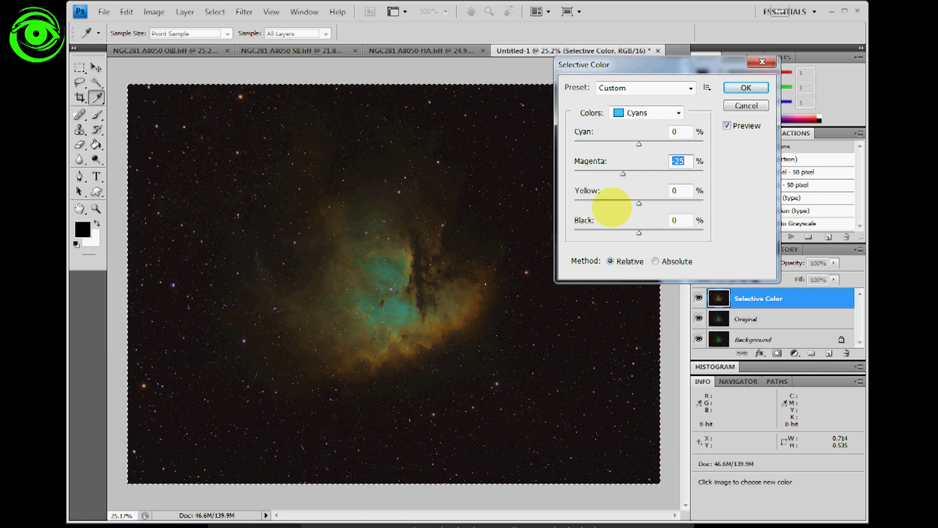
pyautogui.moveTo(638, 203); pyautogui.dragTo(562, 211)
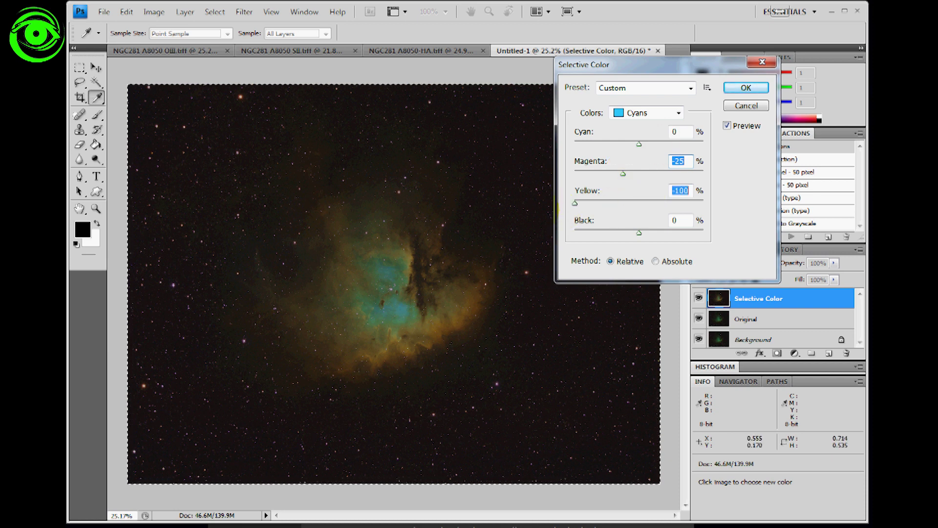
pyautogui.click(746, 88)
# Compare the nebula's colors before and after the adjustments by toggling the Selective Color layer's visibility, leaving the layer shown.
pyautogui.hotkey('ctrl', '+')
pyautogui.hotkey('ctrl', '+')
pyautogui.hotkey('ctrl', '+')
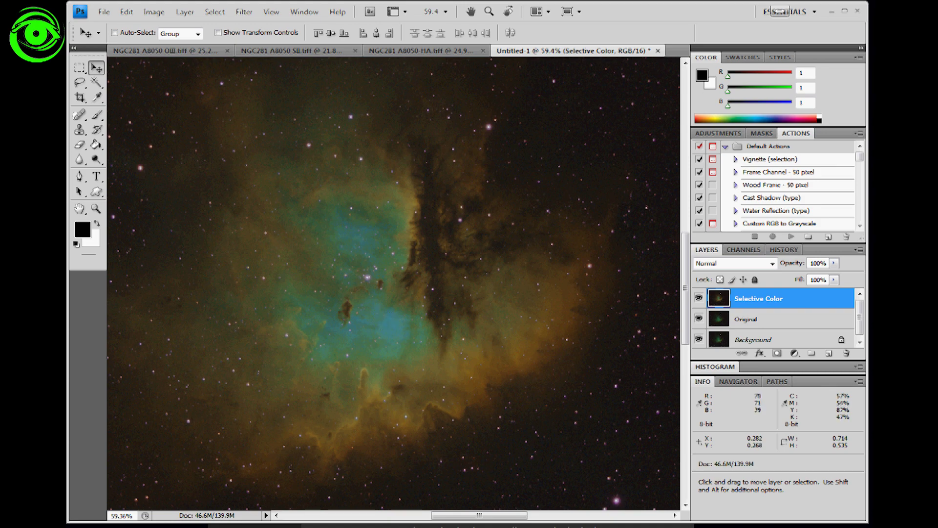
pyautogui.scroll(1, 389, 321)
pyautogui.scroll(-5, 355, 270)
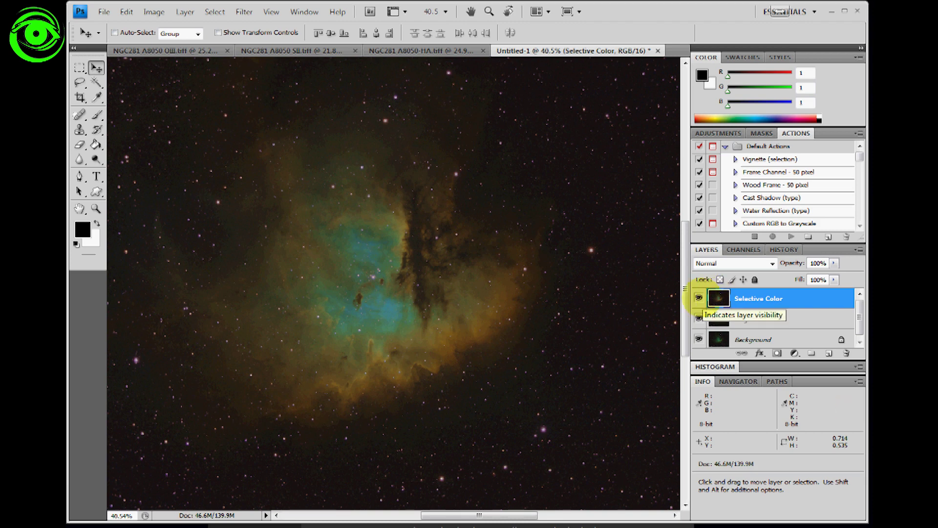
pyautogui.click(698, 297)
pyautogui.click(699, 298)
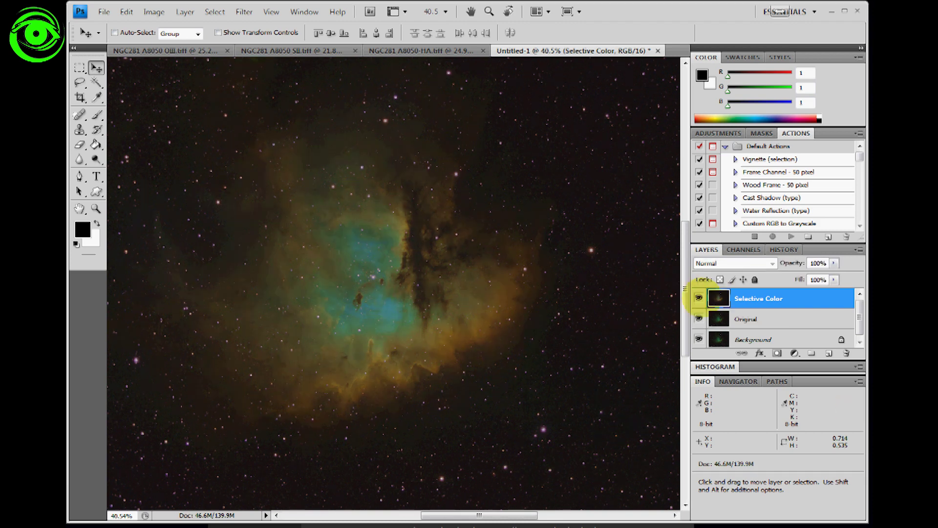
pyautogui.click(698, 298)
pyautogui.click(698, 297)
pyautogui.click(698, 297)
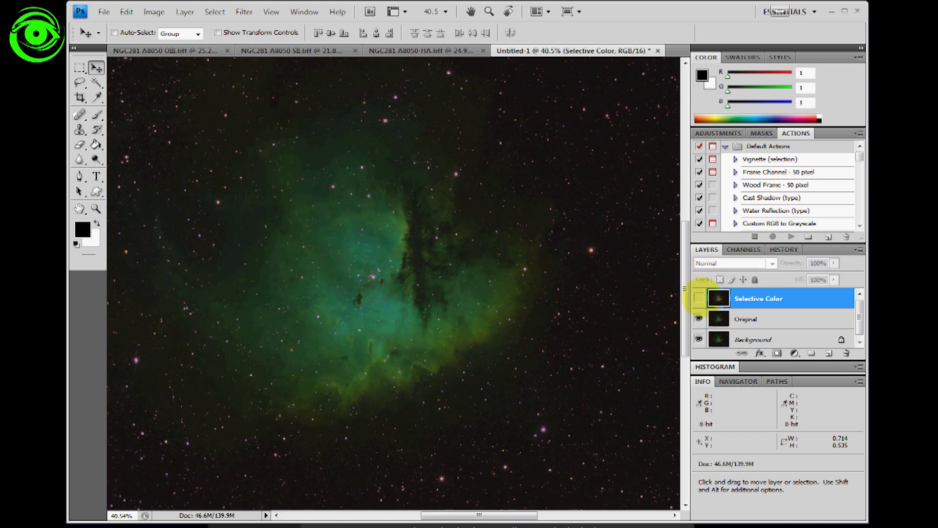
pyautogui.click(699, 297)
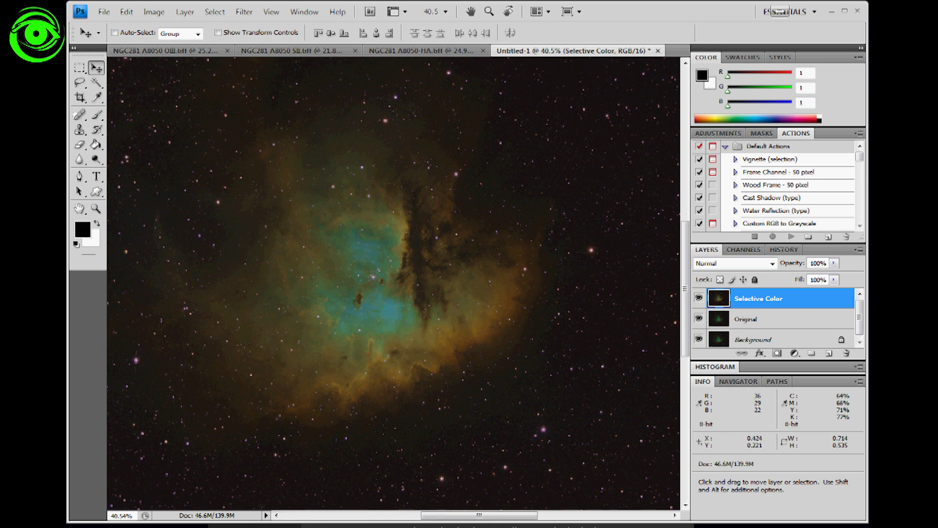
# Start a further Selective Color adjustment on the Selective Color layer.
pyautogui.click(154, 11)
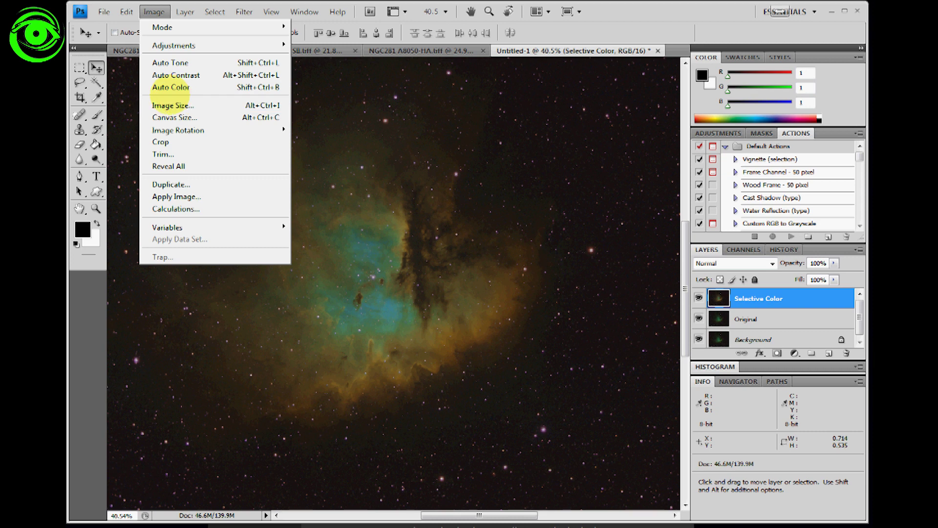
pyautogui.moveTo(176, 45)
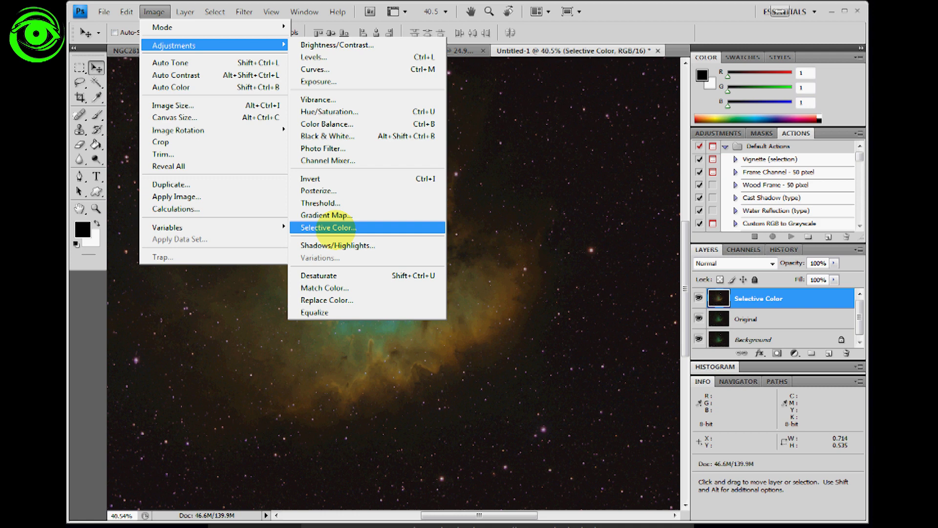
# Apply Selective Color to the Cyans of the Selective Color layer with Cyan at +100% and Yellow at -100%.
pyautogui.click(325, 228)
pyautogui.click(678, 114)
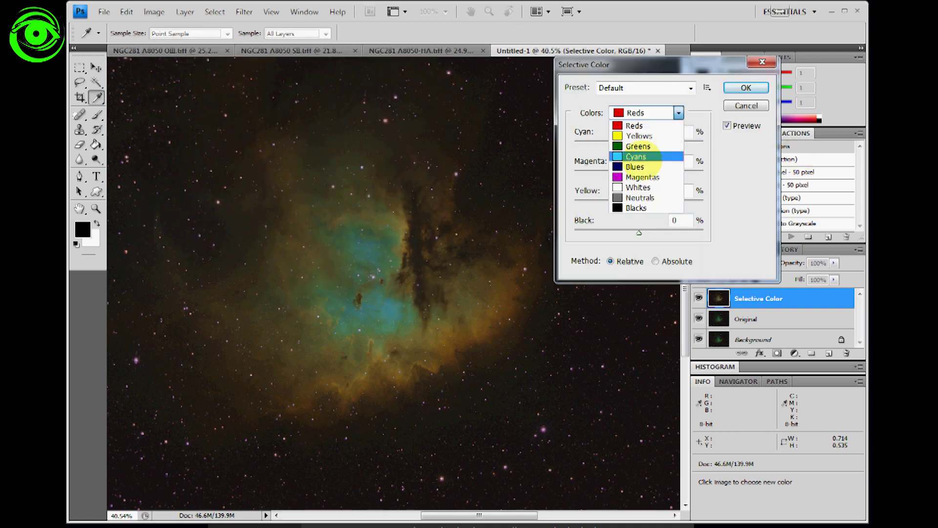
pyautogui.click(640, 156)
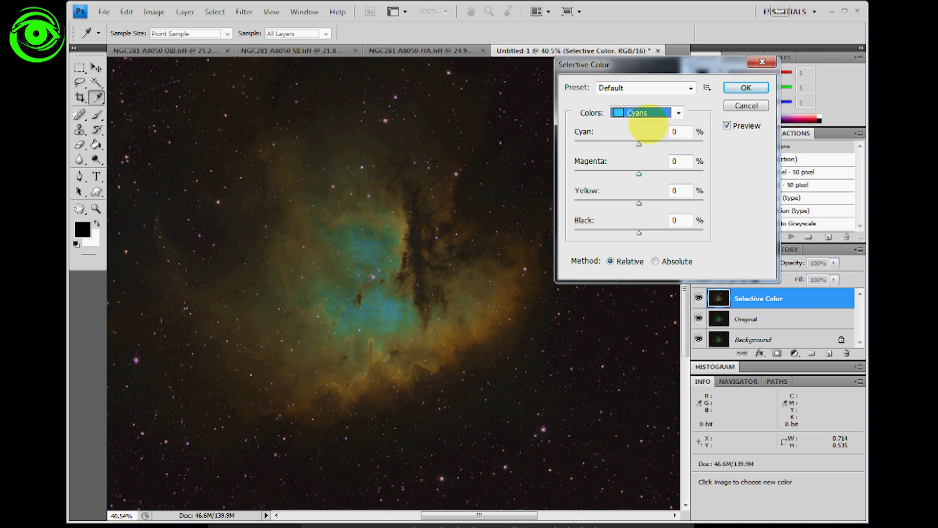
pyautogui.moveTo(638, 143); pyautogui.dragTo(730, 143)
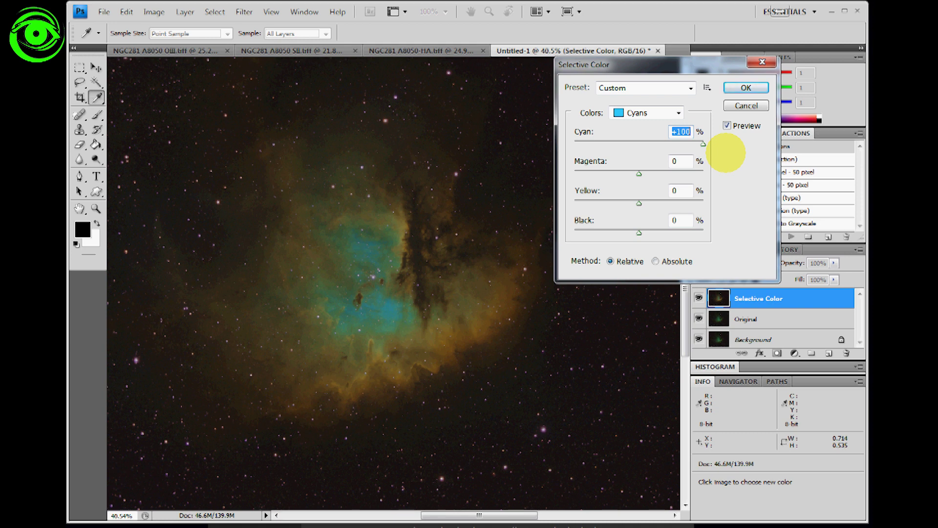
pyautogui.moveTo(638, 202); pyautogui.dragTo(569, 200)
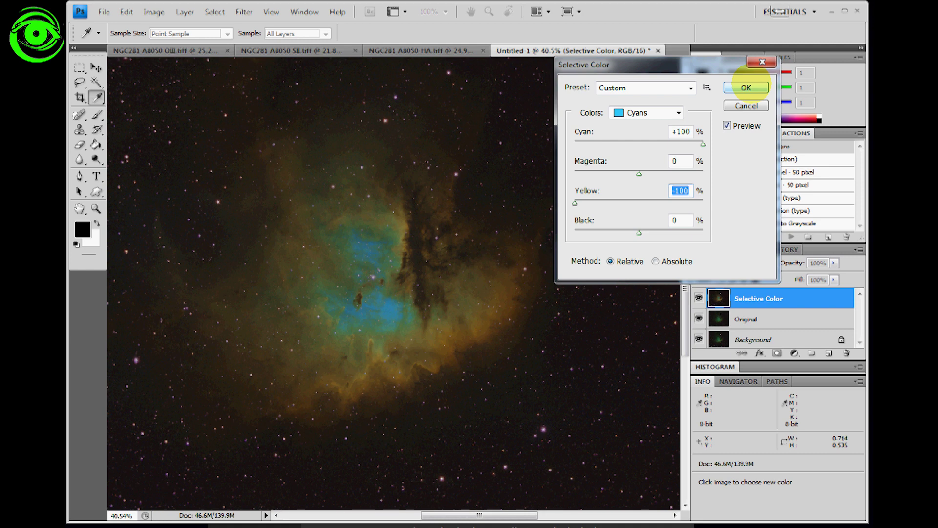
pyautogui.click(746, 88)
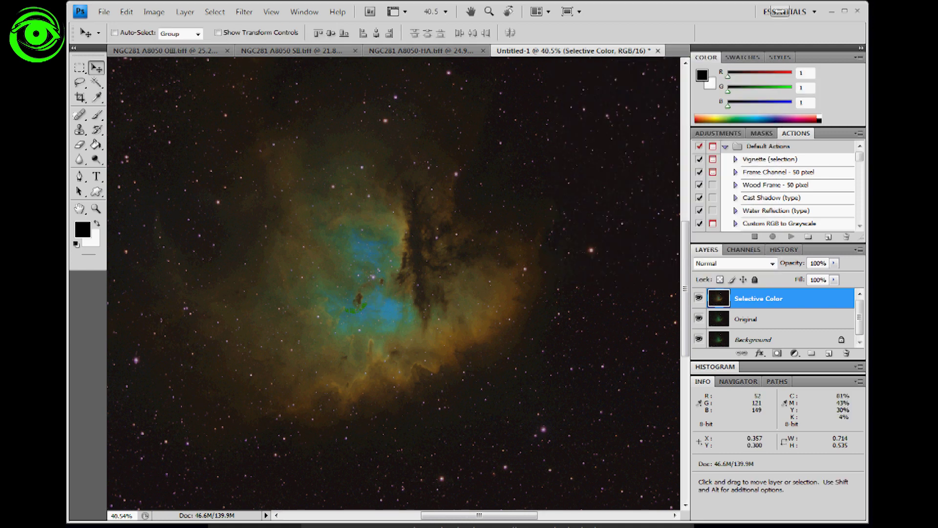
# Examine the nebula's blue core and surrounding gas up close and at full extent for colour and noise.
pyautogui.scroll(2, 303, 293)
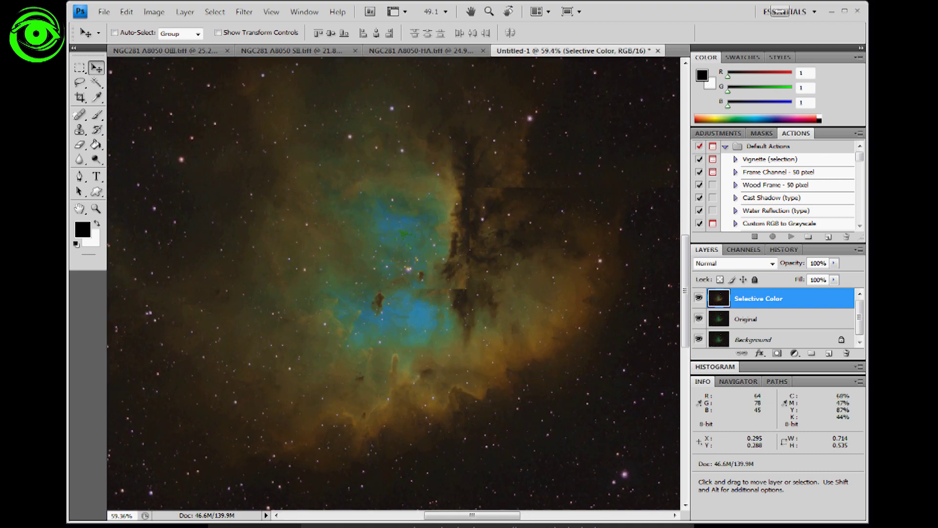
pyautogui.scroll(4, 410, 225)
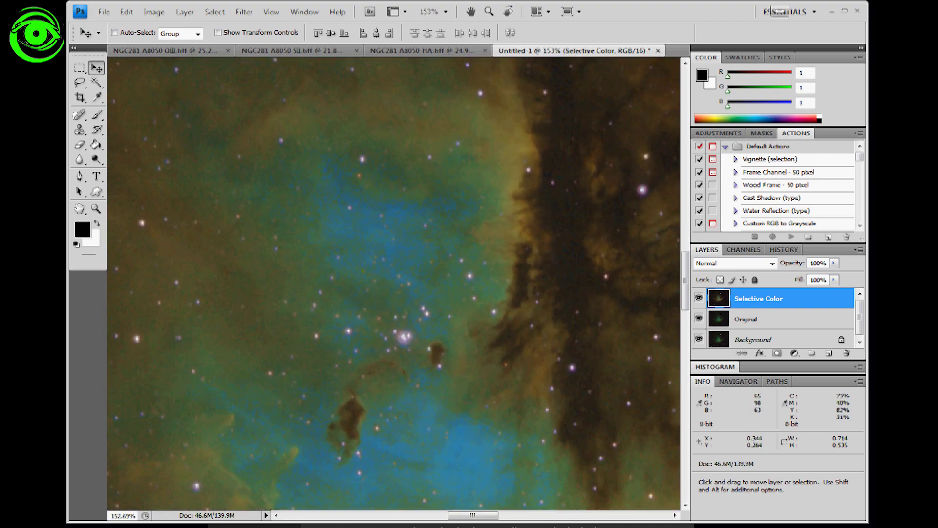
pyautogui.scroll(-3, 364, 292)
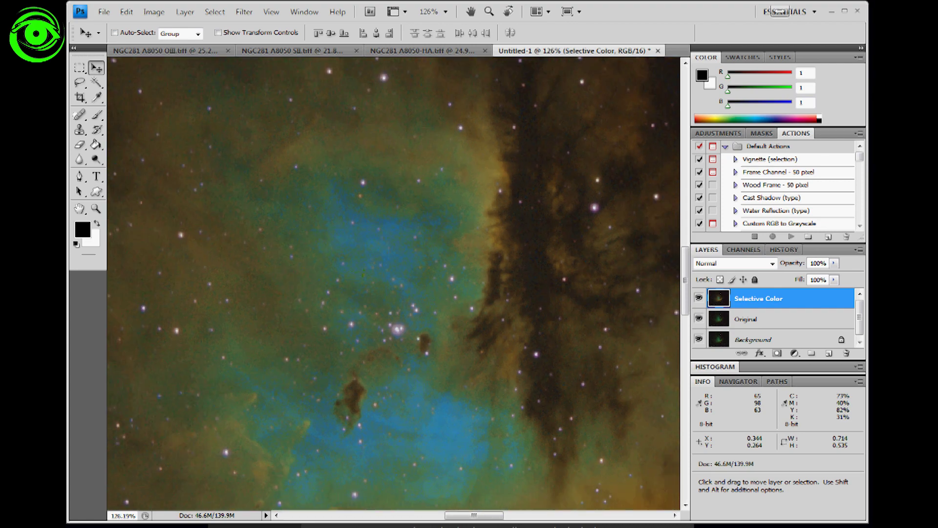
pyautogui.scroll(-3, 359, 290)
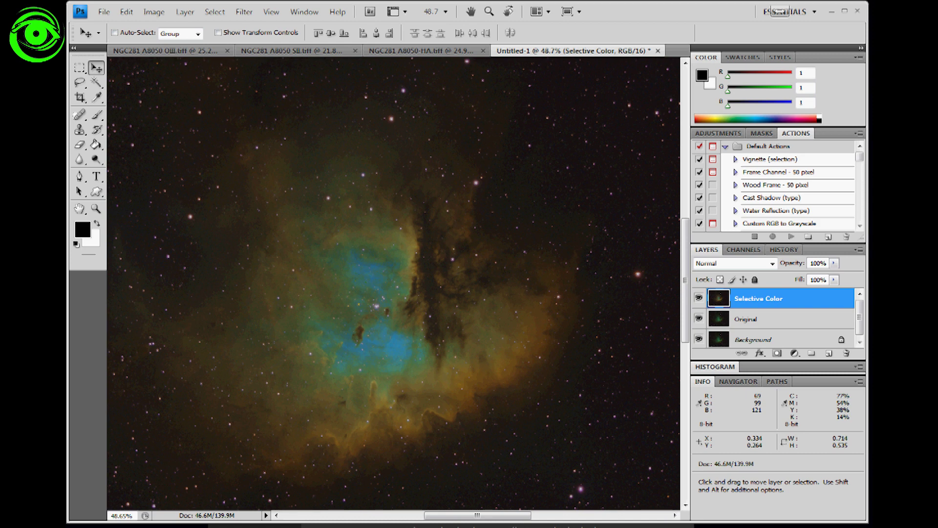
pyautogui.scroll(-1, 393, 284)
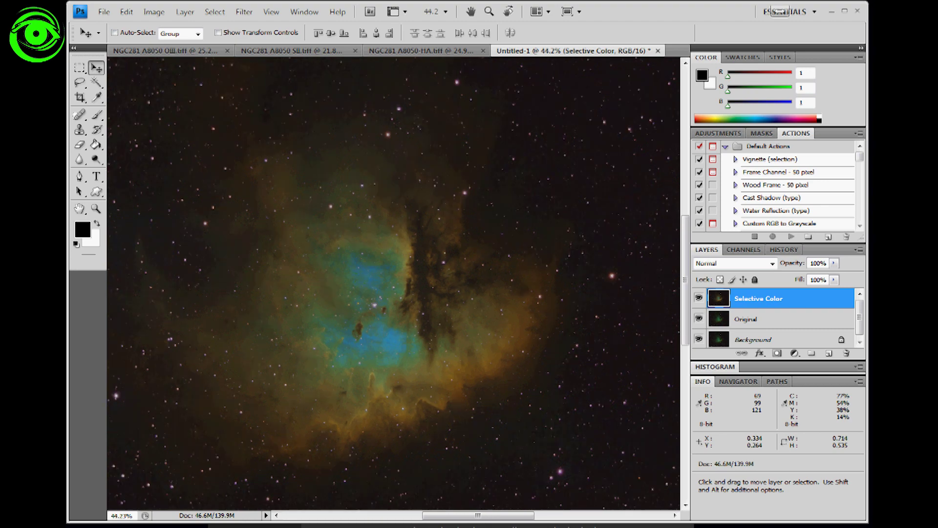
pyautogui.scroll(1, 394, 284)
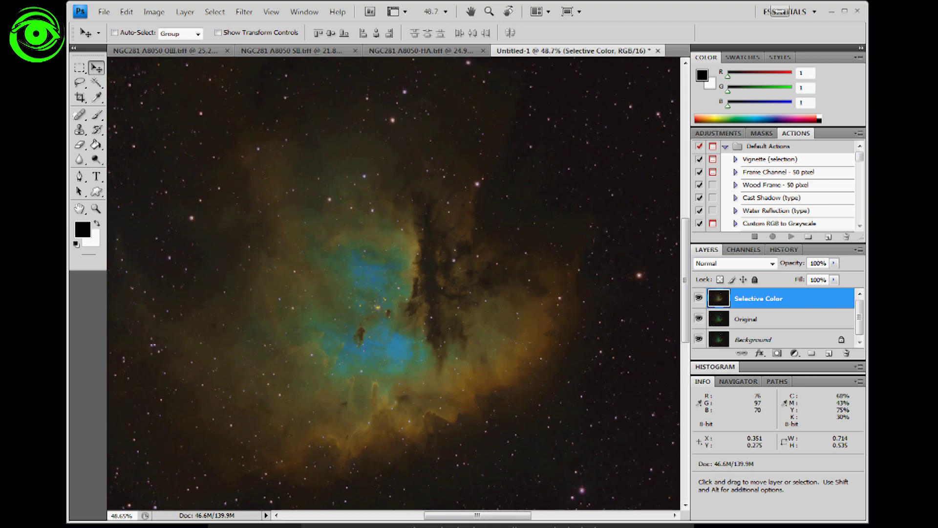
pyautogui.scroll(5, 432, 324)
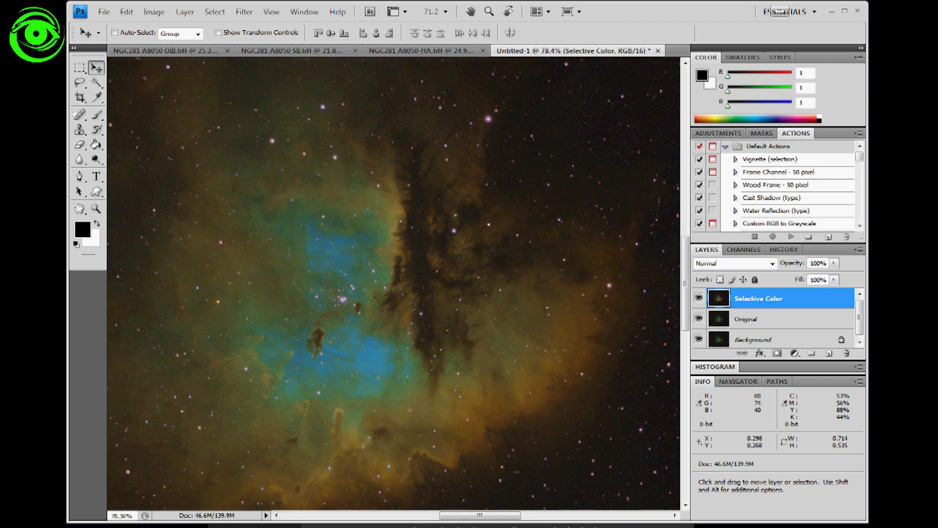
pyautogui.scroll(3, 432, 324)
pyautogui.scroll(-2, 432, 324)
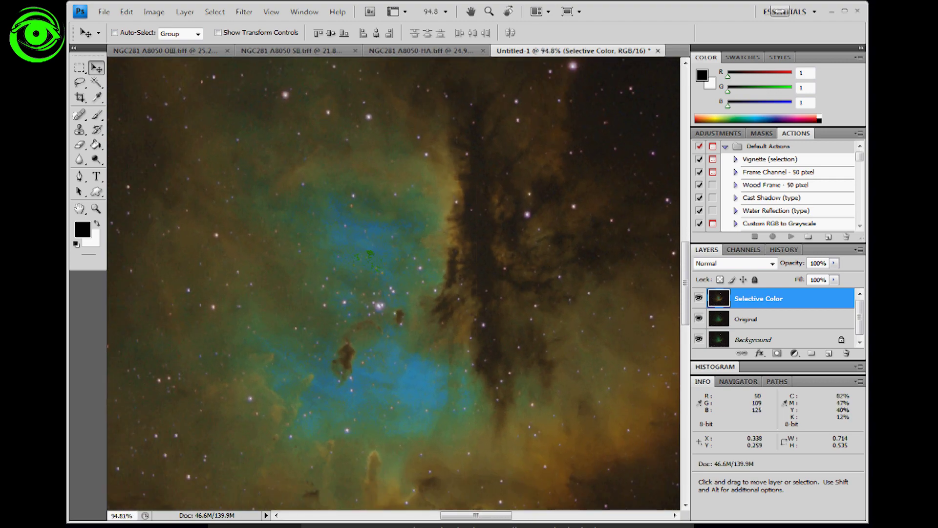
pyautogui.scroll(1, 408, 292)
pyautogui.scroll(6, 359, 229)
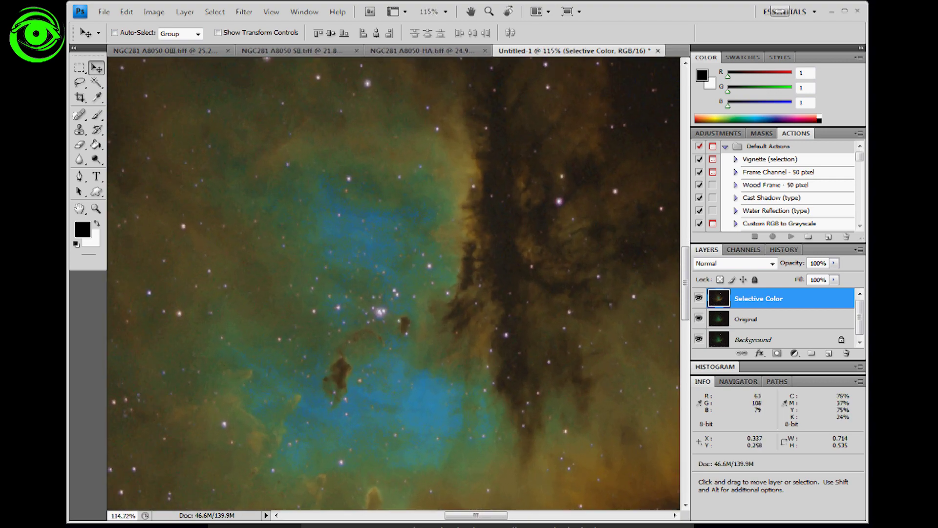
pyautogui.scroll(-2, 387, 222)
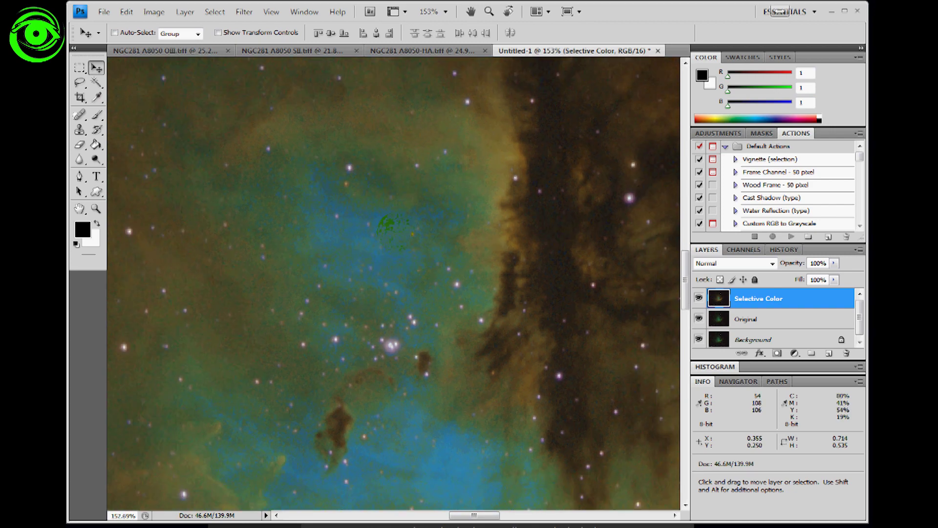
pyautogui.scroll(1, 385, 223)
pyautogui.scroll(-9, 371, 258)
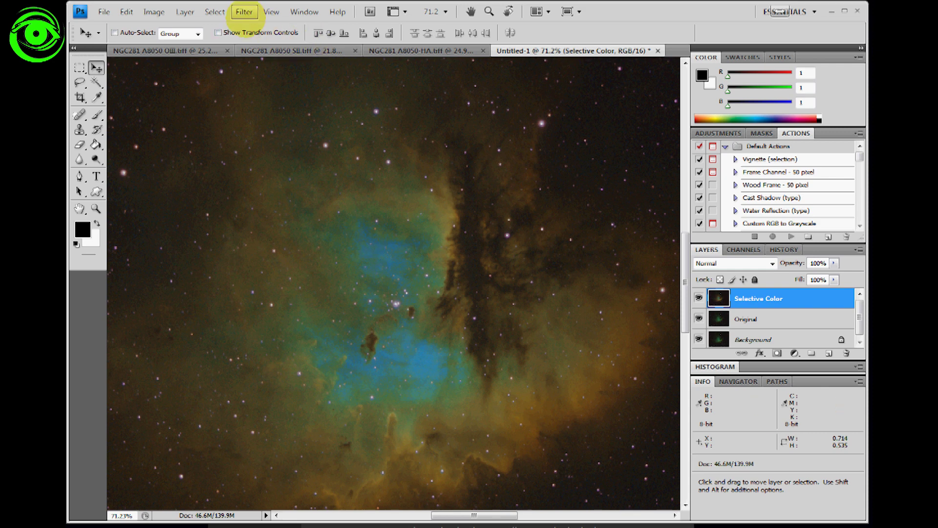
# Run the Noise Ninja filter on the Selective Color layer with the automatic noise profile, checking the preview around the blue core.
pyautogui.click(245, 13)
pyautogui.moveTo(247, 282)
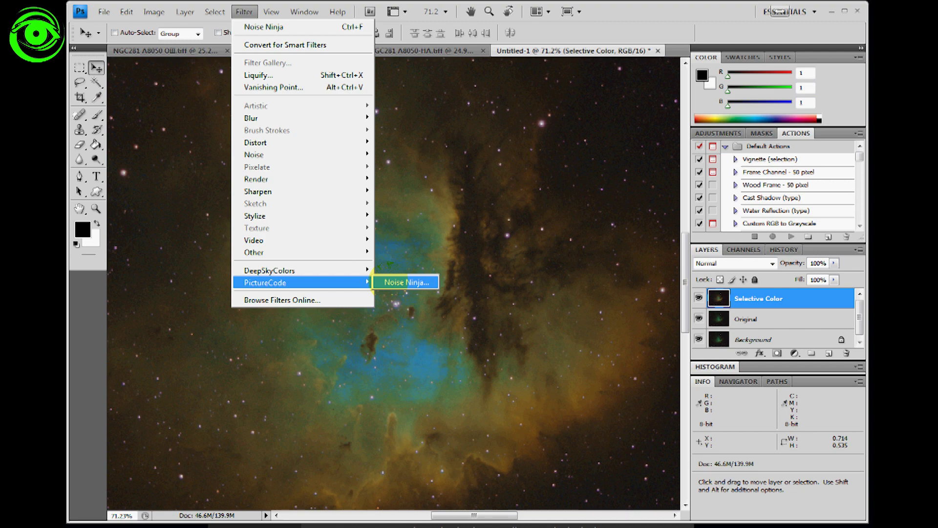
pyautogui.click(376, 282)
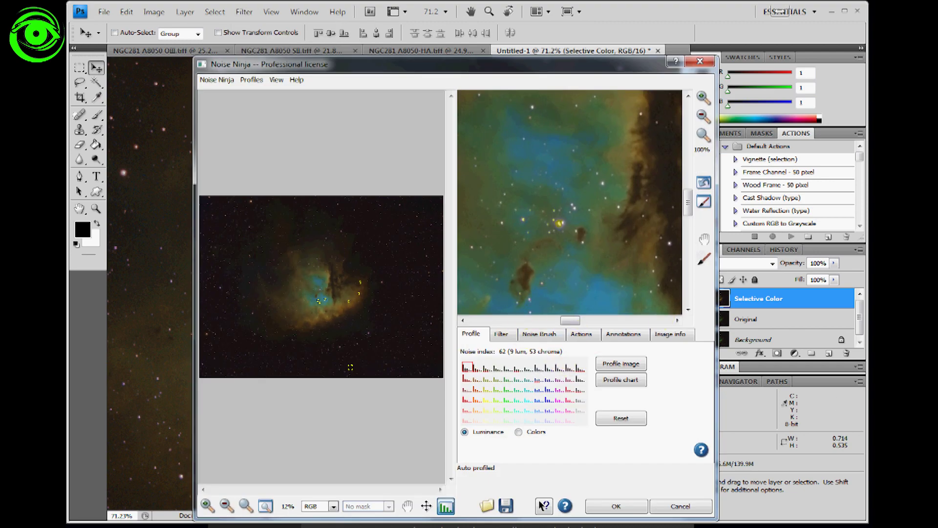
pyautogui.moveTo(489, 227); pyautogui.dragTo(584, 291)
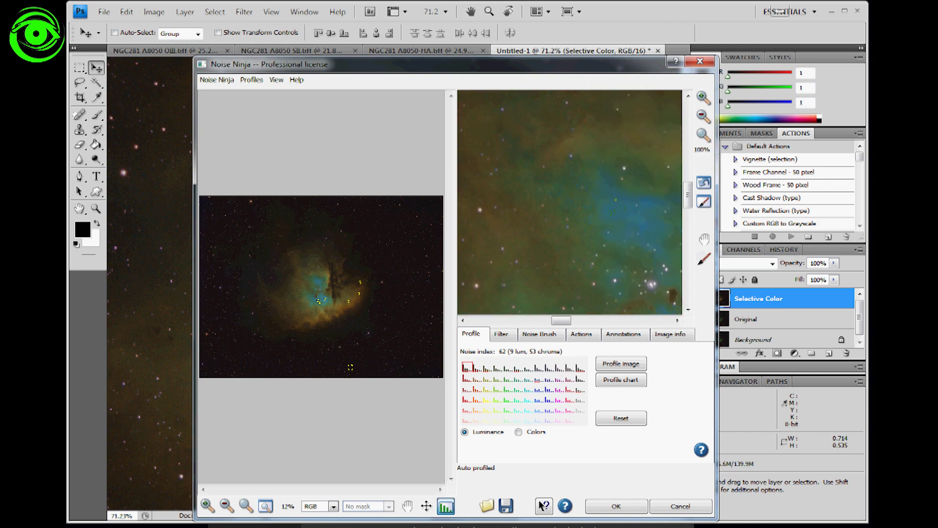
pyautogui.moveTo(630, 211); pyautogui.dragTo(535, 203)
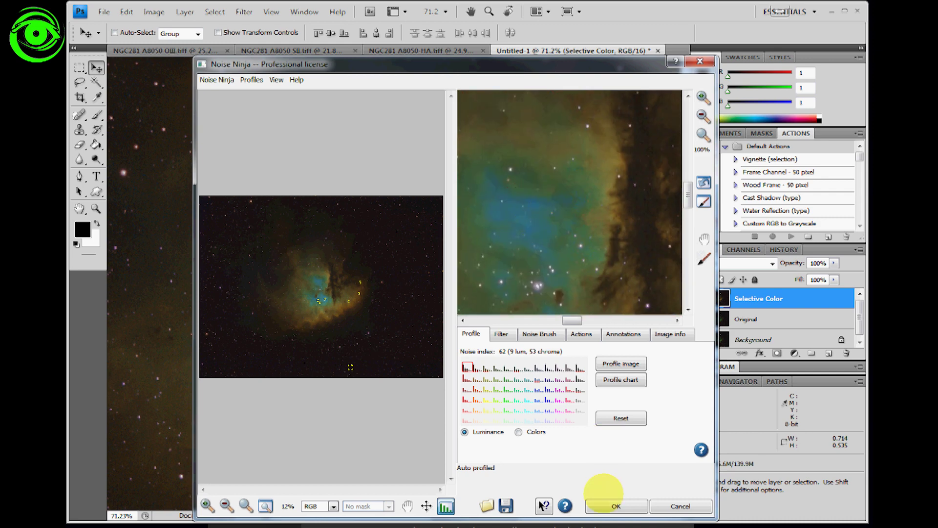
pyautogui.click(603, 504)
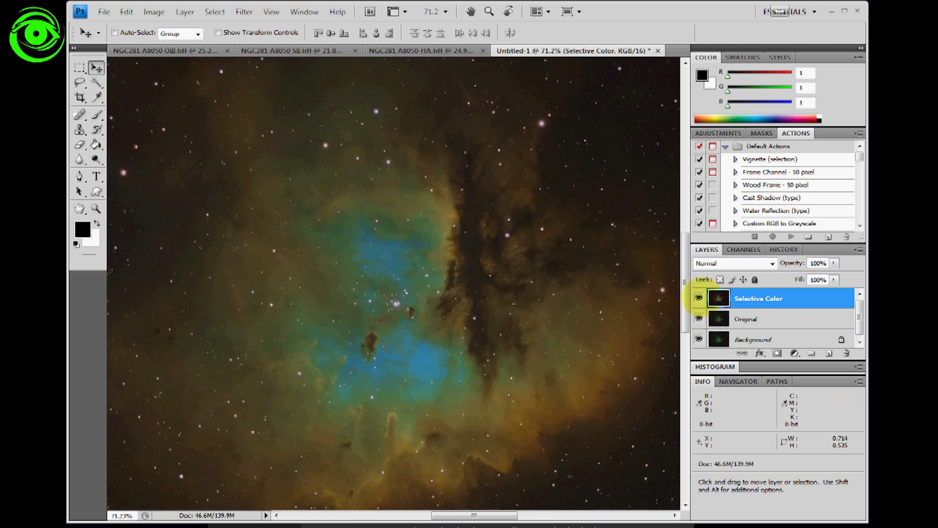
# Compare the image with and without the Selective Color layer and inspect the noise reduction in the nebula's core.
pyautogui.click(698, 297)
pyautogui.click(699, 297)
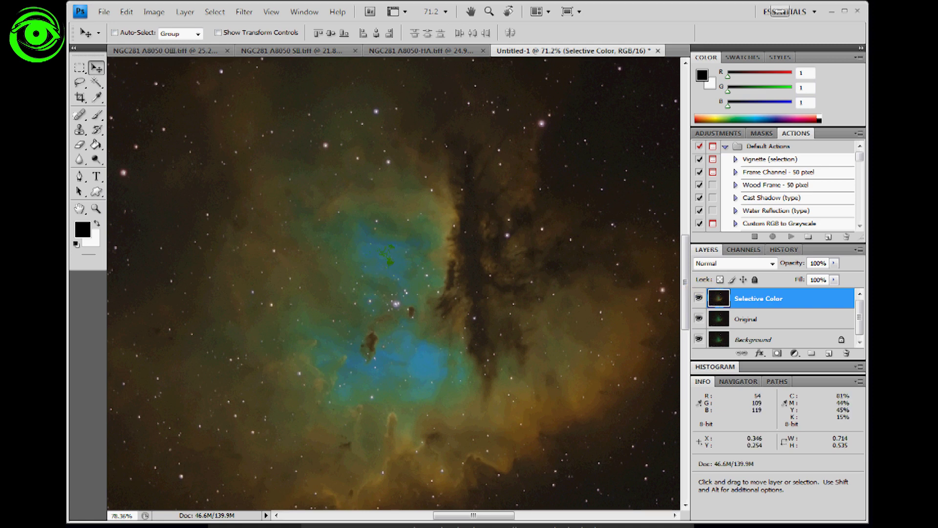
pyautogui.scroll(3, 367, 261)
pyautogui.scroll(-5, 355, 273)
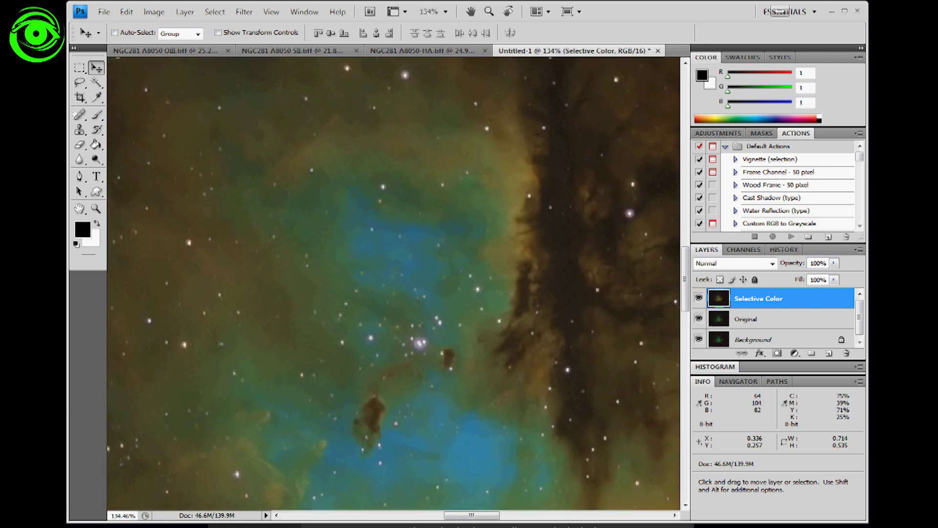
pyautogui.scroll(-3, 353, 272)
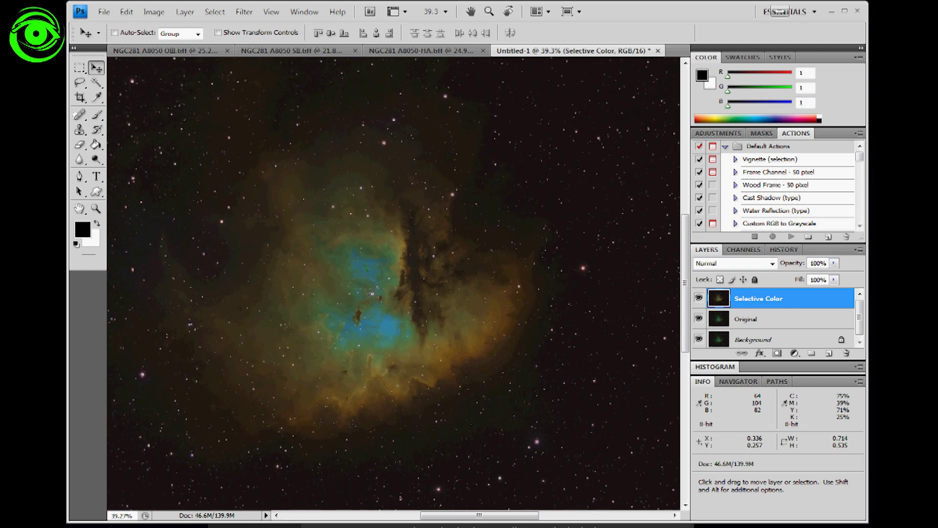
pyautogui.scroll(2, 349, 265)
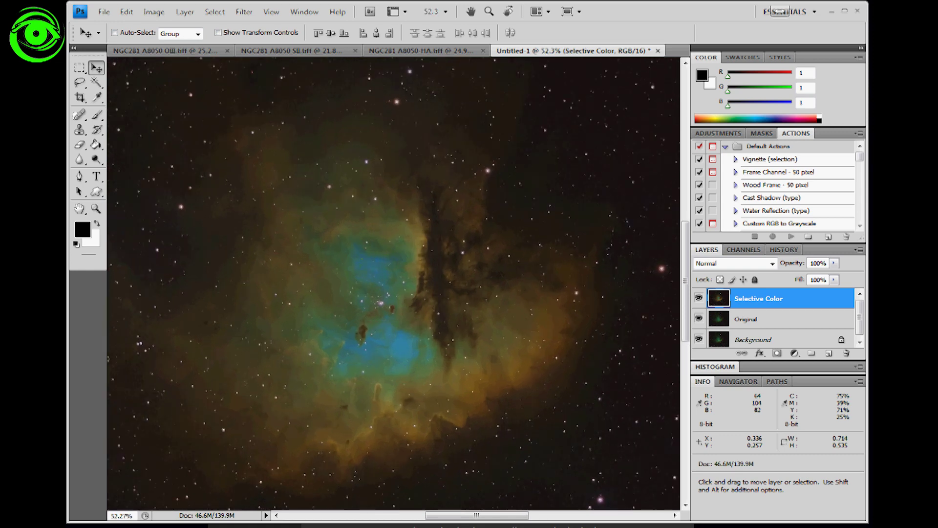
pyautogui.scroll(-1, 359, 286)
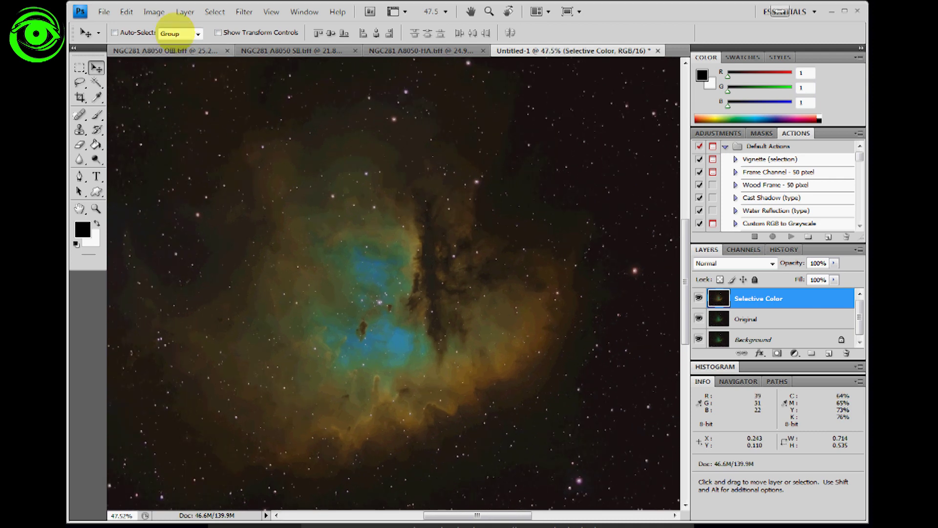
# Apply a Vibrance adjustment of +54 to the Selective Color layer and check it against the layer beneath.
pyautogui.click(154, 12)
pyautogui.moveTo(174, 45)
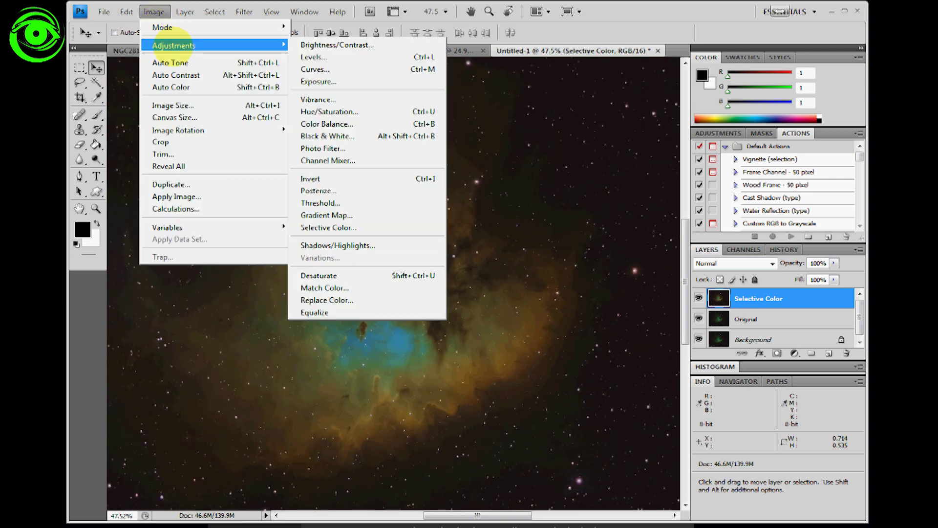
pyautogui.click(357, 99)
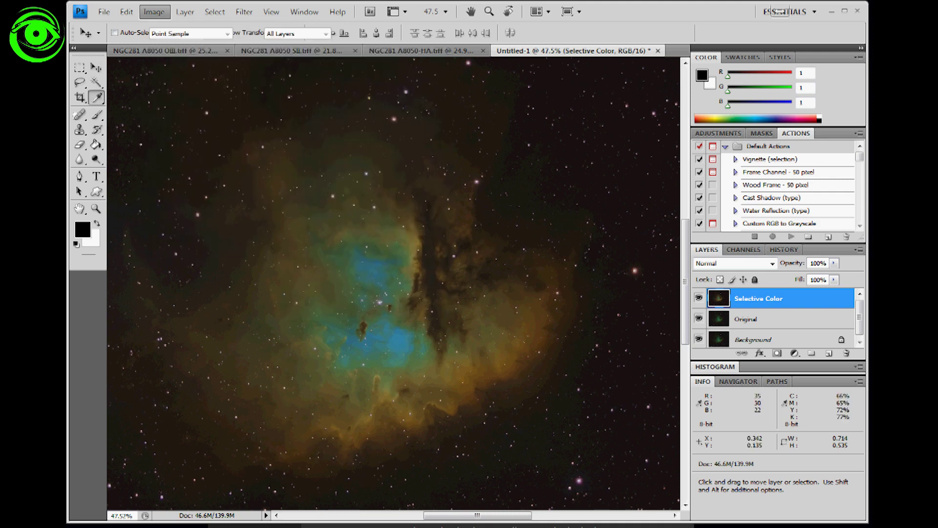
pyautogui.moveTo(446, 159); pyautogui.dragTo(561, 101)
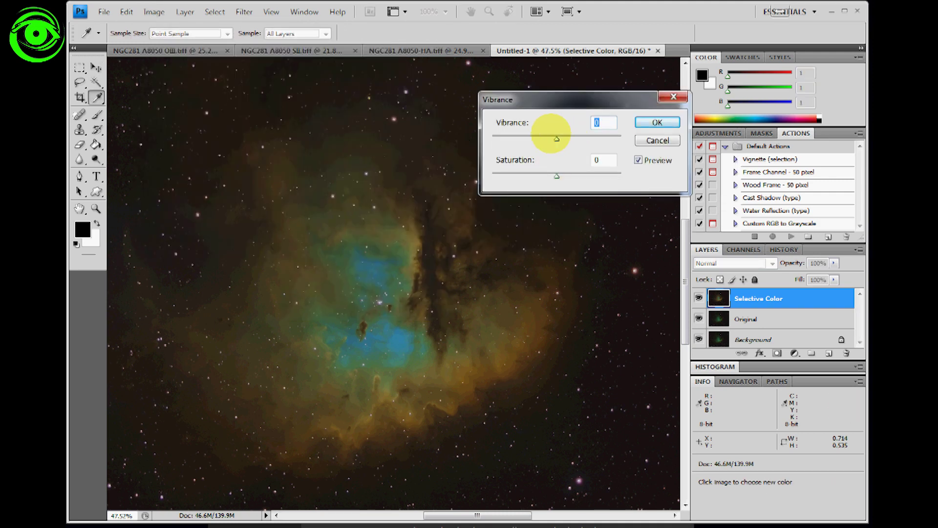
pyautogui.moveTo(557, 139); pyautogui.dragTo(591, 138)
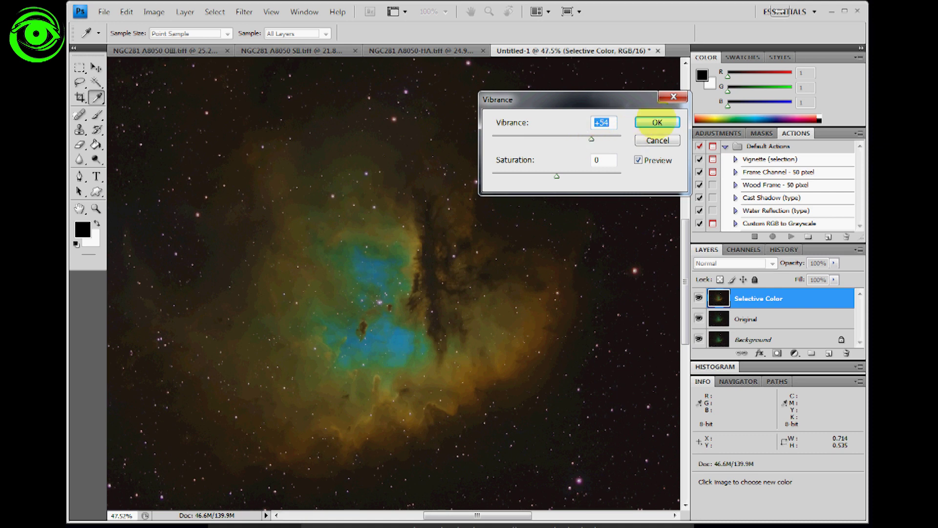
pyautogui.click(657, 122)
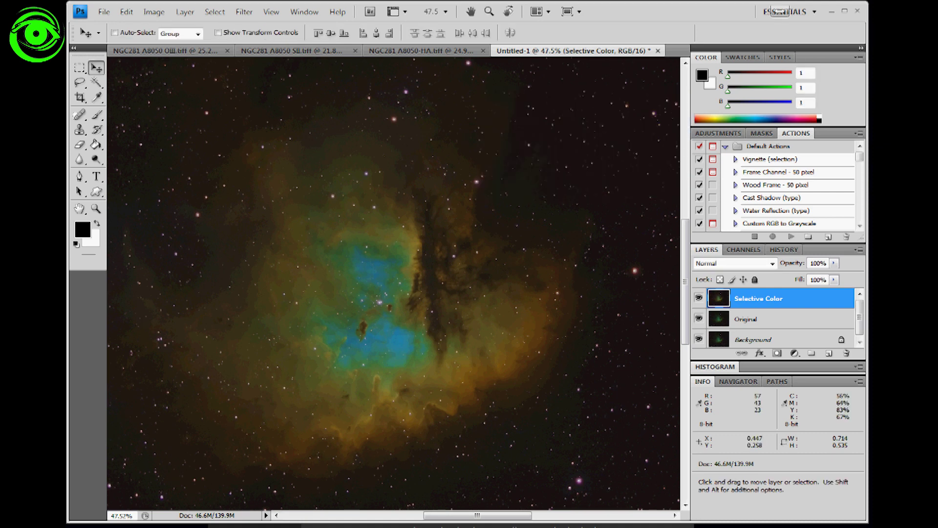
pyautogui.click(699, 298)
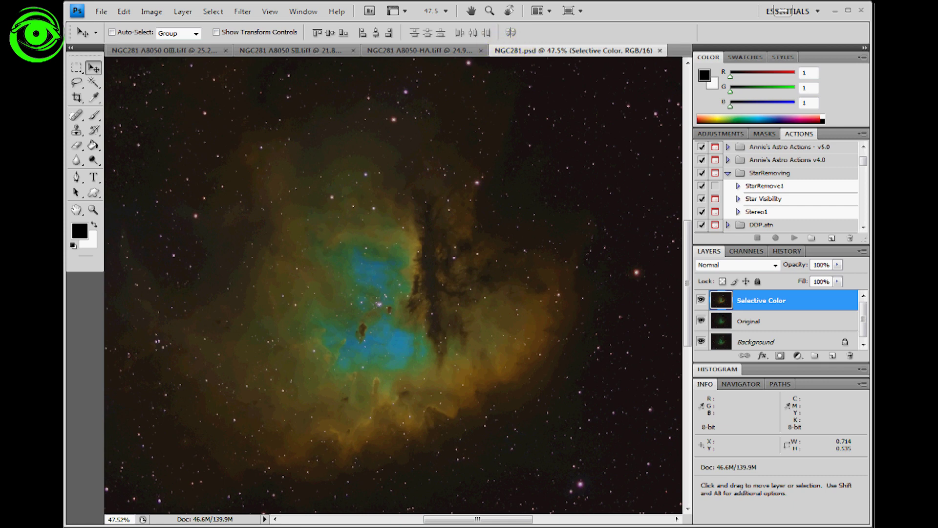
# Deselect everything in the NGC281 A8050-HA.tiff image and look through the SII and OIII images.
pyautogui.click(419, 50)
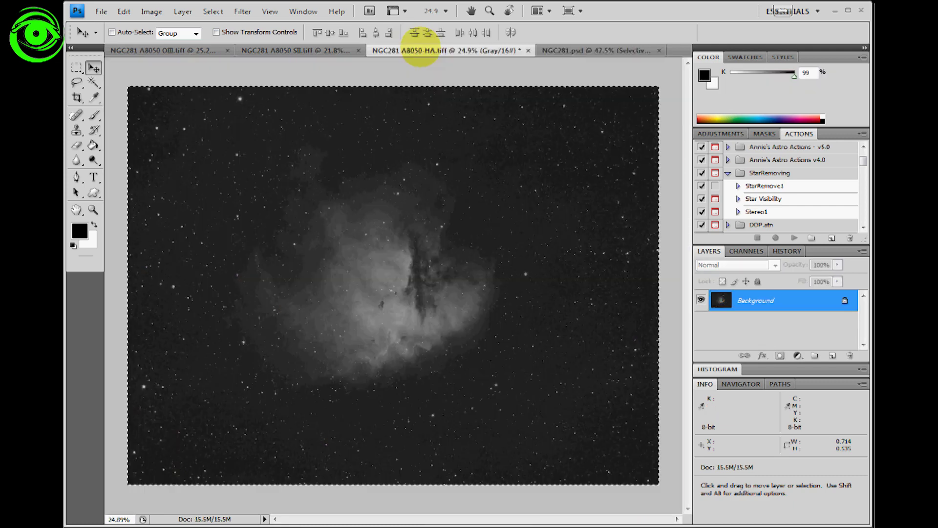
pyautogui.hotkey('ctrl', 'd')
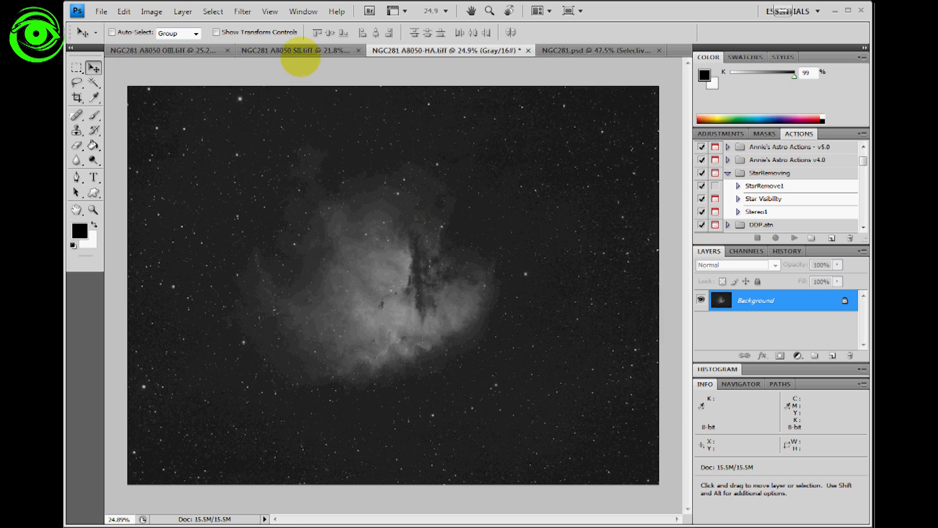
pyautogui.click(299, 49)
pyautogui.click(176, 50)
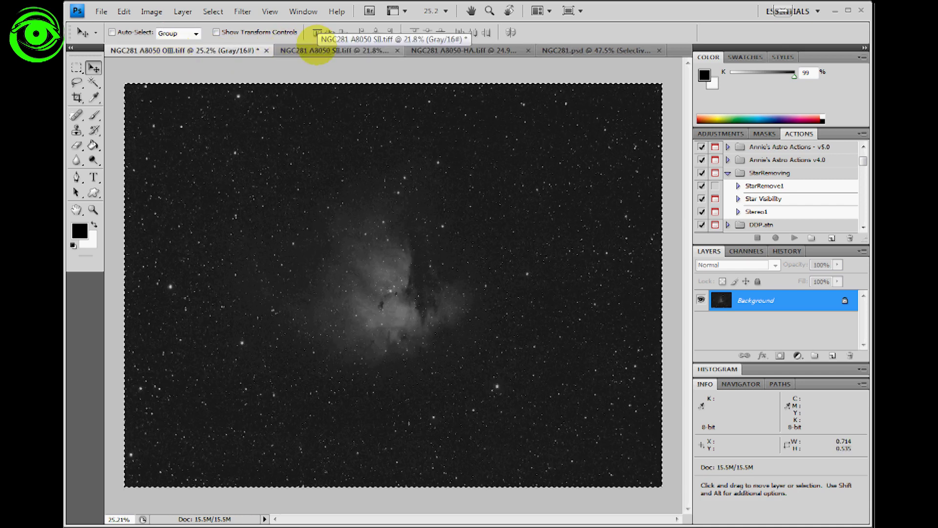
# Compare the nebula structure and stars across the NGC281 A8050 SII, OIII and HA images.
pyautogui.click(317, 49)
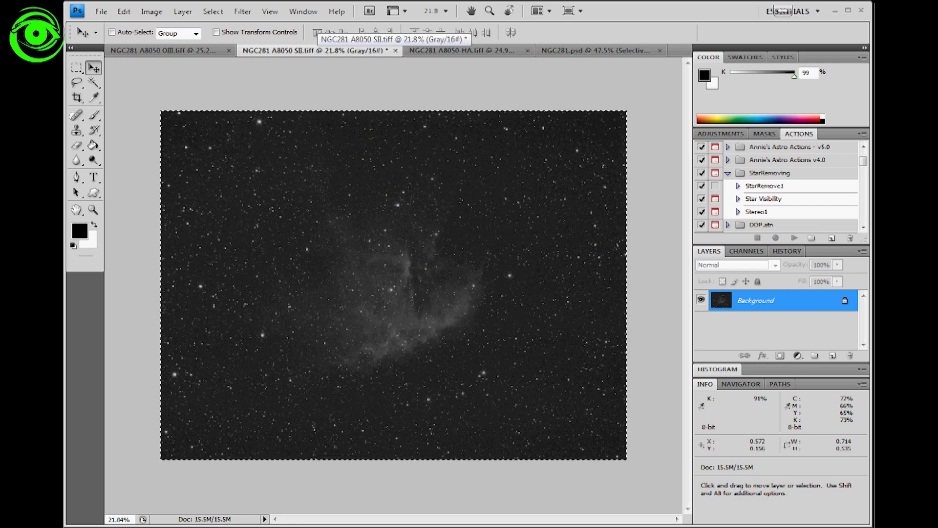
pyautogui.hotkey('ctrl', '0')
pyautogui.hotkey('ctrl', '+')
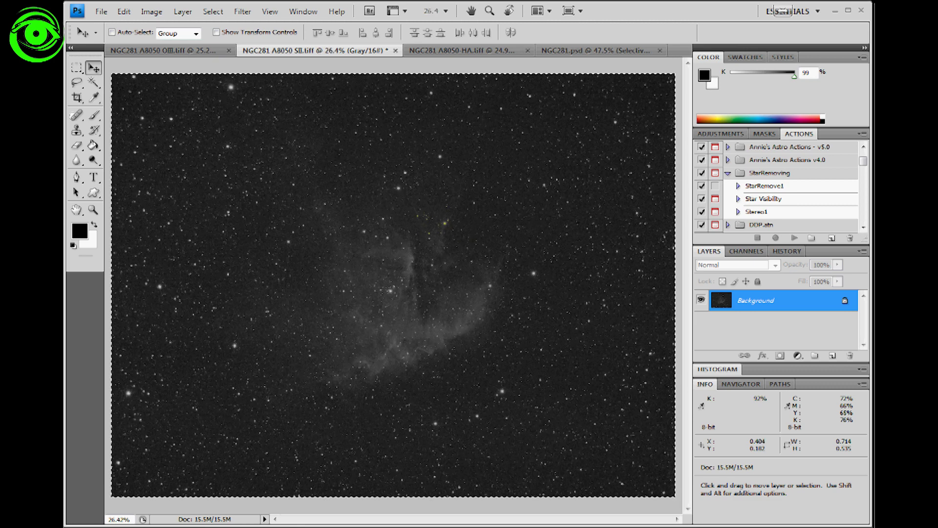
pyautogui.hotkey('ctrl', '0')
pyautogui.click(299, 58)
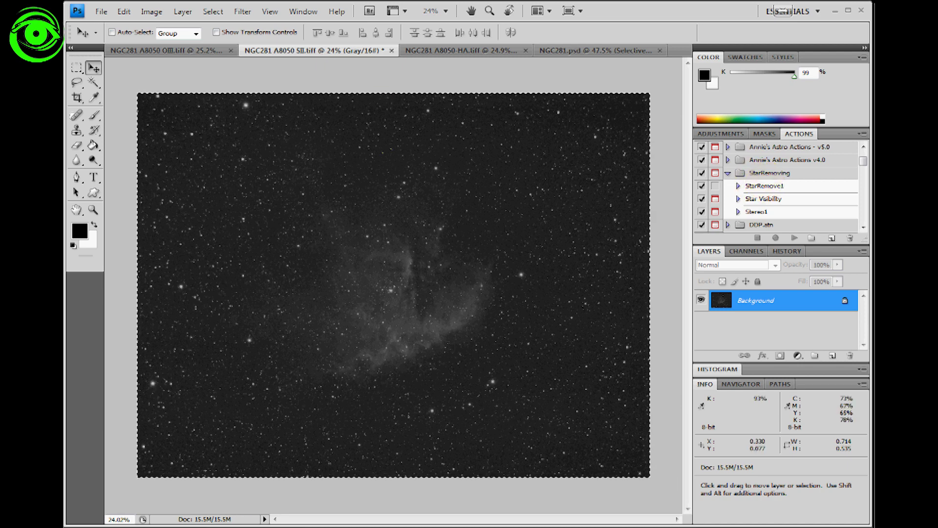
pyautogui.click(186, 49)
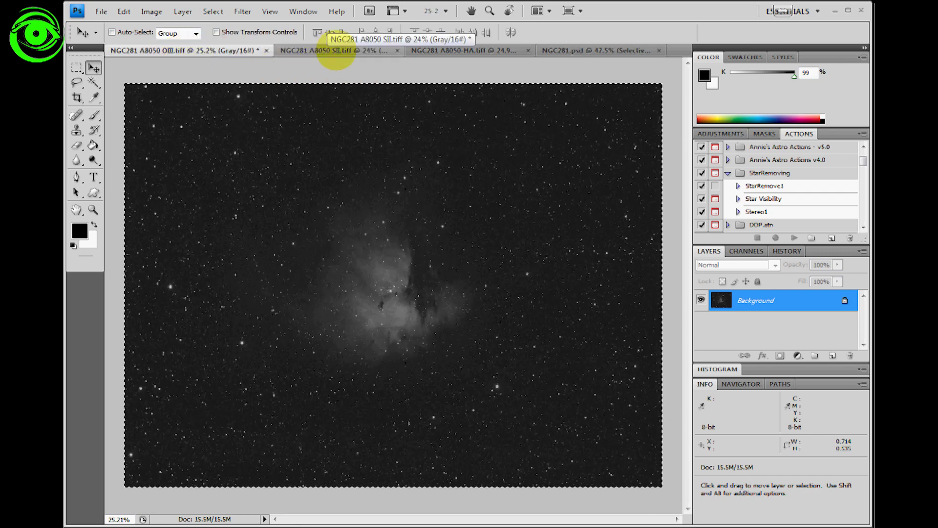
pyautogui.click(336, 51)
pyautogui.click(445, 51)
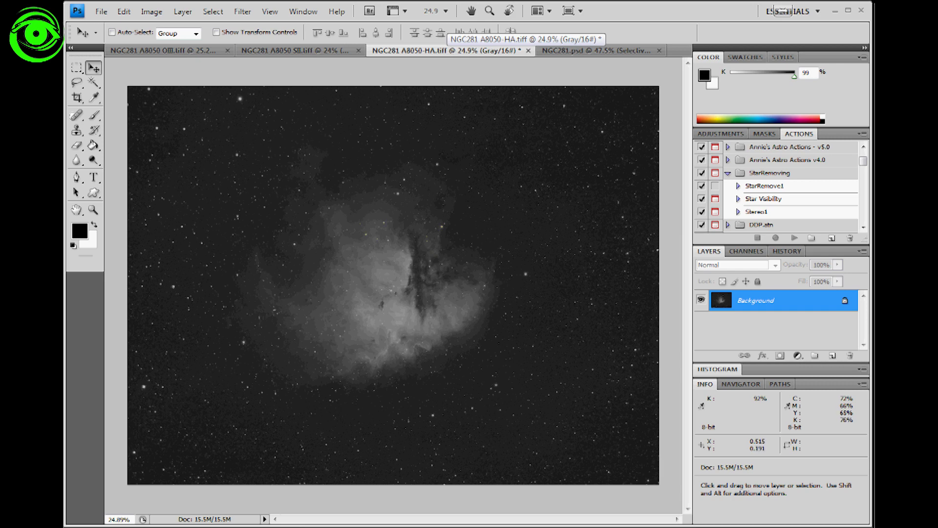
pyautogui.click(273, 51)
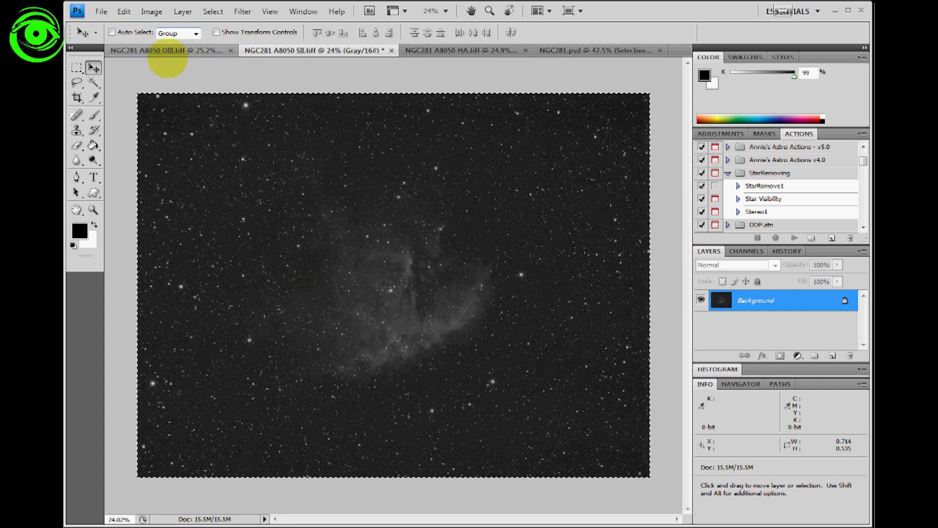
pyautogui.click(166, 51)
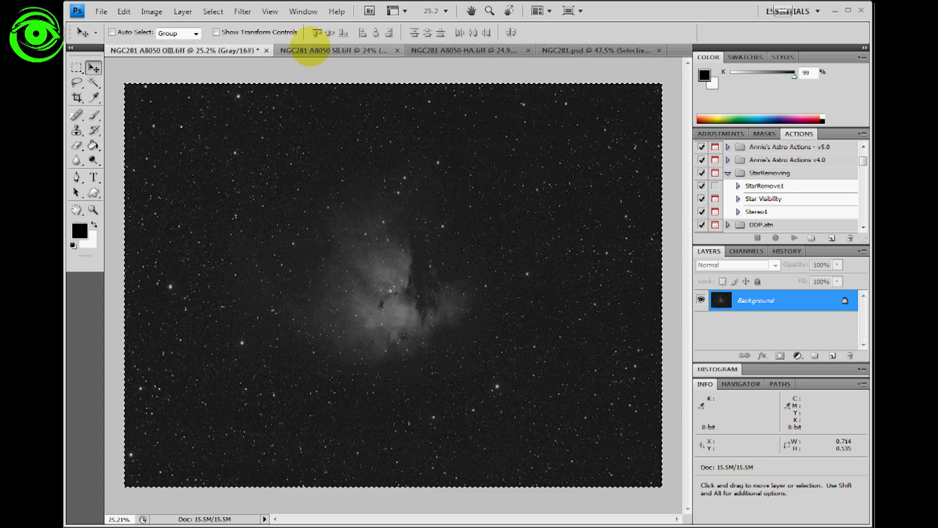
pyautogui.click(317, 49)
pyautogui.click(446, 50)
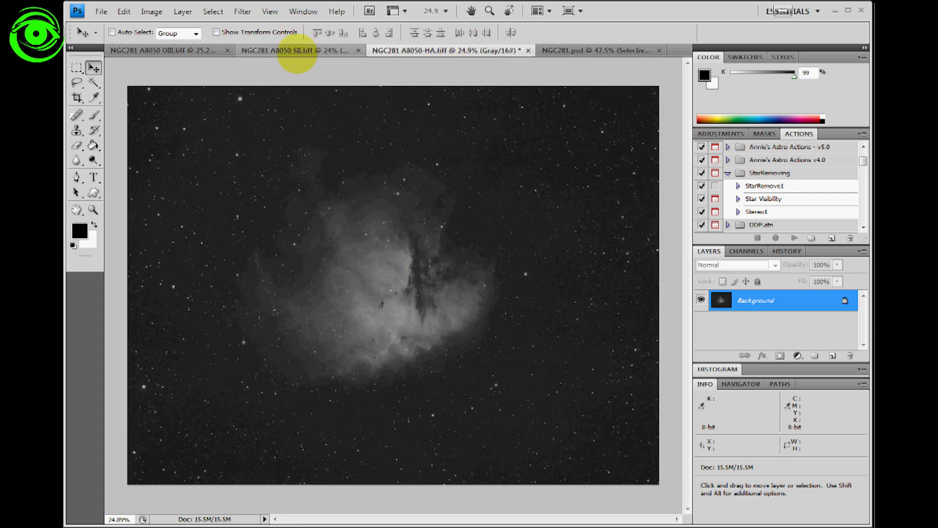
# Run the StarRemove1 action from the StarRemoving set on the NGC281 A8050 SII image.
pyautogui.click(295, 51)
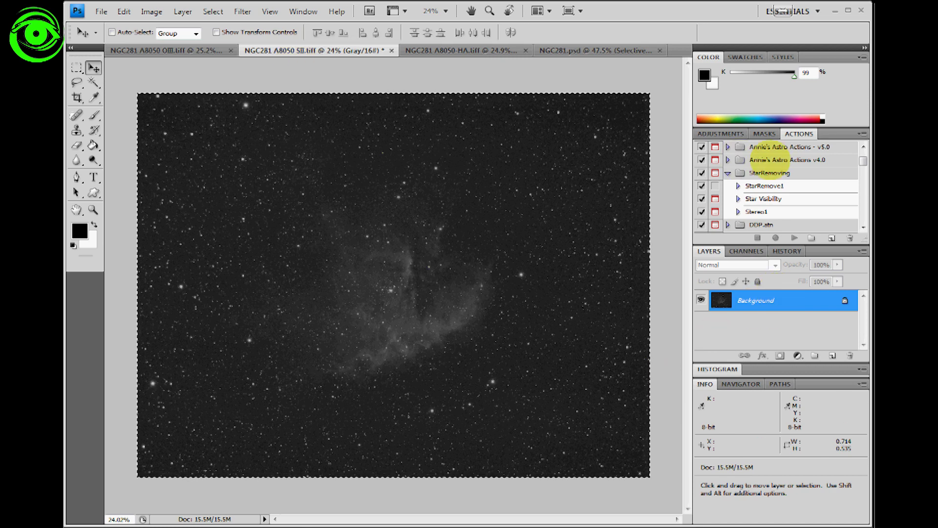
pyautogui.click(774, 173)
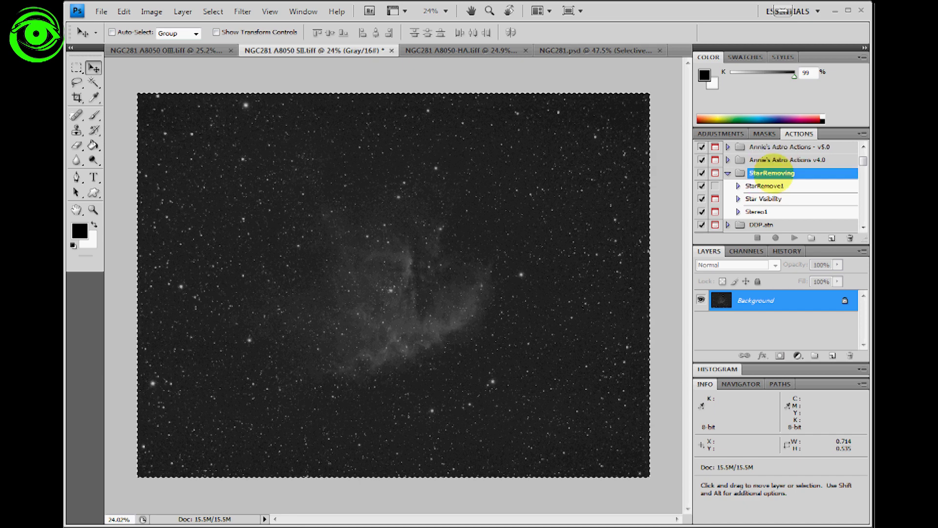
pyautogui.click(768, 186)
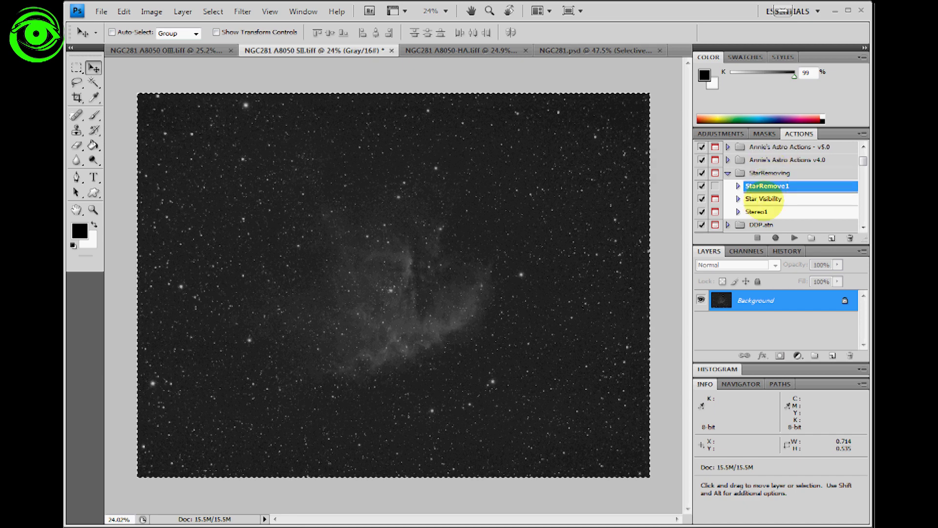
pyautogui.click(794, 238)
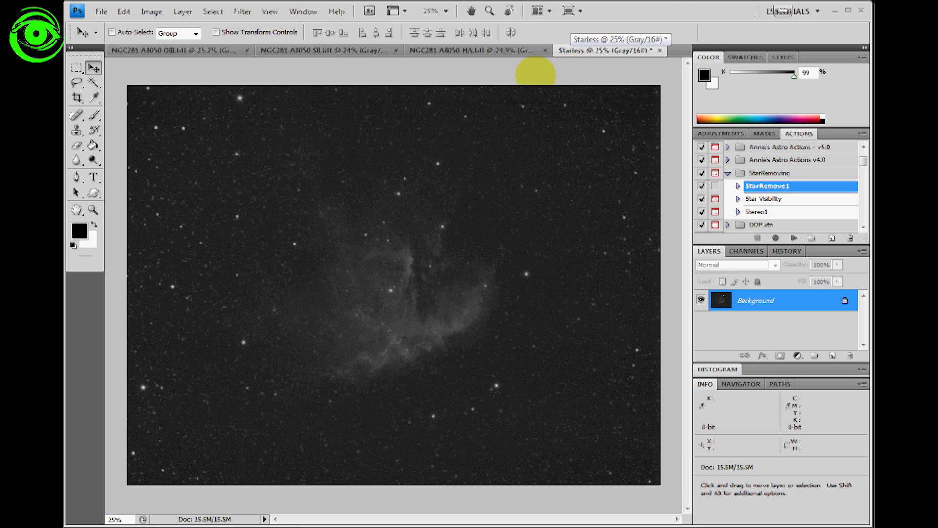
# Inspect the Starless image up close for stars left around the nebula and in the background.
pyautogui.hotkey('ctrl', '+')
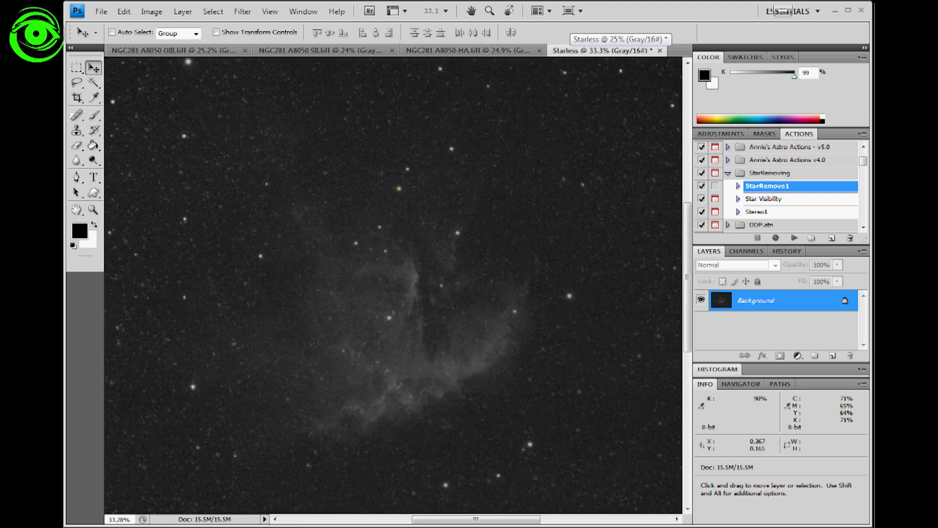
pyautogui.scroll(7, 411, 200)
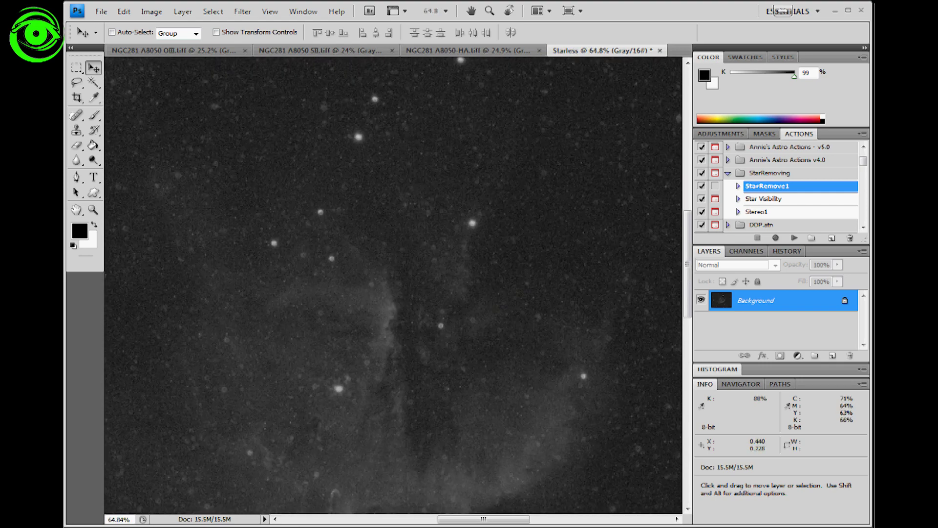
pyautogui.scroll(2, 495, 295)
pyautogui.scroll(-11, 393, 285)
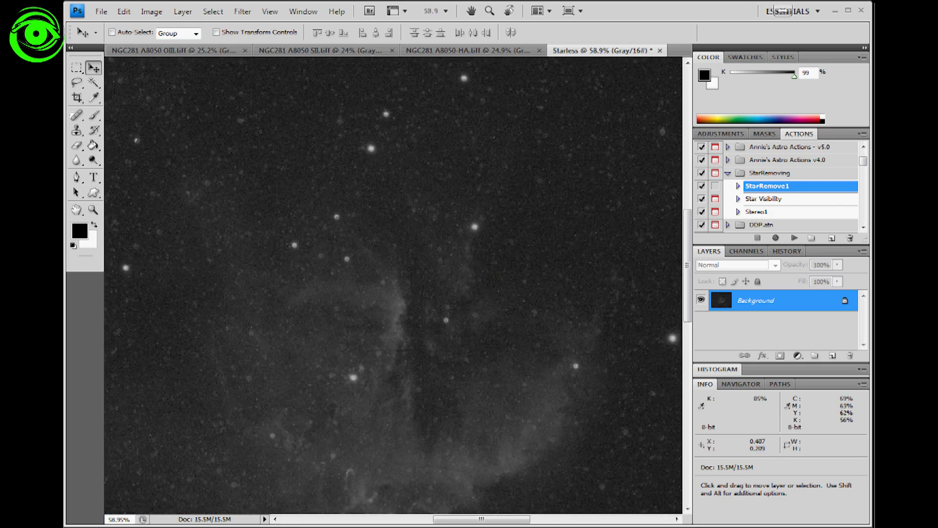
pyautogui.scroll(6, 147, 245)
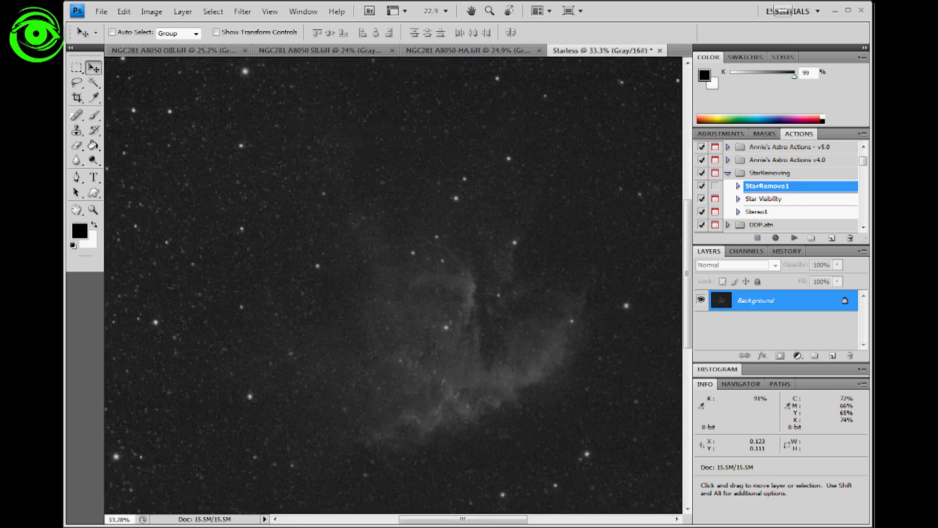
pyautogui.scroll(7, 259, 384)
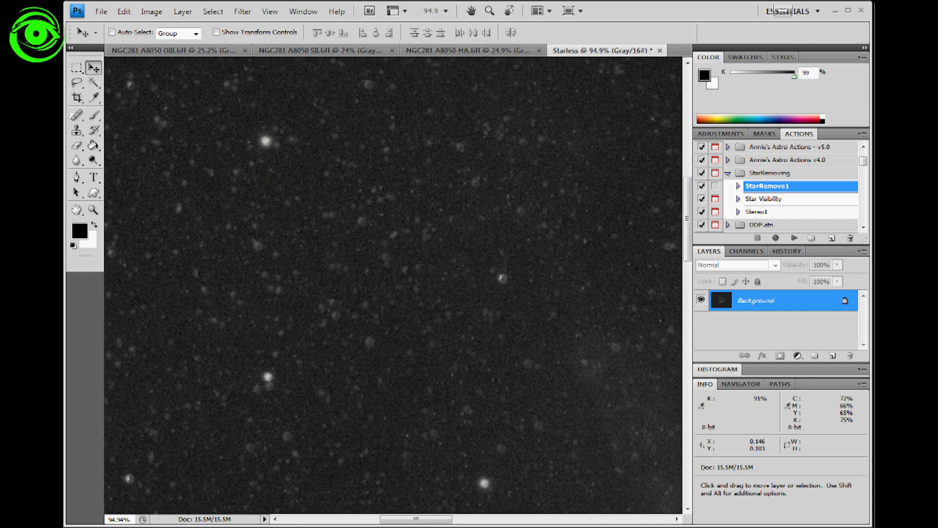
pyautogui.scroll(-1, 266, 168)
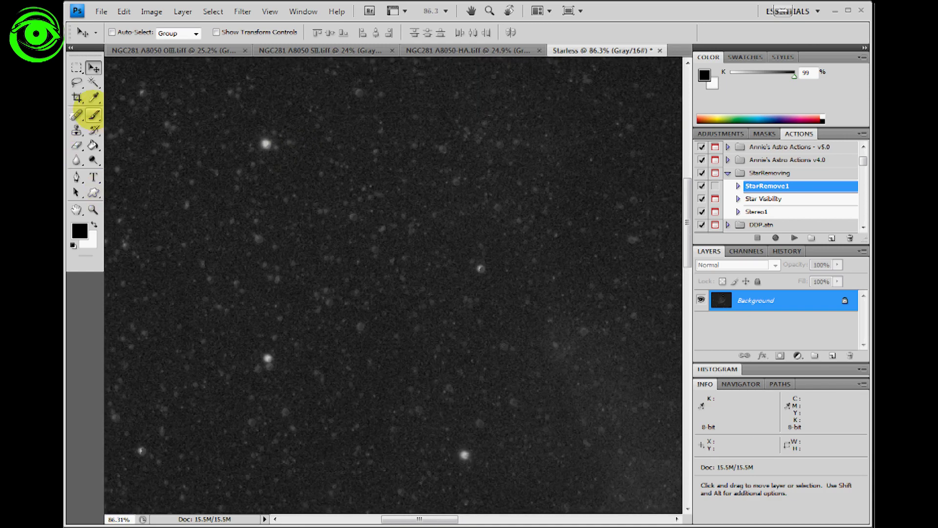
# Set up the Healing Brush with a 40 px brush and a sampled source in the background sky.
pyautogui.click(77, 116)
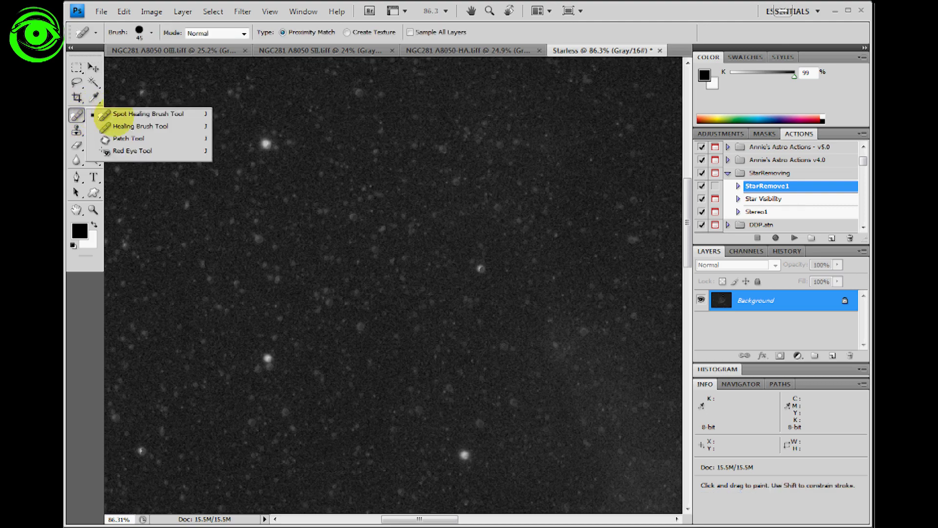
pyautogui.click(104, 126)
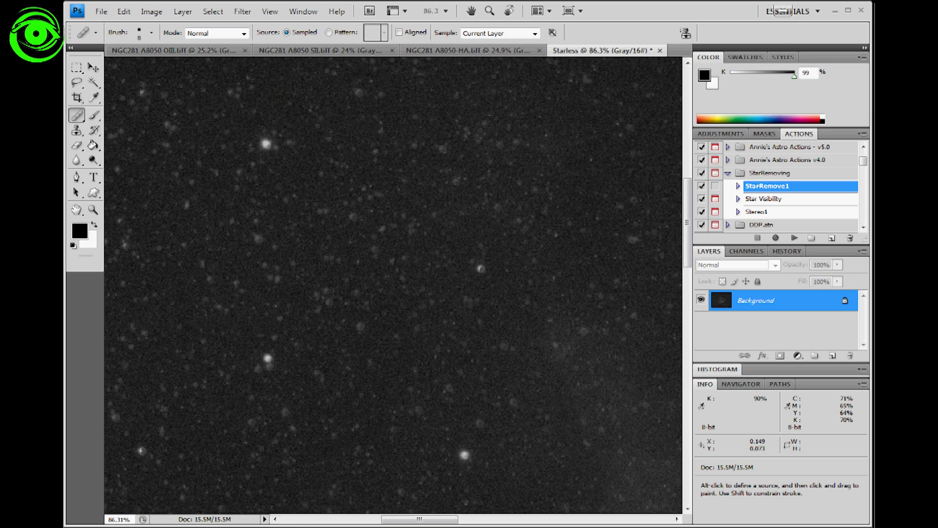
pyautogui.press('alt')
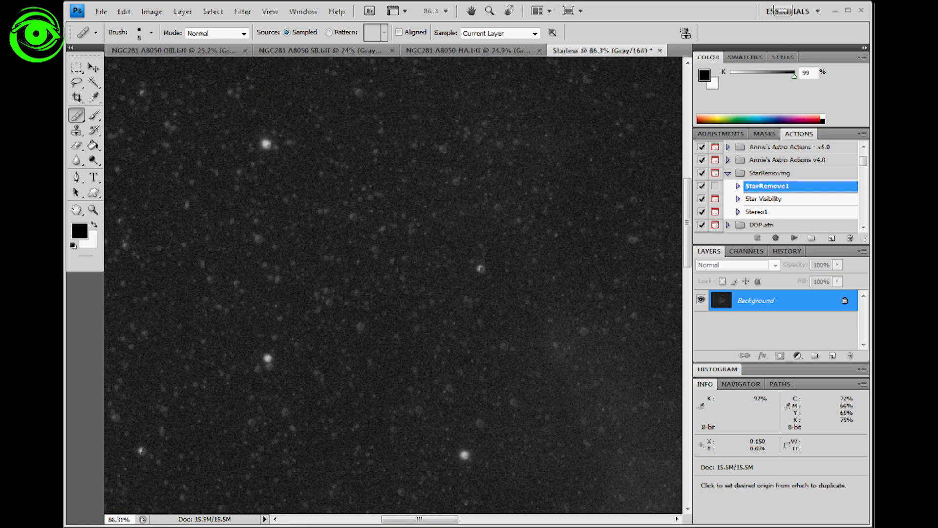
pyautogui.press('alt')
pyautogui.press('alt')
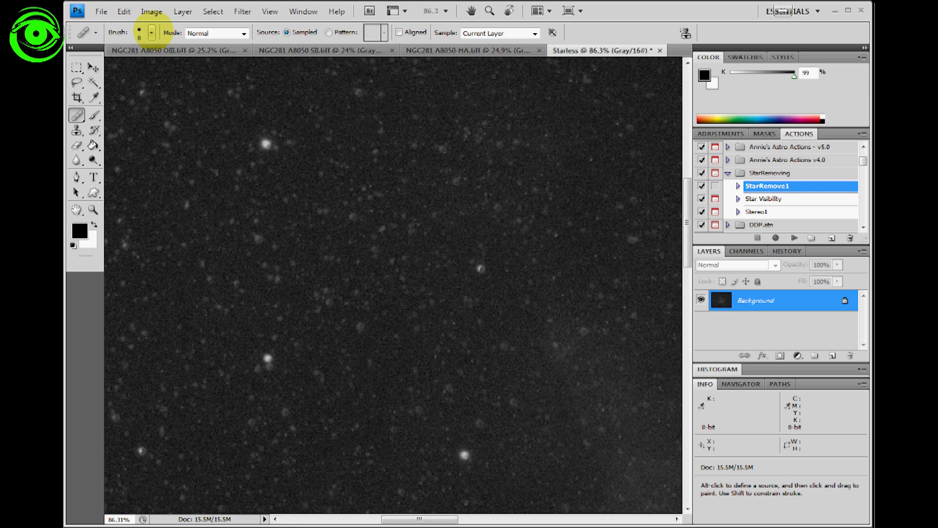
pyautogui.click(152, 33)
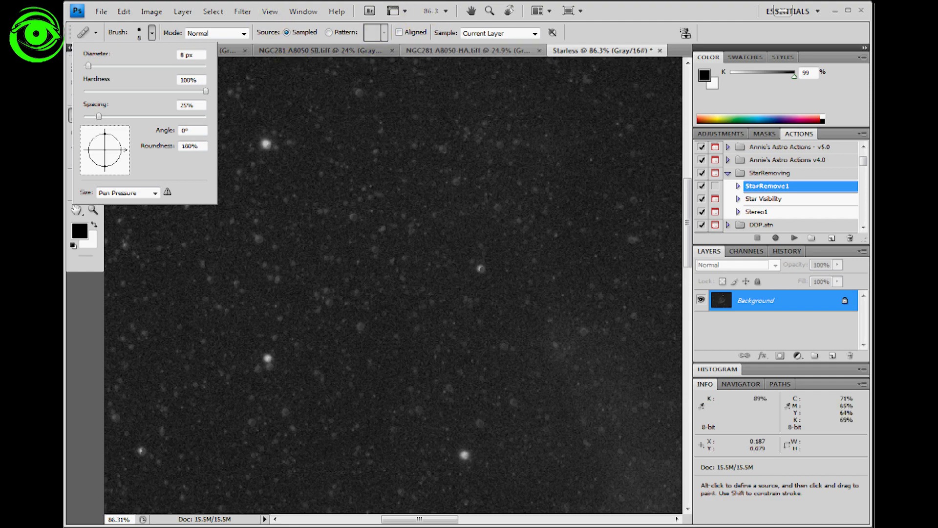
pyautogui.click(469, 50)
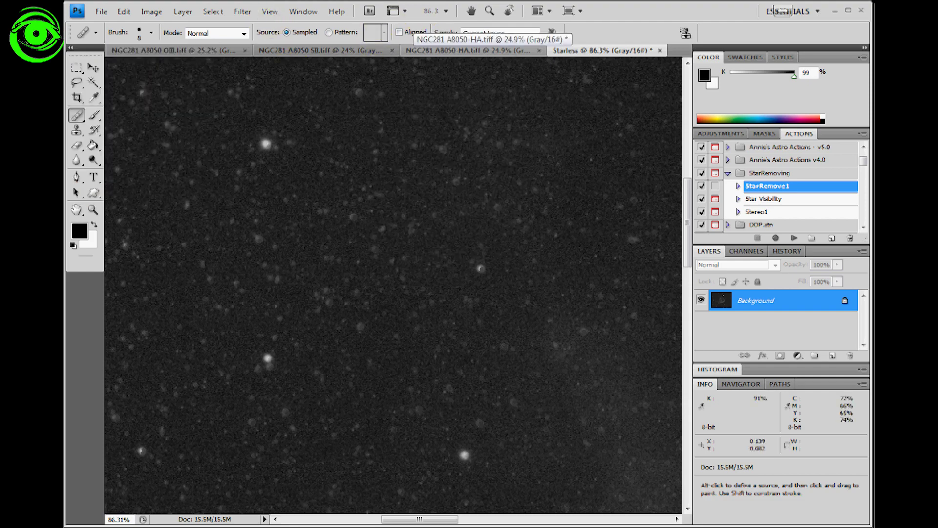
pyautogui.press(']')
pyautogui.press(']')
pyautogui.press(']')
# Heal away the bright star in the upper left area of the Starless image, comparing before and after.
pyautogui.click(267, 144)
pyautogui.hotkey('ctrl', 'z')
pyautogui.click(267, 144)
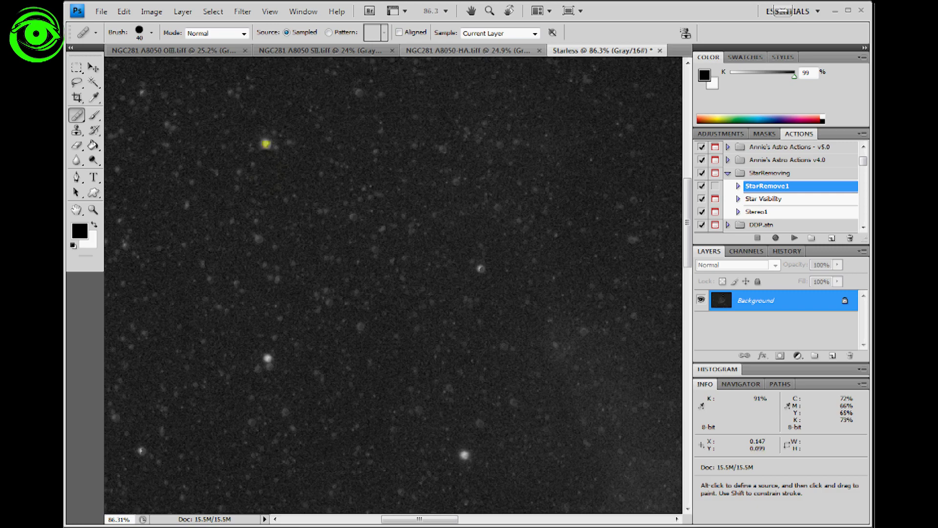
pyautogui.hotkey('ctrl', 'z')
pyautogui.hotkey('ctrl', 'z')
pyautogui.hotkey('ctrl', 'z')
pyautogui.hotkey('ctrl', 'z')
pyautogui.hotkey('ctrl', 'z')
pyautogui.hotkey('ctrl', 'z')
# Heal away the other four bright leftover stars in the zoomed-in area of the Starless image.
pyautogui.click(268, 361)
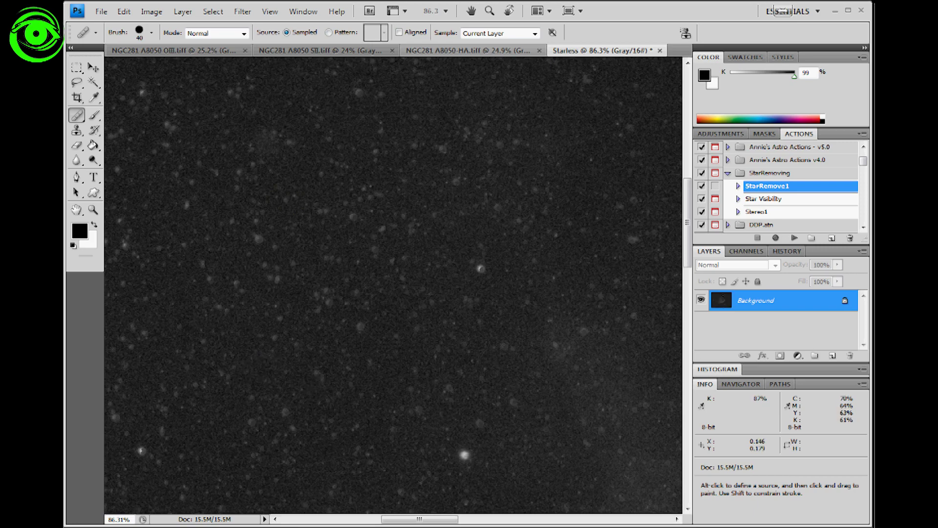
pyautogui.click(479, 268)
pyautogui.click(464, 455)
pyautogui.click(140, 450)
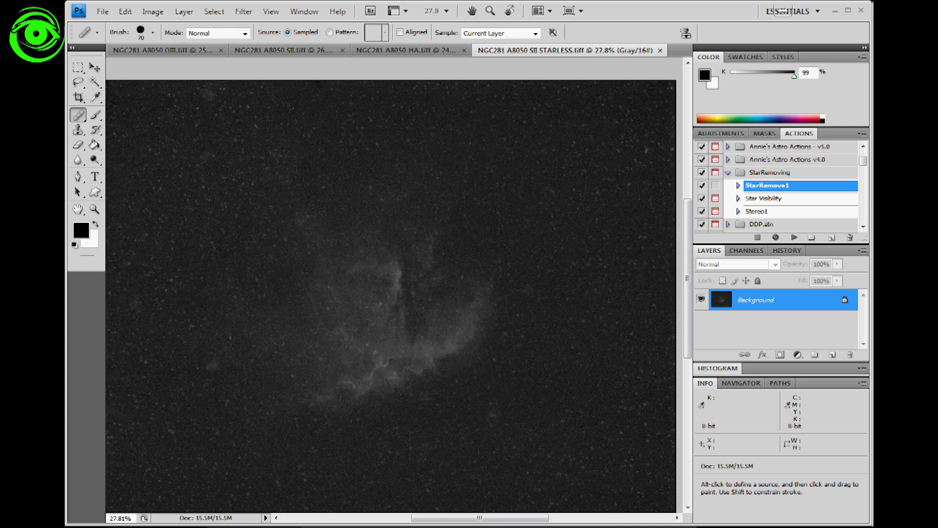
# Compare the NGC281 A8050 SII STARLESS image with the original SII image and examine its nebula detail.
pyautogui.click(338, 76)
pyautogui.click(370, 75)
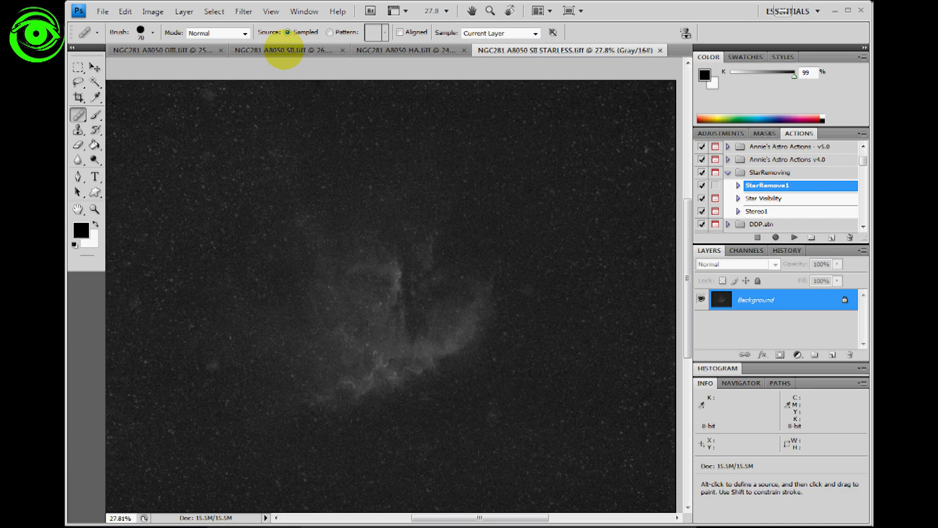
pyautogui.click(283, 50)
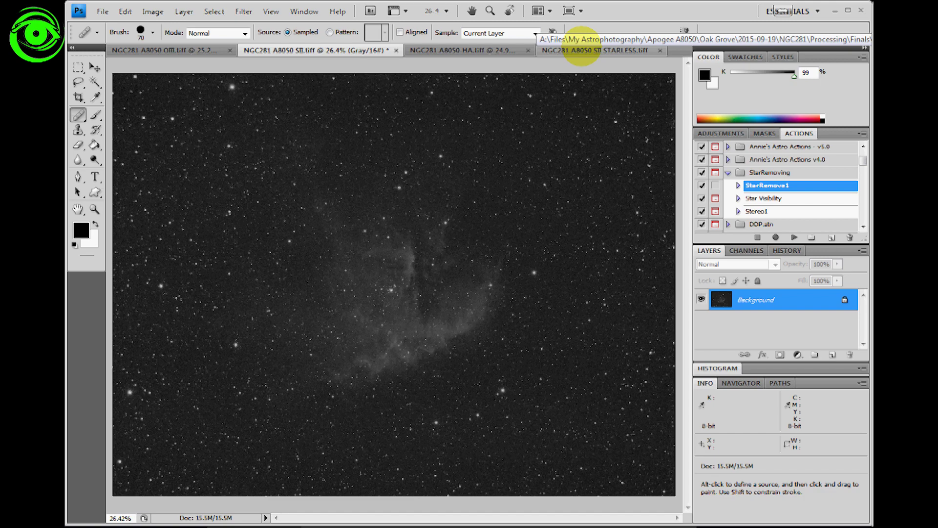
pyautogui.click(582, 49)
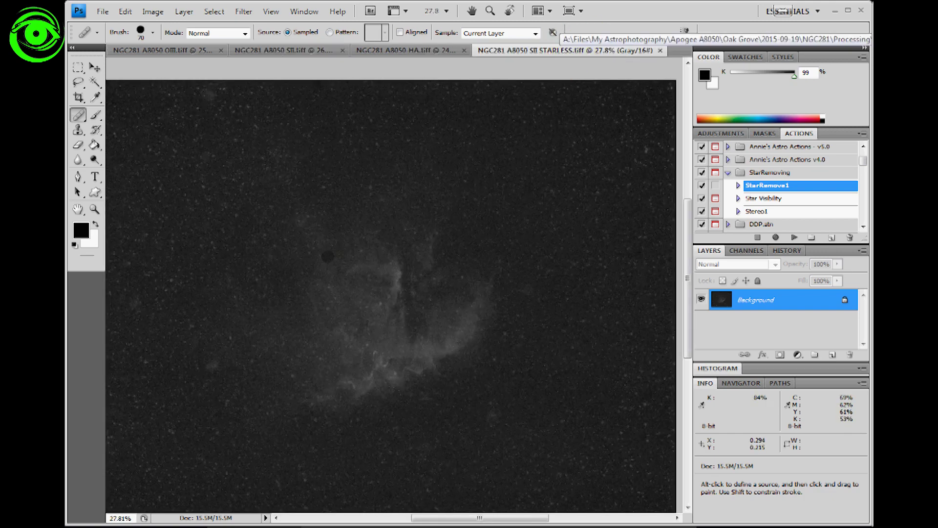
pyautogui.moveTo(396, 271); pyautogui.dragTo(396, 345)
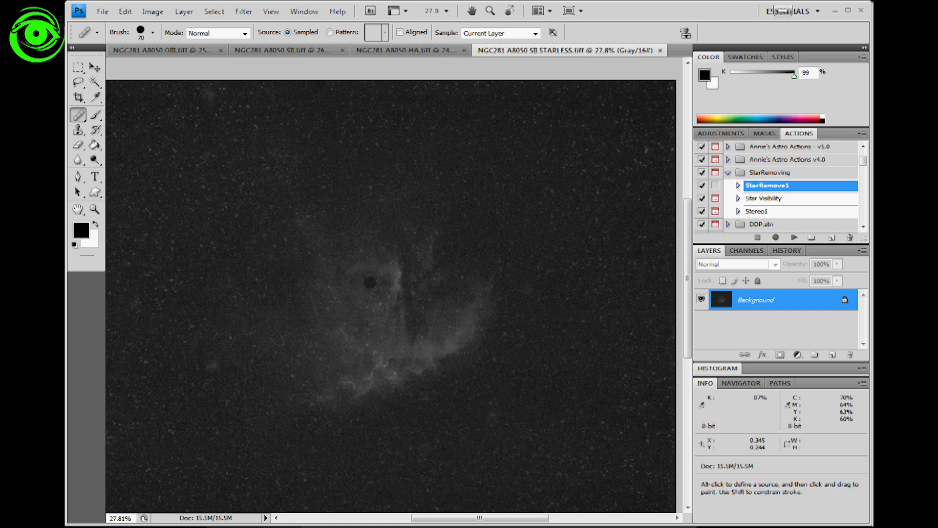
pyautogui.scroll(1, 370, 284)
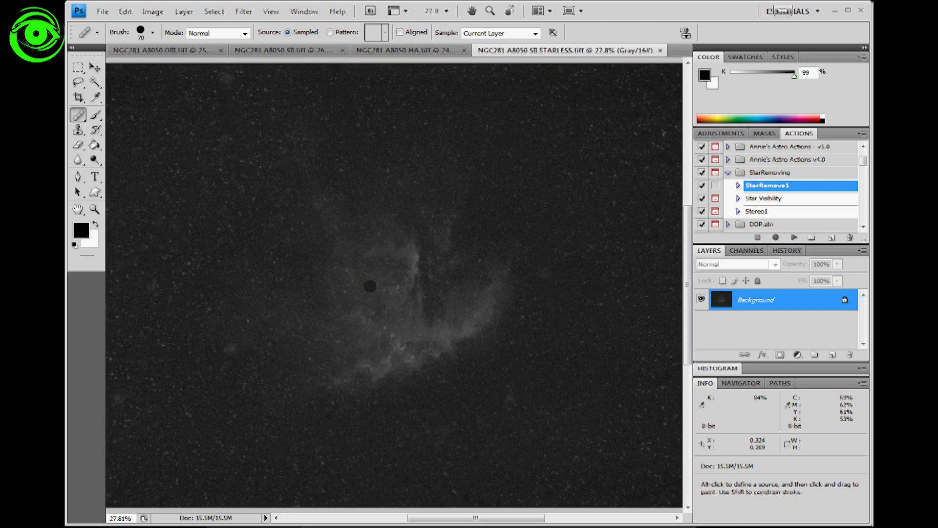
pyautogui.scroll(-1, 370, 286)
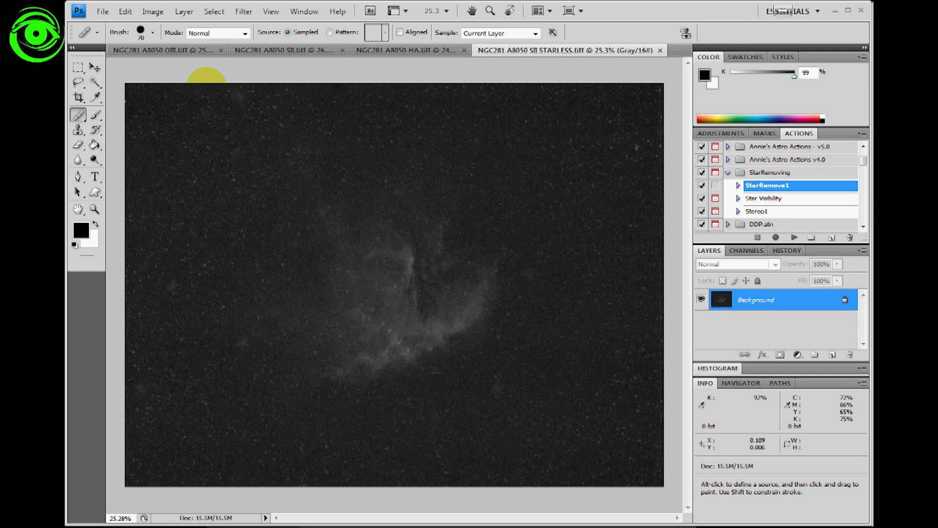
# Brighten the SII STARLESS image with Curves, mapping input 44 to 66, 127 to 179 and 255 to 251.
pyautogui.press('ctrl')
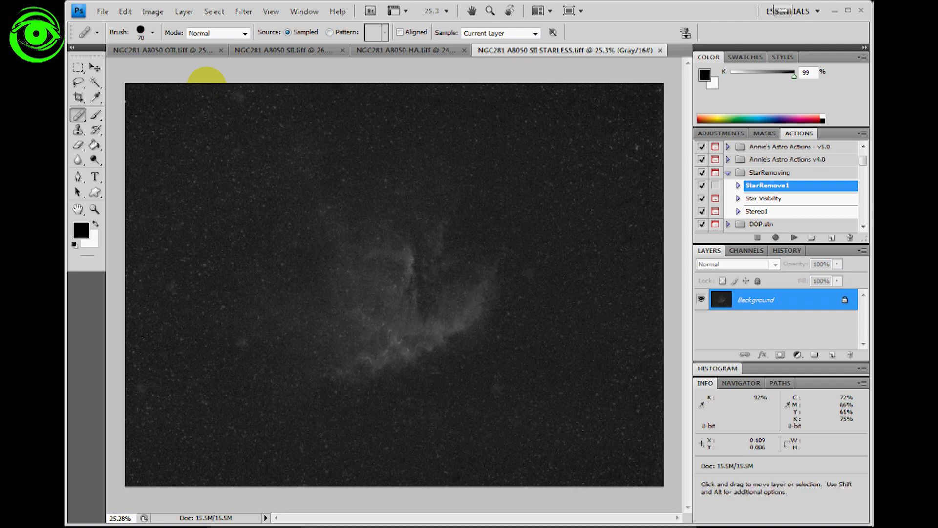
pyautogui.press('i')
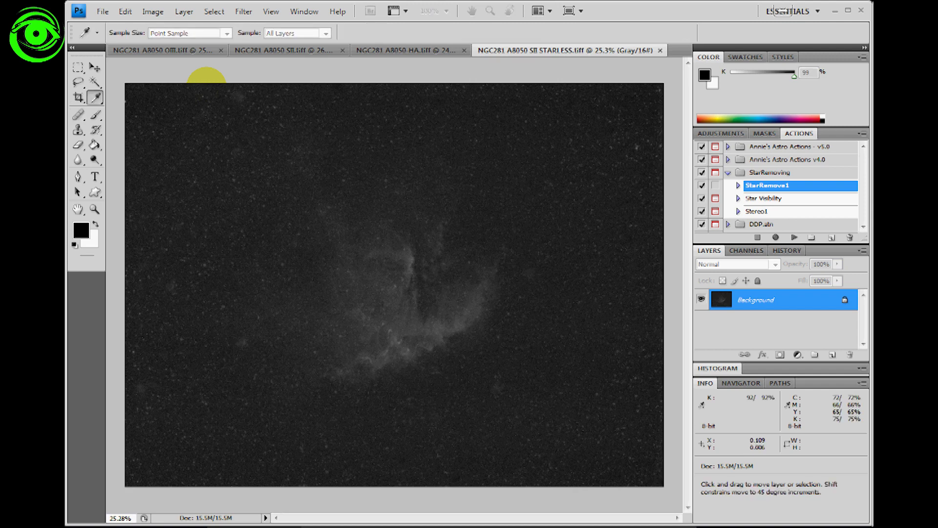
pyautogui.hotkey('ctrl', 'm')
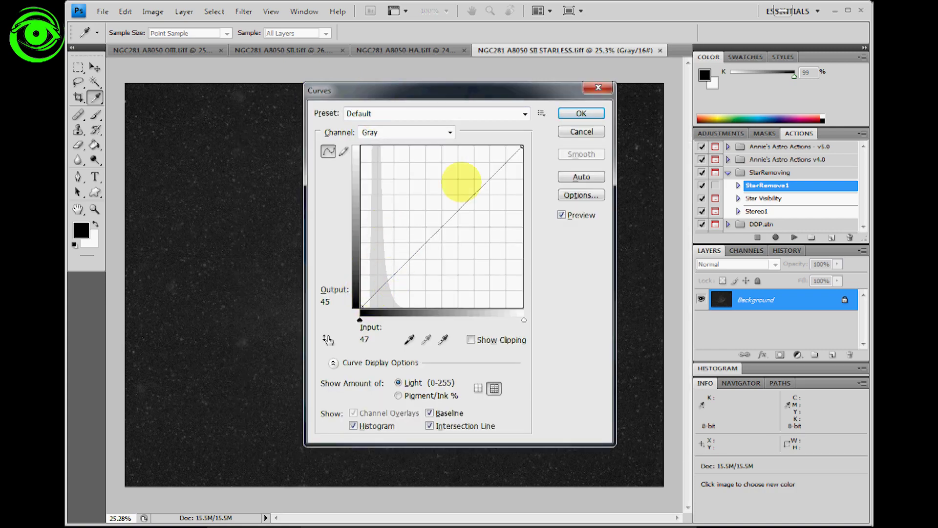
pyautogui.moveTo(450, 83); pyautogui.dragTo(696, 75)
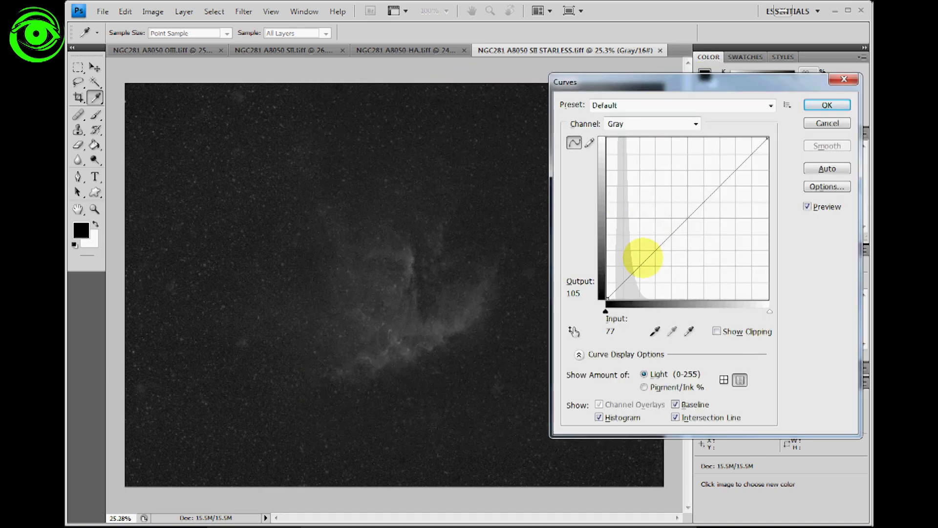
pyautogui.moveTo(637, 263); pyautogui.dragTo(635, 257)
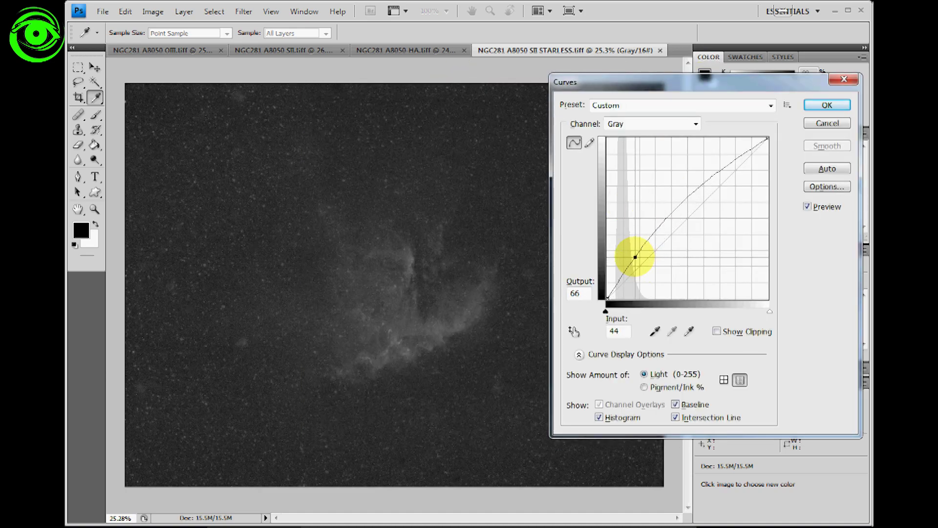
pyautogui.moveTo(767, 138); pyautogui.dragTo(767, 141)
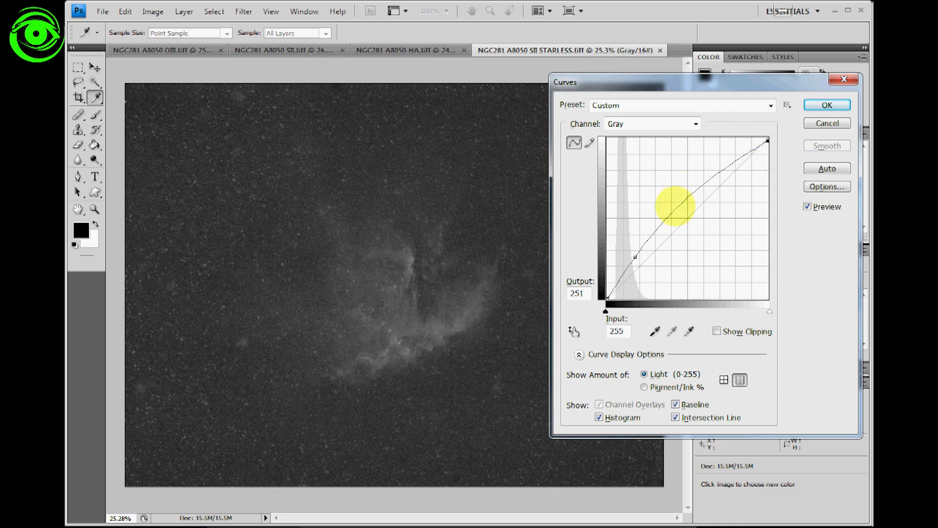
pyautogui.moveTo(687, 195); pyautogui.dragTo(687, 187)
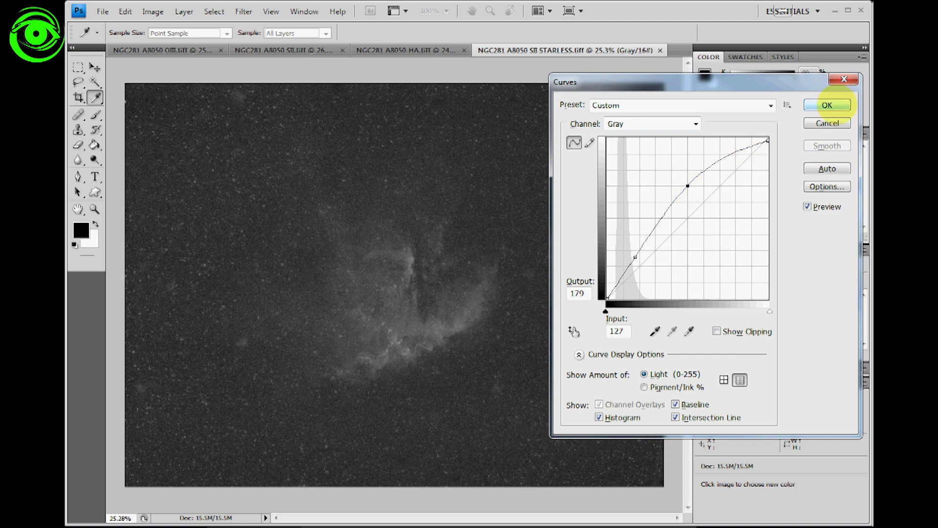
pyautogui.click(836, 104)
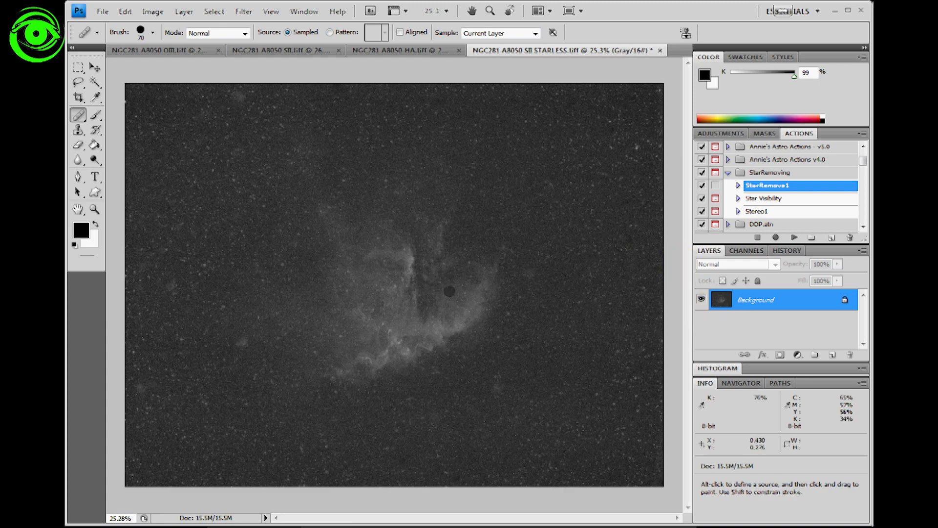
# Inspect the nebula detail in the SII STARLESS image and adjust its tones with Levels.
pyautogui.click(95, 67)
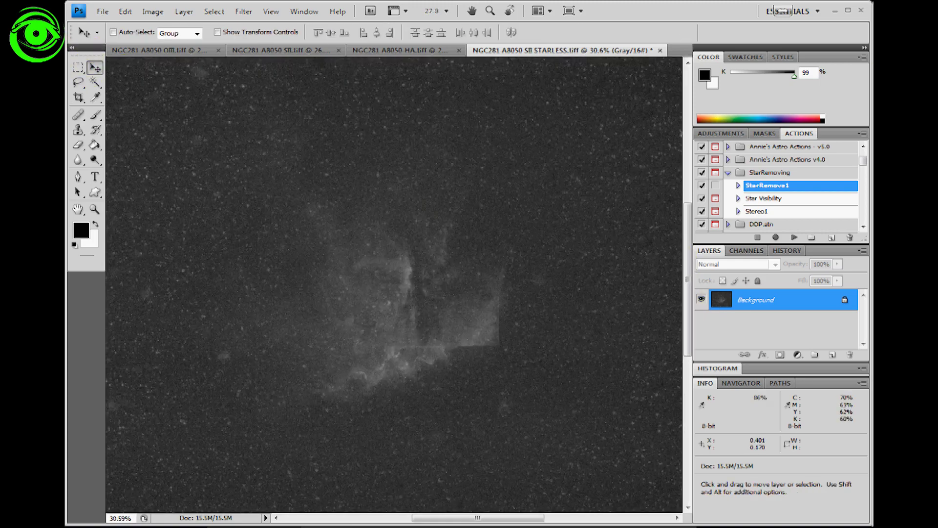
pyautogui.scroll(3, 418, 274)
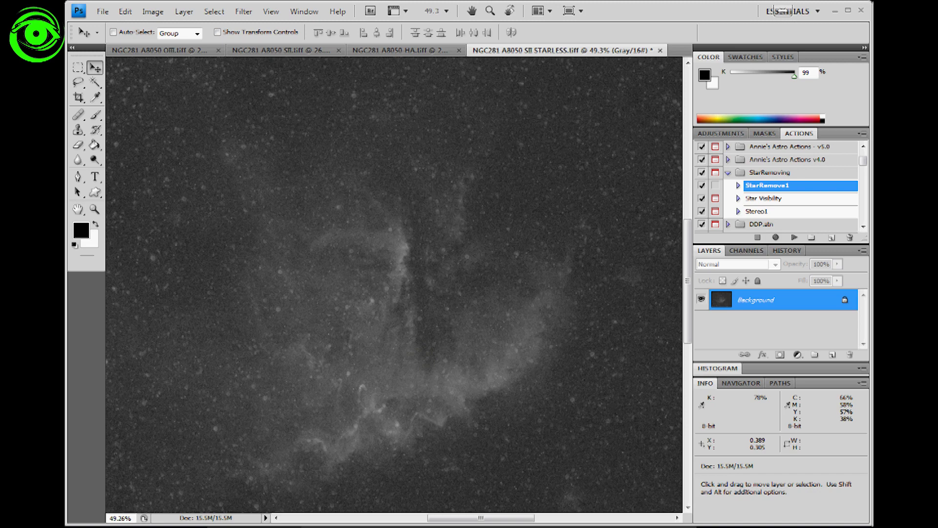
pyautogui.scroll(-3, 419, 273)
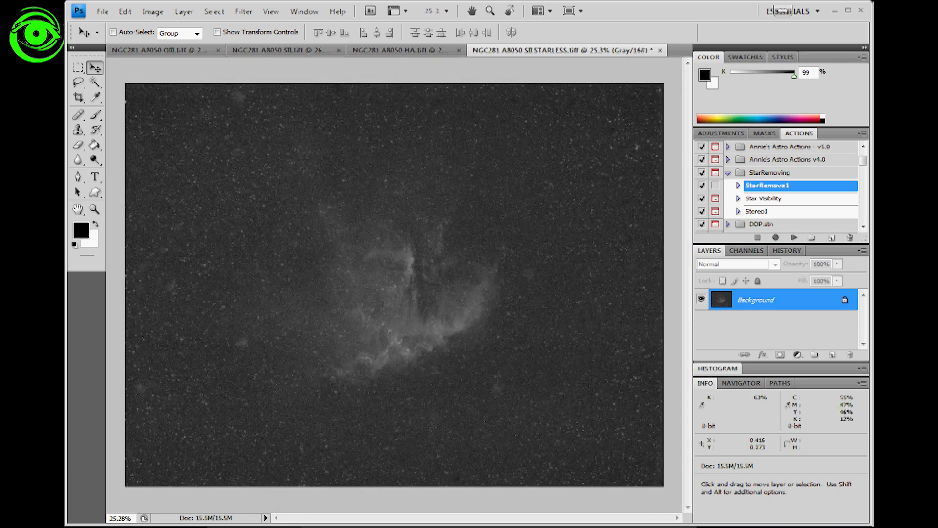
pyautogui.scroll(1, 418, 273)
pyautogui.scroll(-1, 419, 274)
pyautogui.hotkey('ctrl', 'l')
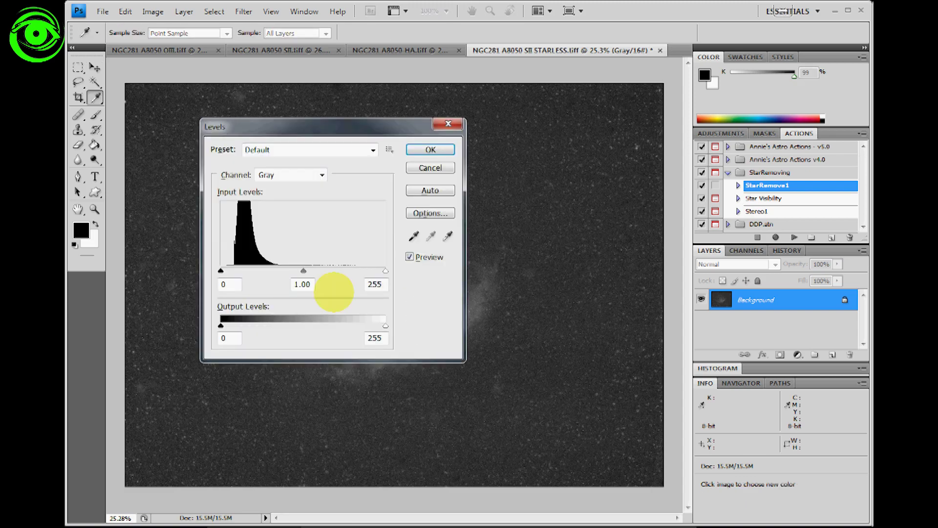
pyautogui.moveTo(398, 122); pyautogui.dragTo(714, 94)
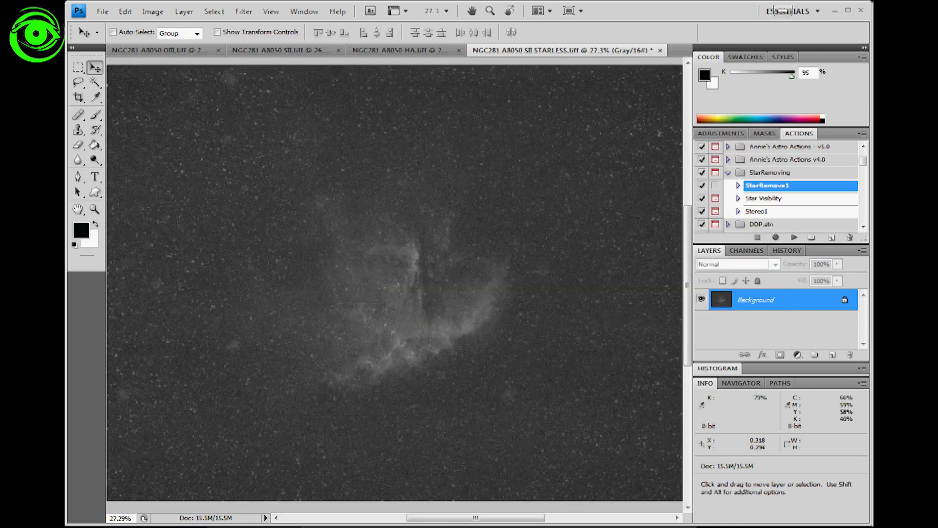
pyautogui.scroll(-1, 394, 284)
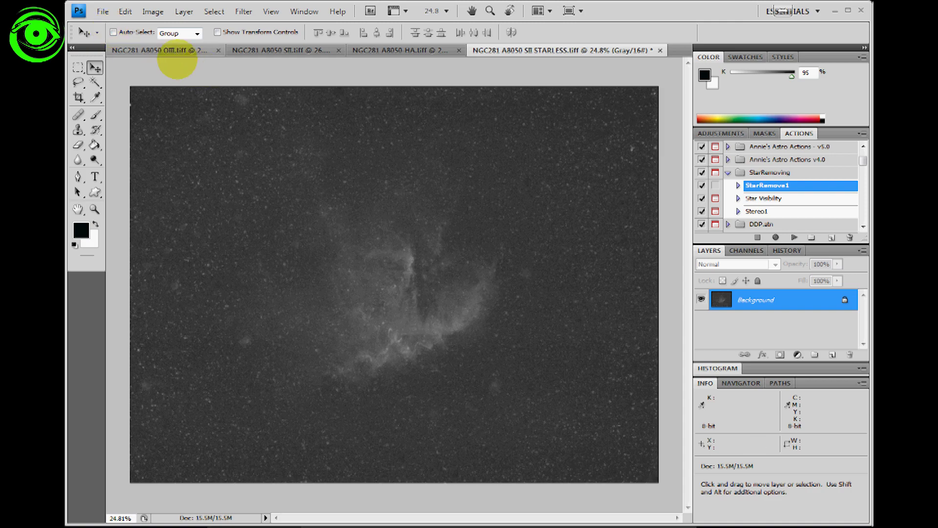
# Save the SII STARLESS image and close the original SII image without saving its changes.
pyautogui.click(103, 10)
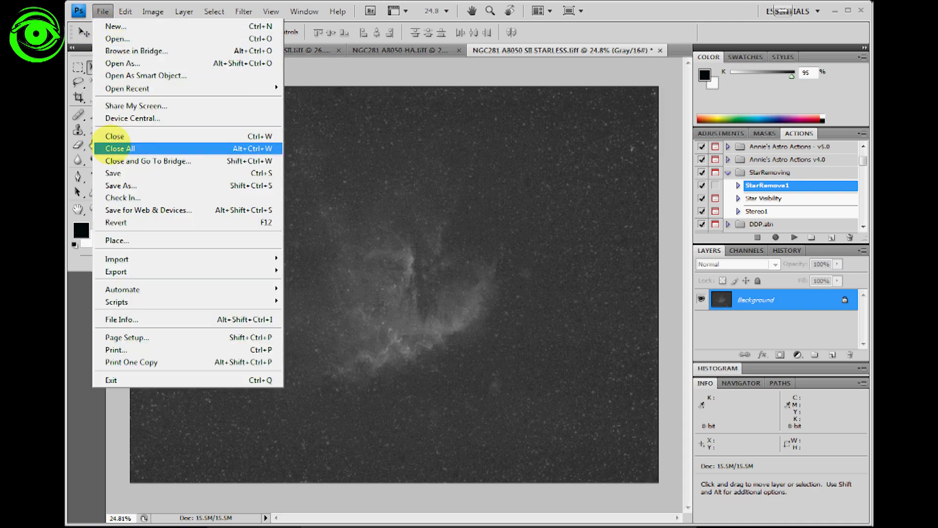
pyautogui.click(119, 149)
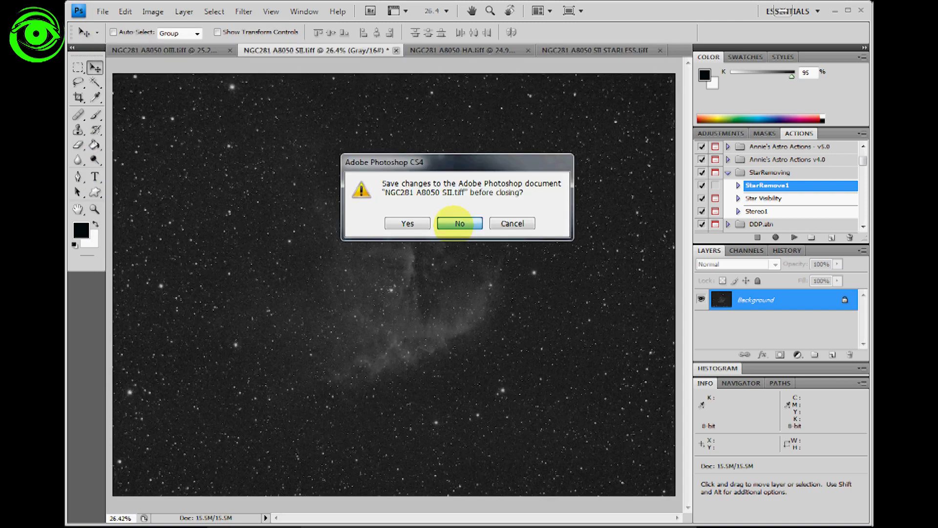
pyautogui.click(459, 223)
# Run the StarRemove1 action on the NGC281 A8050 OIII image and inspect the resulting Starless image.
pyautogui.click(190, 50)
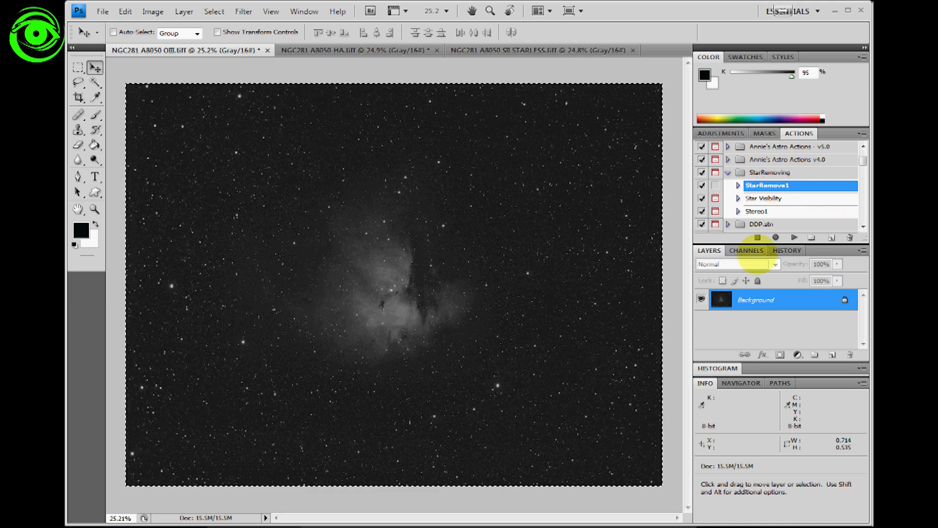
pyautogui.click(793, 237)
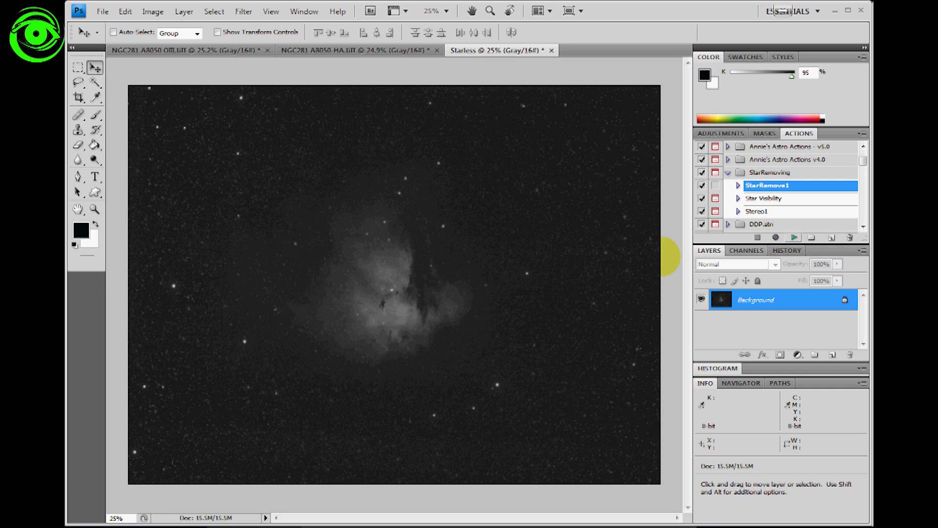
pyautogui.scroll(2, 364, 271)
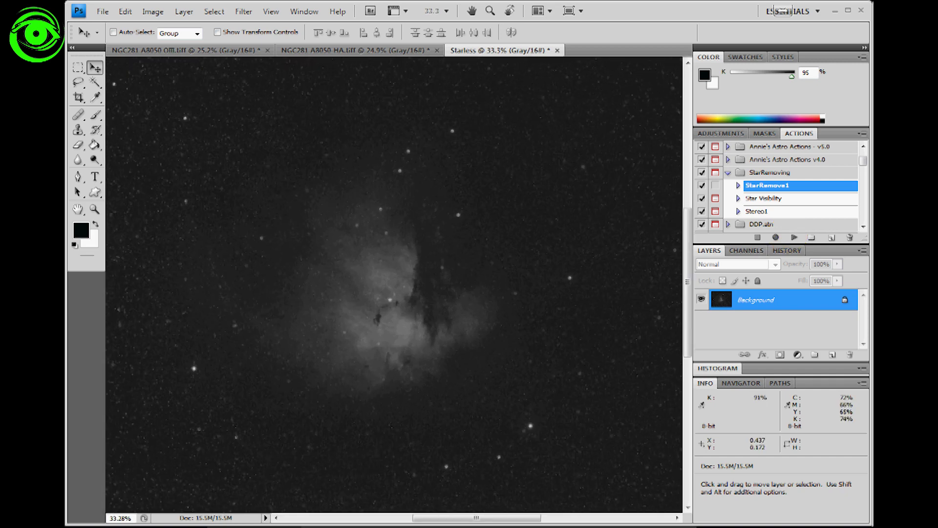
pyautogui.scroll(-1, 364, 272)
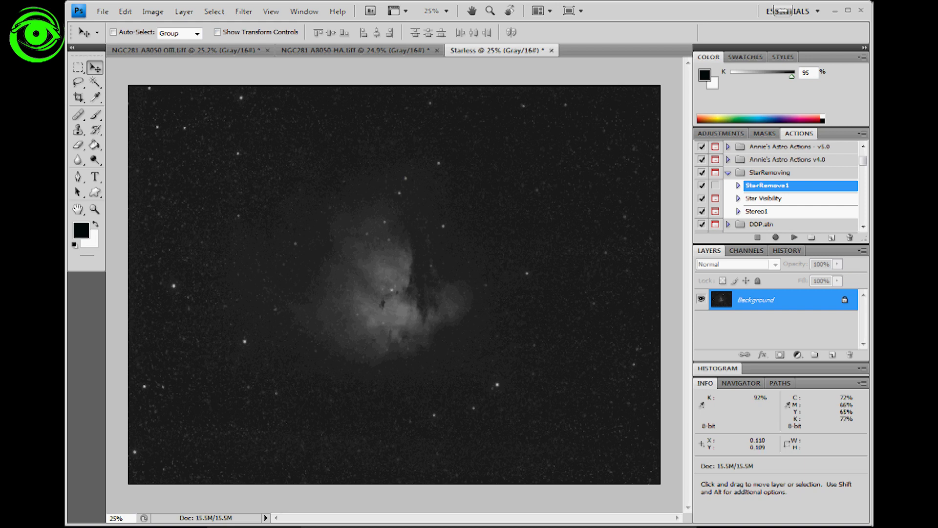
# Heal away the bright star in the upper left sky of the OIII Starless image with the Healing Brush, sampling nearby background.
pyautogui.click(78, 115)
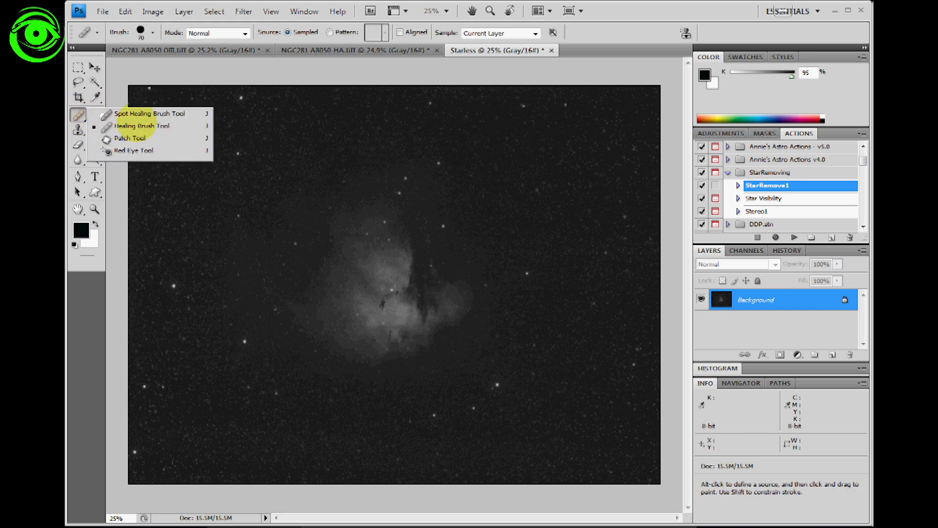
pyautogui.click(141, 125)
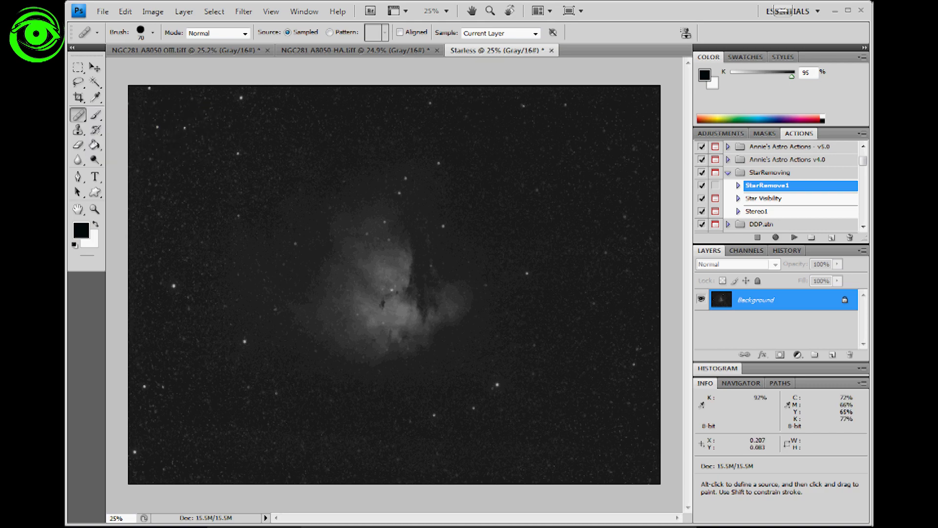
pyautogui.scroll(5, 293, 220)
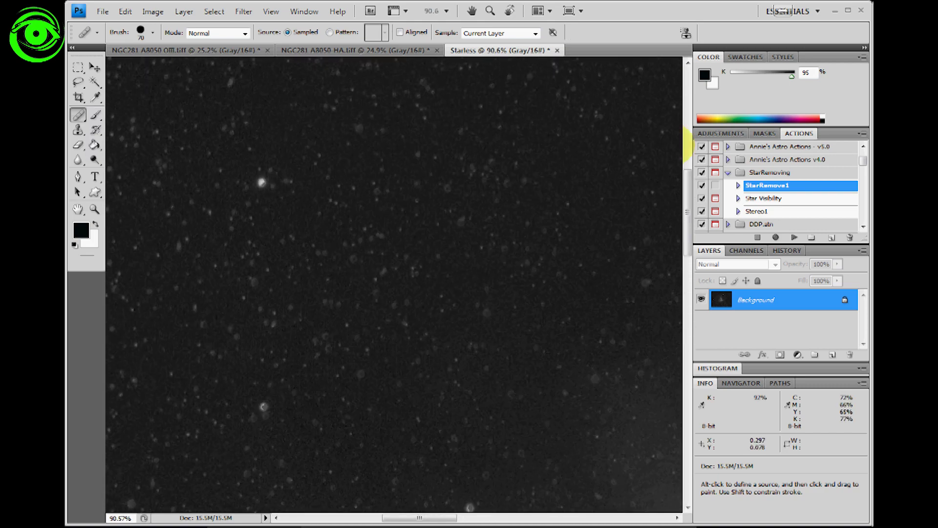
pyautogui.moveTo(688, 185); pyautogui.dragTo(686, 168)
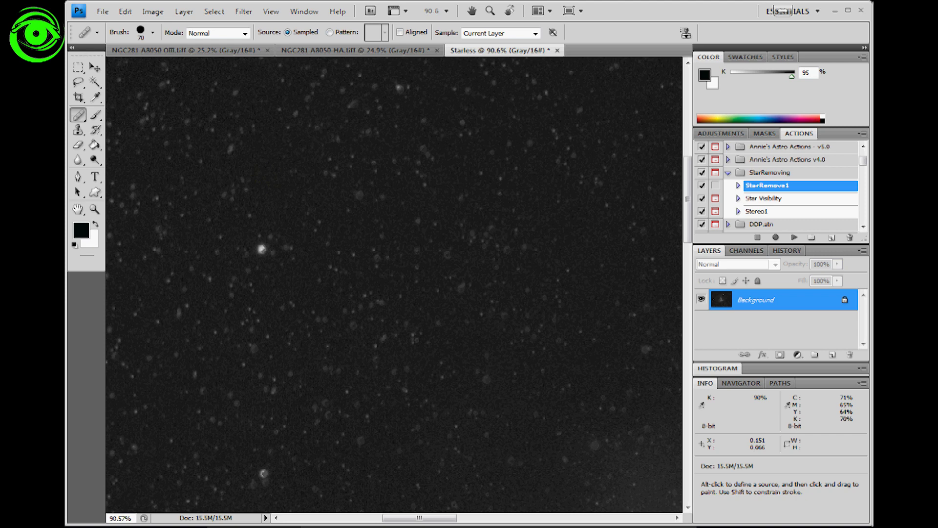
pyautogui.press('alt')
pyautogui.click(261, 250)
pyautogui.hotkey('ctrl', 'z')
pyautogui.click(261, 249)
pyautogui.hotkey('ctrl', 'z')
pyautogui.click(261, 250)
pyautogui.click(259, 247)
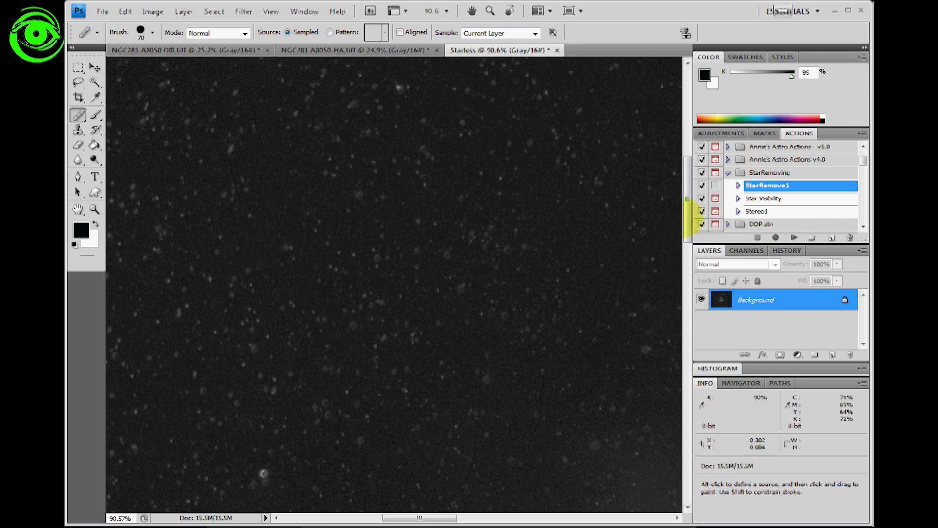
# Heal away the remaining bright stars down the left side of the OIII Starless image.
pyautogui.moveTo(687, 199); pyautogui.dragTo(688, 255)
pyautogui.click(468, 285)
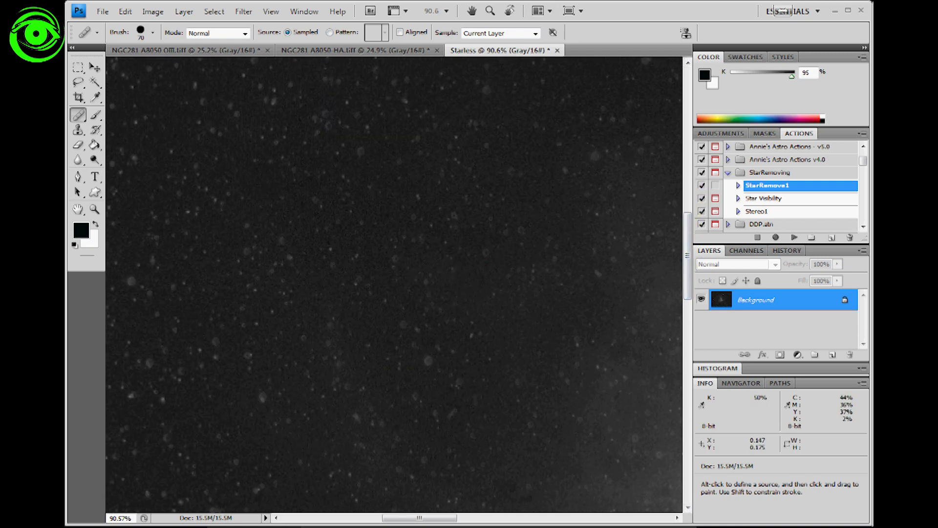
pyautogui.moveTo(687, 239); pyautogui.dragTo(700, 327)
pyautogui.click(285, 201)
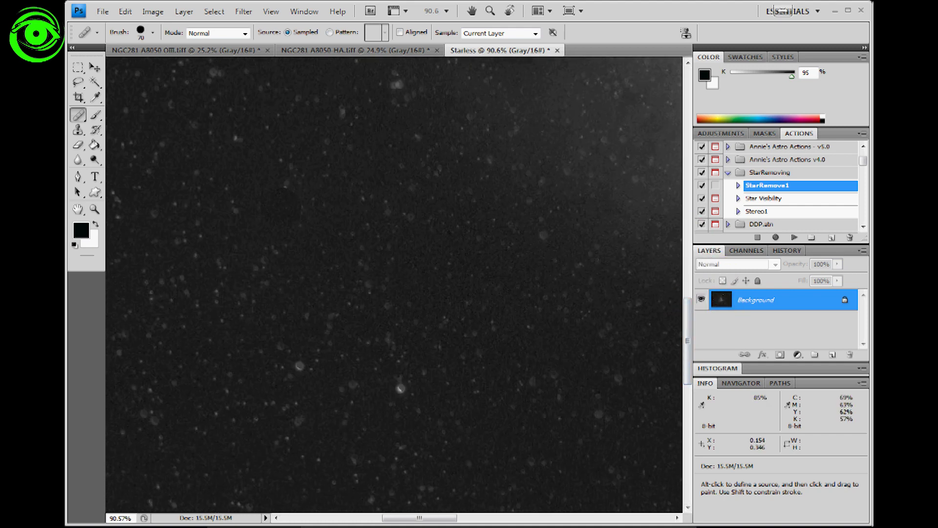
pyautogui.click(400, 388)
pyautogui.click(298, 366)
pyautogui.click(351, 385)
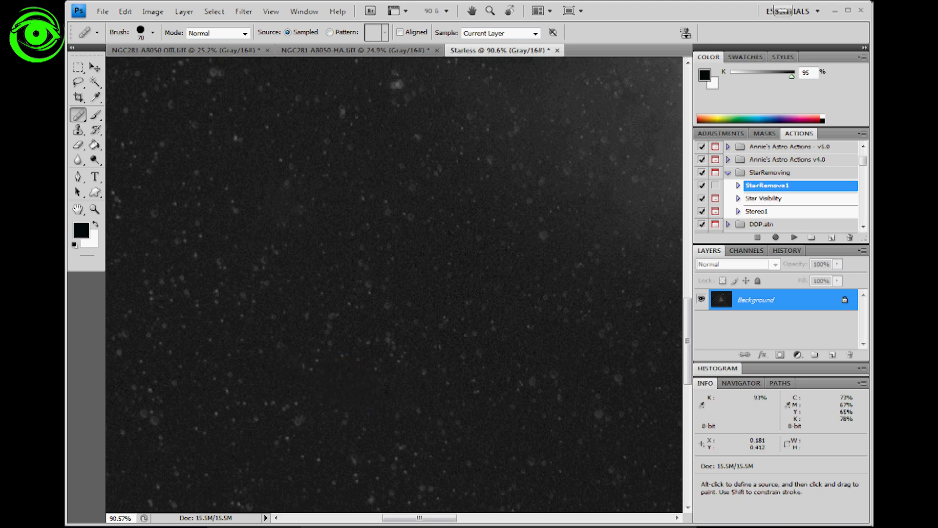
# Heal away the bright star in the nebula's core, sampling the source from nearby nebulosity.
pyautogui.moveTo(420, 517); pyautogui.dragTo(483, 517)
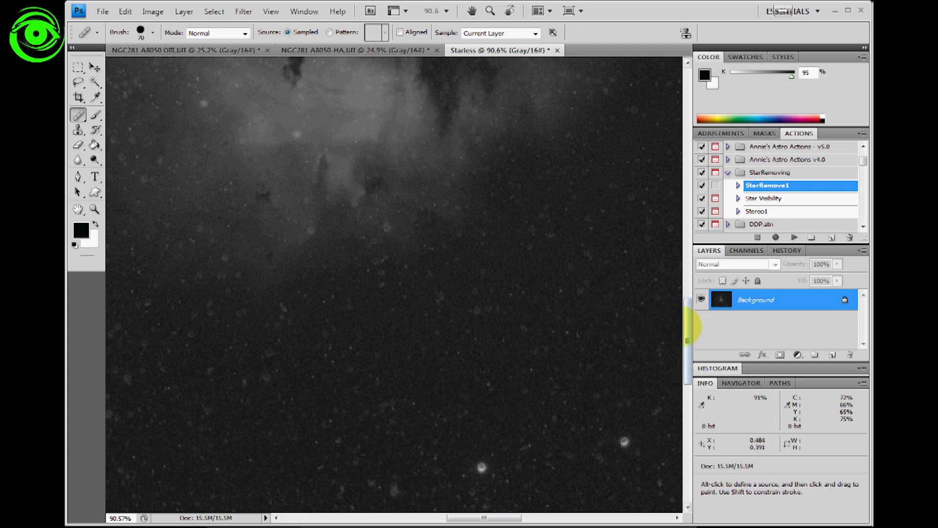
pyautogui.moveTo(689, 318)
pyautogui.mouseDown()
pyautogui.moveTo(682, 273)
pyautogui.moveTo(670, 270)
pyautogui.mouseUp()
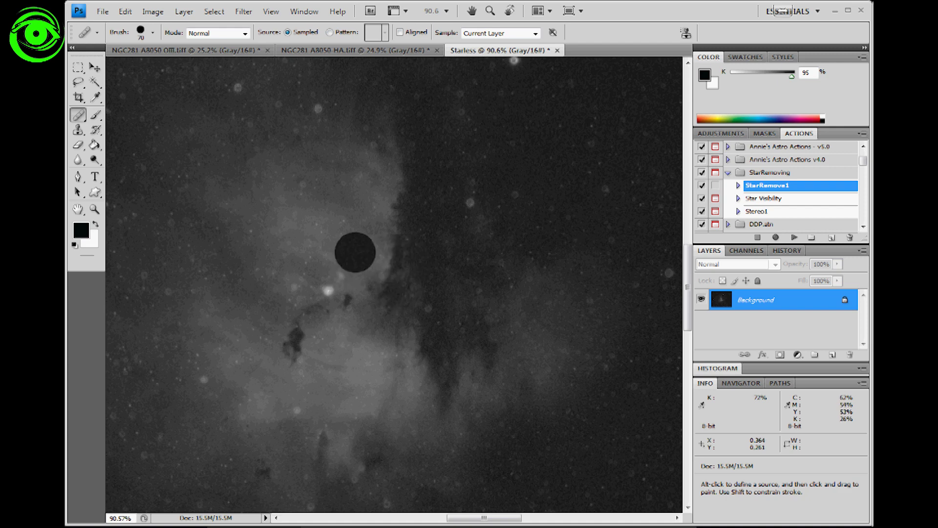
pyautogui.press('alt')
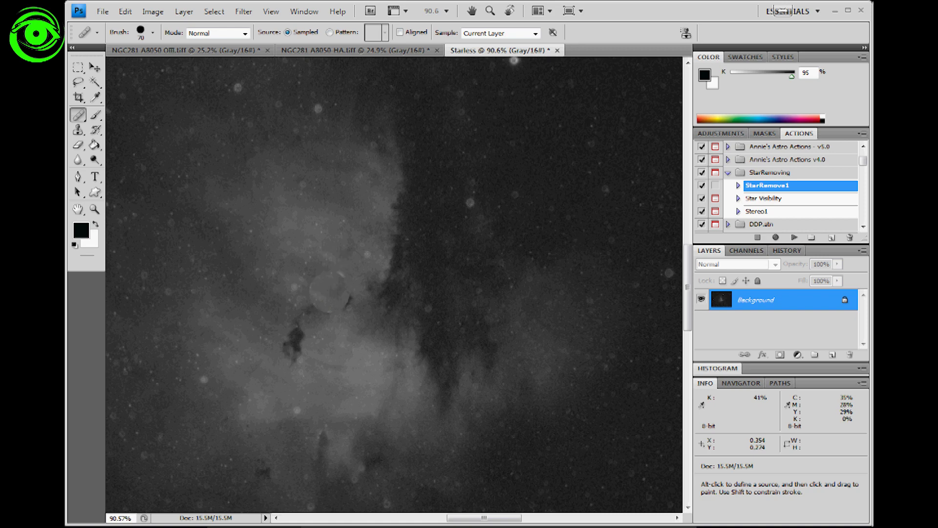
pyautogui.keyDown('alt'); pyautogui.click(376, 300); pyautogui.keyUp('alt')
pyautogui.click(328, 292)
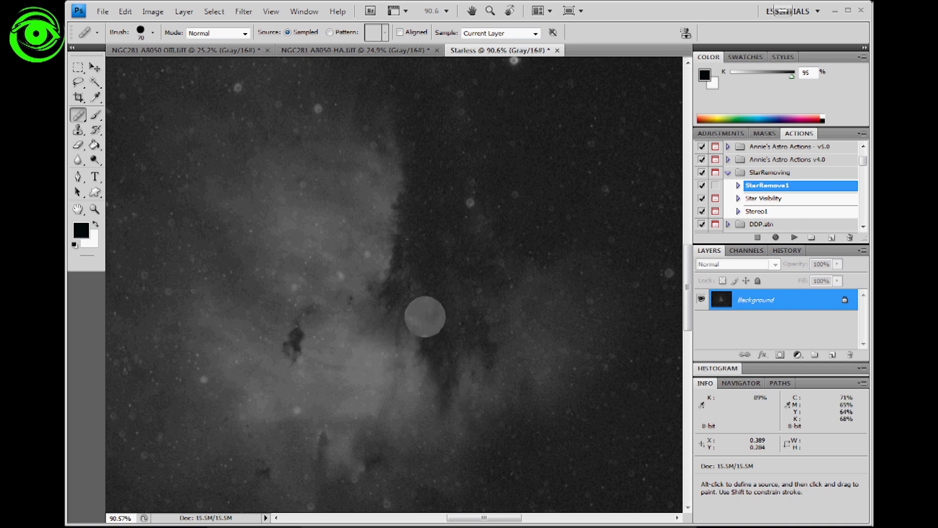
# Heal away the bright star in the dark sky to the upper right of the nebula, using a sampled sky source.
pyautogui.scroll(-2, 425, 317)
pyautogui.scroll(-2, 511, 241)
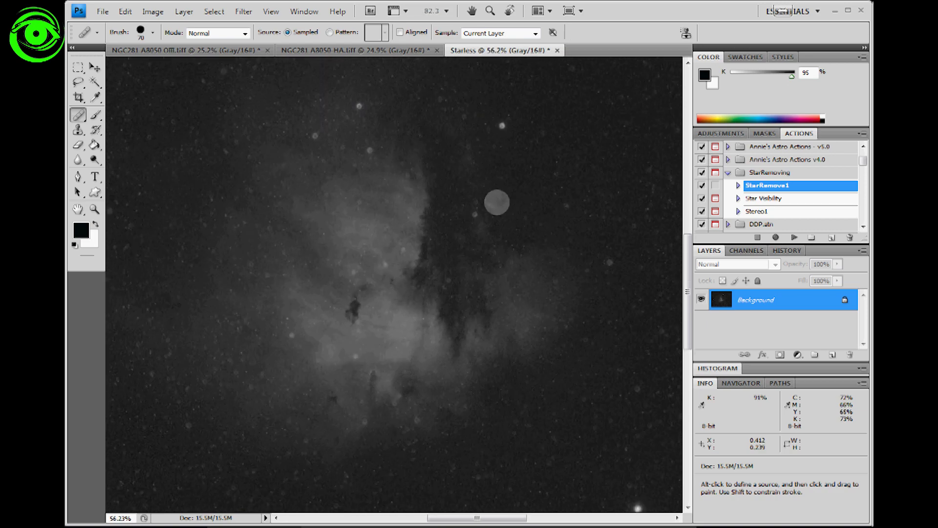
pyautogui.scroll(4, 574, 204)
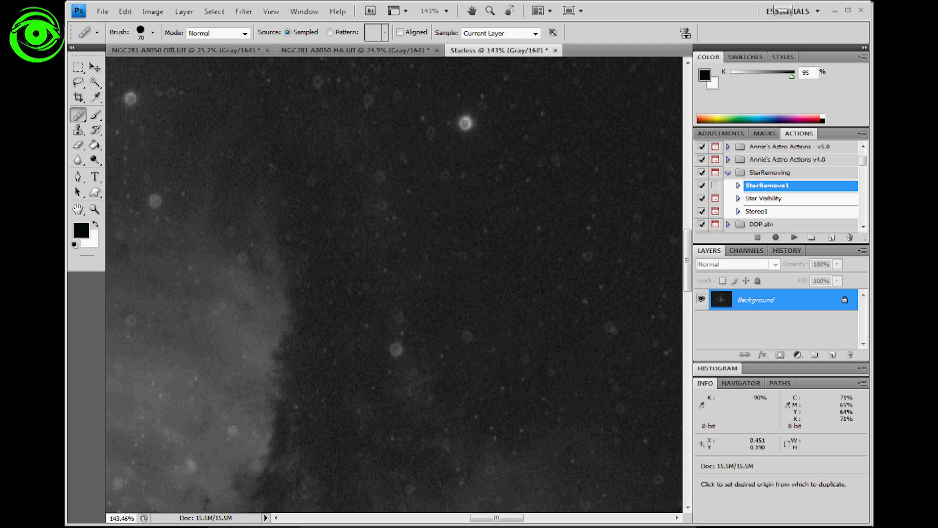
pyautogui.click(465, 124)
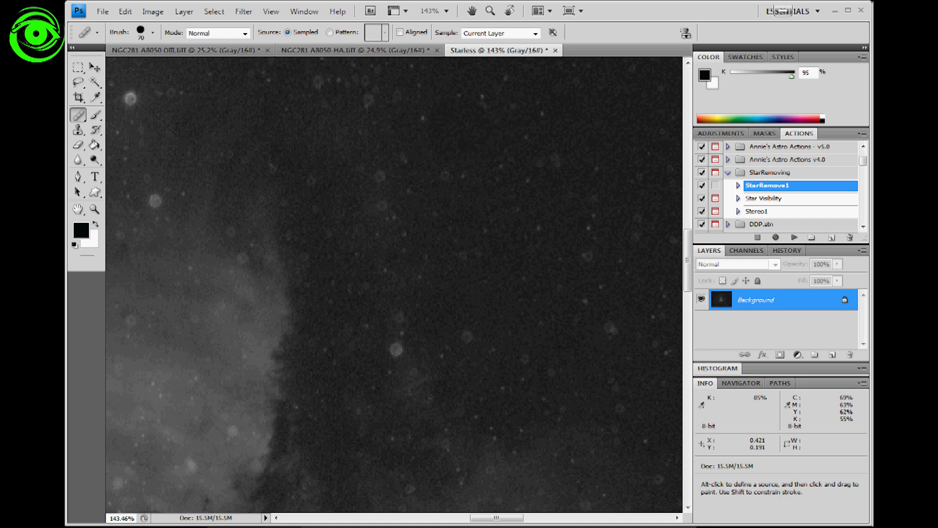
# Heal away the bright star in the sky above the nebula in the OIII Starless image, using a sampled dark sky source.
pyautogui.hotkey('ctrl', 'z')
pyautogui.hotkey('ctrl', 'z')
pyautogui.scroll(-2, 470, 251)
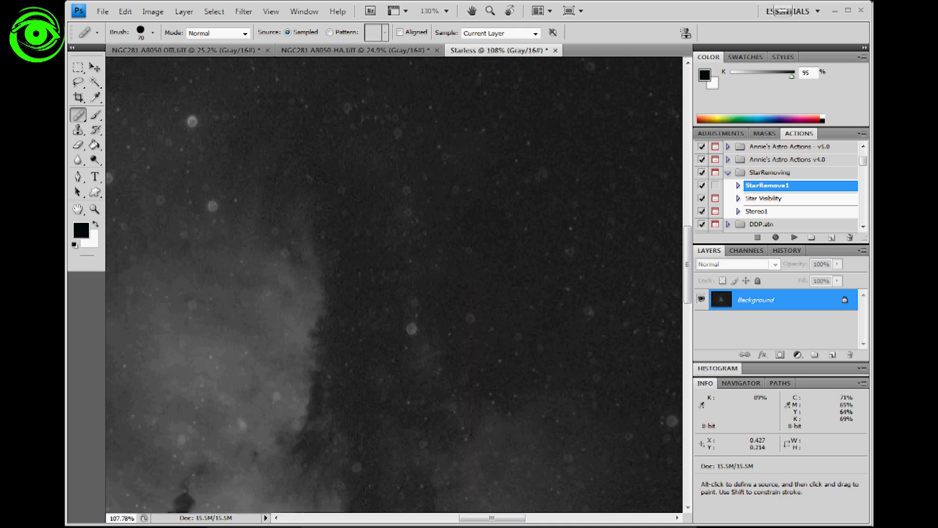
pyautogui.scroll(3, 377, 203)
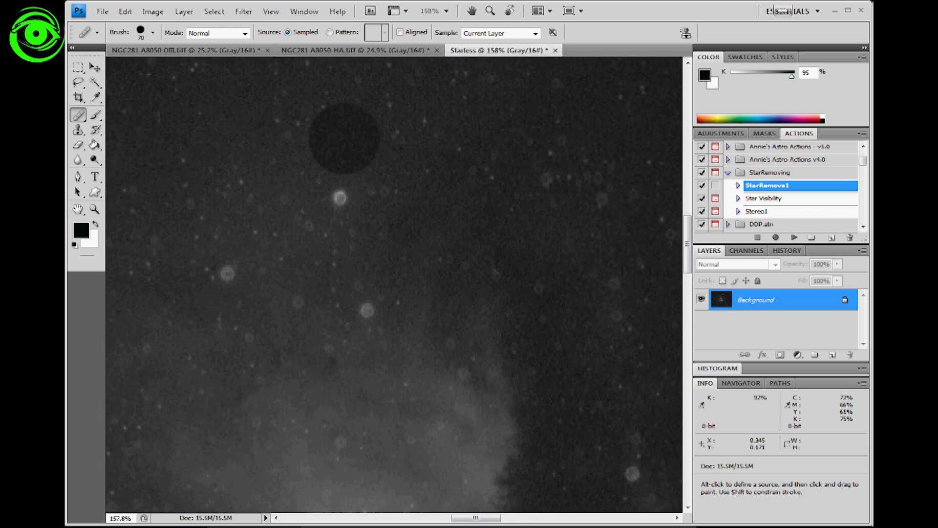
pyautogui.press('alt')
pyautogui.click(340, 198)
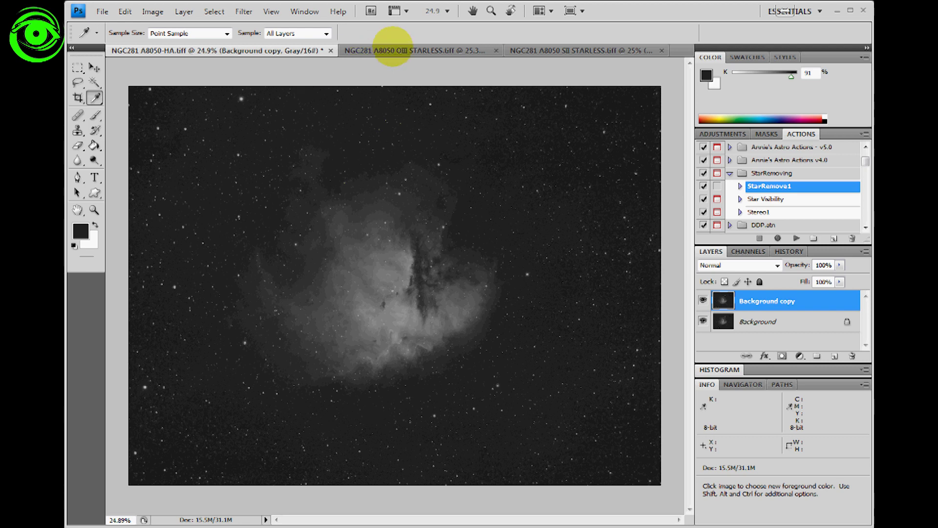
# Compare the HA image with the OIII and SII Starless images, examining their background brightness.
pyautogui.click(399, 50)
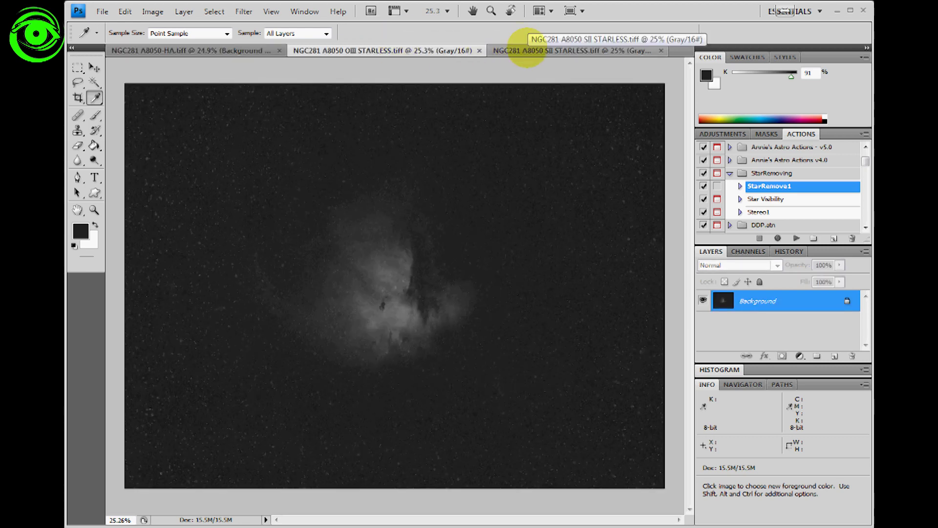
pyautogui.click(527, 50)
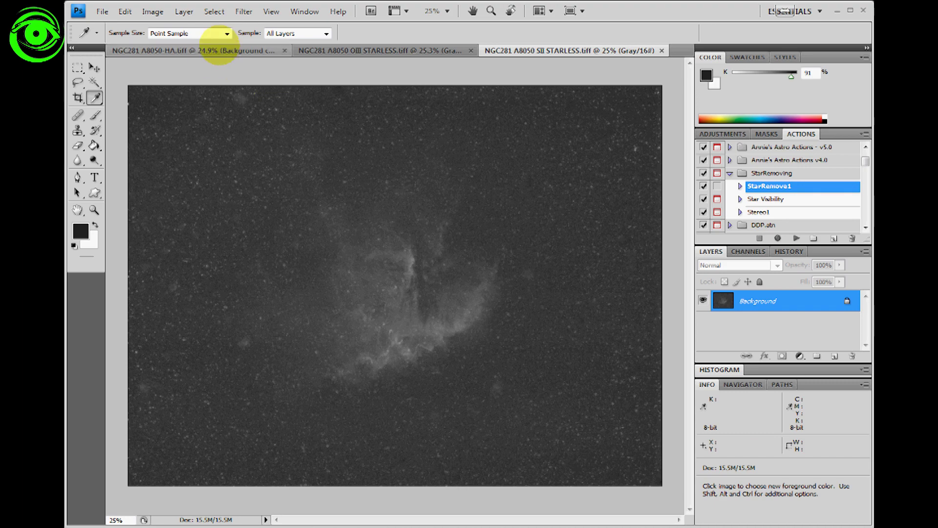
pyautogui.click(215, 50)
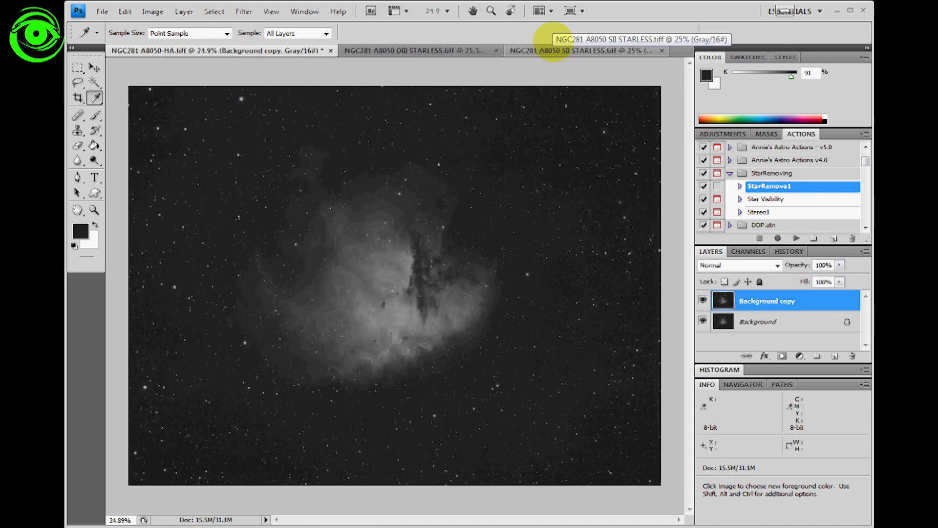
pyautogui.click(546, 50)
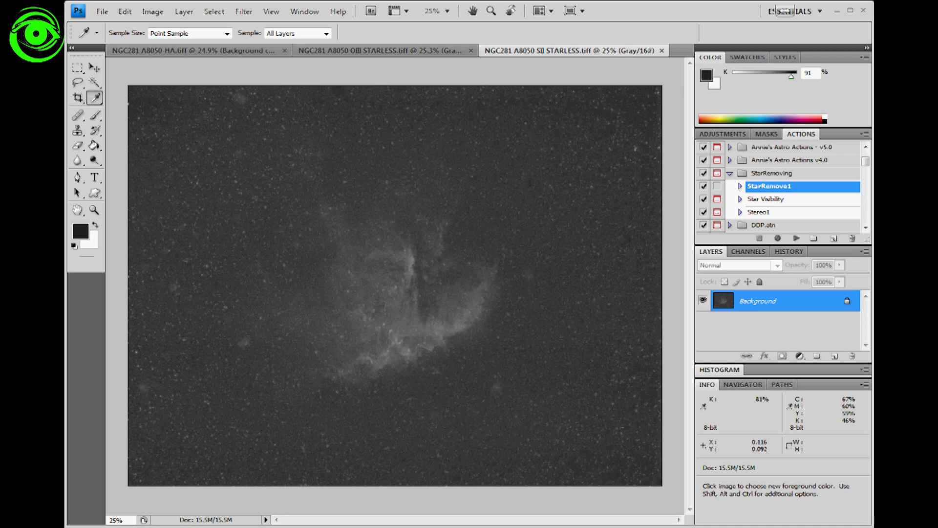
pyautogui.click(209, 50)
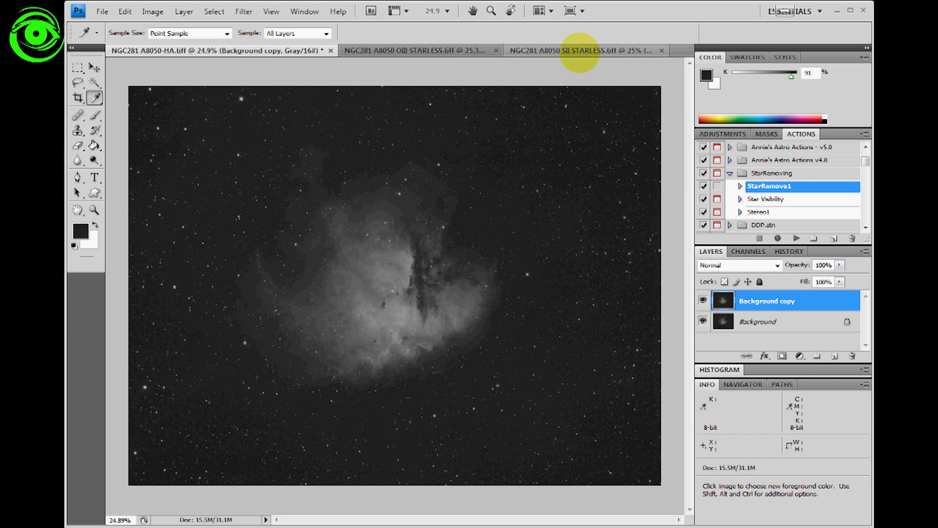
# Darken the SII Starless image with Levels by setting the midtone input level to 0.69.
pyautogui.click(582, 52)
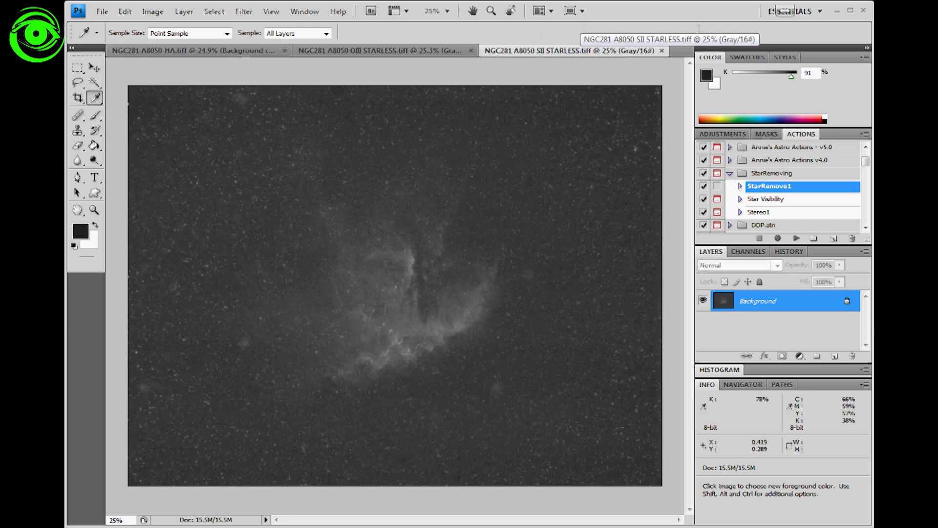
pyautogui.hotkey('ctrl', 'l')
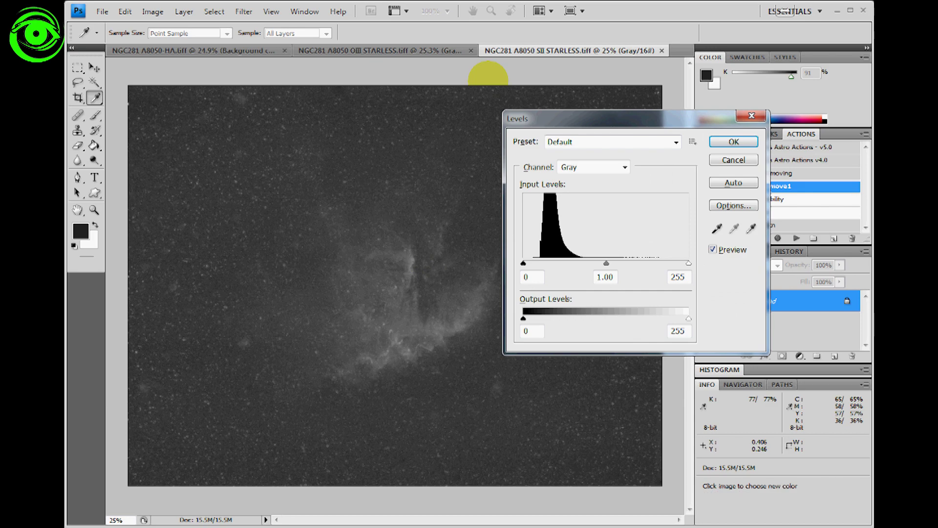
pyautogui.moveTo(617, 120); pyautogui.dragTo(272, 120)
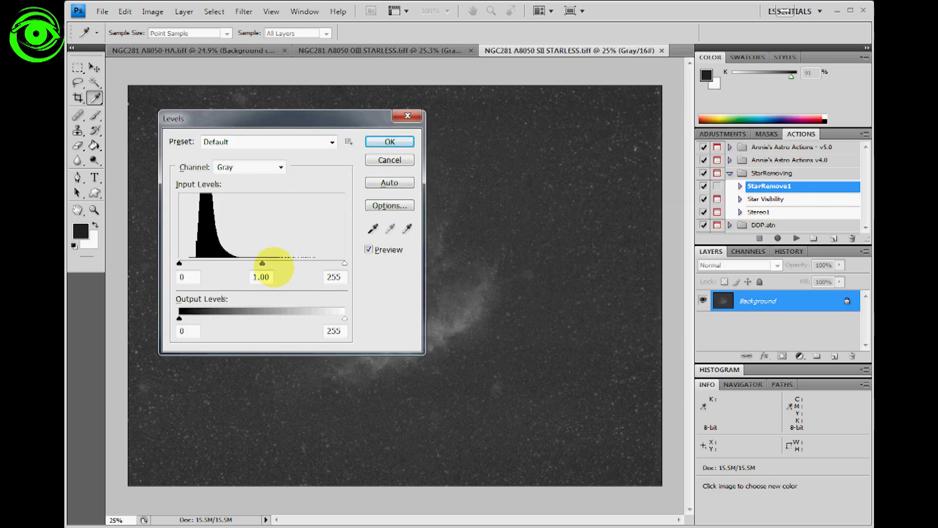
pyautogui.moveTo(262, 263); pyautogui.dragTo(282, 256)
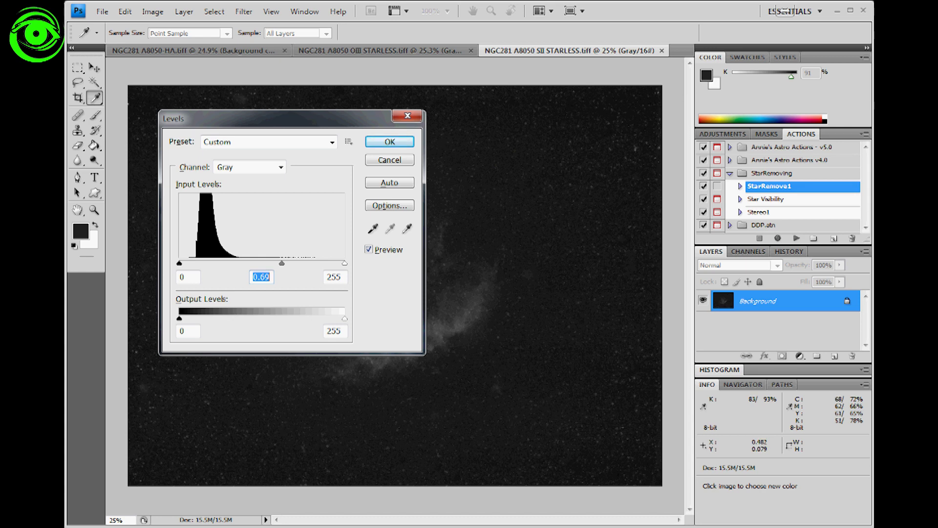
pyautogui.moveTo(328, 116); pyautogui.dragTo(699, 94)
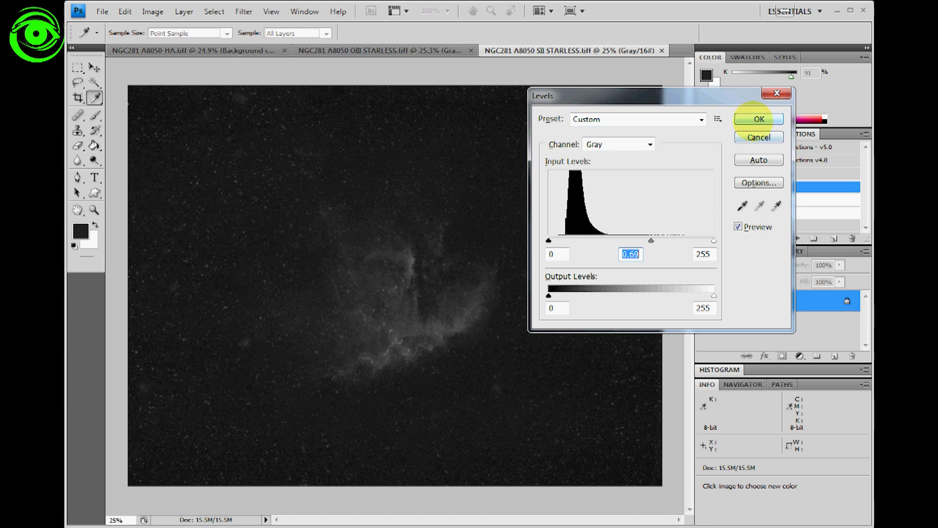
pyautogui.click(755, 119)
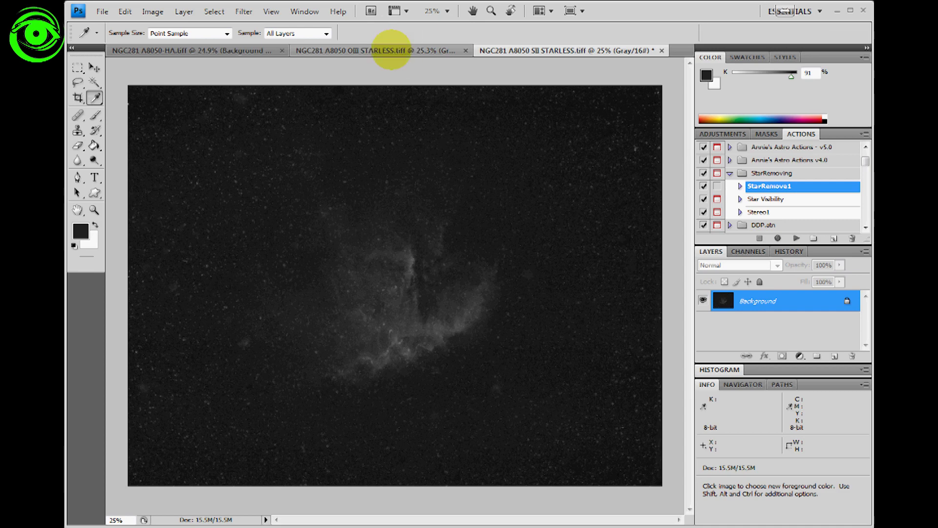
# Compare the darkened SII Starless background with the backgrounds of the OIII Starless and HA images.
pyautogui.click(391, 50)
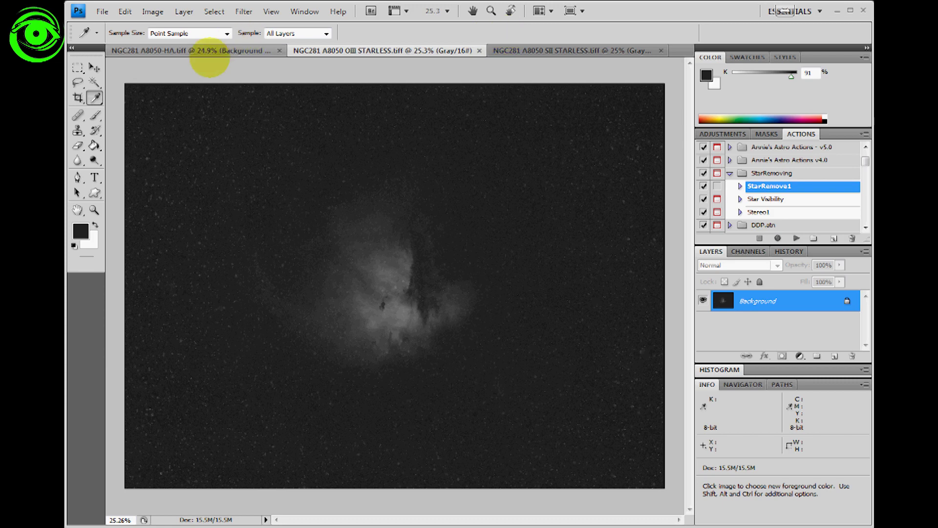
pyautogui.click(220, 50)
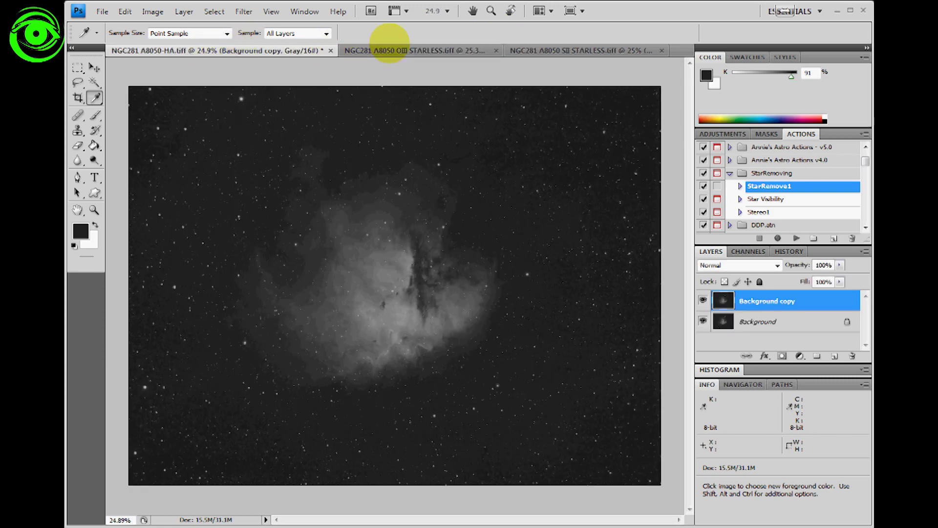
pyautogui.click(388, 49)
pyautogui.click(555, 49)
pyautogui.click(429, 46)
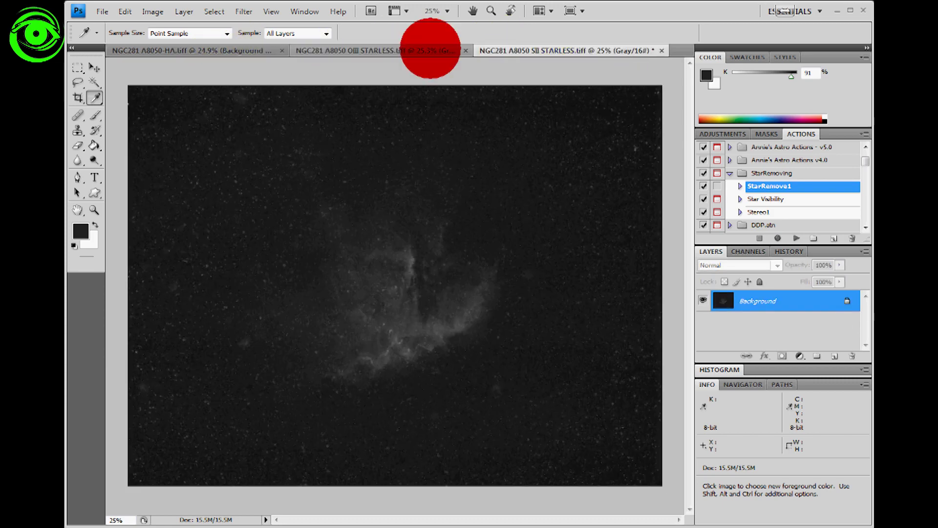
pyautogui.click(587, 50)
# Copy the entire OIII Starless image and paste it into the HA image as a new layer.
pyautogui.click(419, 49)
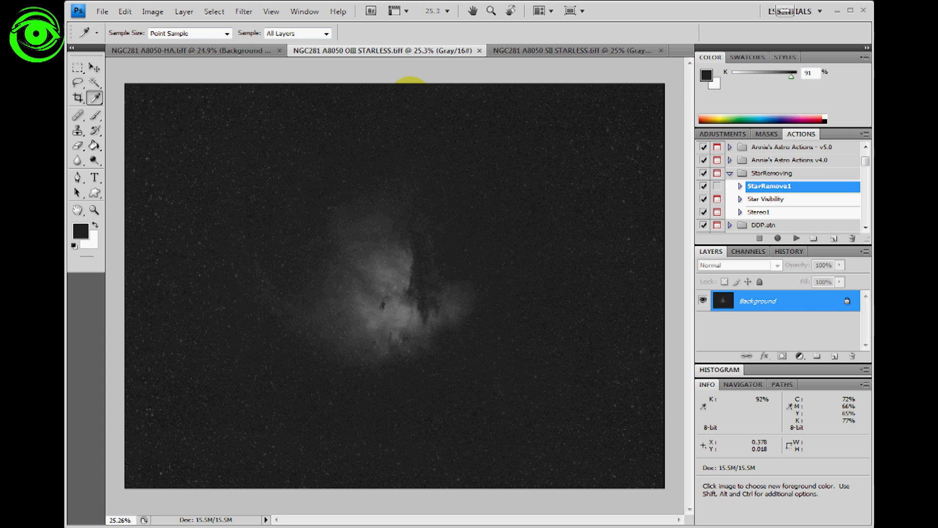
pyautogui.press('ctrl')
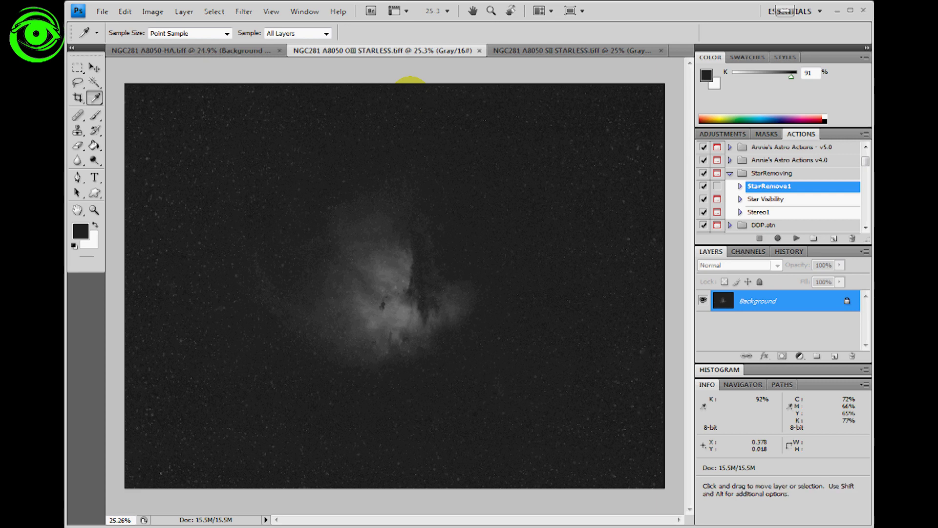
pyautogui.hotkey('ctrl', 'a')
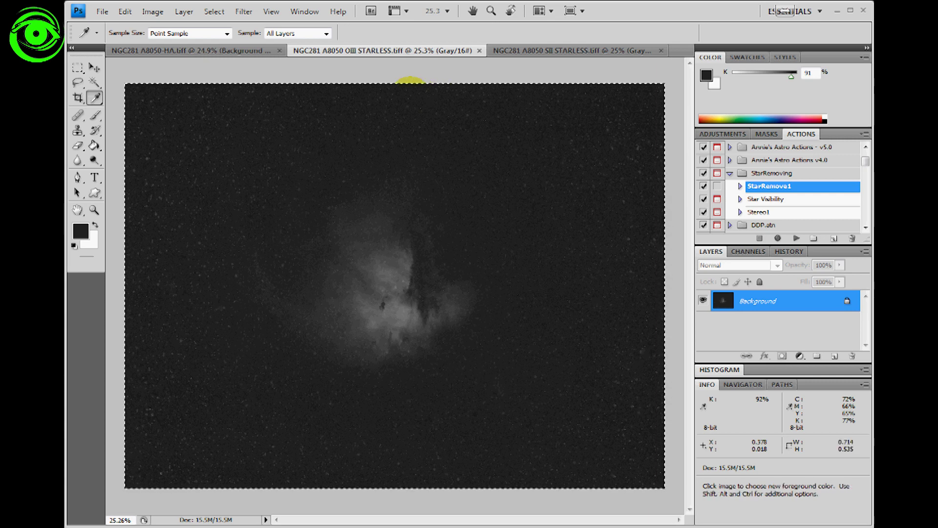
pyautogui.click(159, 51)
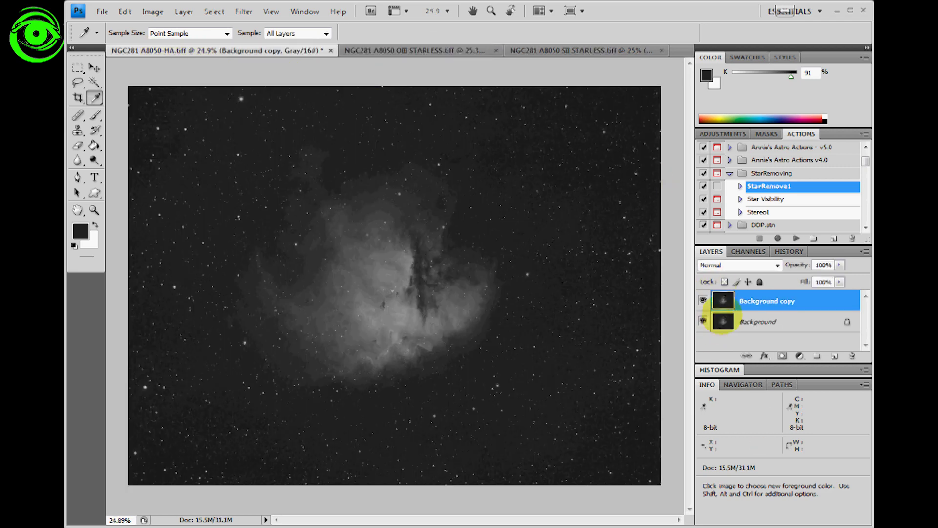
pyautogui.press('ctrl')
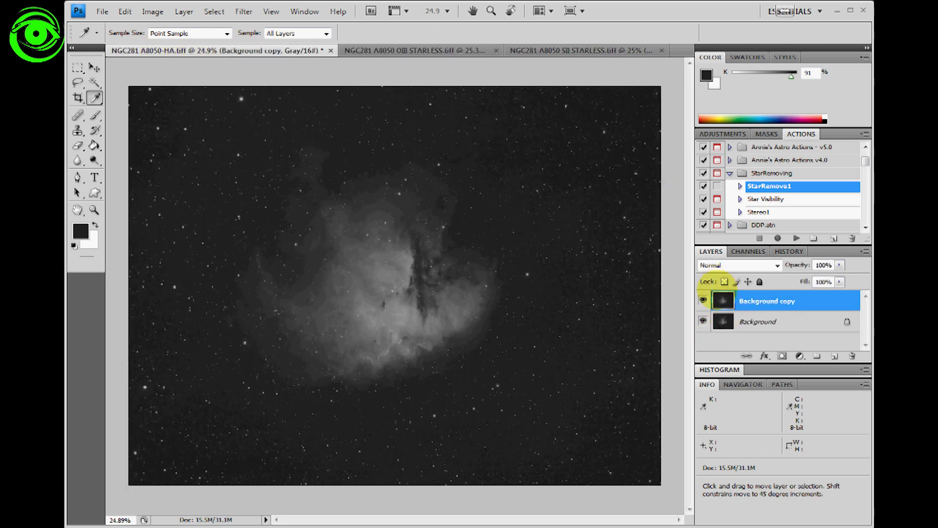
pyautogui.hotkey('ctrl', 'v')
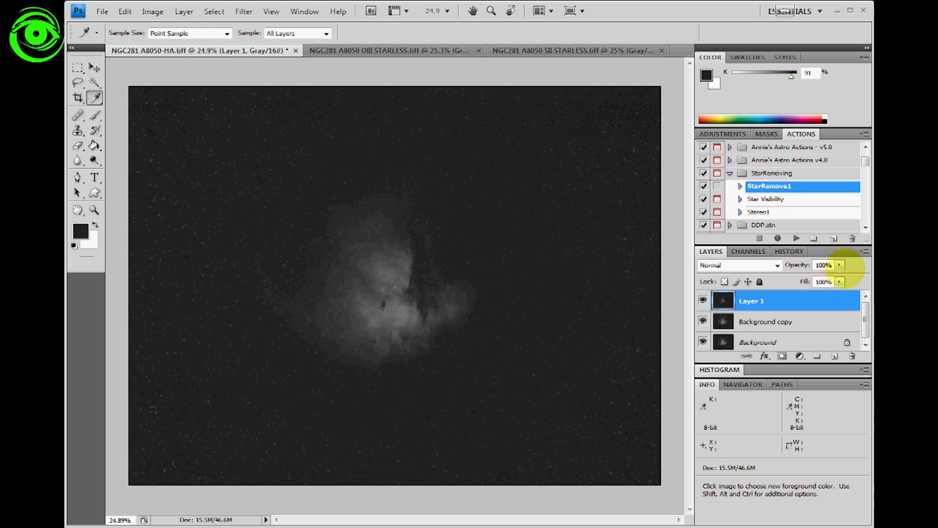
# Set the pasted OIII layer's blend mode to Screen and its opacity to 15%.
pyautogui.click(776, 265)
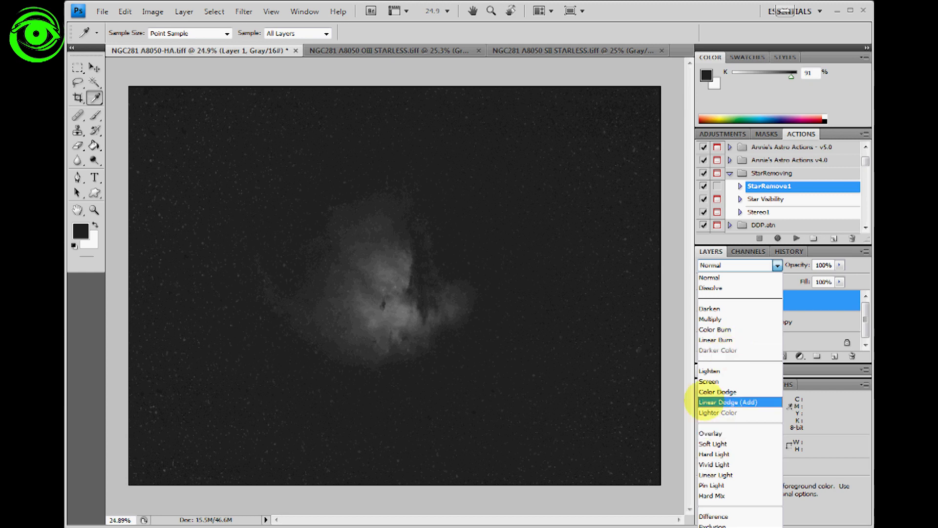
pyautogui.click(710, 381)
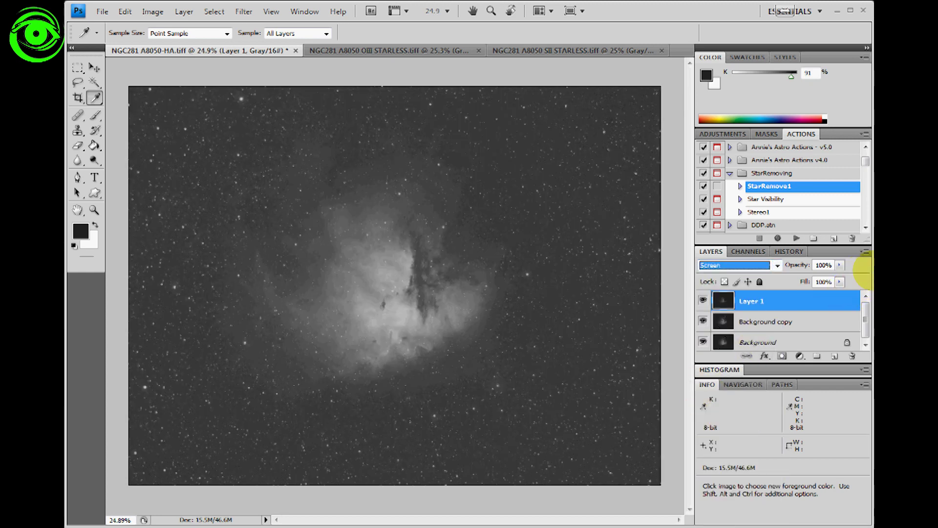
pyautogui.click(839, 264)
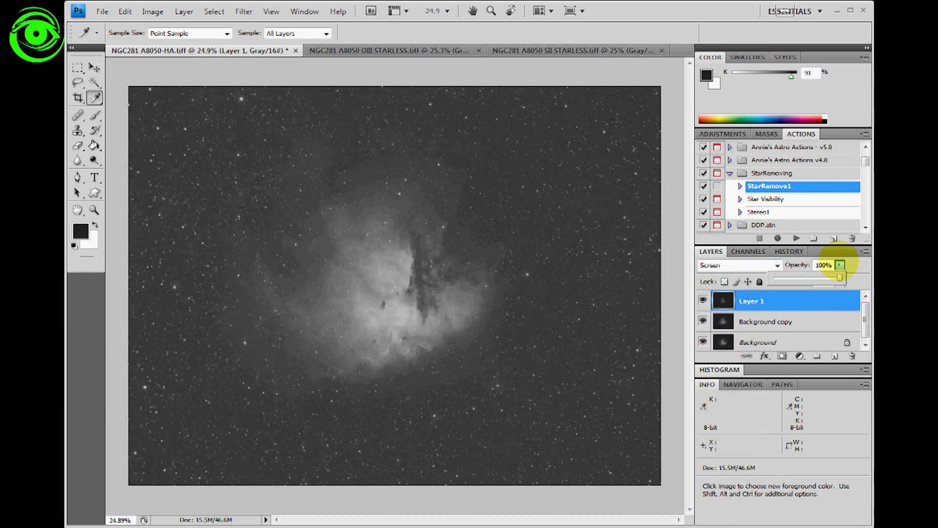
pyautogui.moveTo(839, 277); pyautogui.dragTo(784, 278)
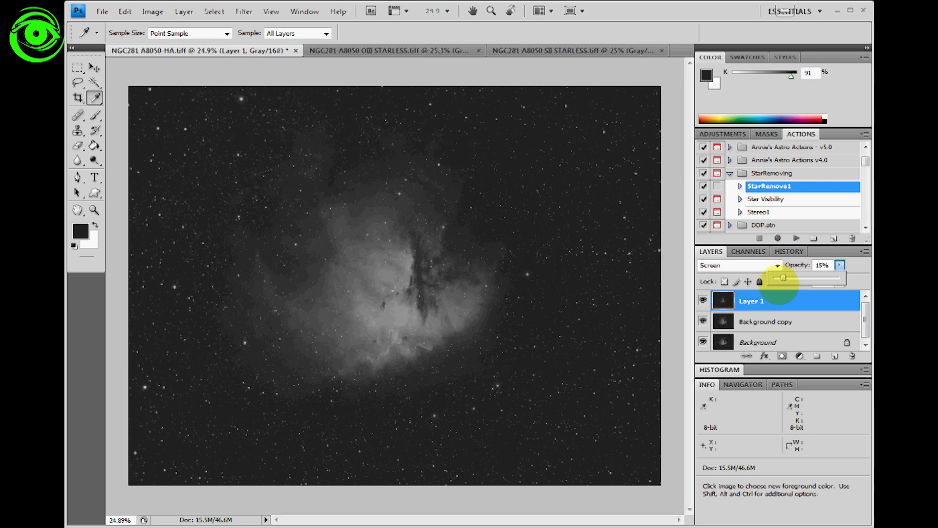
pyautogui.click(860, 264)
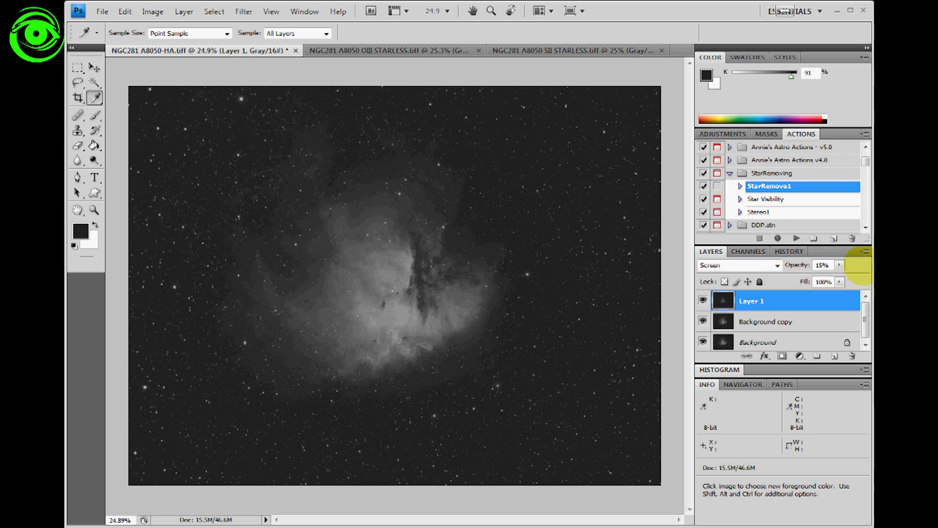
# Rename the pasted layer above Background copy as OIII.
pyautogui.doubleClick(751, 300)
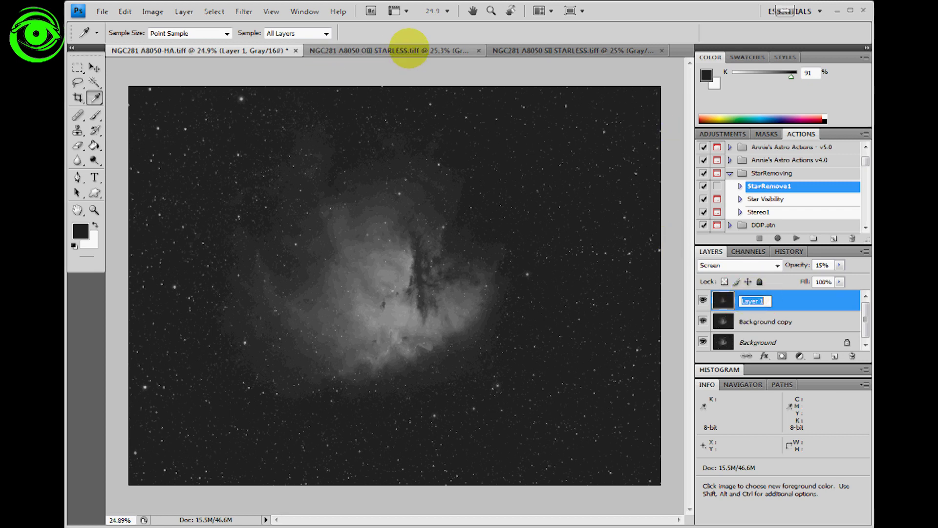
pyautogui.write('OIII')
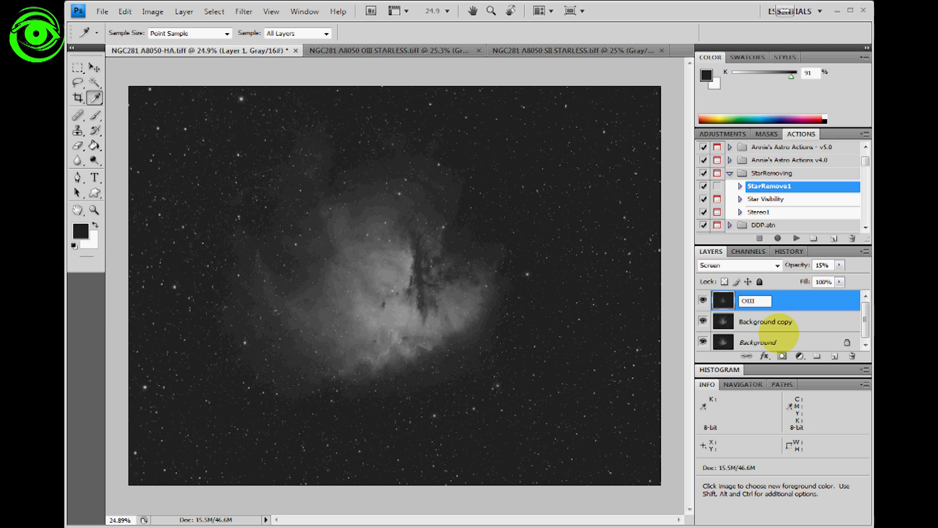
pyautogui.click(791, 293)
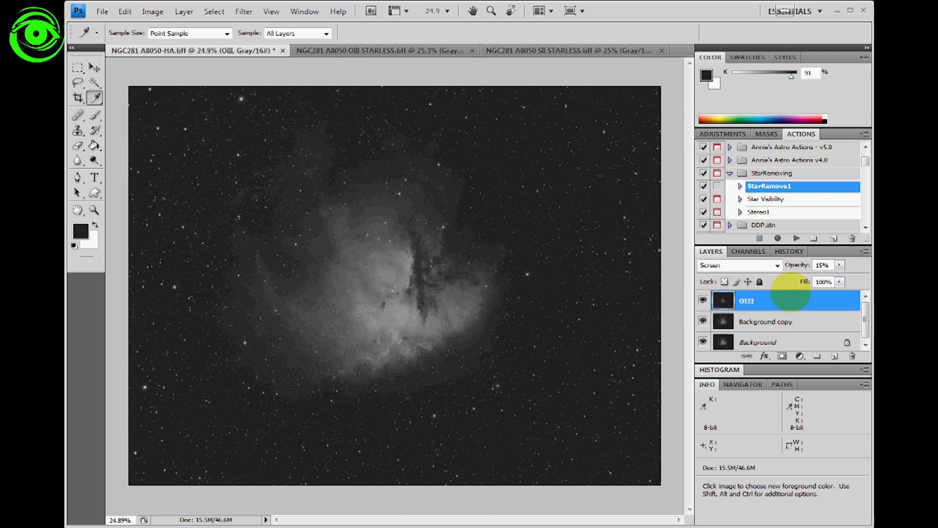
# Copy the entire SII Starless image and paste it into the HA image as a new layer.
pyautogui.click(330, 49)
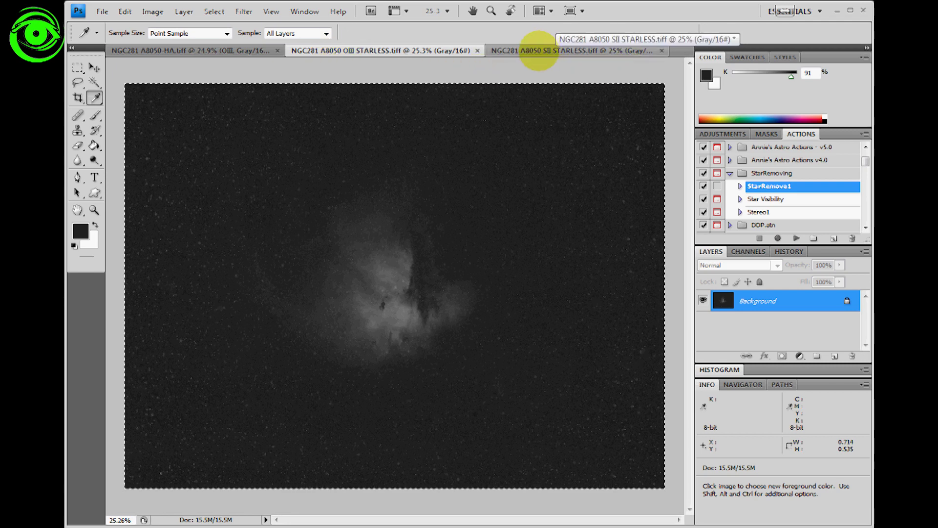
pyautogui.click(537, 50)
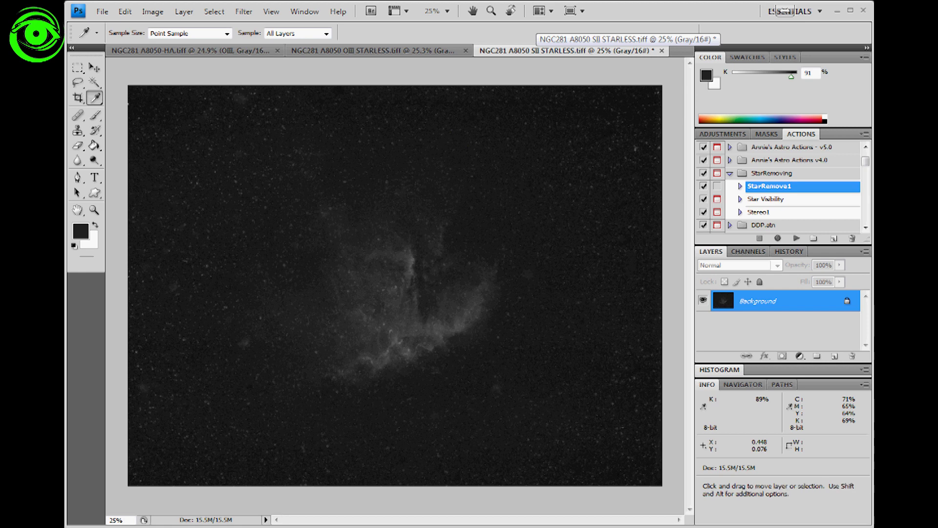
pyautogui.hotkey('ctrl', 'a')
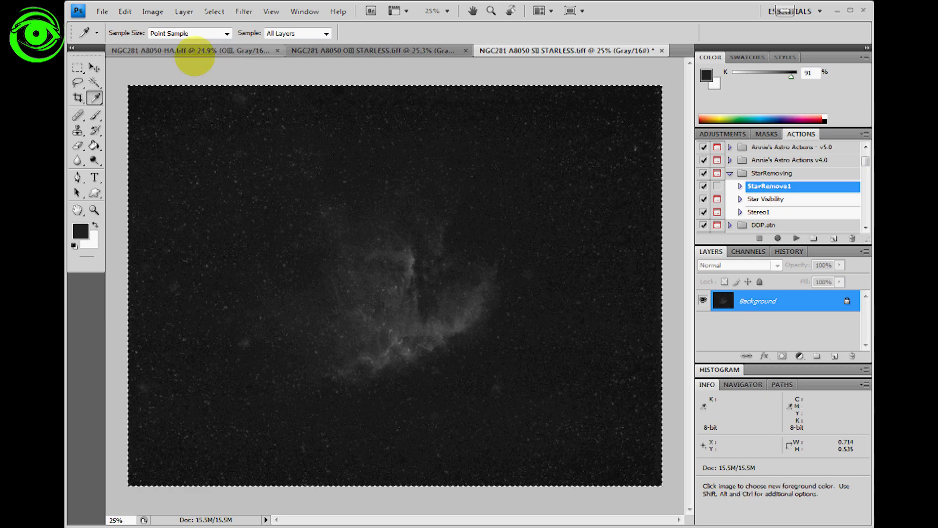
pyautogui.click(193, 50)
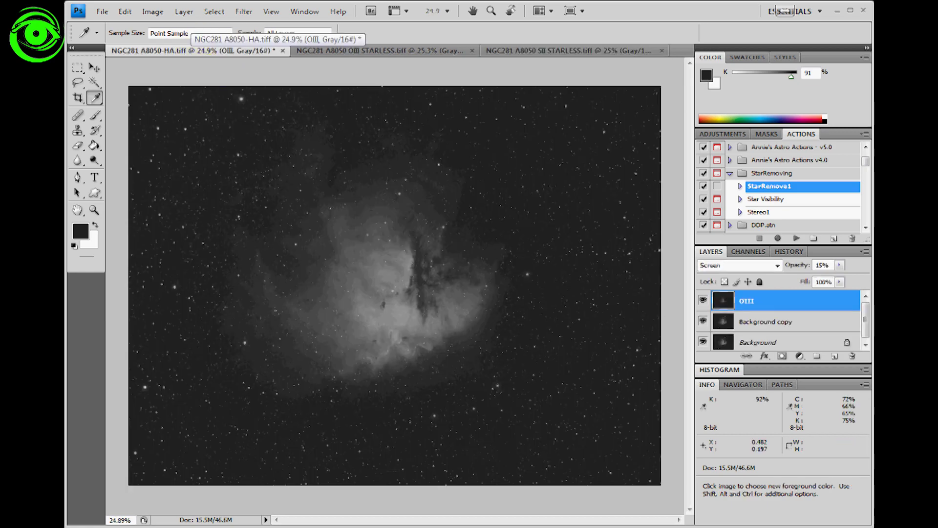
pyautogui.press('ctrl')
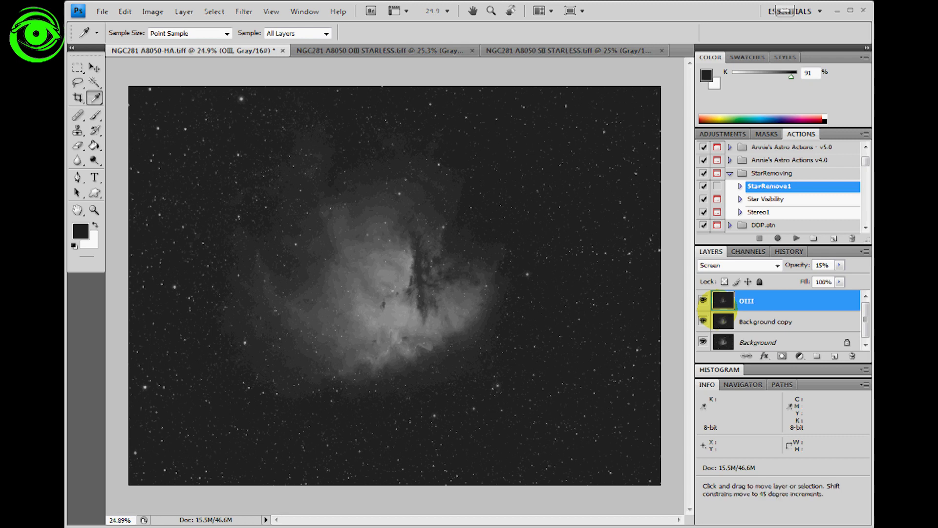
pyautogui.hotkey('ctrl', 'v')
# Rename the pasted layer above OIII as SII.
pyautogui.doubleClick(753, 301)
pyautogui.write('SI')
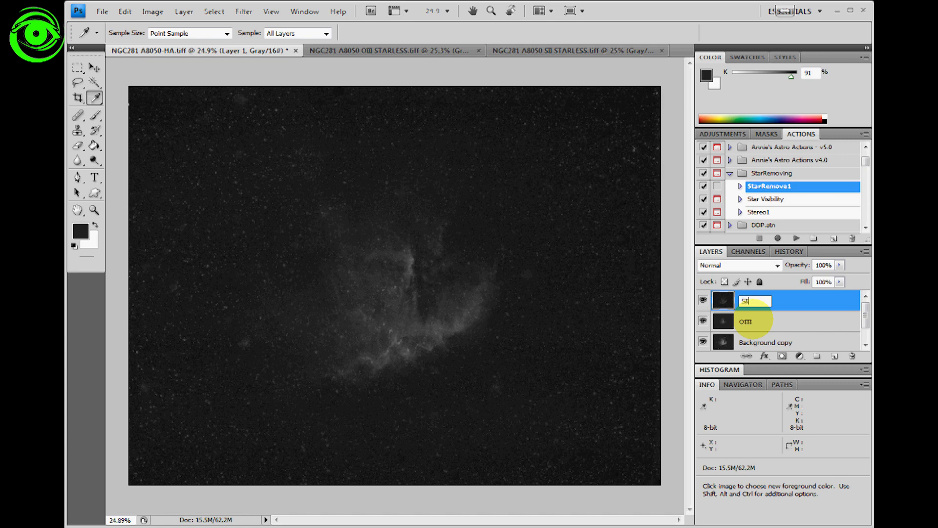
pyautogui.write('I')
pyautogui.press('Return')
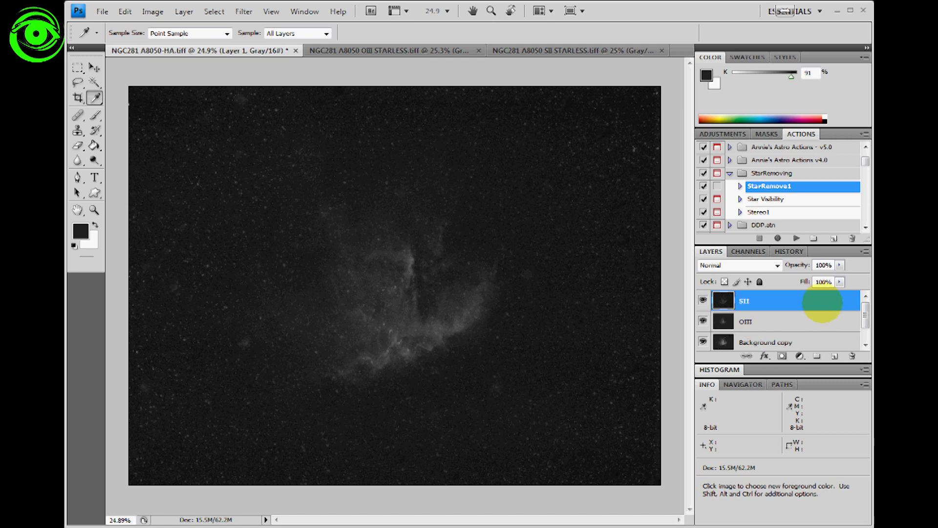
# Set the SII layer's blend mode to Screen and its opacity to 15%.
pyautogui.click(772, 262)
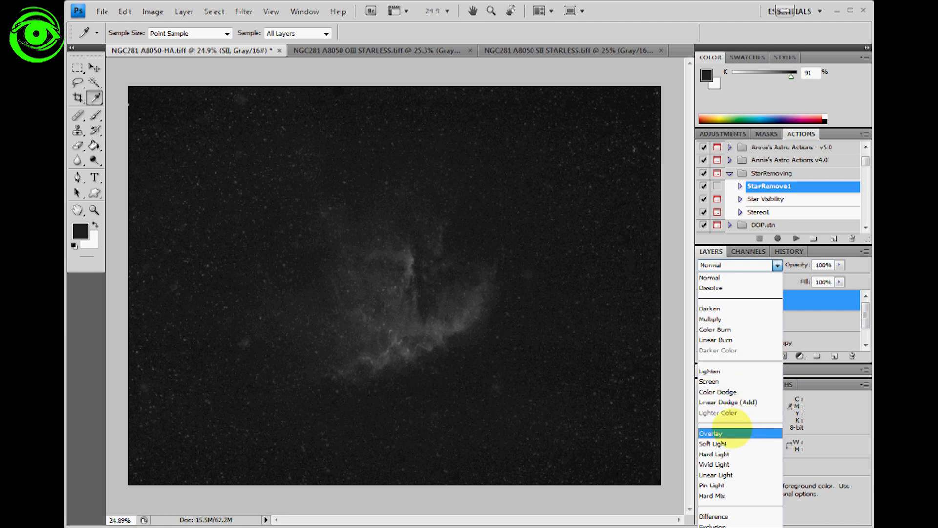
pyautogui.click(762, 381)
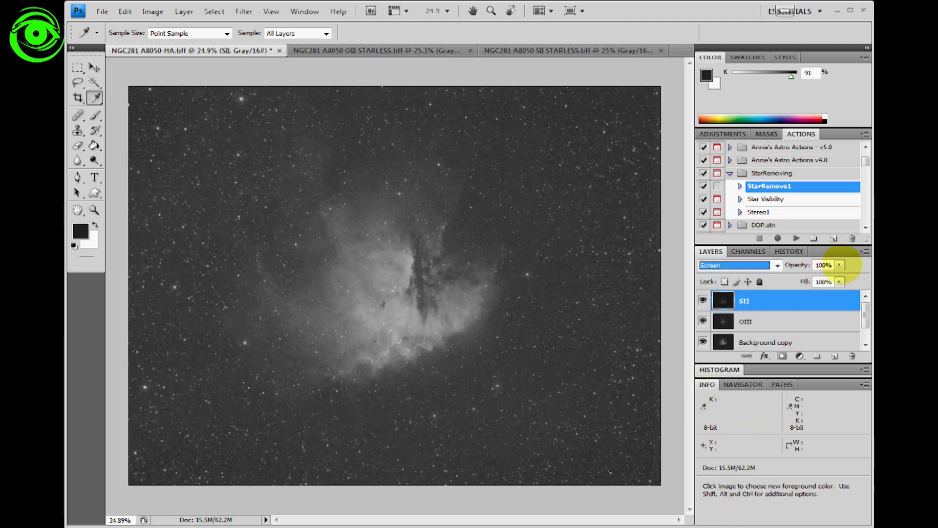
pyautogui.click(839, 265)
pyautogui.moveTo(840, 277); pyautogui.dragTo(780, 277)
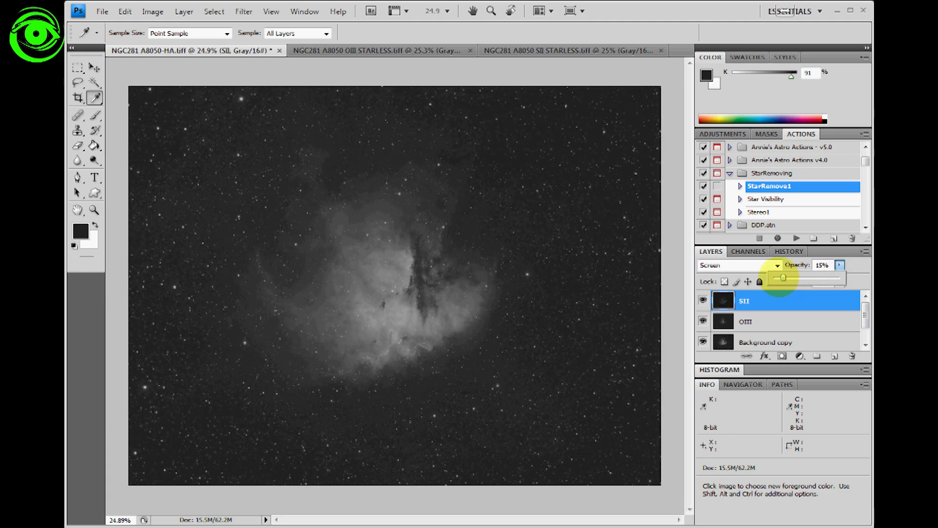
pyautogui.click(846, 266)
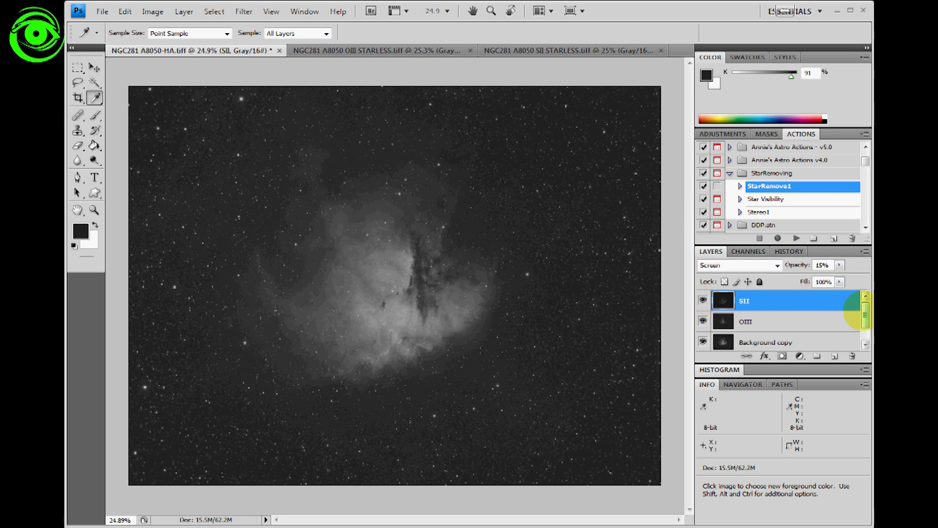
# Compare the nebula with and without the SII and OIII layers by toggling their visibility, ending with both layers shown.
pyautogui.click(702, 300)
pyautogui.click(702, 321)
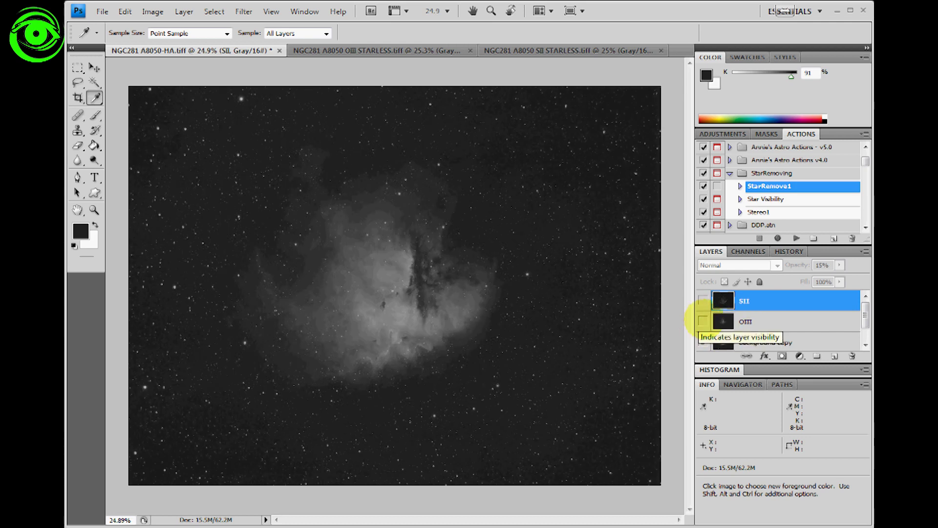
pyautogui.click(702, 321)
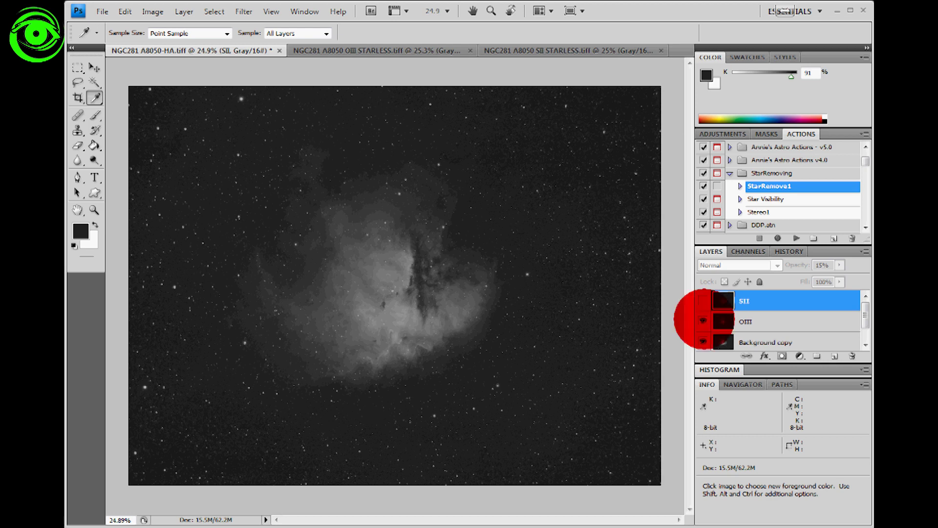
pyautogui.click(703, 300)
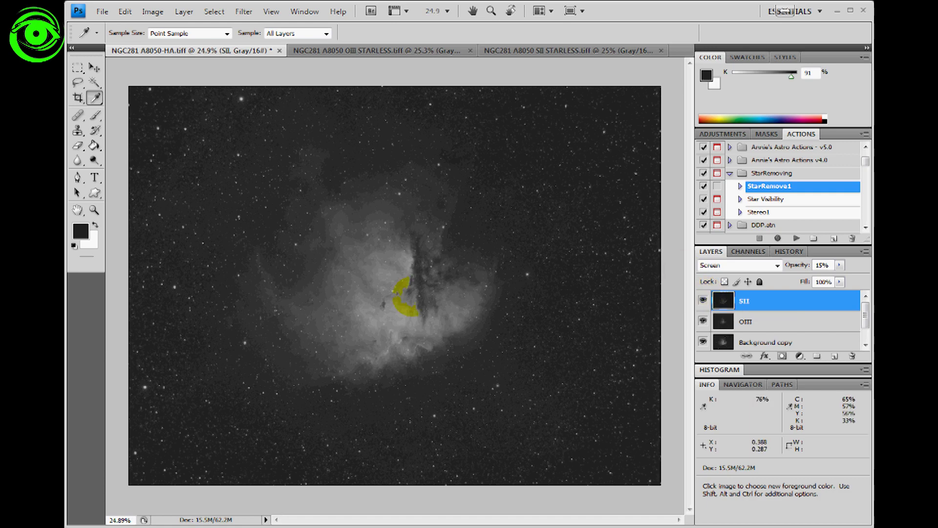
pyautogui.scroll(3, 398, 289)
pyautogui.scroll(2, 459, 274)
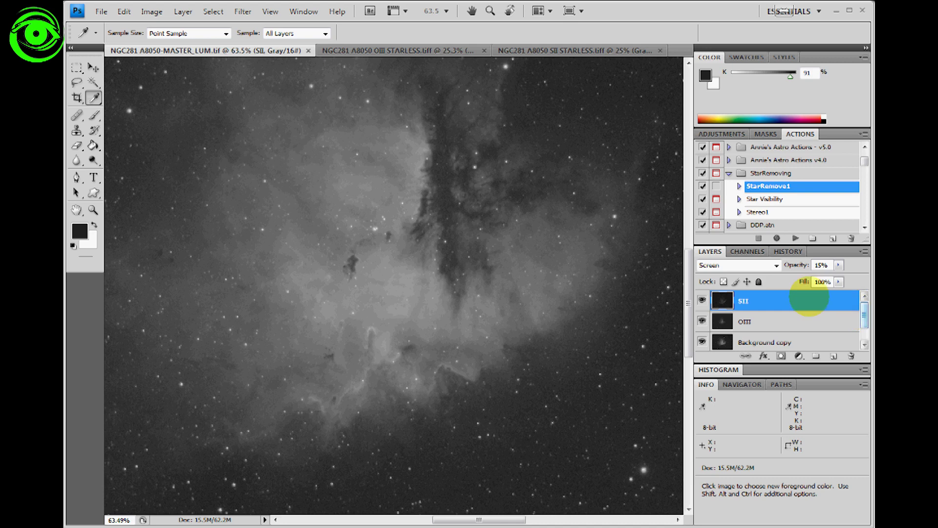
# Flatten all layers of the MASTER_LUM image into a single background.
pyautogui.rightClick(800, 295)
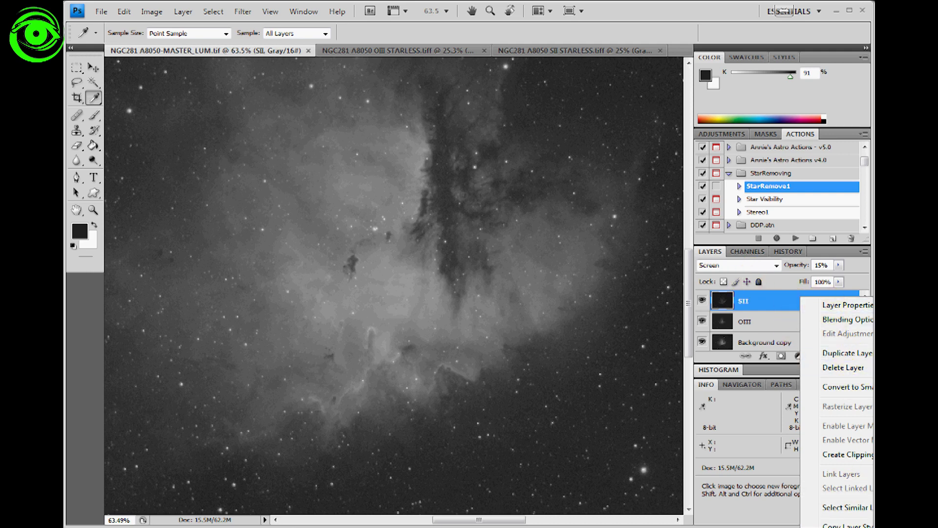
pyautogui.click(844, 508)
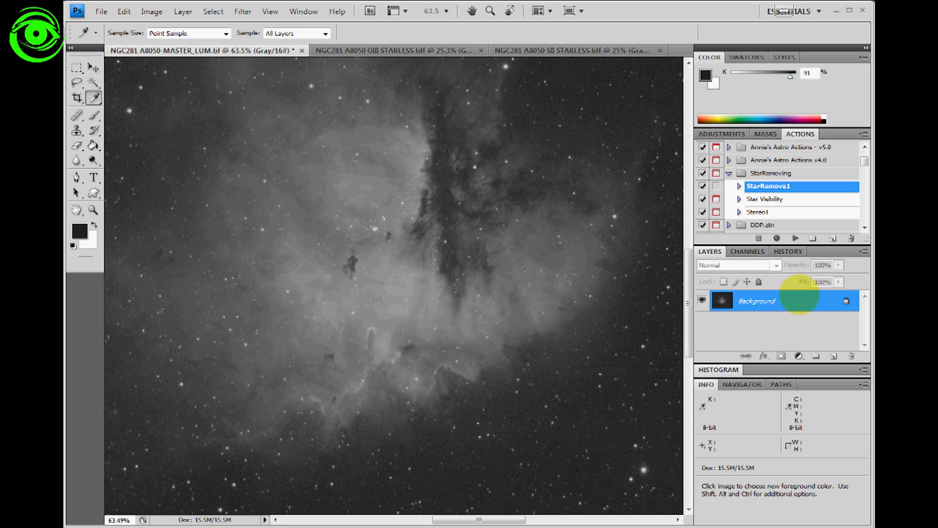
pyautogui.scroll(-4, 388, 210)
pyautogui.scroll(-1, 384, 225)
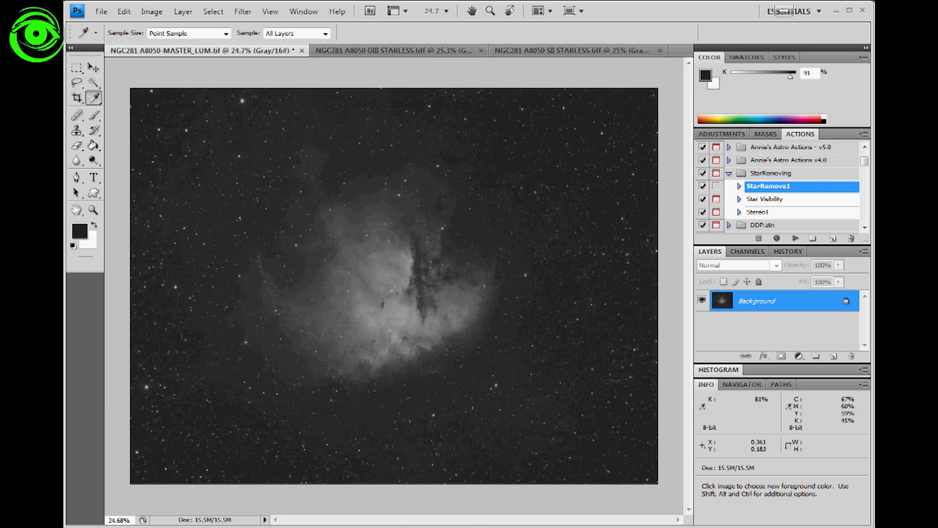
pyautogui.scroll(4, 404, 261)
pyautogui.scroll(-4, 528, 238)
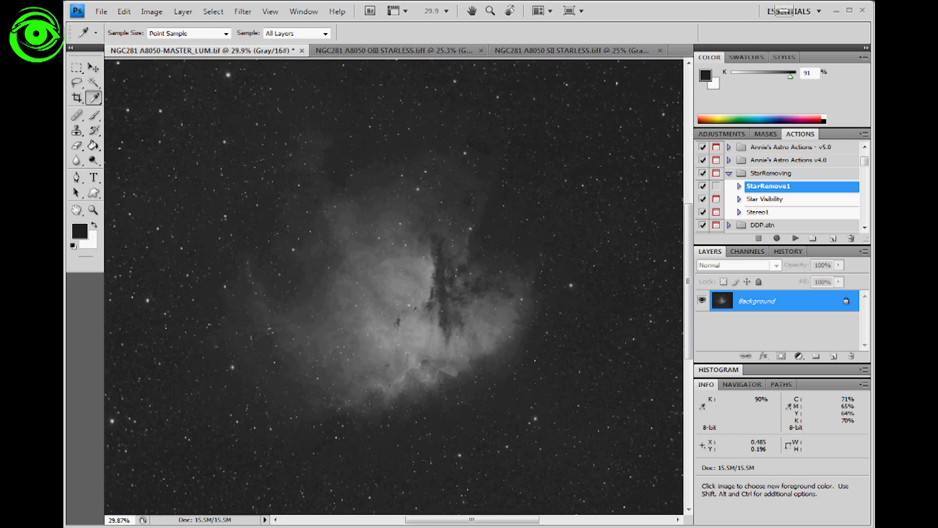
pyautogui.scroll(-1, 527, 240)
pyautogui.scroll(1, 528, 244)
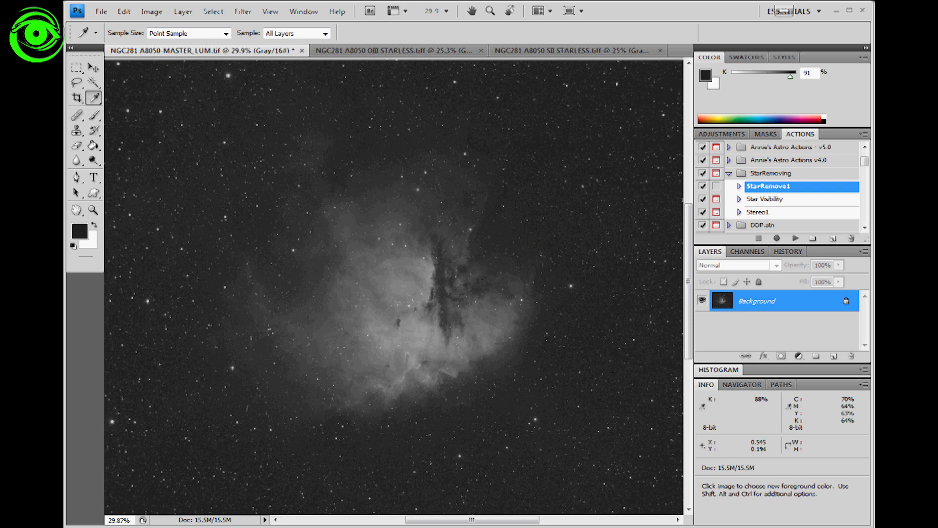
# Duplicate the flattened Background layer and open a Curves adjustment for the copy.
pyautogui.click(802, 293)
pyautogui.moveTo(801, 293); pyautogui.dragTo(834, 355)
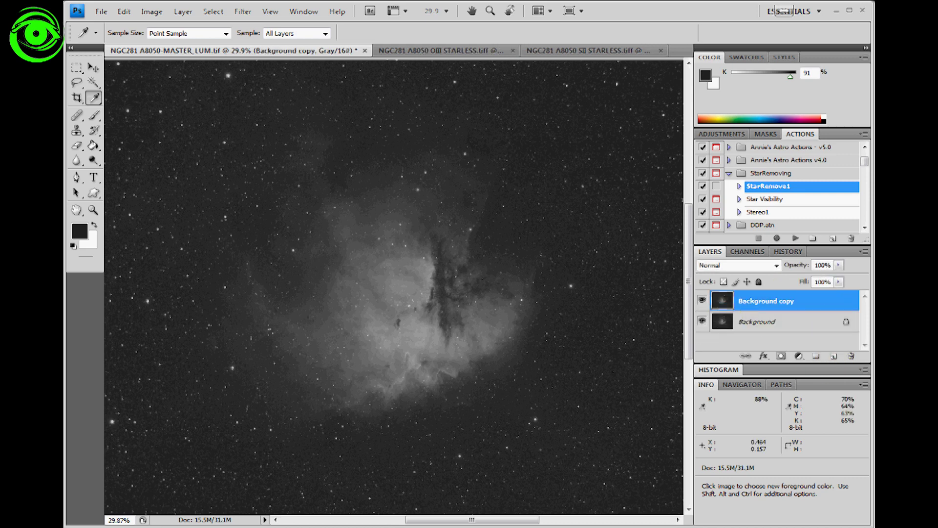
pyautogui.press('ctrl')
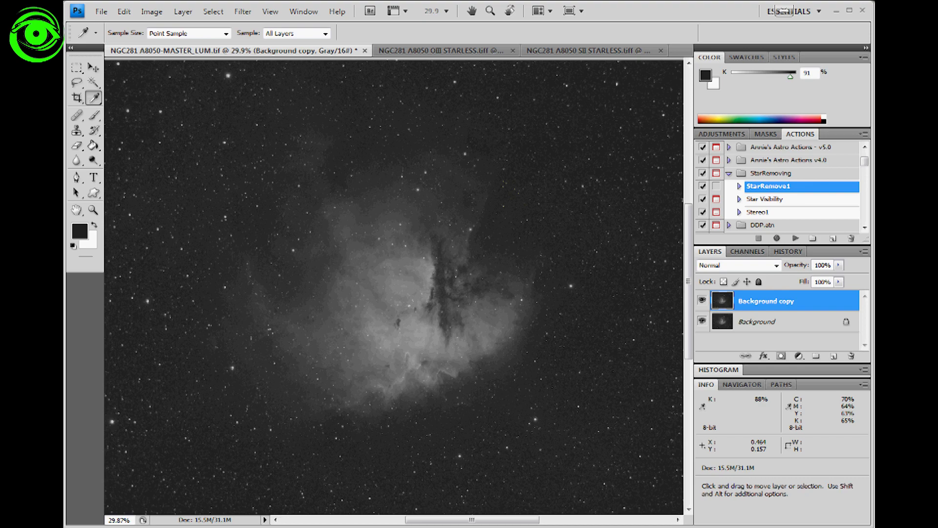
pyautogui.hotkey('ctrl', 'm')
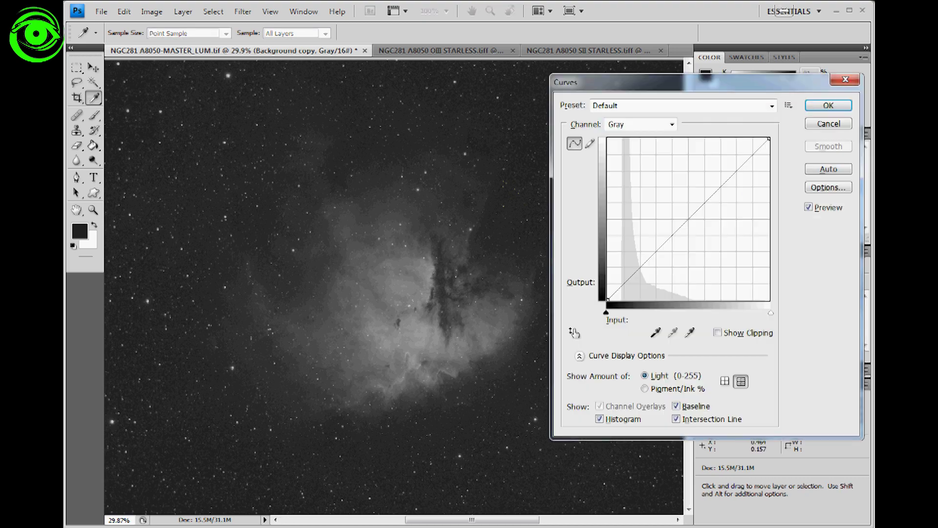
pyautogui.moveTo(618, 83); pyautogui.dragTo(444, 75)
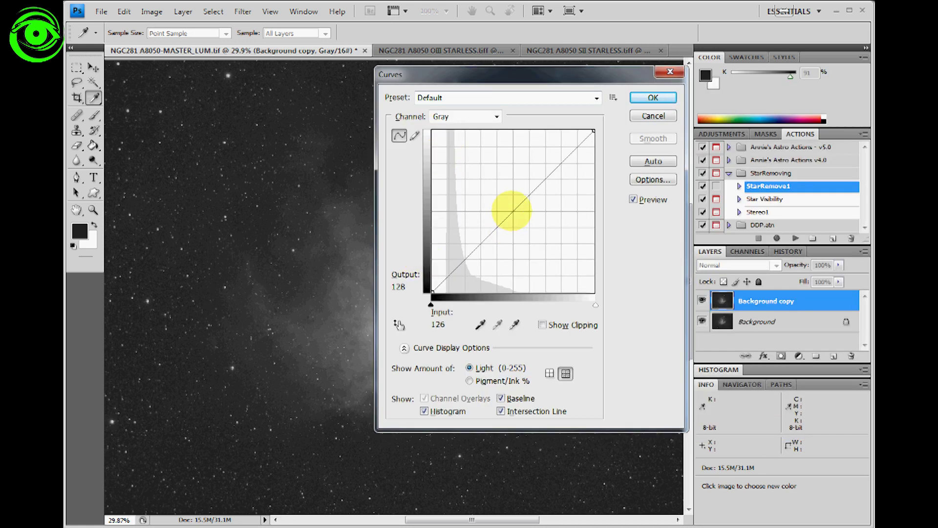
# Shape an S-curve with a midpoint at input 126, output 128, a shadow point at 58/48 and a highlight point at 164/197.
pyautogui.click(512, 210)
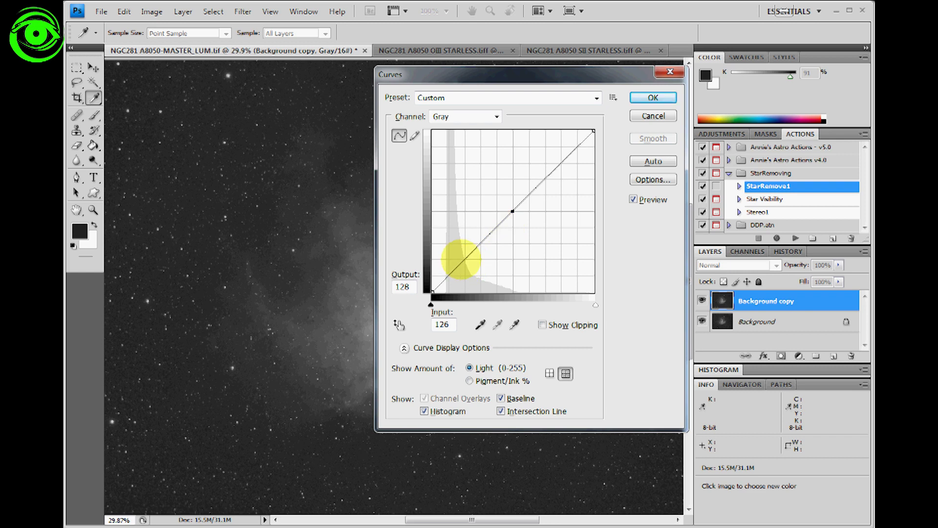
pyautogui.click(464, 258)
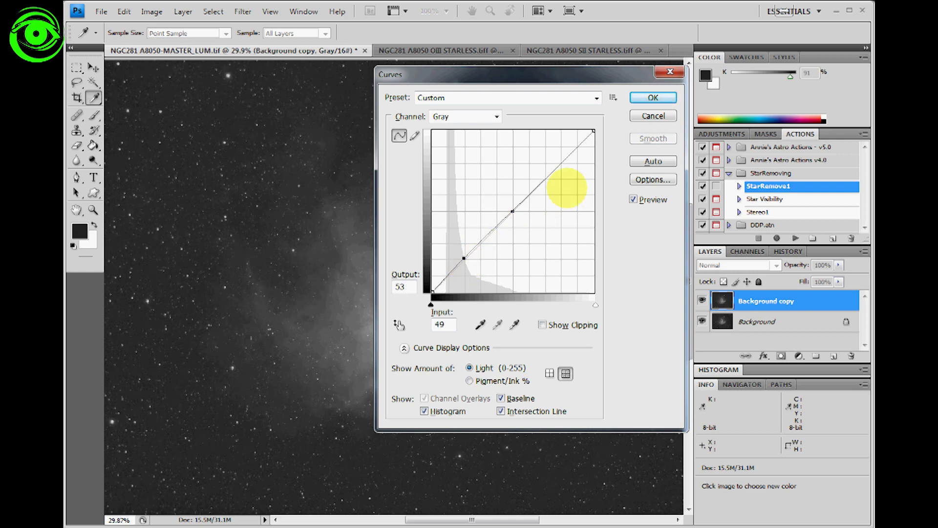
pyautogui.click(547, 177)
pyautogui.moveTo(584, 69); pyautogui.dragTo(705, 51)
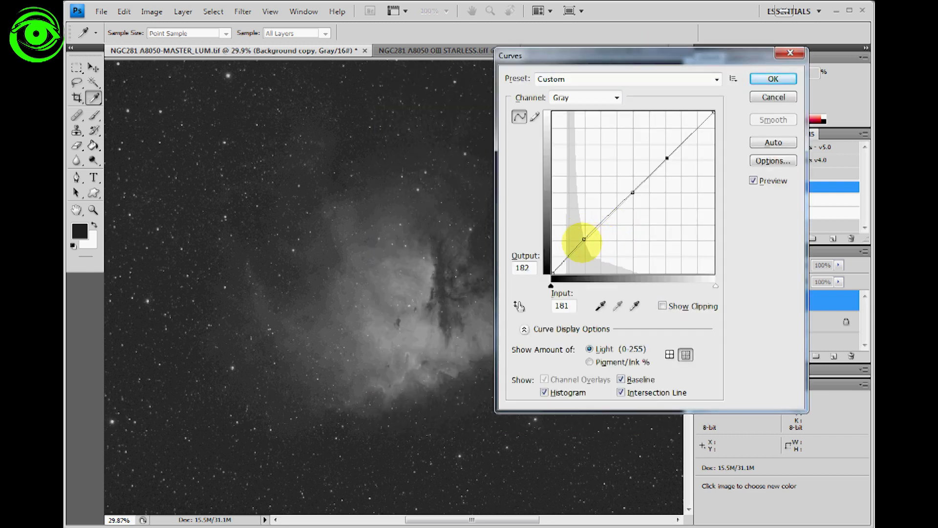
pyautogui.moveTo(584, 240); pyautogui.dragTo(590, 243)
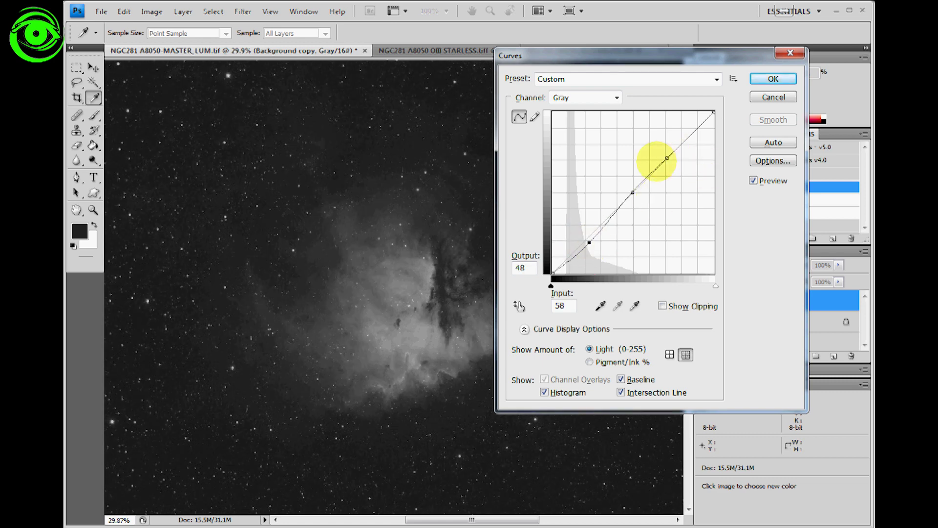
pyautogui.moveTo(667, 157); pyautogui.dragTo(656, 147)
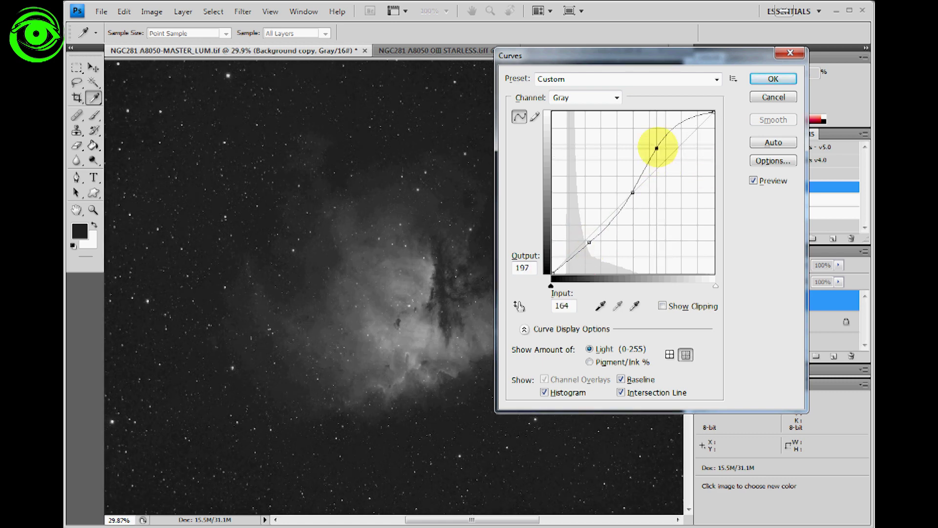
pyautogui.moveTo(637, 55); pyautogui.dragTo(680, 32)
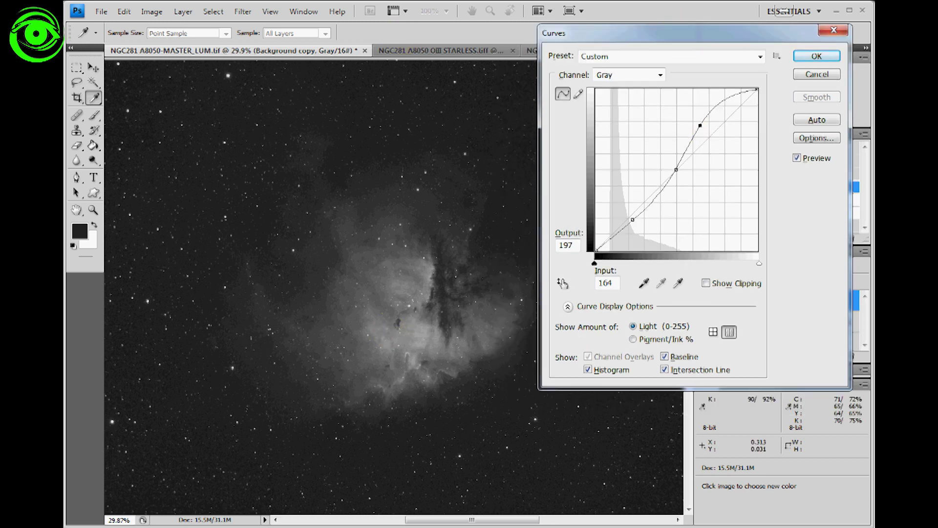
# Fine-tune the curve's shadow point to input 60, output 47.
pyautogui.scroll(4, 393, 283)
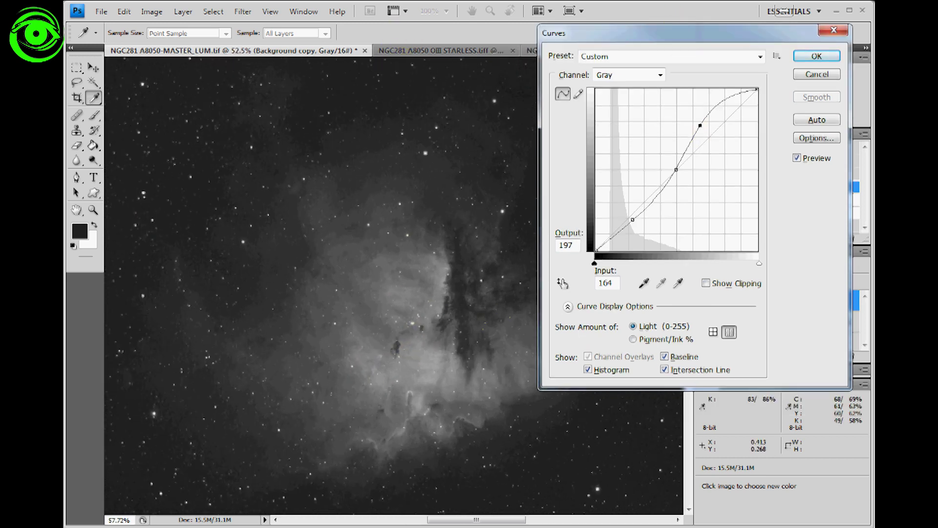
pyautogui.scroll(-5, 389, 318)
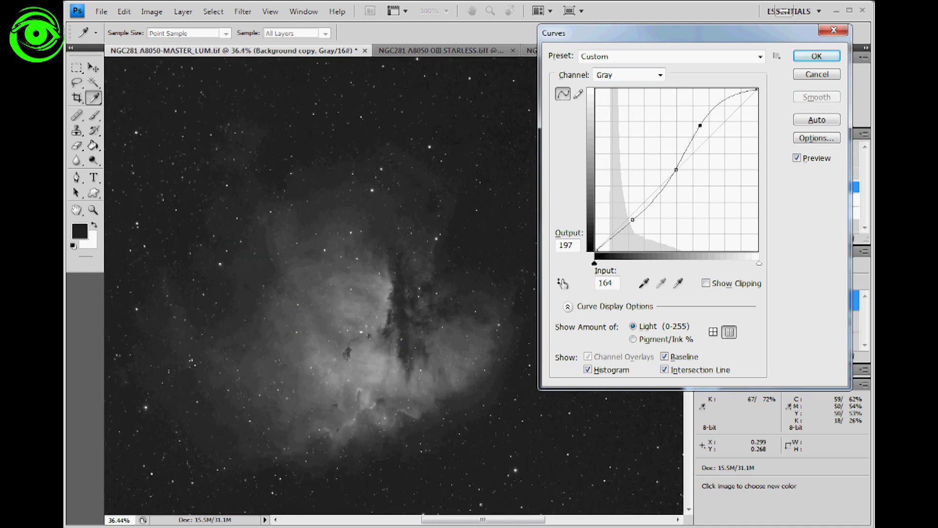
pyautogui.scroll(3, 192, 294)
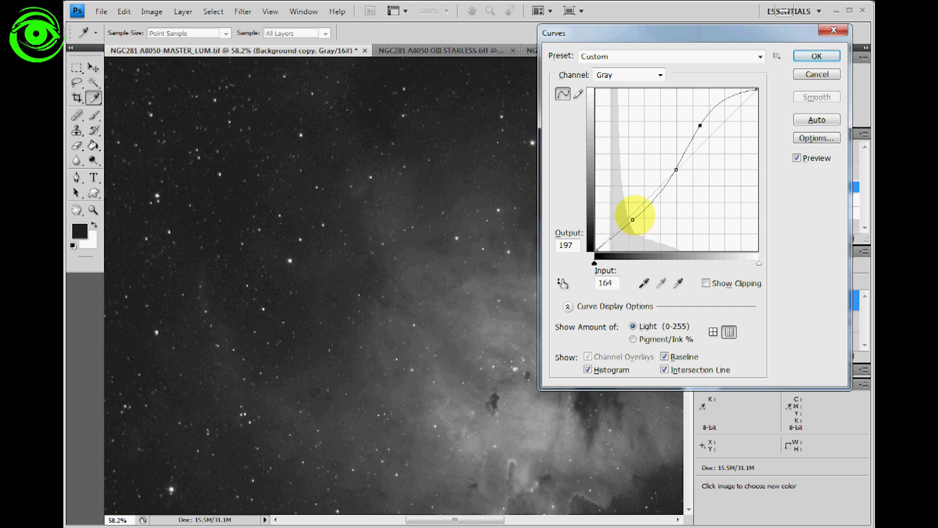
pyautogui.moveTo(633, 220); pyautogui.dragTo(634, 220)
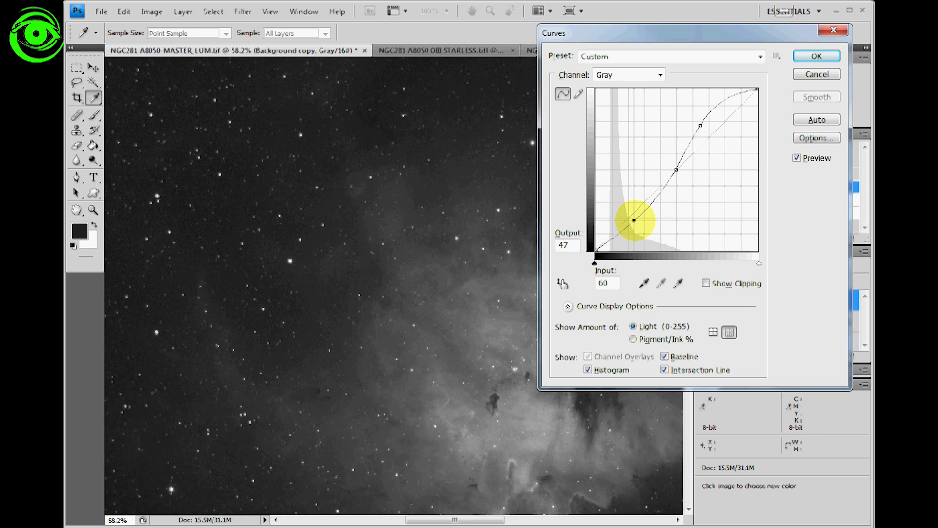
pyautogui.moveTo(694, 39); pyautogui.dragTo(343, 68)
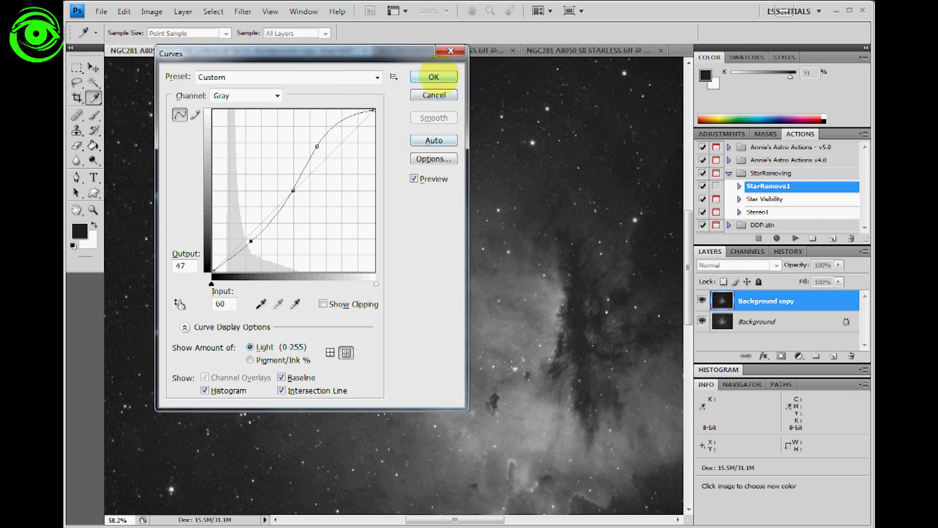
# Apply the contrast curve and compare the image with the Background copy layer hidden and shown.
pyautogui.click(434, 76)
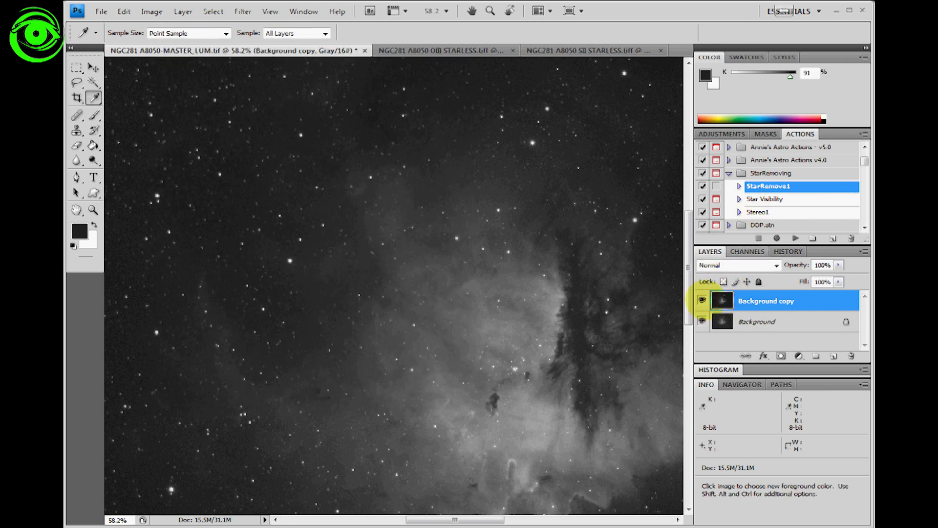
pyautogui.click(702, 300)
pyautogui.click(703, 300)
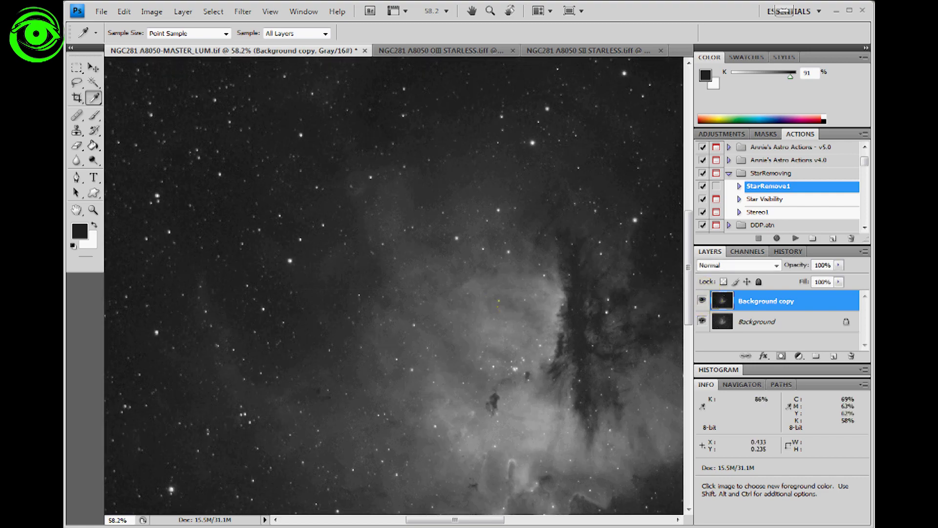
pyautogui.scroll(-1, 393, 286)
pyautogui.scroll(-3, 342, 220)
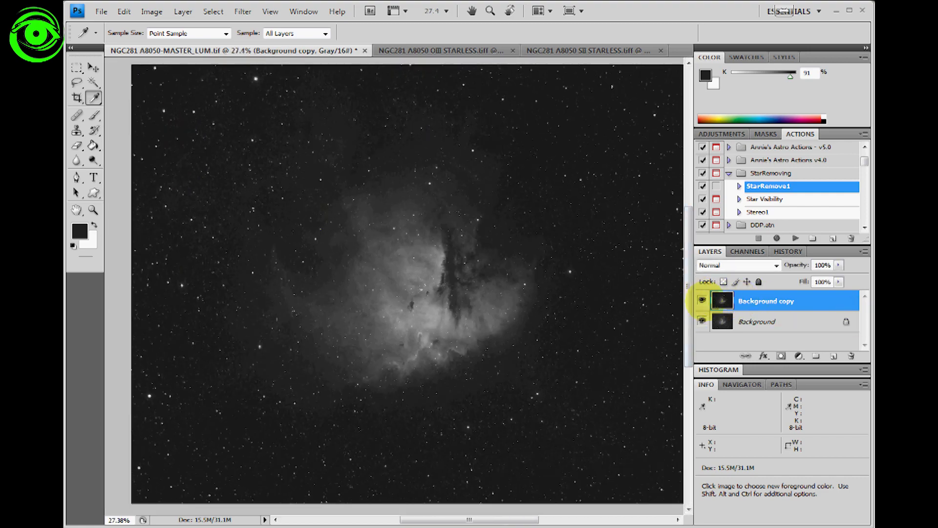
pyautogui.click(702, 300)
pyautogui.click(702, 300)
pyautogui.click(702, 300)
pyautogui.click(702, 300)
pyautogui.click(702, 300)
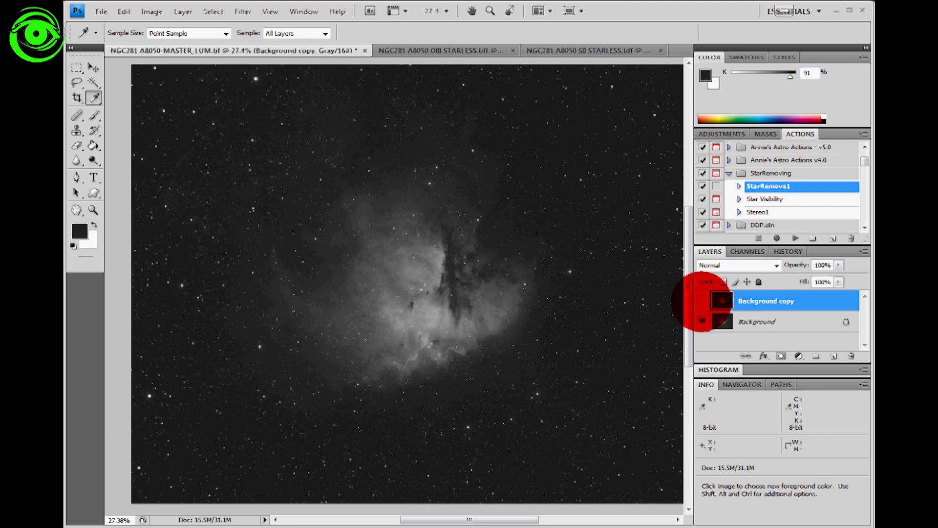
pyautogui.click(702, 300)
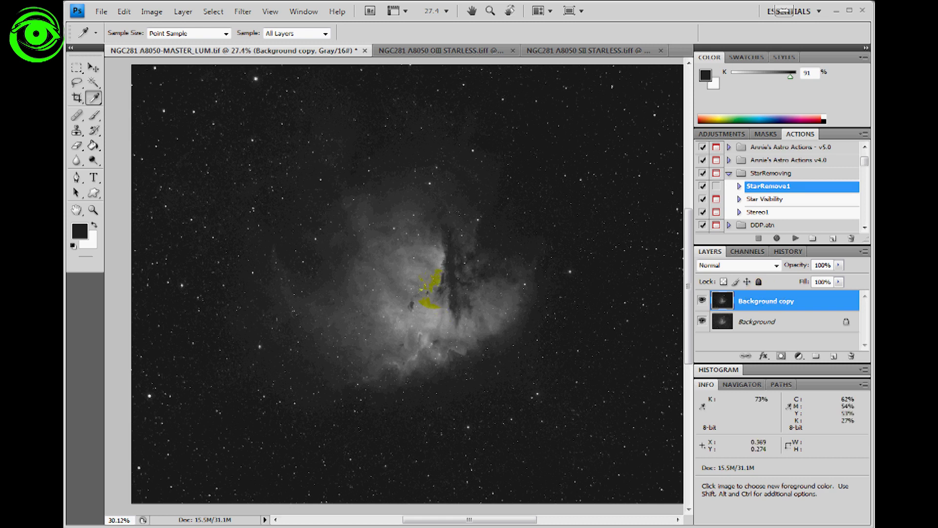
# Duplicate the Background copy layer and rename the new layer Fine Detail Sharpen.
pyautogui.scroll(3, 439, 273)
pyautogui.scroll(1, 442, 254)
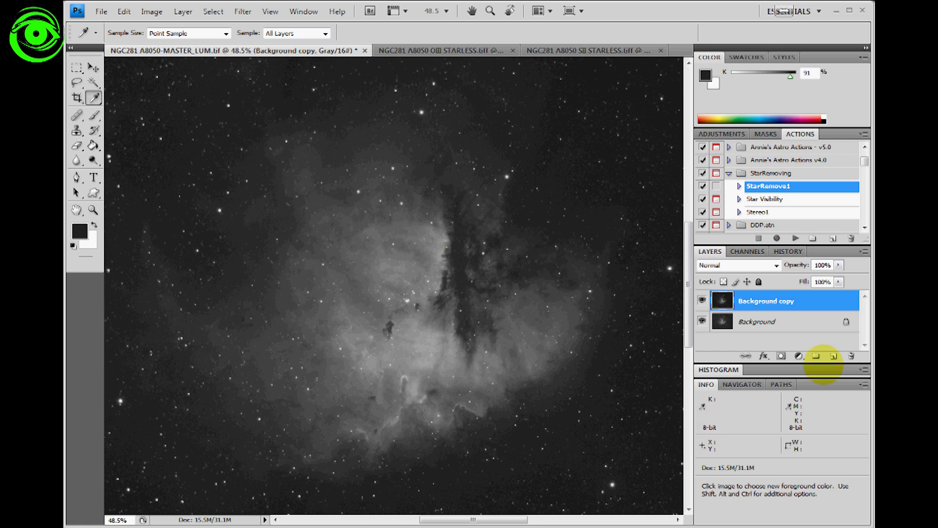
pyautogui.click(773, 296)
pyautogui.moveTo(787, 304); pyautogui.dragTo(833, 356)
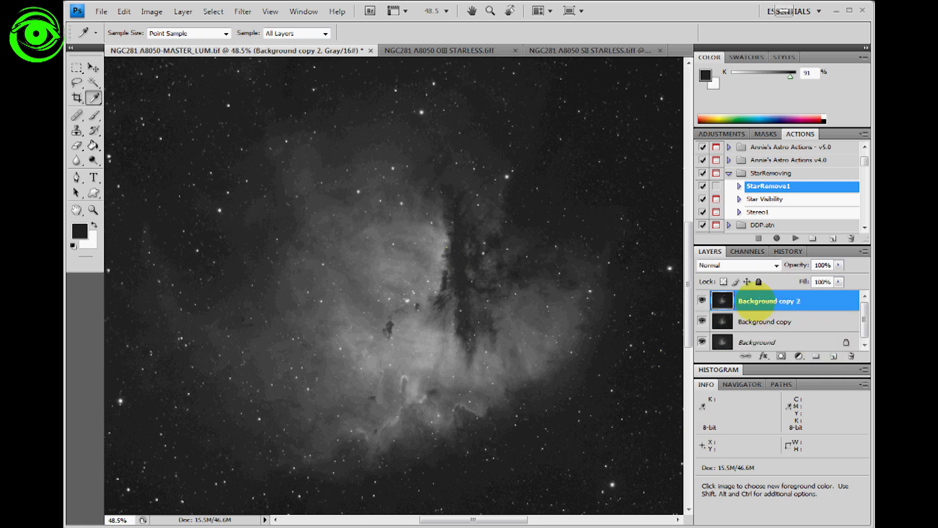
pyautogui.doubleClick(765, 301)
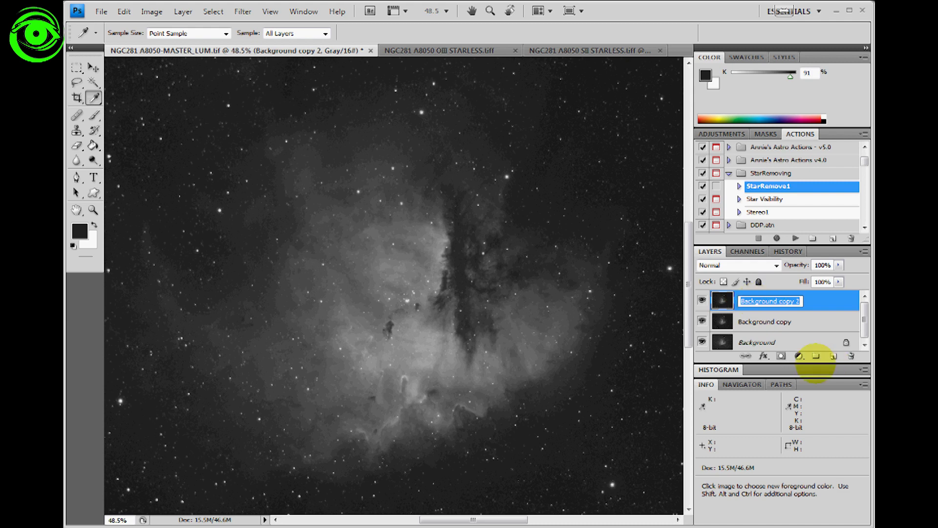
pyautogui.write('R')
pyautogui.write('ine Detail Sharp')
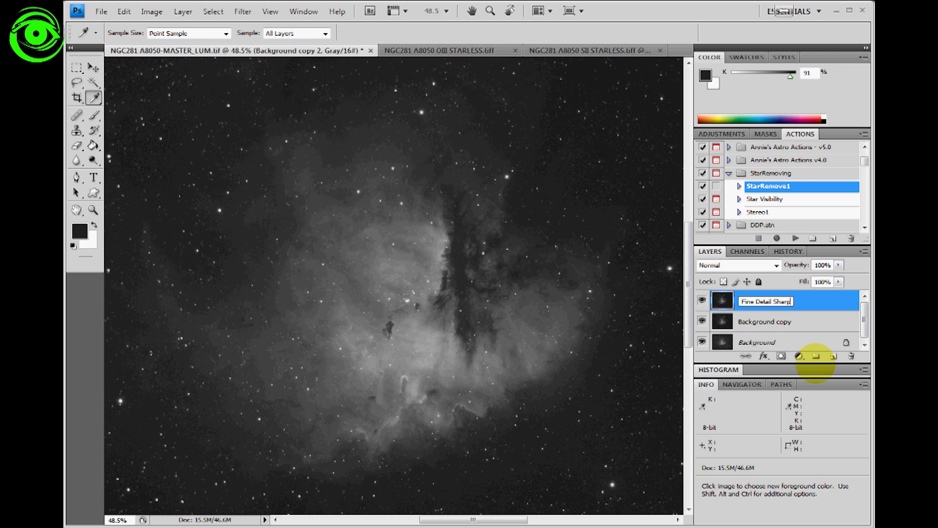
pyautogui.write('en')
pyautogui.press('Return')
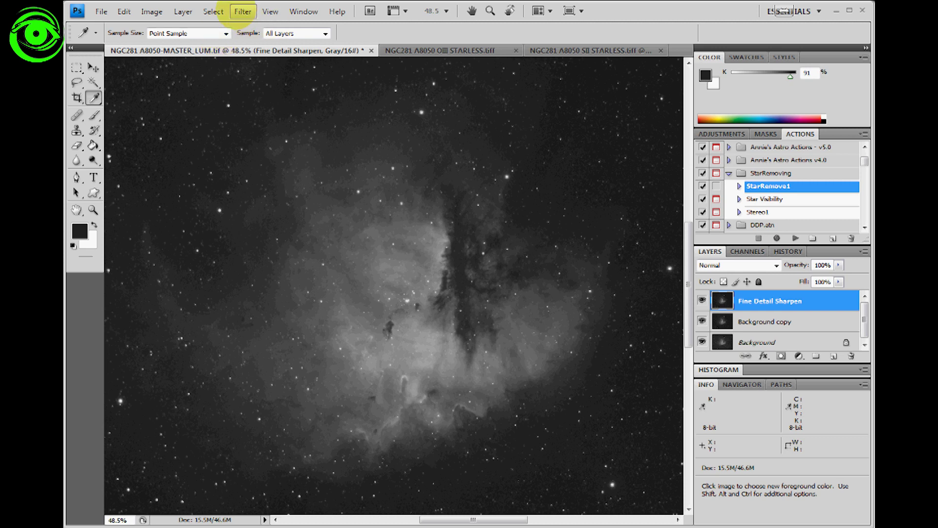
# Open the High Pass filter for the Fine Detail Sharpen layer.
pyautogui.click(243, 11)
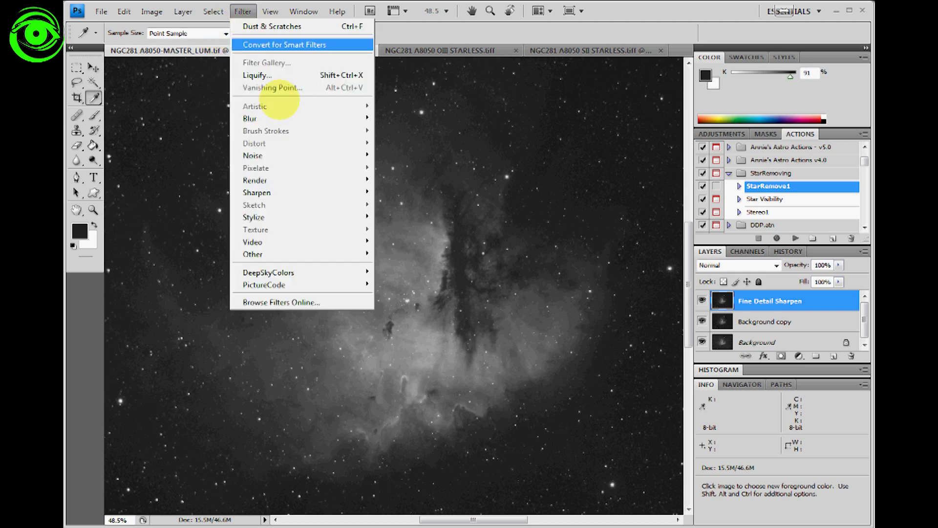
pyautogui.moveTo(307, 250)
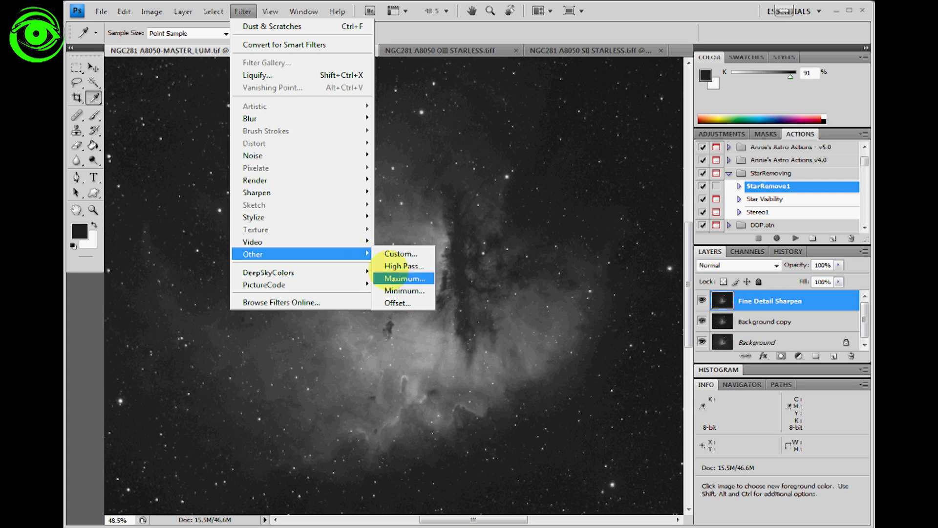
pyautogui.click(402, 265)
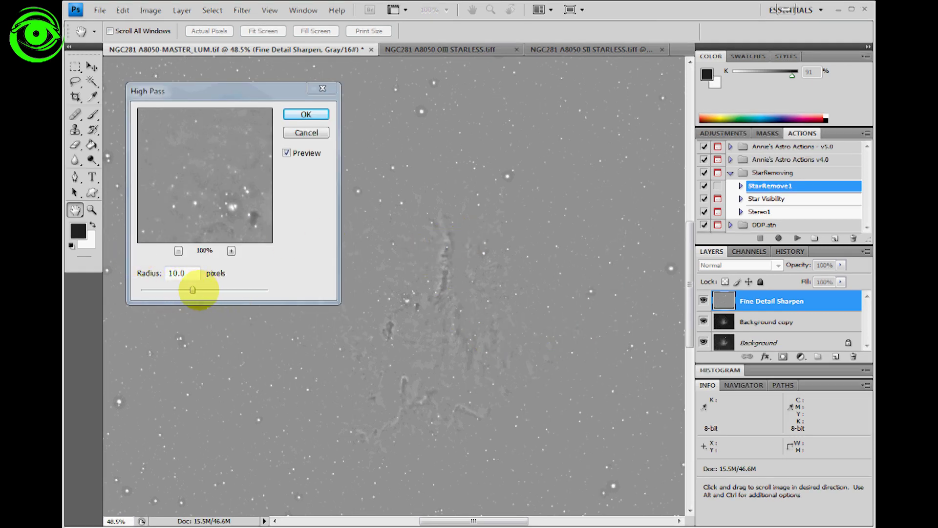
pyautogui.click(205, 90)
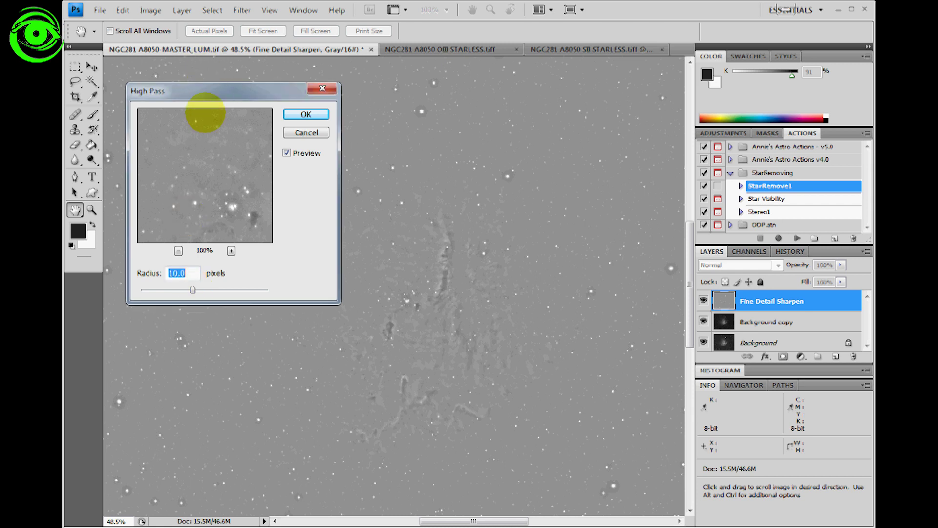
# Try a High Pass radius of 19.8 pixels and inspect the detail around the nebula's dark lanes.
pyautogui.moveTo(193, 290)
pyautogui.mouseDown()
pyautogui.moveTo(180, 289)
pyautogui.moveTo(215, 289)
pyautogui.moveTo(198, 289)
pyautogui.mouseUp()
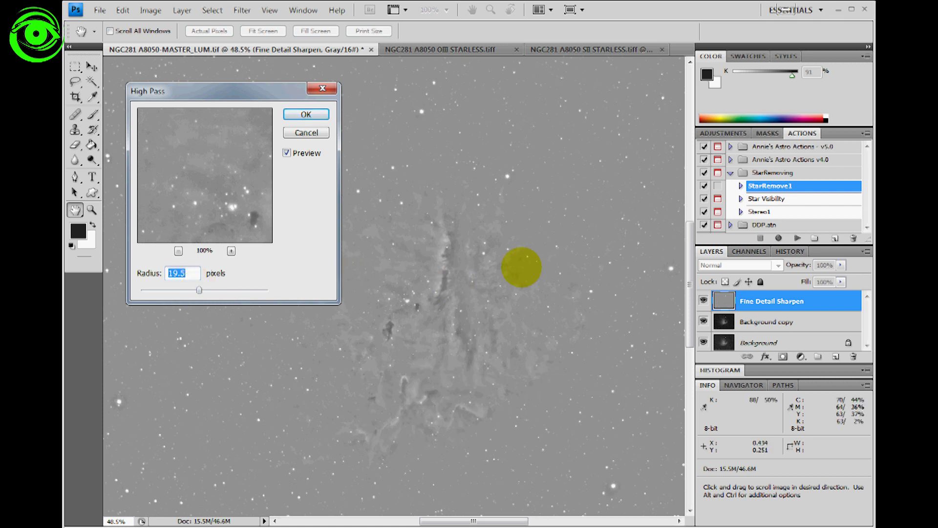
pyautogui.press('Up')
pyautogui.press('Up')
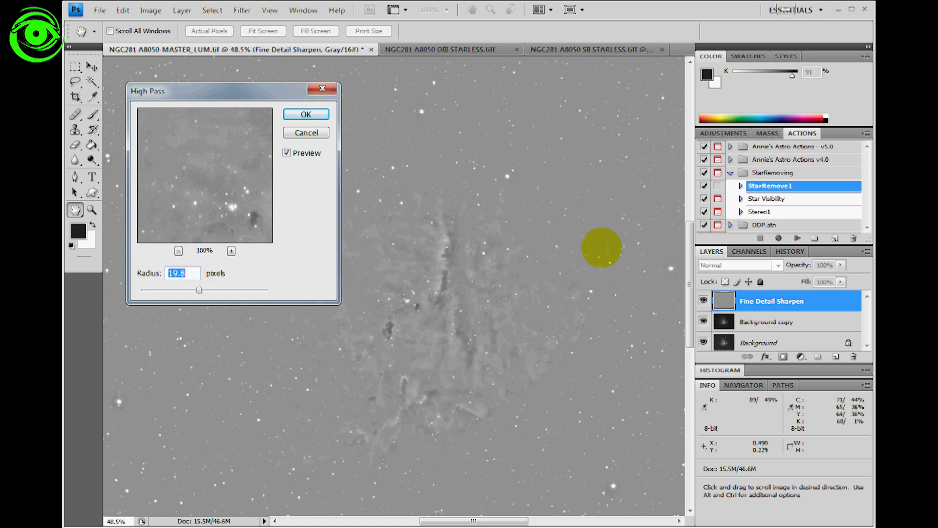
pyautogui.scroll(2, 530, 306)
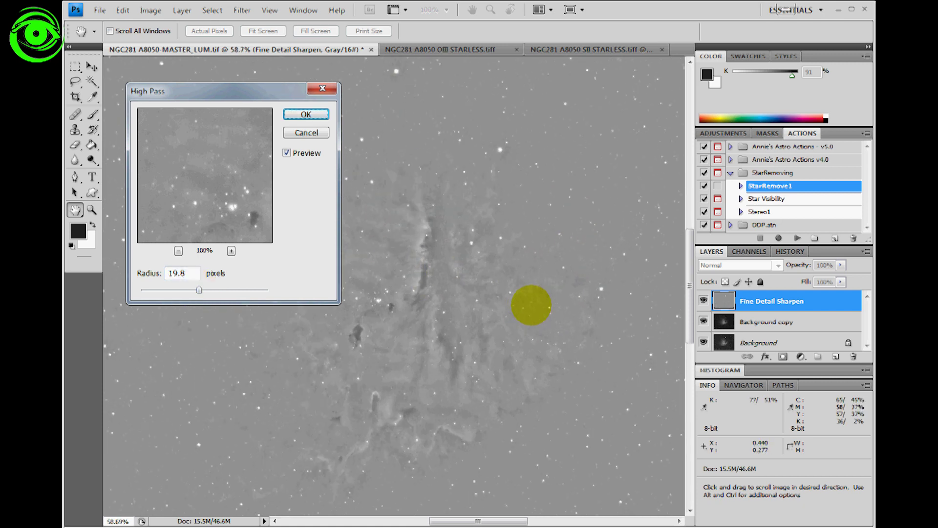
pyautogui.scroll(3, 405, 292)
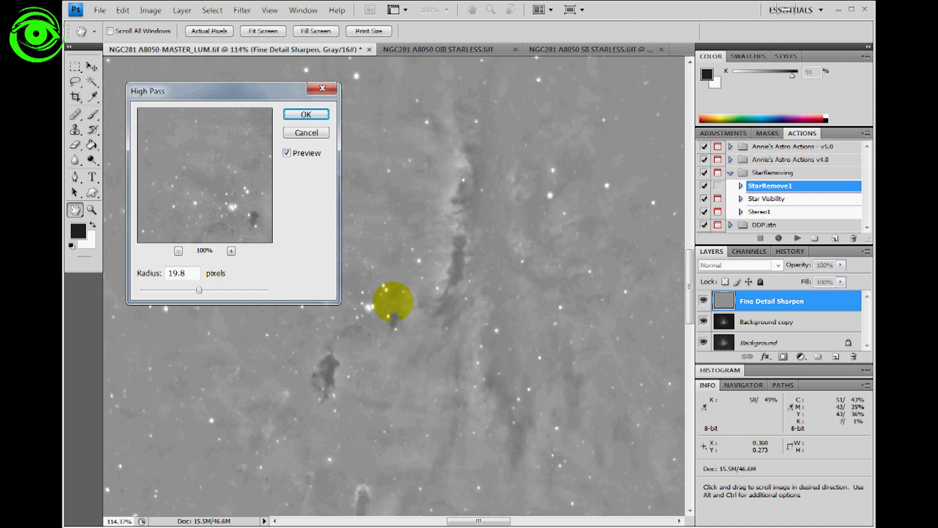
pyautogui.scroll(-1, 393, 301)
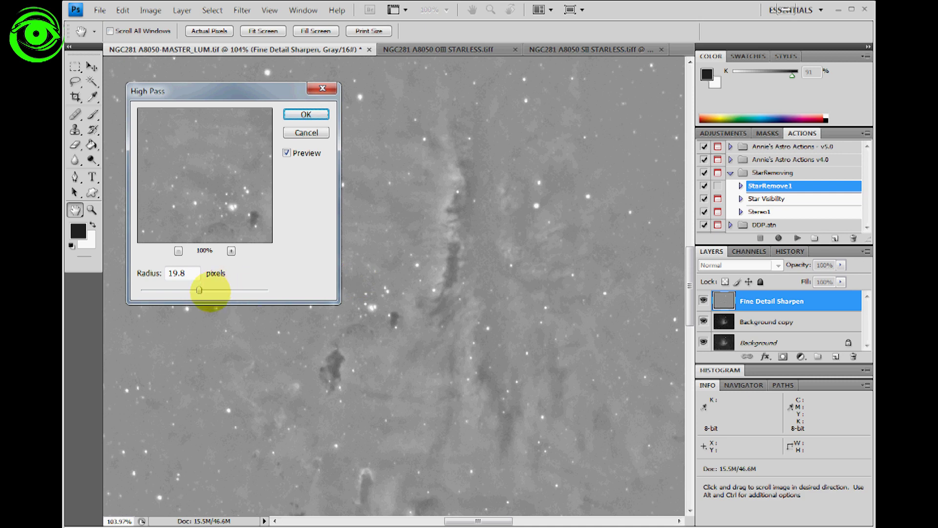
# Reduce the High Pass radius to 7.2 pixels and apply the filter.
pyautogui.moveTo(196, 291); pyautogui.dragTo(171, 289)
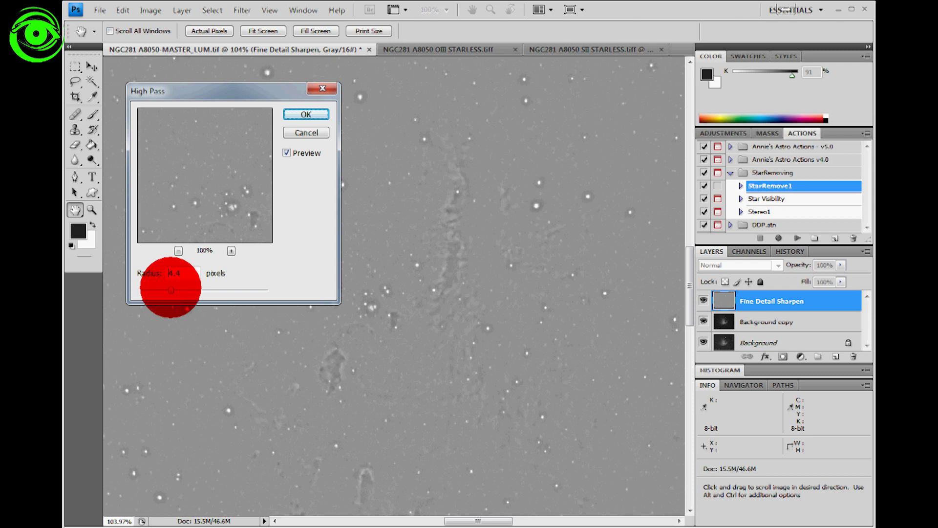
pyautogui.moveTo(171, 290); pyautogui.dragTo(178, 290)
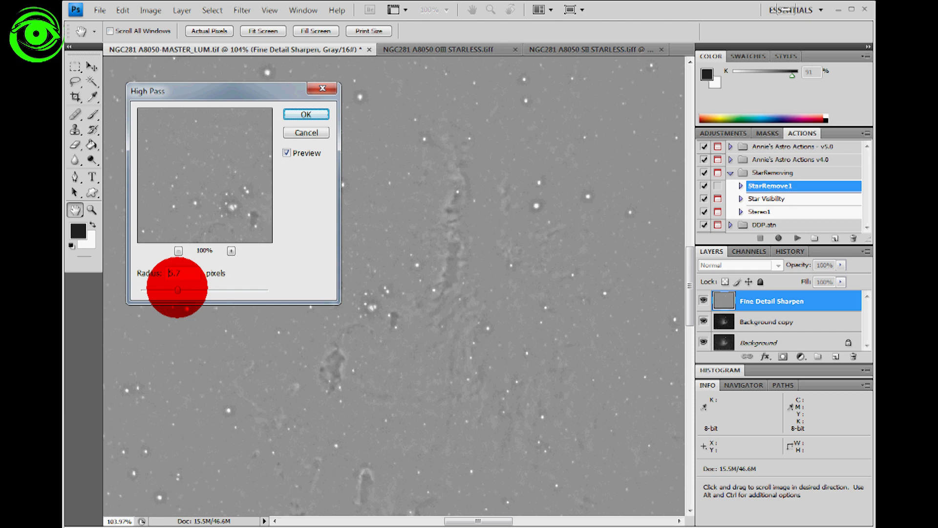
pyautogui.moveTo(178, 289); pyautogui.dragTo(183, 290)
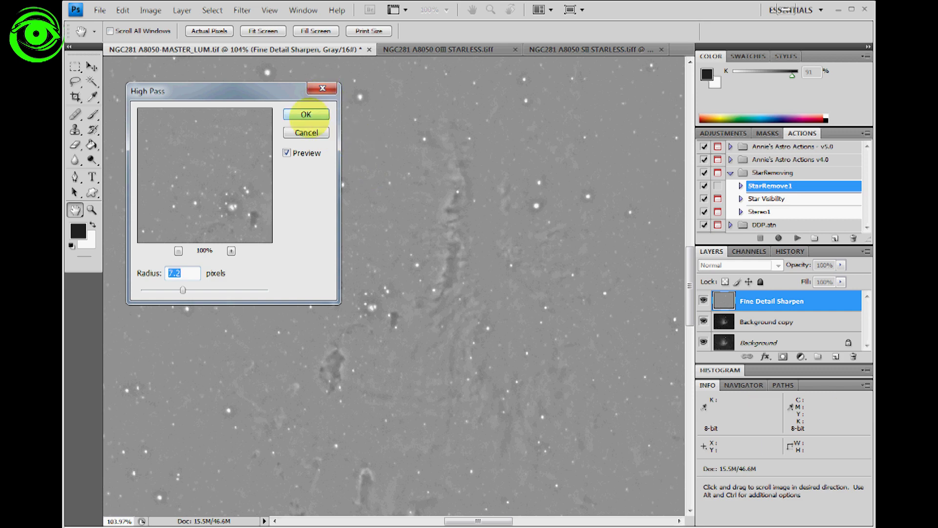
pyautogui.click(306, 112)
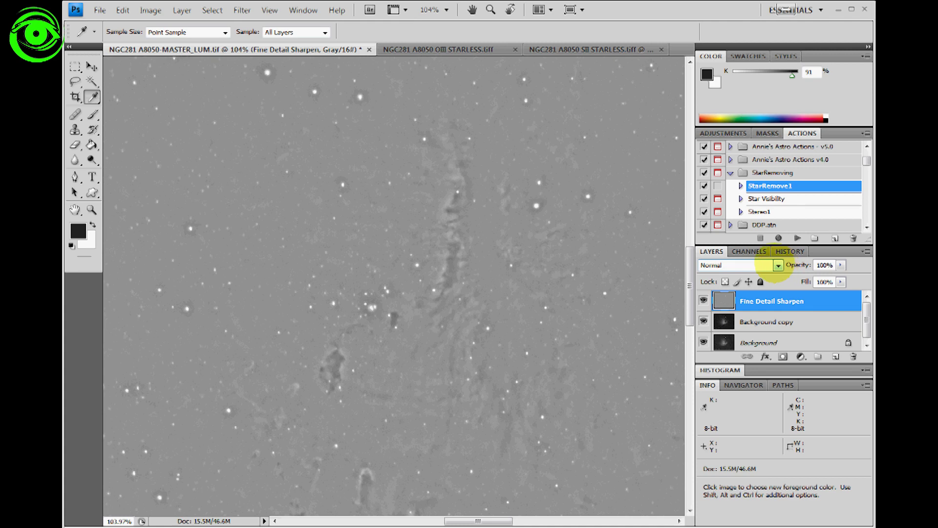
# Set the Fine Detail Sharpen layer's blending mode to Overlay and compare the image with the layer hidden and shown.
pyautogui.click(775, 266)
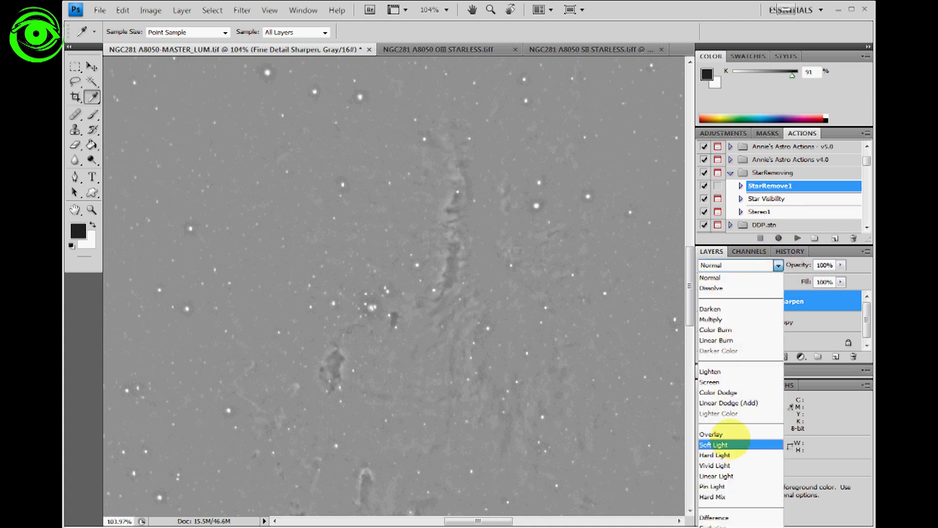
pyautogui.click(713, 434)
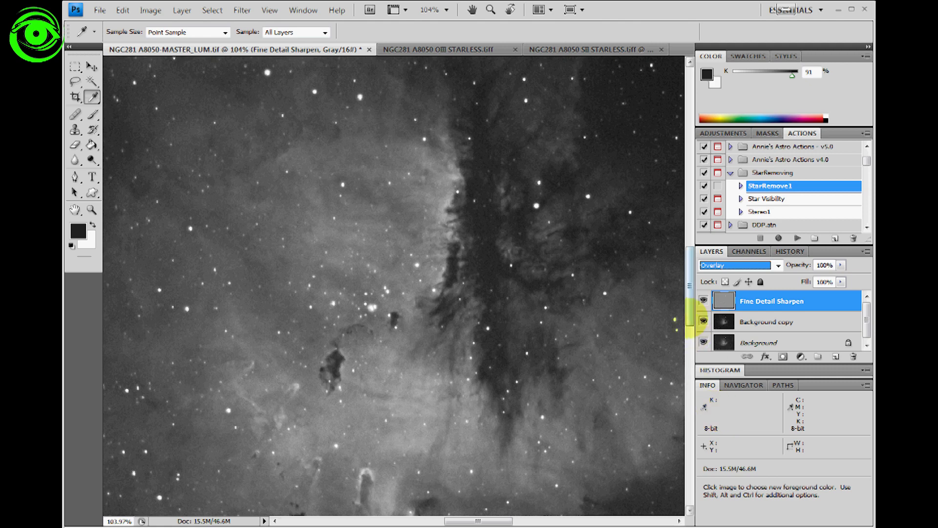
pyautogui.click(703, 300)
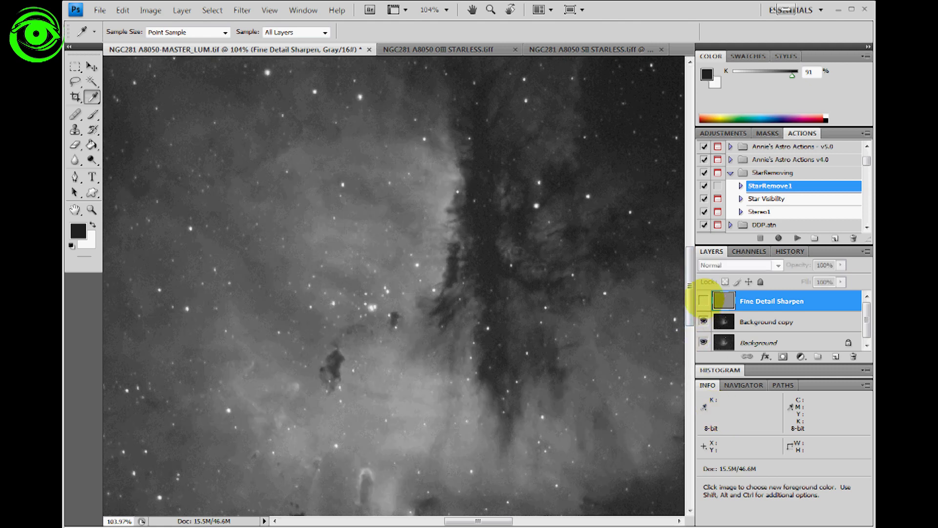
pyautogui.click(703, 300)
pyautogui.click(704, 300)
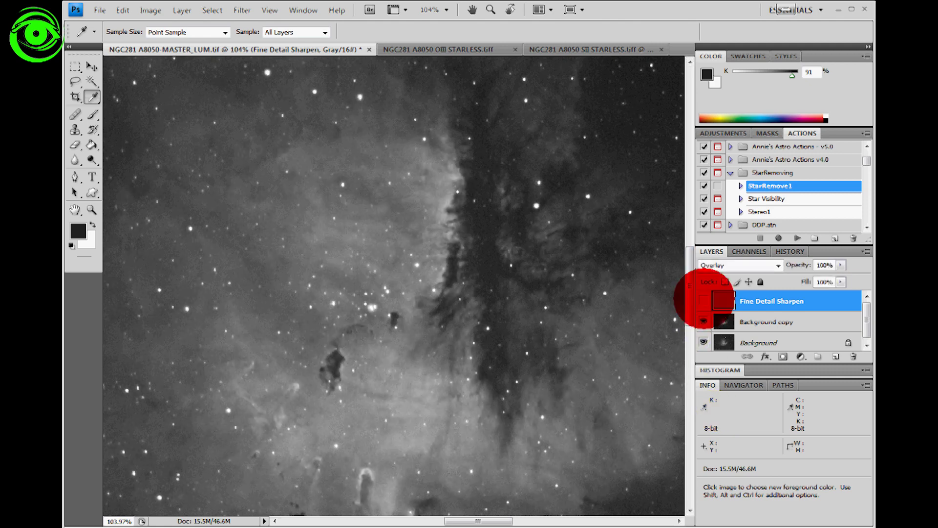
pyautogui.click(703, 300)
pyautogui.click(703, 300)
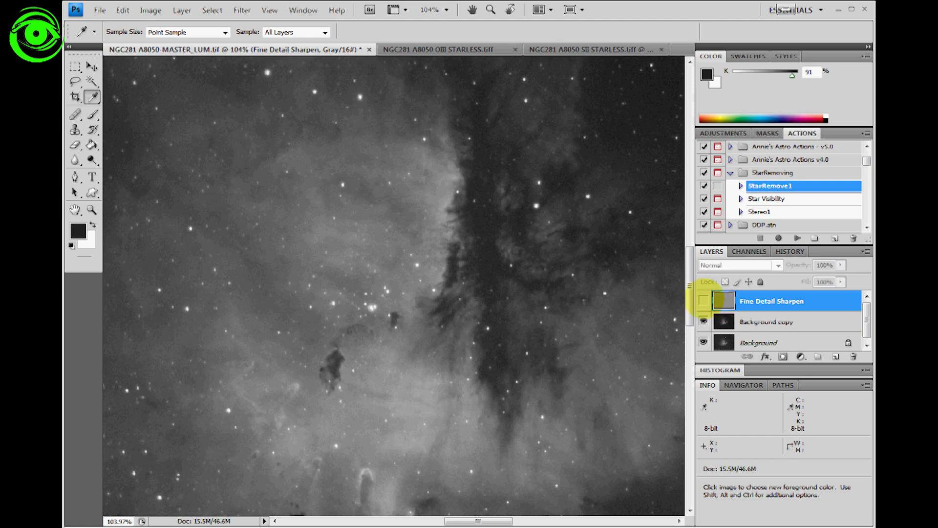
pyautogui.click(704, 300)
pyautogui.click(703, 300)
pyautogui.click(703, 300)
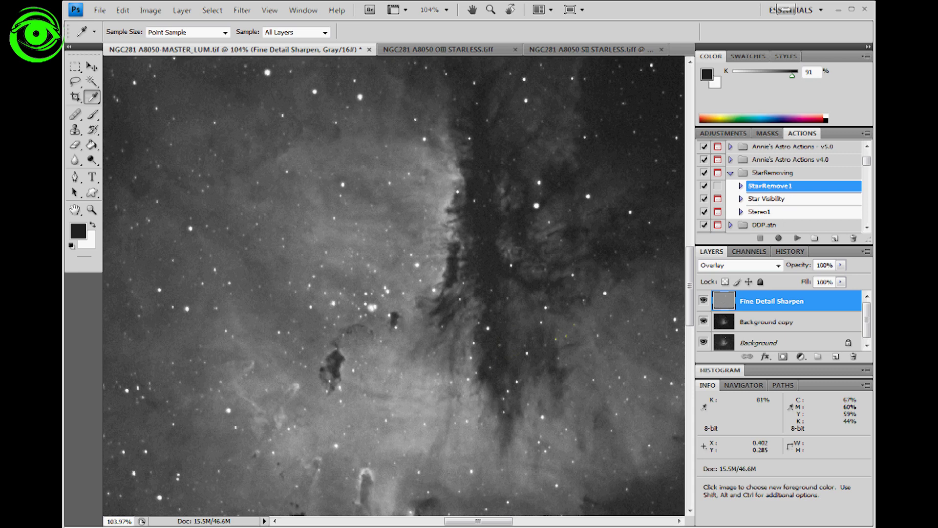
# Add a Hide All layer mask to the Fine Detail Sharpen layer.
pyautogui.click(180, 10)
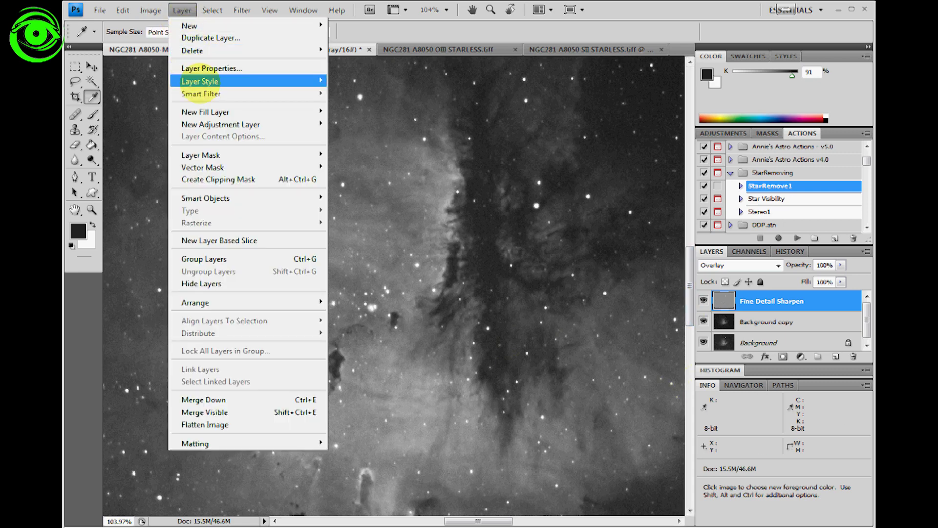
pyautogui.moveTo(235, 155)
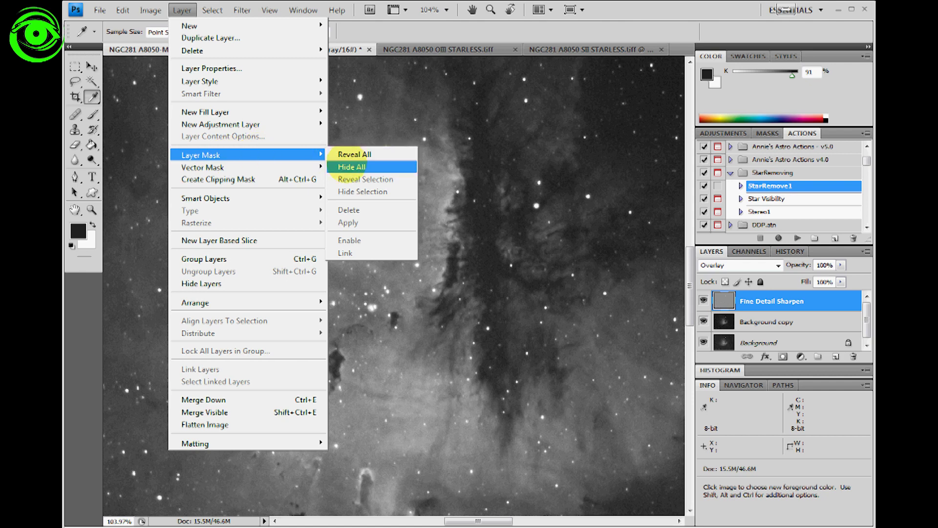
pyautogui.click(348, 166)
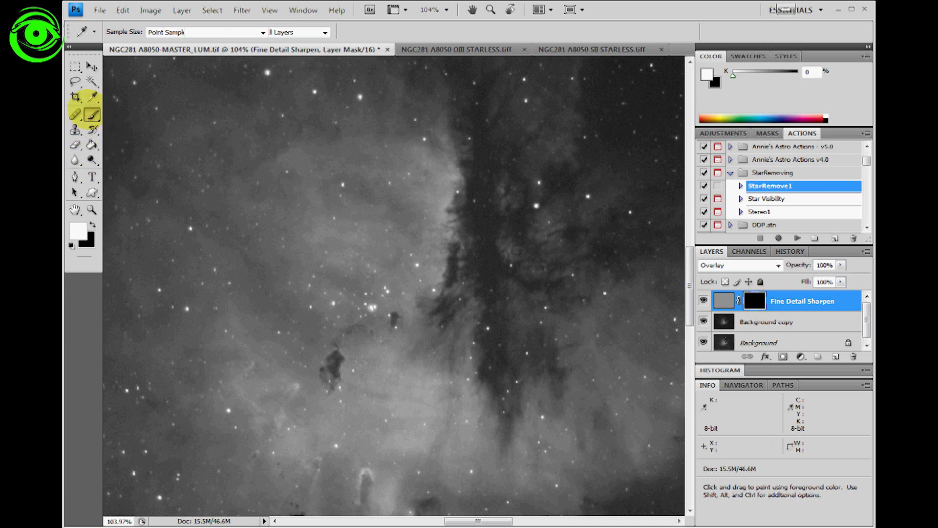
# Paint white with a 40-pixel brush on the Fine Detail Sharpen mask along the bright edge of the nebula's central dark lane.
pyautogui.click(92, 114)
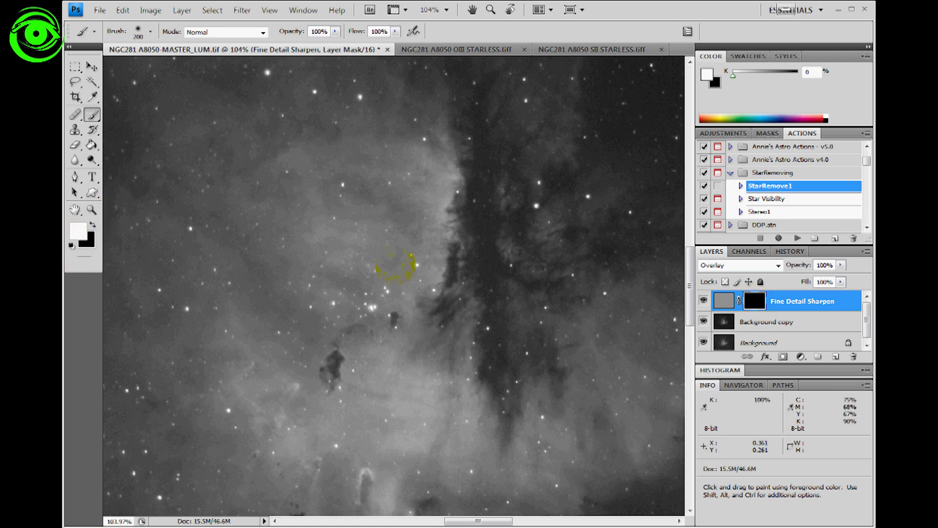
pyautogui.moveTo(431, 268); pyautogui.dragTo(436, 288)
pyautogui.moveTo(438, 252); pyautogui.dragTo(434, 274)
pyautogui.press('[')
pyautogui.press('[')
pyautogui.press('[')
pyautogui.press('[')
pyautogui.press('[')
pyautogui.moveTo(454, 208)
pyautogui.mouseDown()
pyautogui.moveTo(490, 246)
pyautogui.moveTo(450, 256)
pyautogui.moveTo(459, 224)
pyautogui.moveTo(453, 282)
pyautogui.moveTo(440, 265)
pyautogui.moveTo(456, 259)
pyautogui.moveTo(449, 278)
pyautogui.moveTo(463, 301)
pyautogui.moveTo(419, 317)
pyautogui.moveTo(472, 294)
pyautogui.moveTo(443, 321)
pyautogui.moveTo(404, 307)
pyautogui.mouseUp()
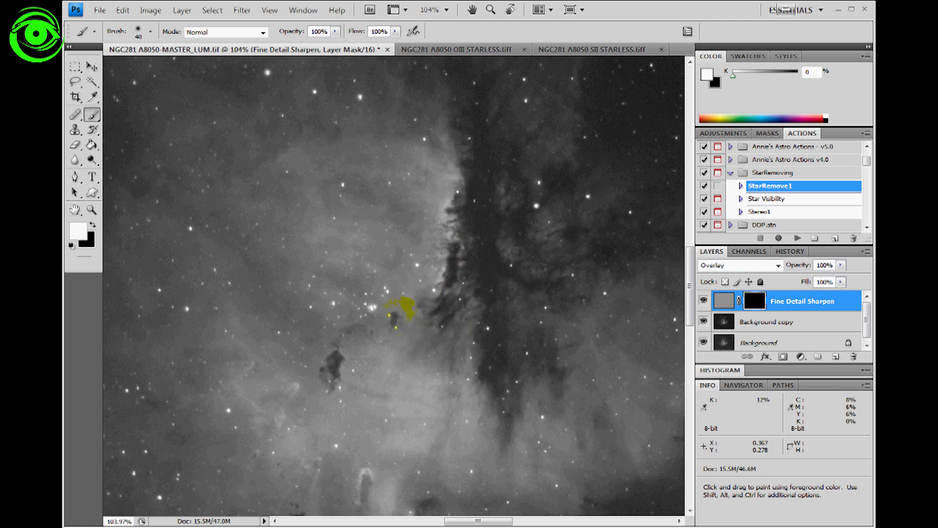
# Reveal the sharpening on the mask over the small dark globules, the dark lane's lower streaks and its upper wisps.
pyautogui.moveTo(371, 339)
pyautogui.mouseDown()
pyautogui.moveTo(331, 329)
pyautogui.moveTo(326, 368)
pyautogui.moveTo(293, 386)
pyautogui.mouseUp()
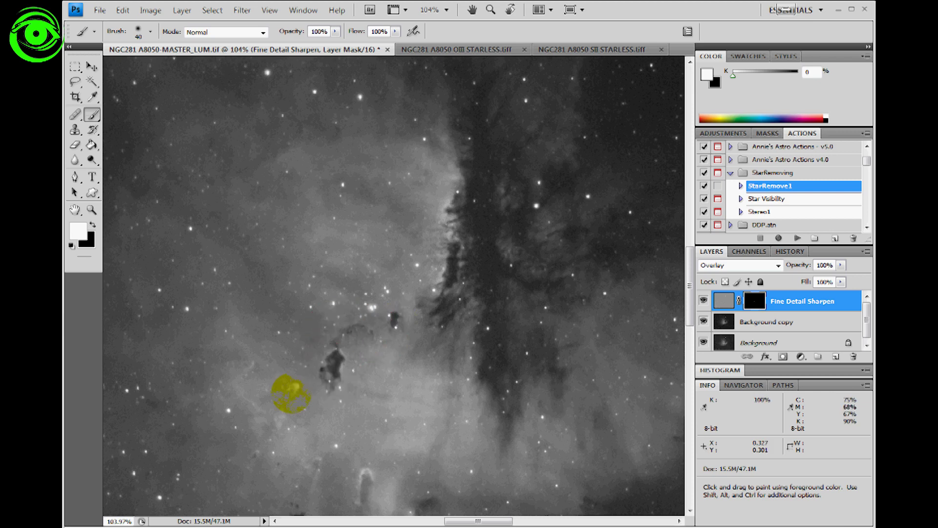
pyautogui.moveTo(479, 266)
pyautogui.mouseDown()
pyautogui.moveTo(432, 410)
pyautogui.moveTo(437, 390)
pyautogui.mouseUp()
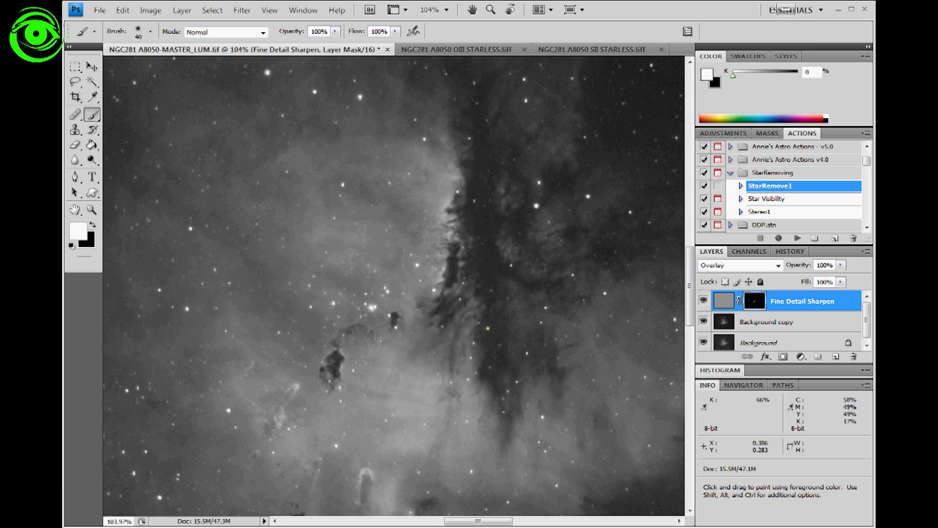
pyautogui.moveTo(488, 405)
pyautogui.mouseDown()
pyautogui.moveTo(496, 400)
pyautogui.moveTo(509, 459)
pyautogui.moveTo(503, 404)
pyautogui.moveTo(450, 381)
pyautogui.mouseUp()
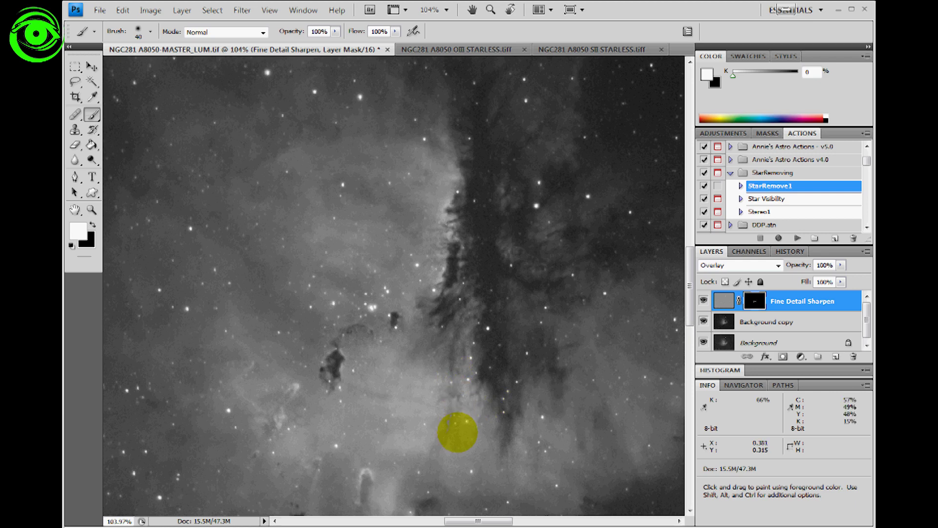
pyautogui.moveTo(449, 332)
pyautogui.mouseDown()
pyautogui.moveTo(402, 351)
pyautogui.moveTo(414, 344)
pyautogui.moveTo(421, 302)
pyautogui.mouseUp()
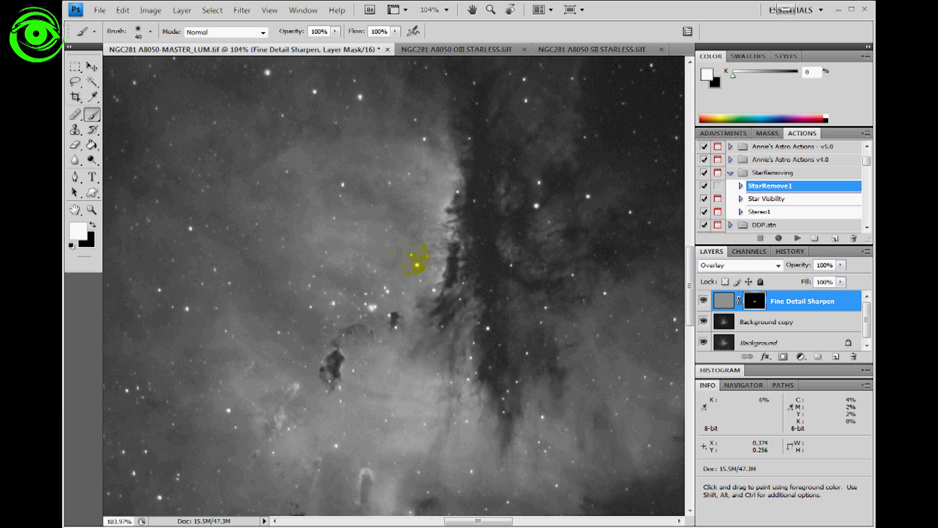
pyautogui.moveTo(468, 149)
pyautogui.mouseDown()
pyautogui.moveTo(508, 419)
pyautogui.moveTo(508, 372)
pyautogui.moveTo(539, 336)
pyautogui.moveTo(555, 386)
pyautogui.moveTo(578, 401)
pyautogui.moveTo(585, 336)
pyautogui.moveTo(565, 304)
pyautogui.moveTo(611, 282)
pyautogui.moveTo(580, 295)
pyautogui.moveTo(565, 262)
pyautogui.moveTo(597, 241)
pyautogui.moveTo(557, 239)
pyautogui.moveTo(560, 211)
pyautogui.moveTo(533, 217)
pyautogui.moveTo(555, 169)
pyautogui.moveTo(515, 176)
pyautogui.moveTo(539, 130)
pyautogui.mouseUp()
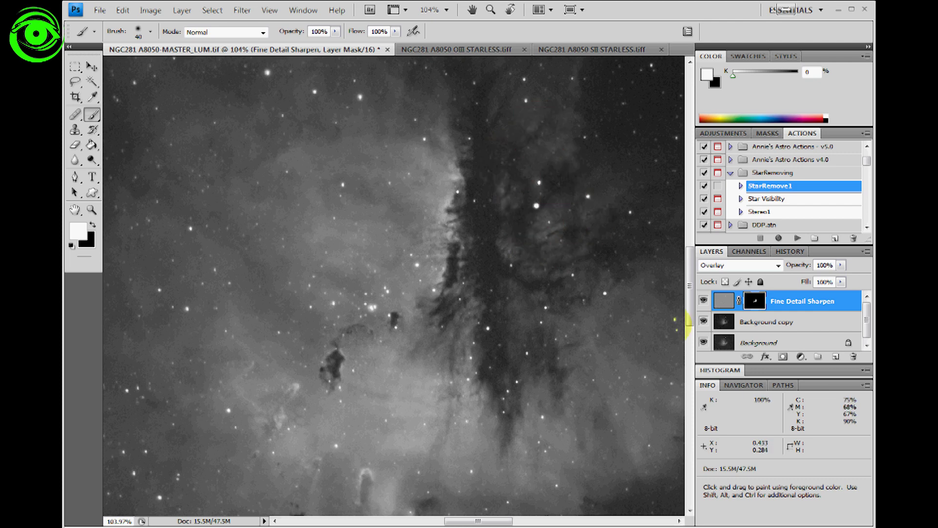
# Paint the sharpening into the ridges along the nebula's lower edge and compare the image with the Fine Detail Sharpen layer hidden and shown.
pyautogui.moveTo(690, 247); pyautogui.dragTo(690, 286)
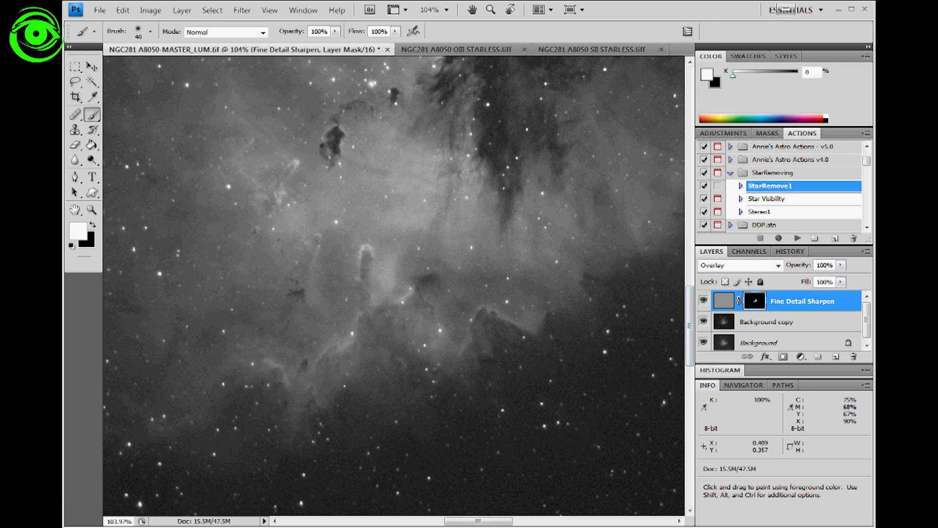
pyautogui.moveTo(524, 337)
pyautogui.mouseDown()
pyautogui.moveTo(487, 313)
pyautogui.moveTo(453, 324)
pyautogui.moveTo(458, 366)
pyautogui.moveTo(471, 319)
pyautogui.mouseUp()
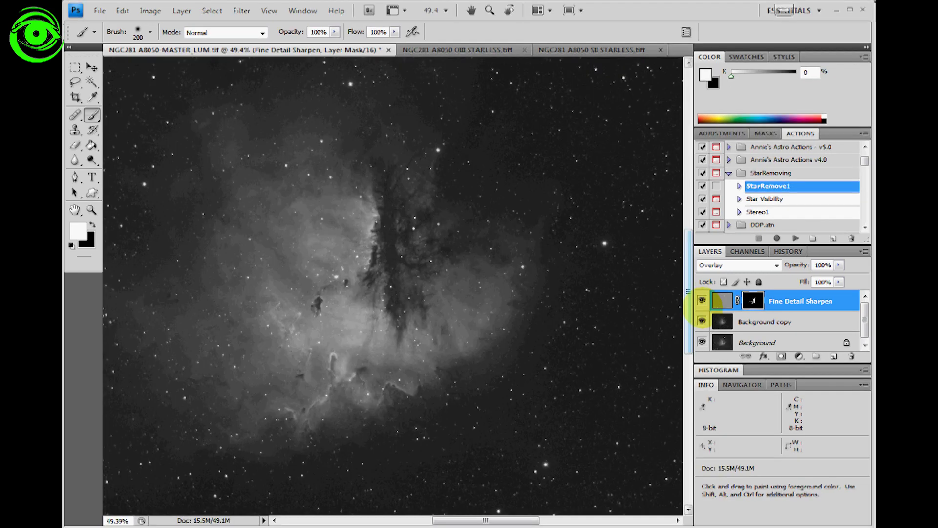
pyautogui.click(702, 301)
pyautogui.click(702, 300)
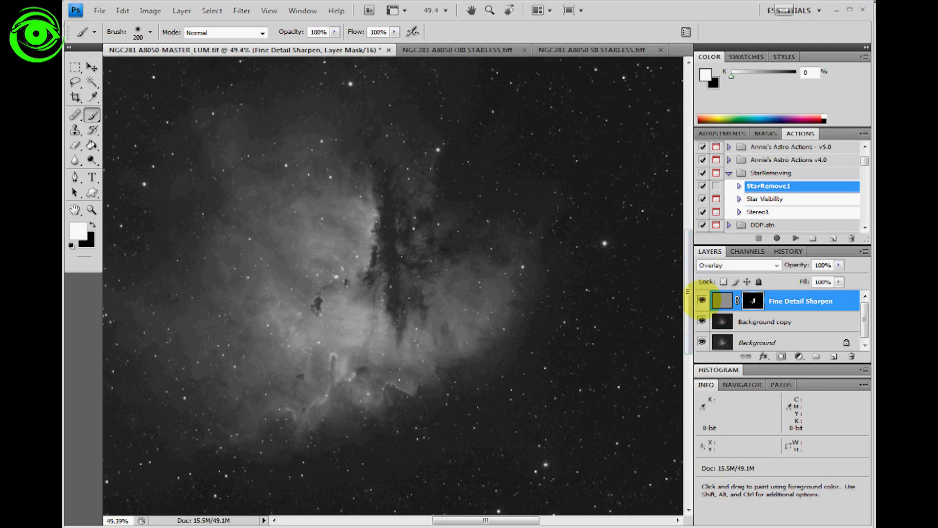
# Duplicate the Background copy layer and hide the Fine Detail Sharpen layer.
pyautogui.click(784, 320)
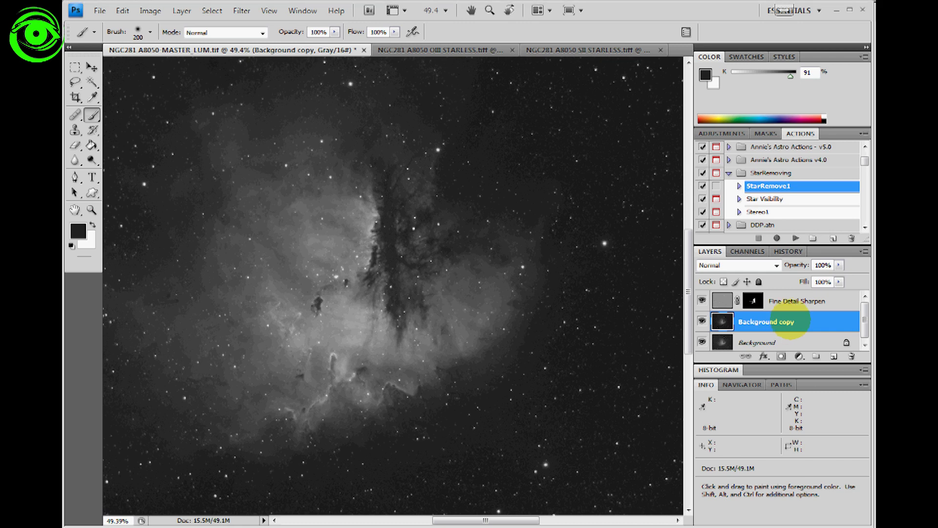
pyautogui.moveTo(791, 321); pyautogui.dragTo(833, 356)
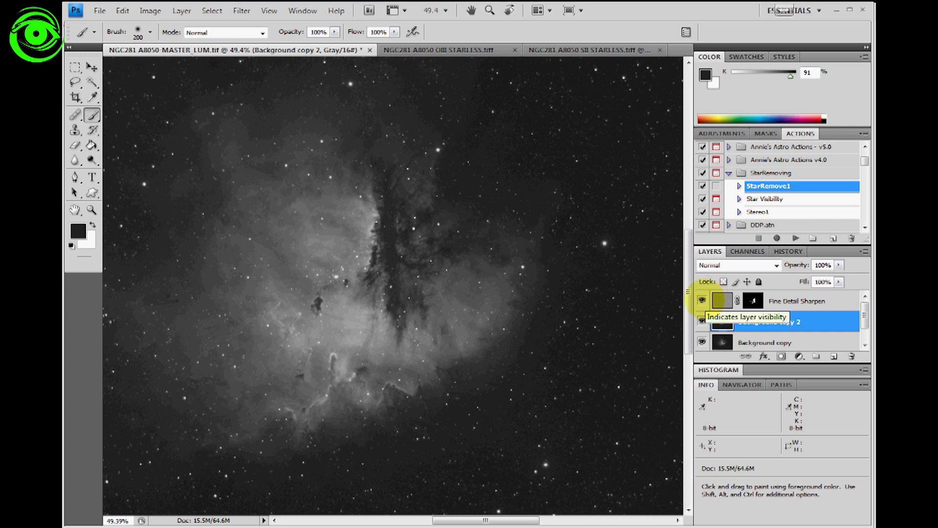
pyautogui.click(702, 300)
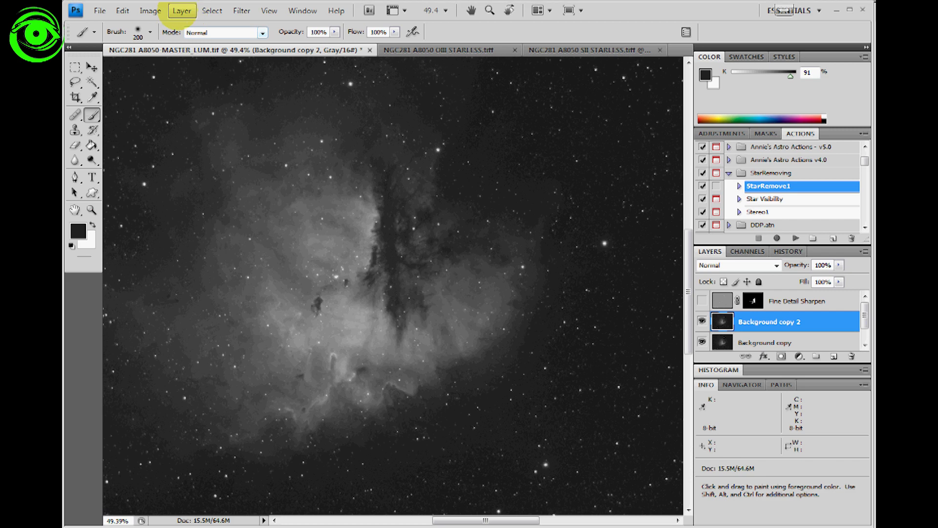
# Apply a High Pass filter with a radius of 56.1 pixels to the duplicated layer.
pyautogui.click(241, 10)
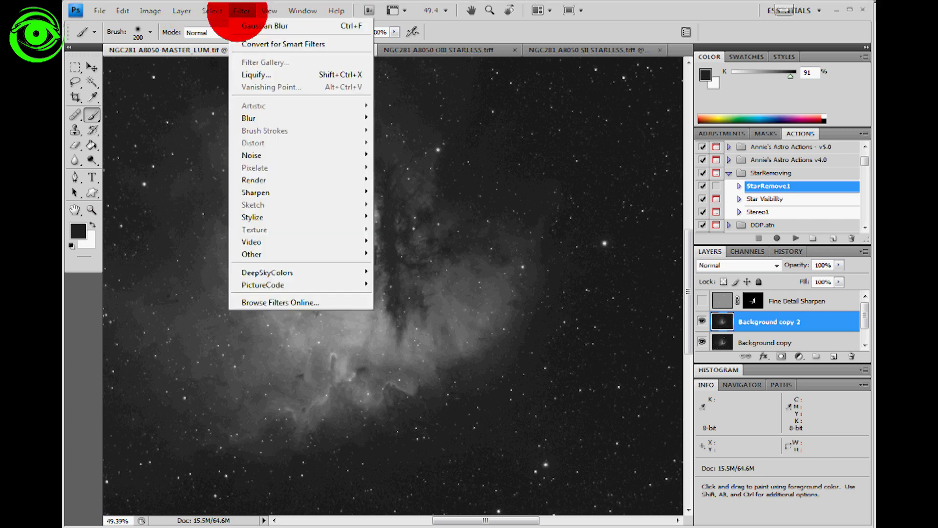
pyautogui.moveTo(370, 251)
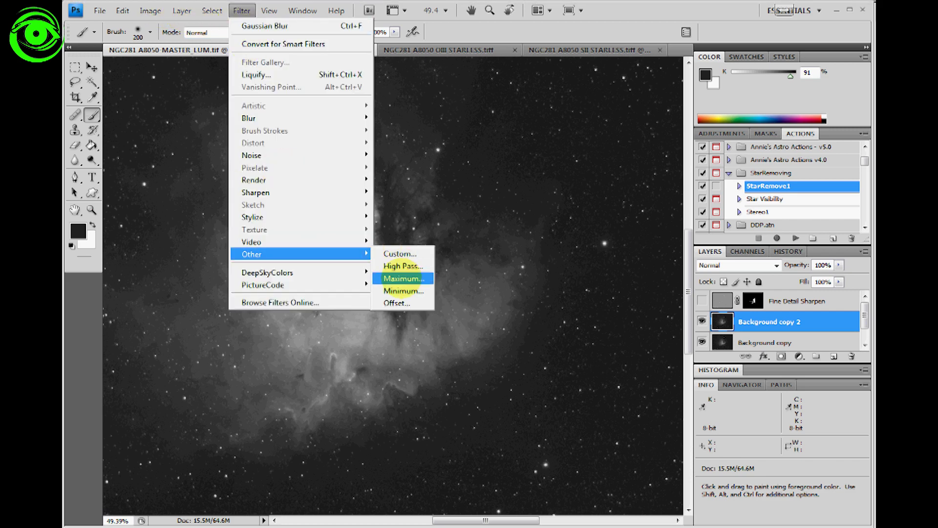
pyautogui.click(402, 266)
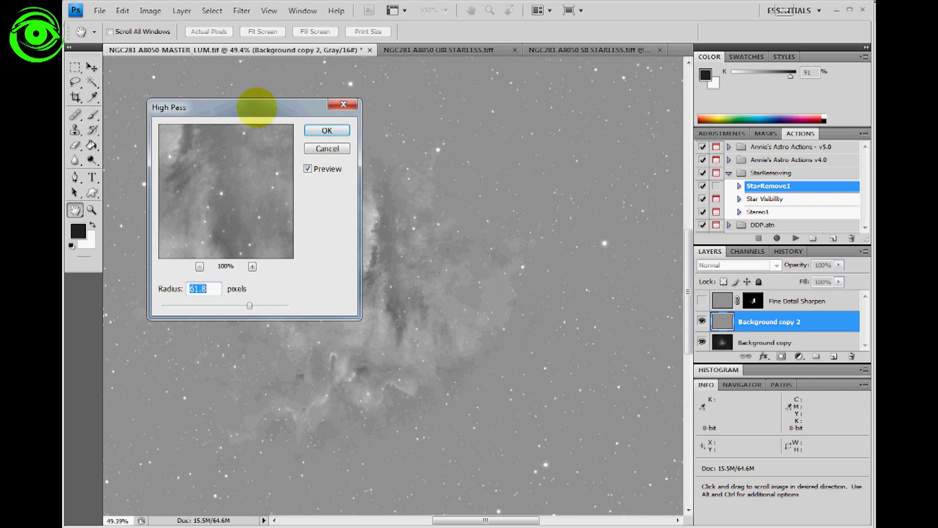
pyautogui.moveTo(279, 139); pyautogui.dragTo(550, 98)
pyautogui.moveTo(542, 297)
pyautogui.mouseDown()
pyautogui.moveTo(483, 295)
pyautogui.moveTo(525, 295)
pyautogui.mouseUp()
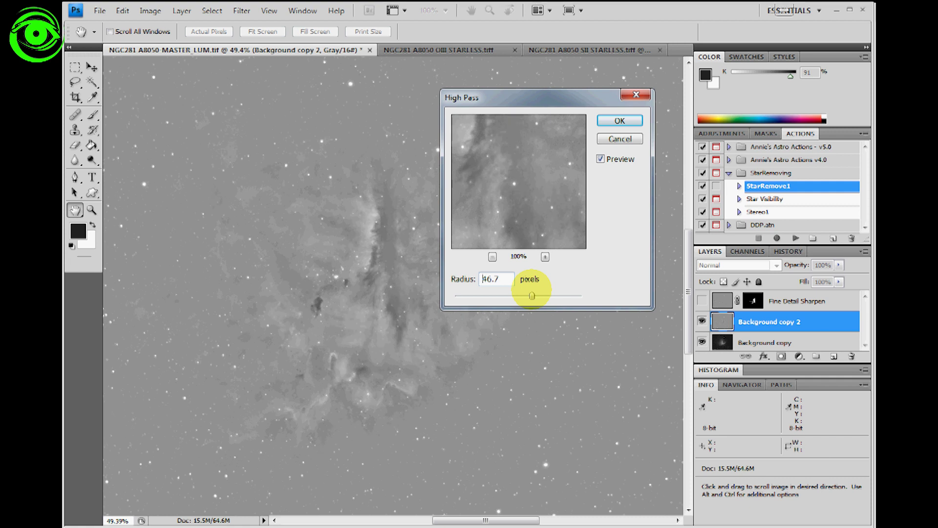
pyautogui.moveTo(532, 295); pyautogui.dragTo(538, 296)
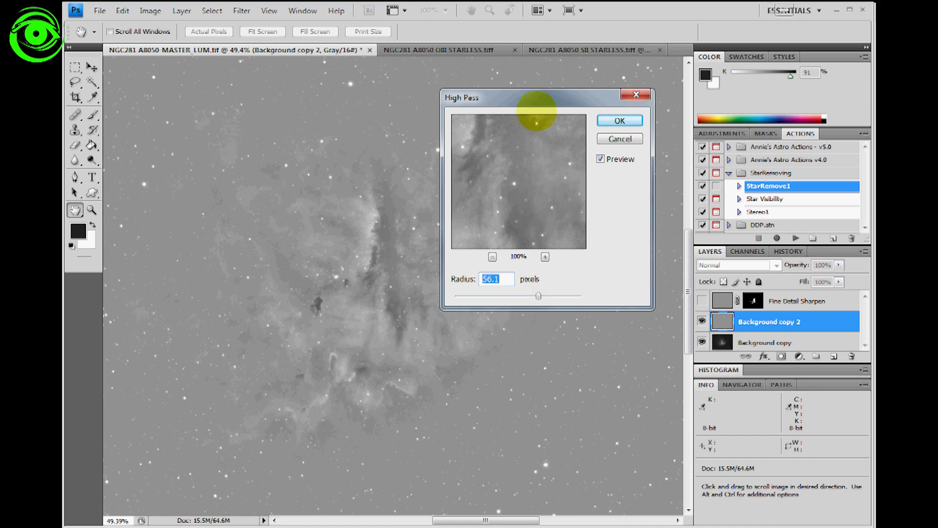
pyautogui.moveTo(528, 105); pyautogui.dragTo(539, 170)
pyautogui.click(631, 188)
pyautogui.press('b')
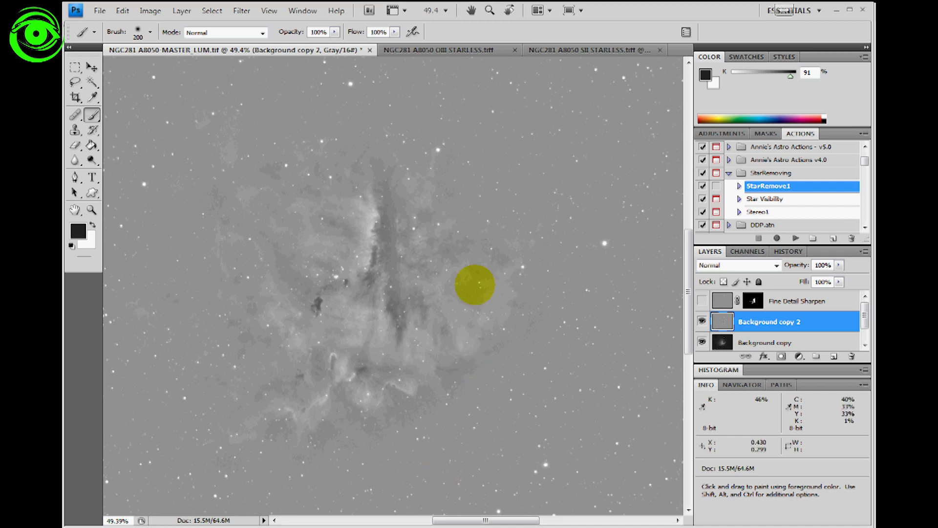
# Set the high-passed duplicate's blending mode to Soft Light and give it a Hide All layer mask.
pyautogui.click(775, 265)
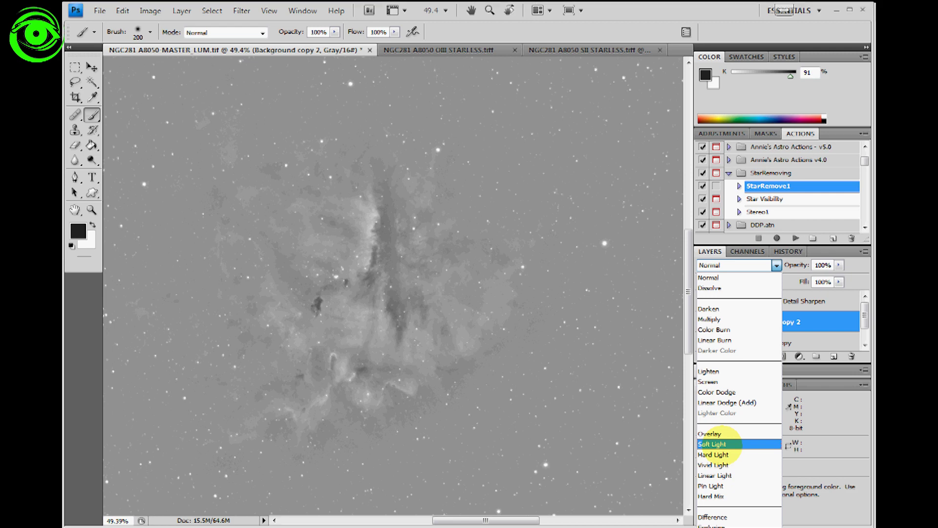
pyautogui.click(718, 444)
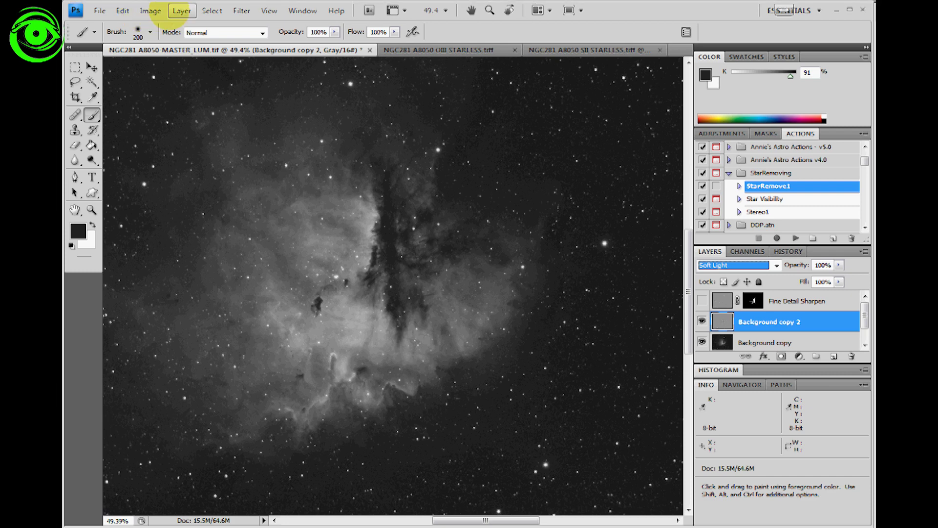
pyautogui.click(181, 11)
pyautogui.moveTo(230, 154)
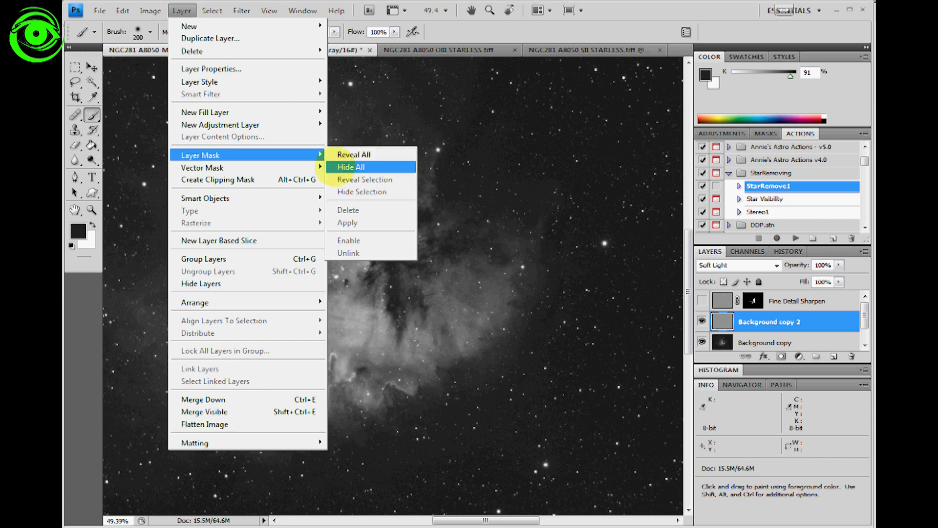
pyautogui.click(334, 169)
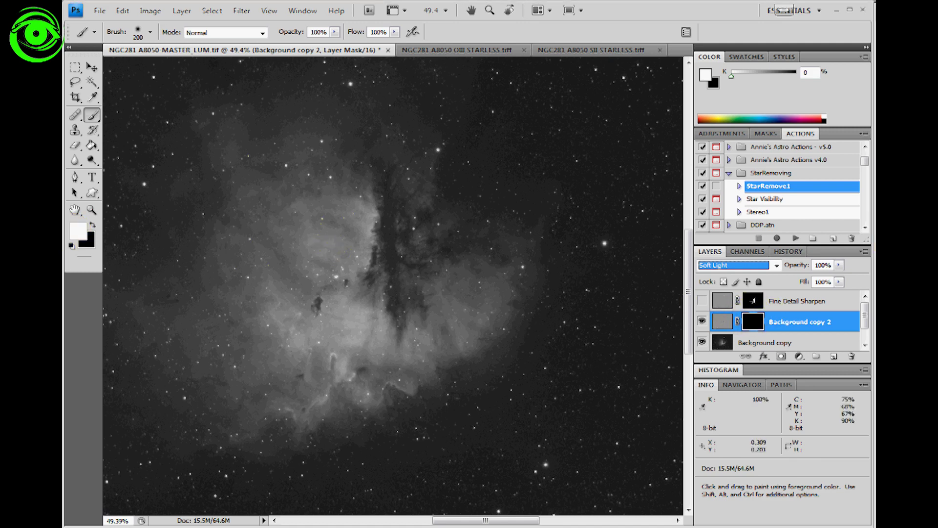
# Paint white over the main body of the nebula on the Soft Light layer's mask, enlarging the brush to 400 pixels.
pyautogui.moveTo(361, 196)
pyautogui.mouseDown()
pyautogui.moveTo(376, 312)
pyautogui.moveTo(364, 214)
pyautogui.mouseUp()
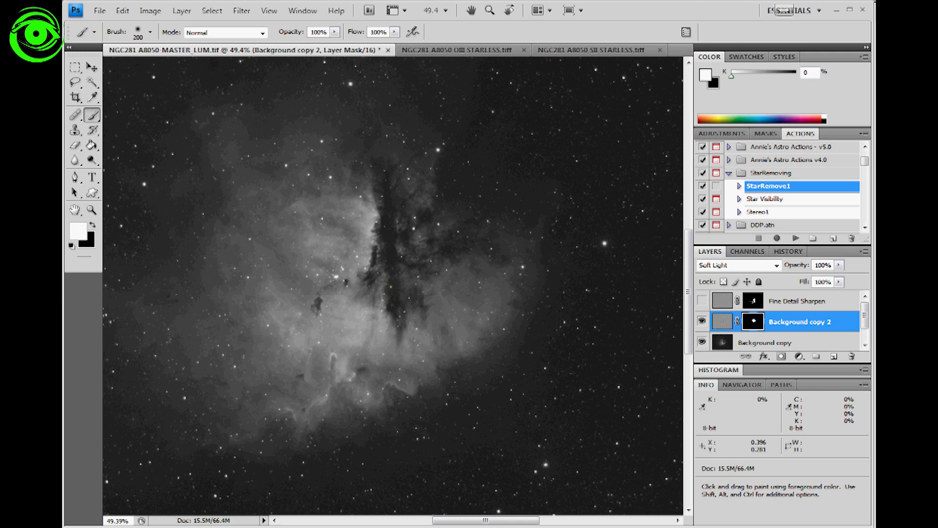
pyautogui.press(']')
pyautogui.moveTo(384, 328)
pyautogui.mouseDown()
pyautogui.moveTo(350, 350)
pyautogui.moveTo(430, 373)
pyautogui.moveTo(250, 359)
pyautogui.moveTo(332, 307)
pyautogui.moveTo(245, 287)
pyautogui.moveTo(378, 202)
pyautogui.moveTo(275, 161)
pyautogui.moveTo(351, 187)
pyautogui.moveTo(140, 274)
pyautogui.moveTo(348, 376)
pyautogui.moveTo(329, 375)
pyautogui.moveTo(360, 336)
pyautogui.mouseUp()
pyautogui.scroll(-2, 377, 314)
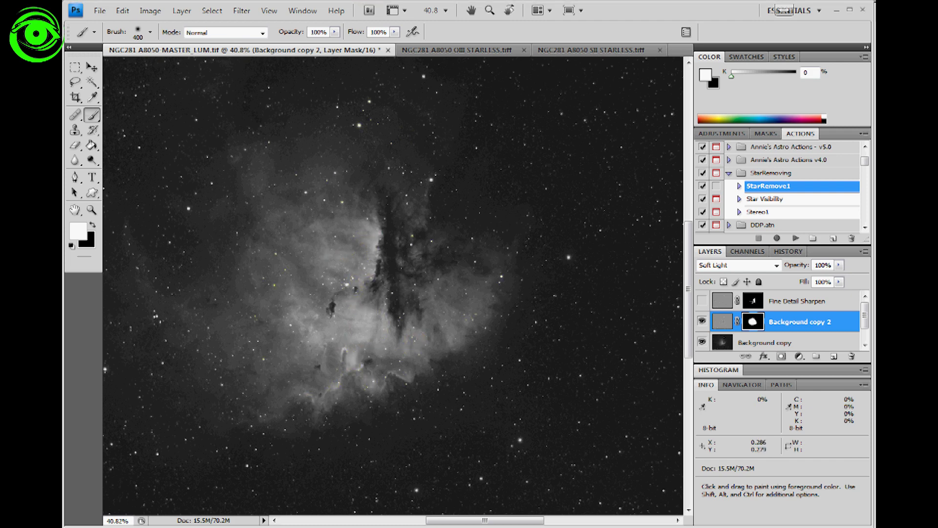
pyautogui.moveTo(335, 272)
pyautogui.mouseDown()
pyautogui.moveTo(325, 272)
pyautogui.moveTo(371, 294)
pyautogui.mouseUp()
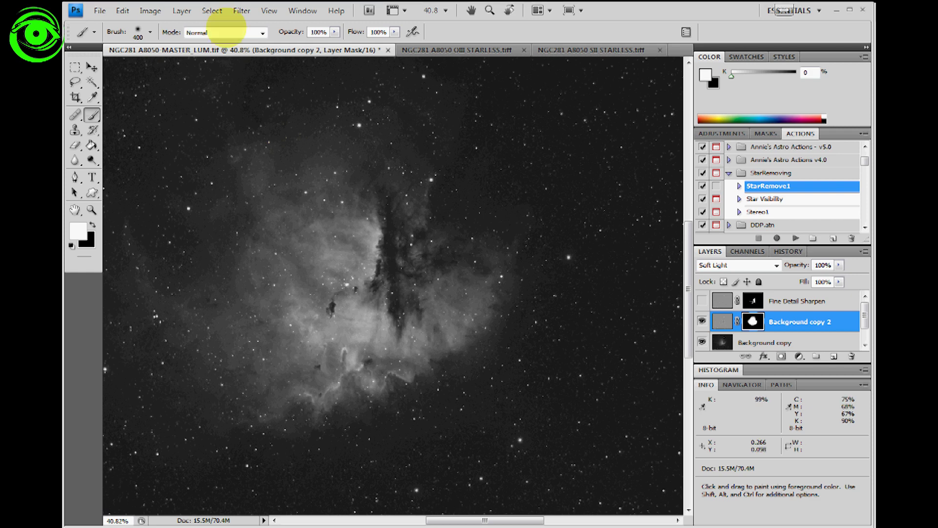
# Soften the Soft Light layer's mask with a Gaussian Blur of 215.3 pixels.
pyautogui.click(242, 10)
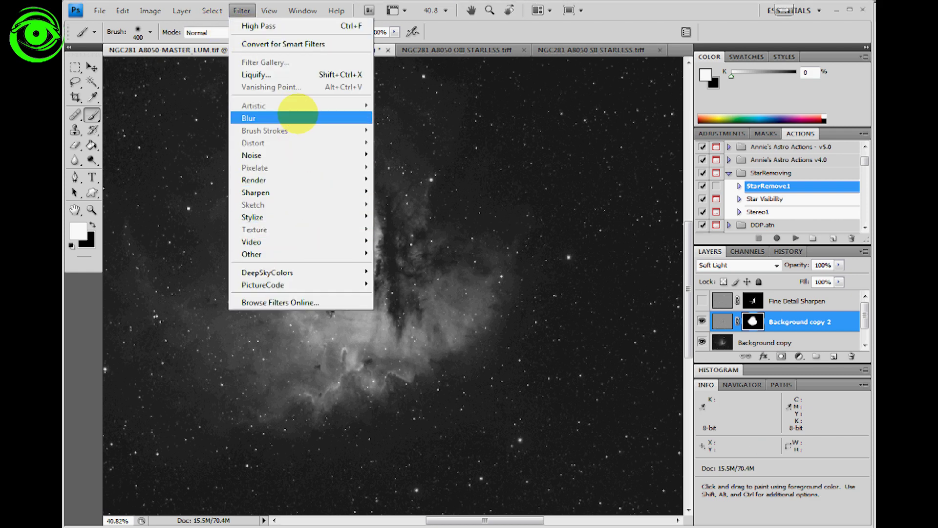
pyautogui.moveTo(300, 117)
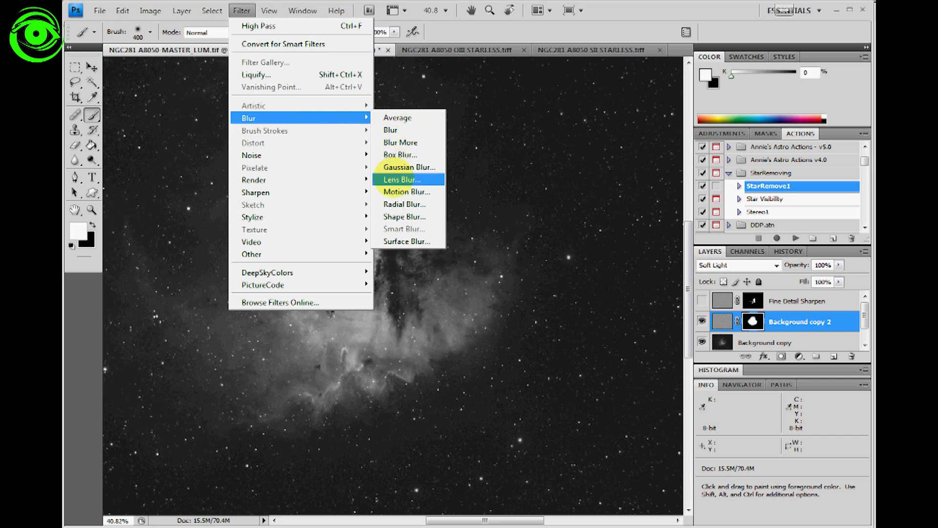
pyautogui.click(395, 167)
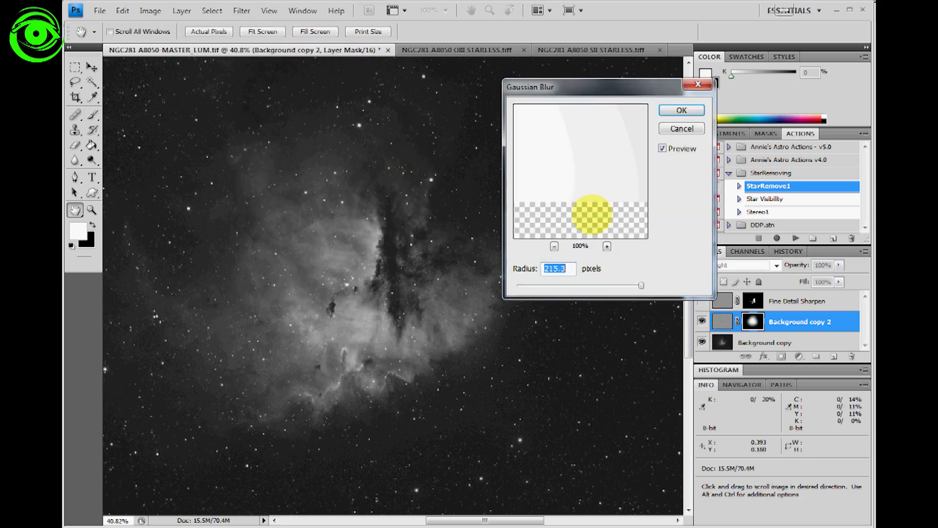
pyautogui.click(554, 246)
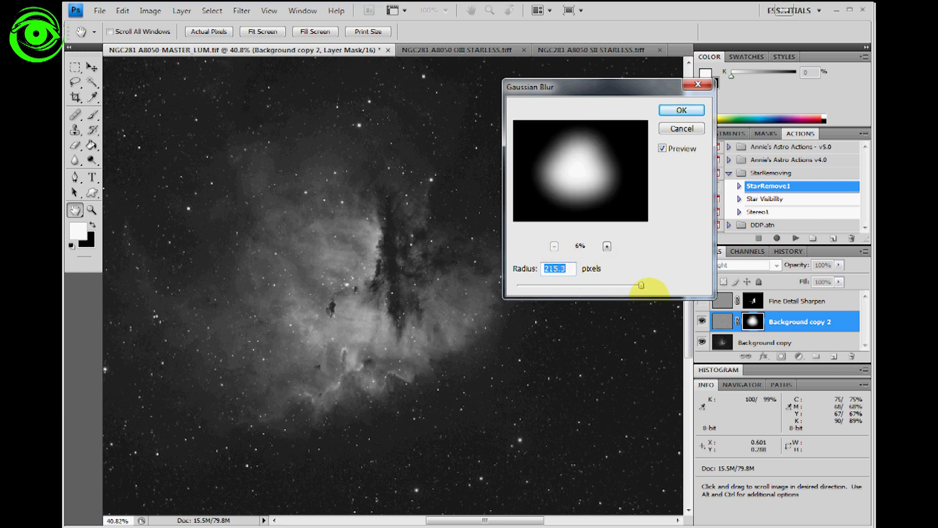
pyautogui.moveTo(641, 285)
pyautogui.mouseDown()
pyautogui.moveTo(553, 284)
pyautogui.moveTo(641, 285)
pyautogui.mouseUp()
pyautogui.moveTo(607, 83); pyautogui.dragTo(639, 74)
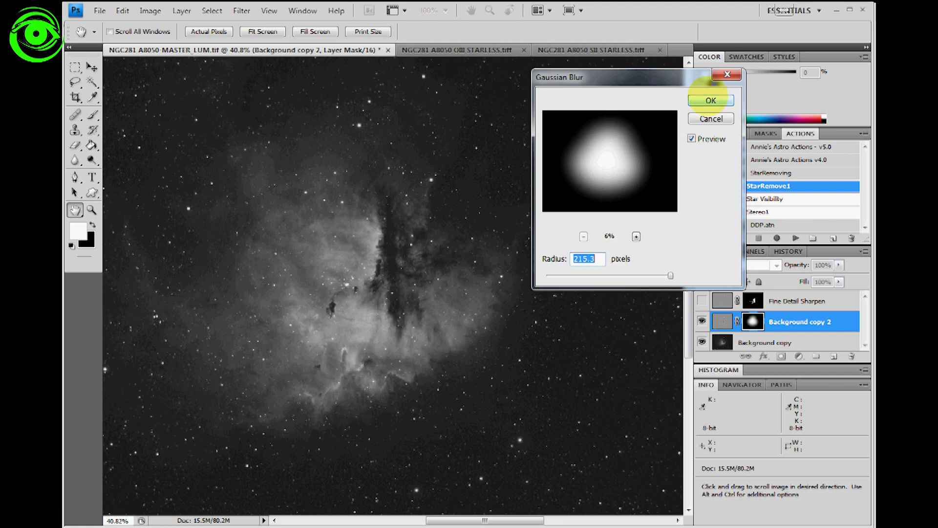
pyautogui.click(709, 98)
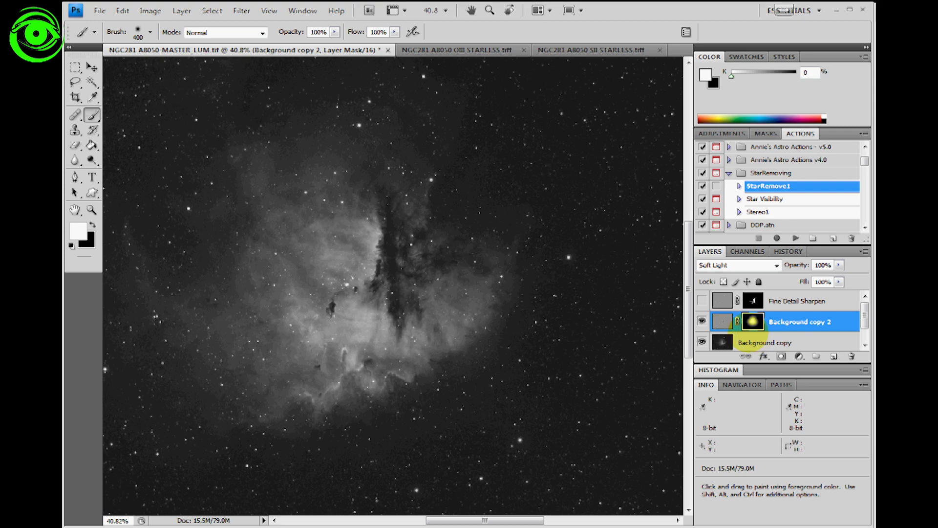
# Turn the Fine Detail Sharpen layer's visibility back on and check its effect on the nebula's core.
pyautogui.scroll(2, 359, 284)
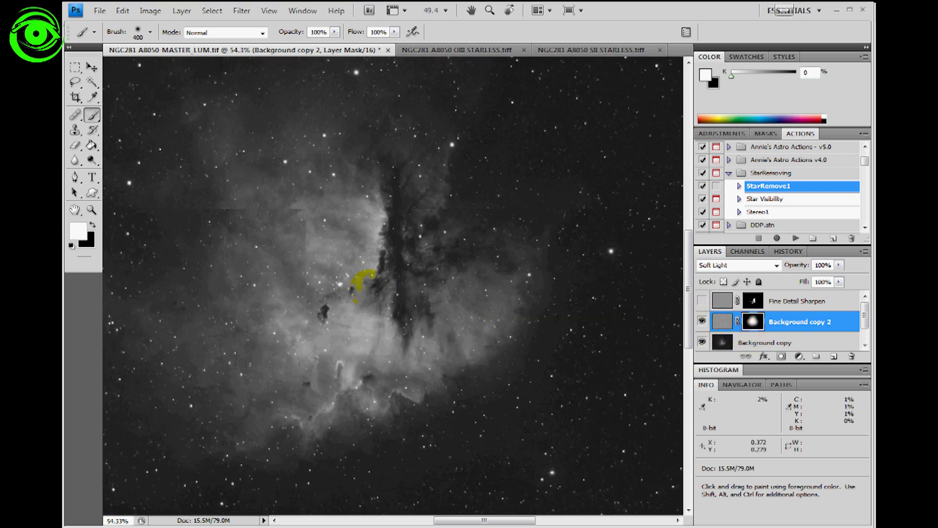
pyautogui.scroll(1, 344, 273)
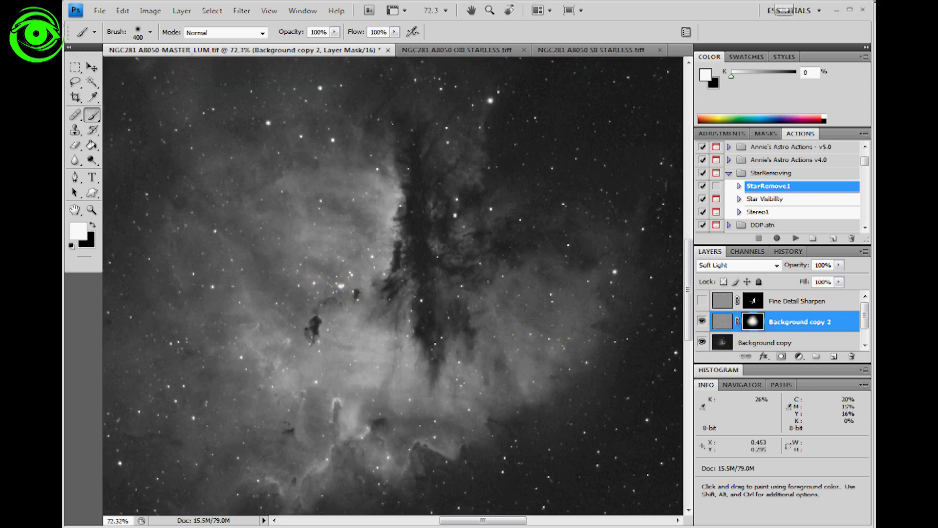
pyautogui.scroll(1, 449, 317)
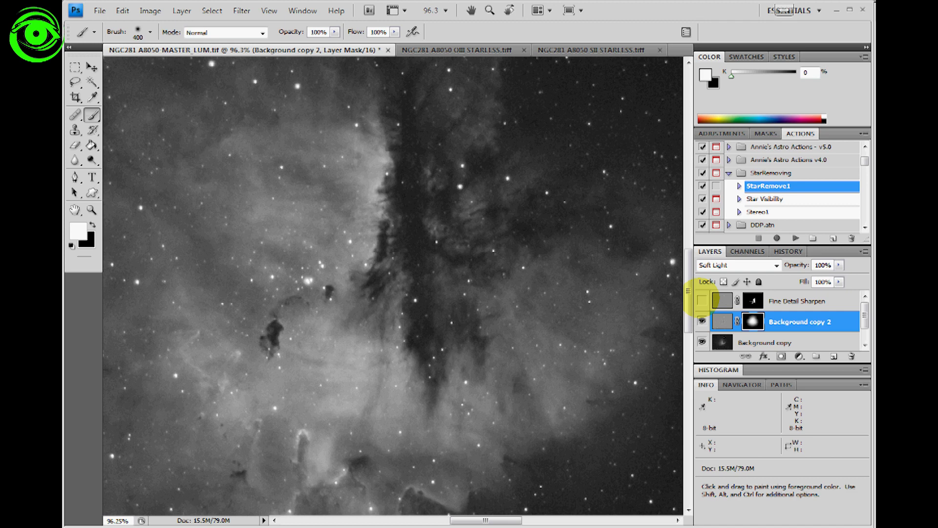
pyautogui.click(702, 300)
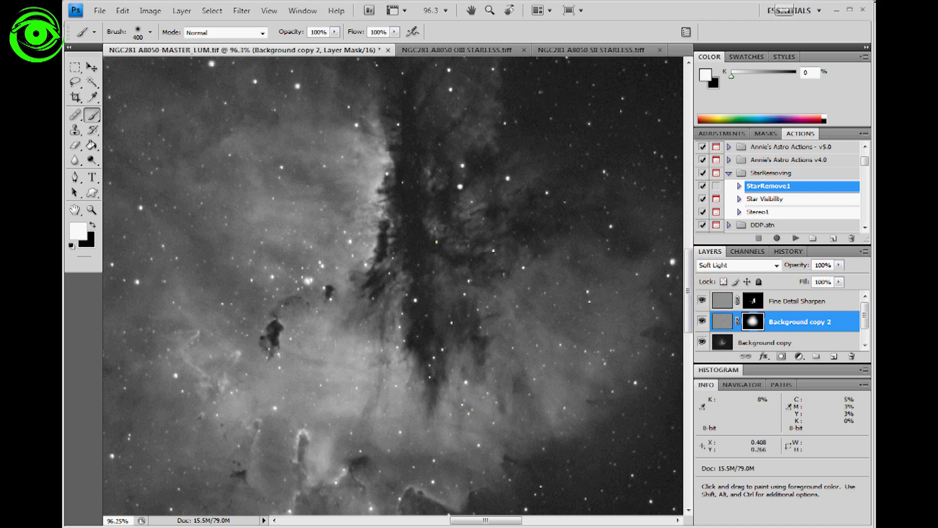
pyautogui.scroll(-3, 380, 316)
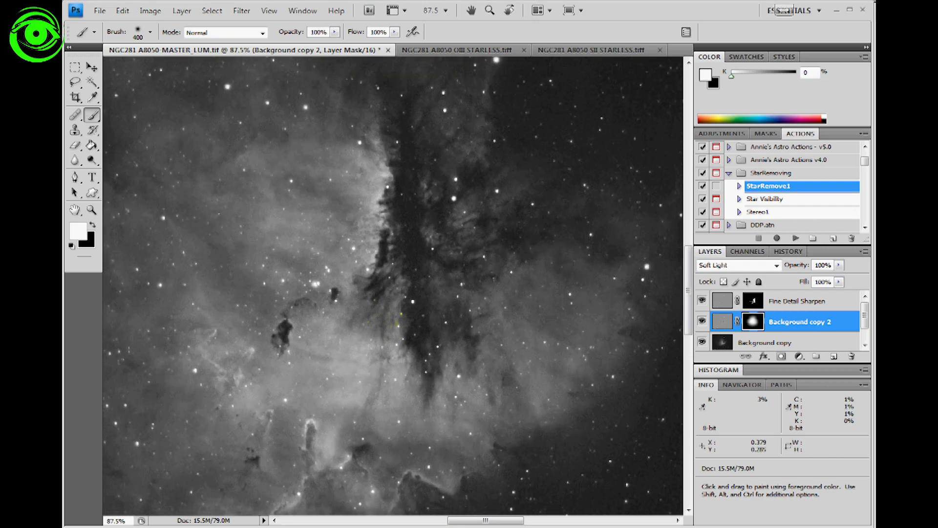
pyautogui.scroll(-3, 396, 324)
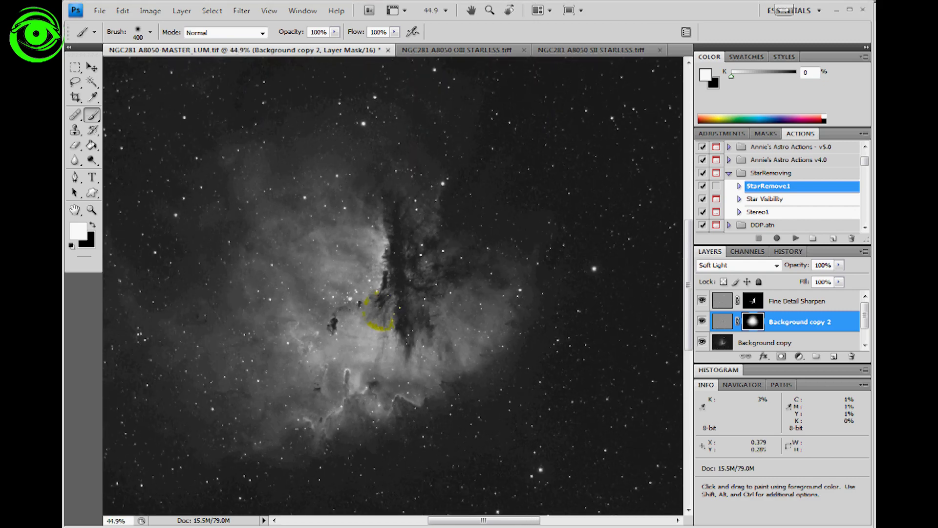
# Flatten the master luminance image into a single Background layer and fit it on screen.
pyautogui.click(796, 301)
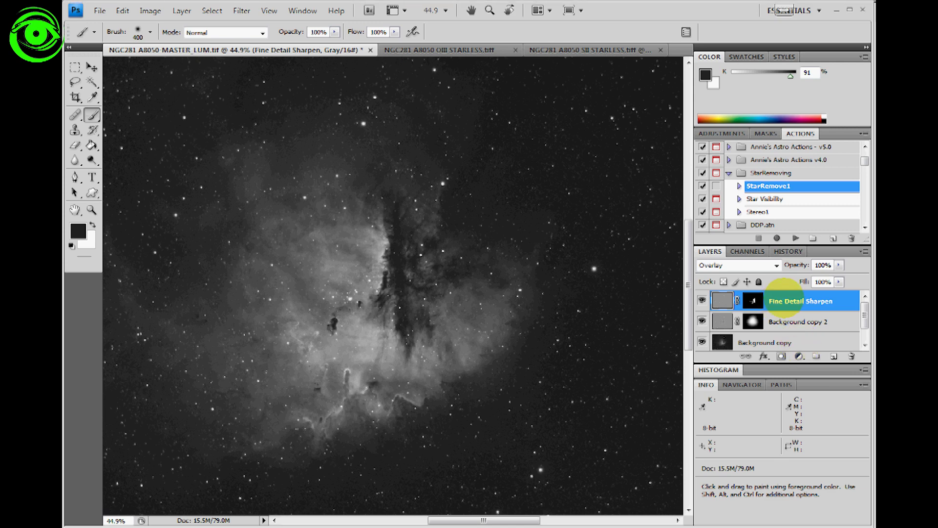
pyautogui.rightClick(784, 298)
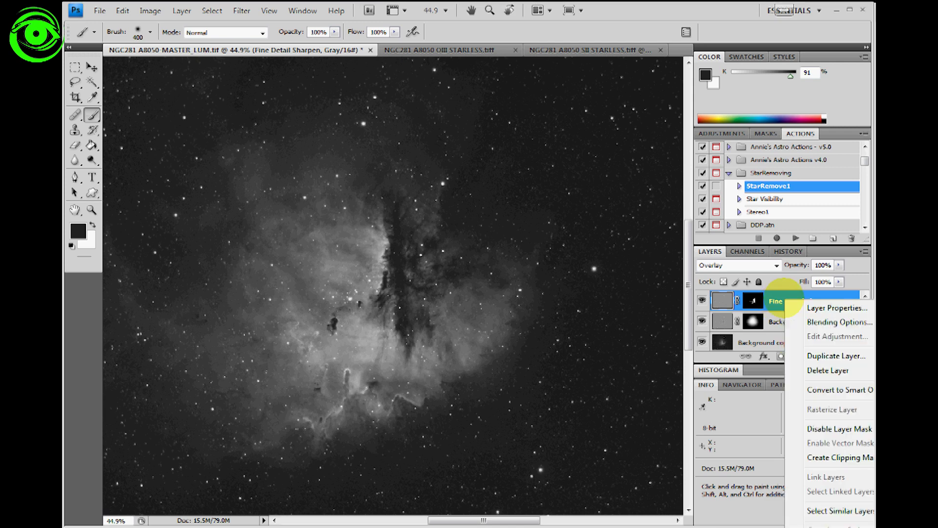
pyautogui.click(831, 526)
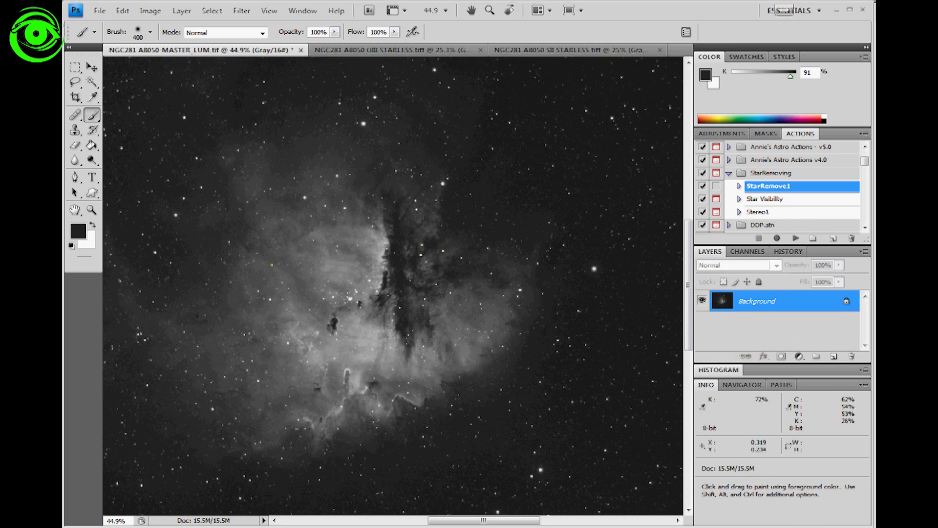
pyautogui.hotkey('ctrl', '0')
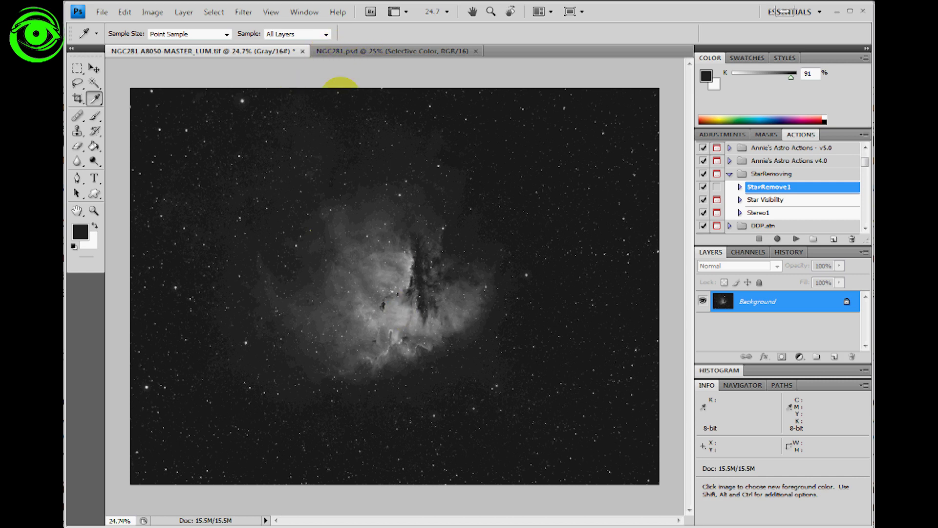
# Copy the entire flattened master luminance image and paste it as a new layer on top in NGC281.psd.
pyautogui.click(365, 50)
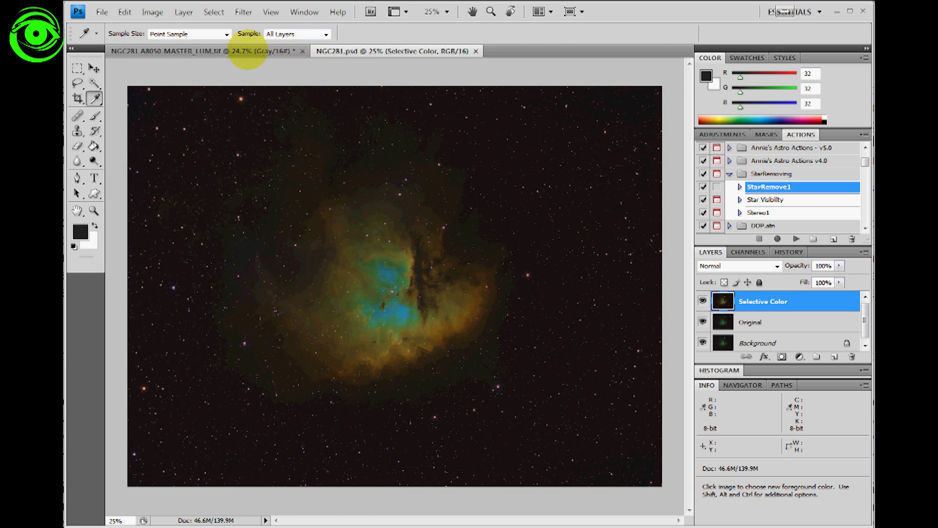
pyautogui.click(248, 50)
pyautogui.press('ctrl')
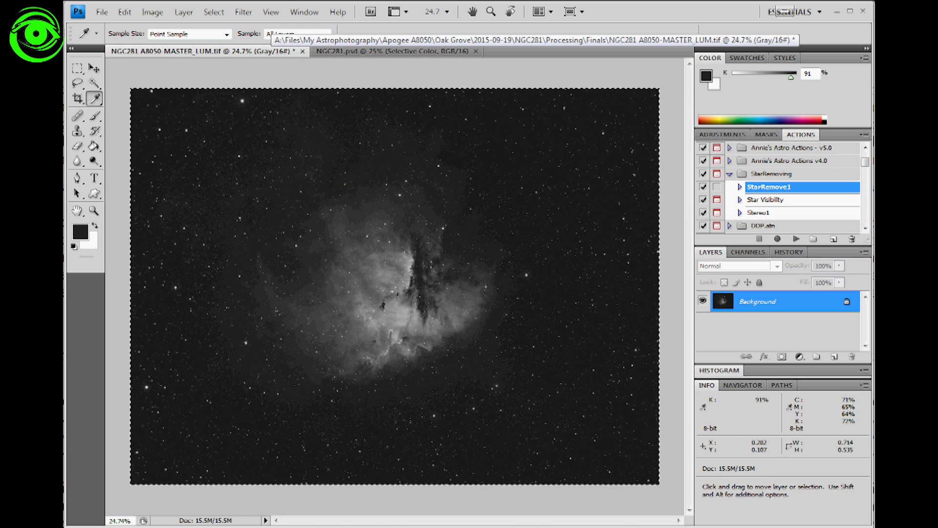
pyautogui.click(354, 51)
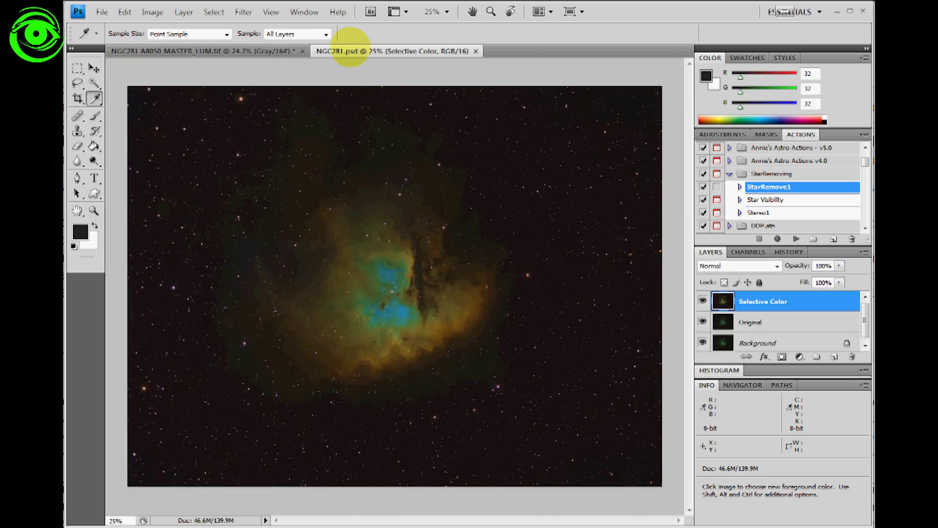
pyautogui.press('ctrl')
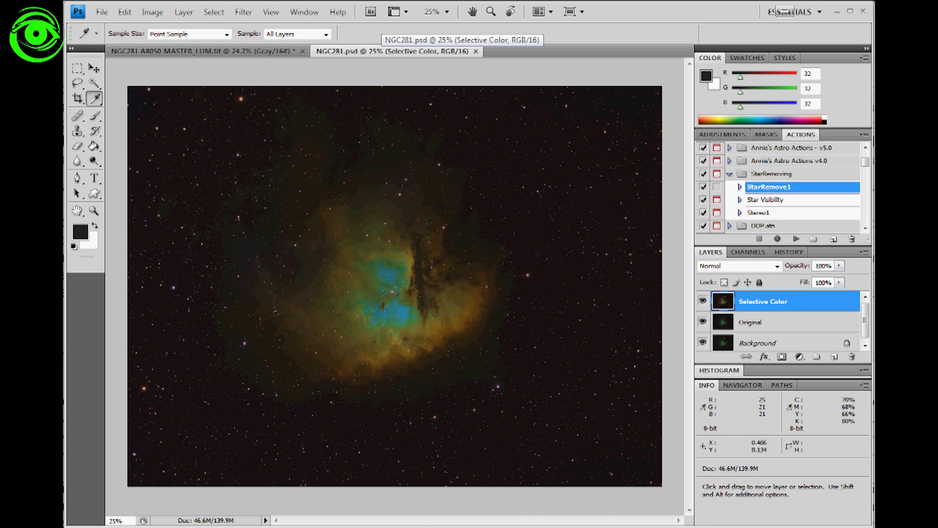
pyautogui.hotkey('ctrl', 'v')
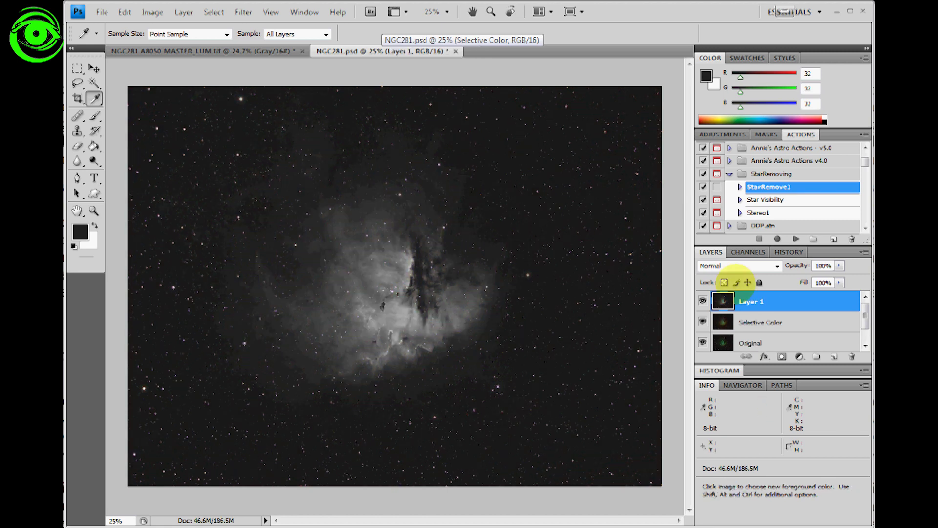
# Set the pasted luminance layer's blending mode to Luminosity and toggle its visibility to compare the image with and without it.
pyautogui.click(777, 265)
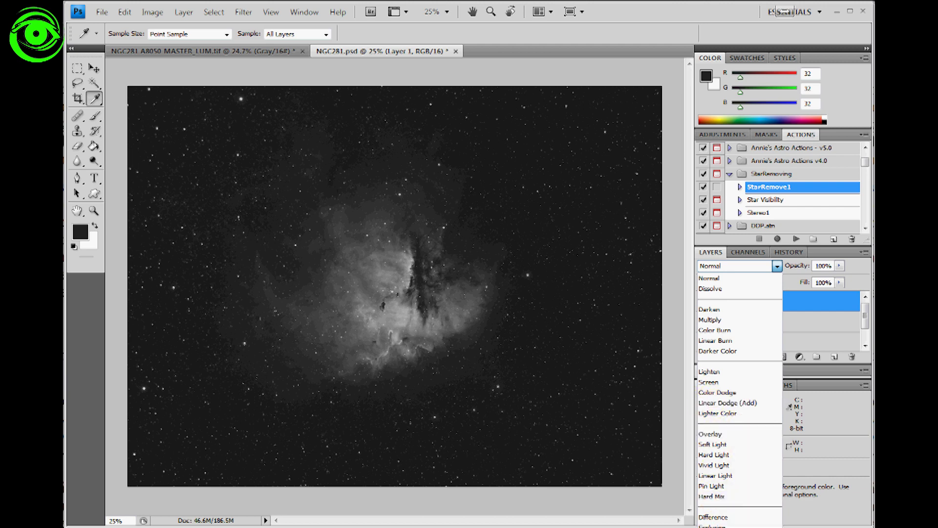
pyautogui.click(716, 526)
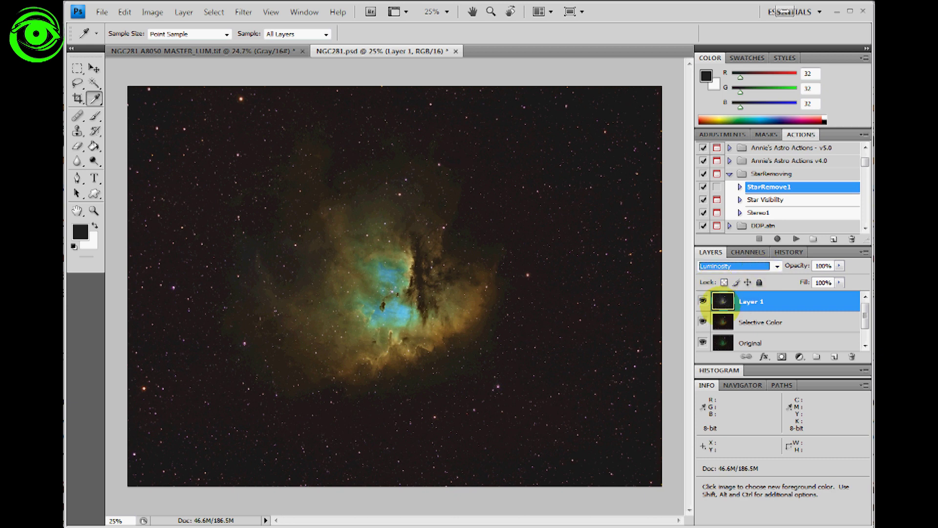
pyautogui.click(702, 301)
pyautogui.click(703, 300)
pyautogui.click(703, 300)
pyautogui.click(703, 300)
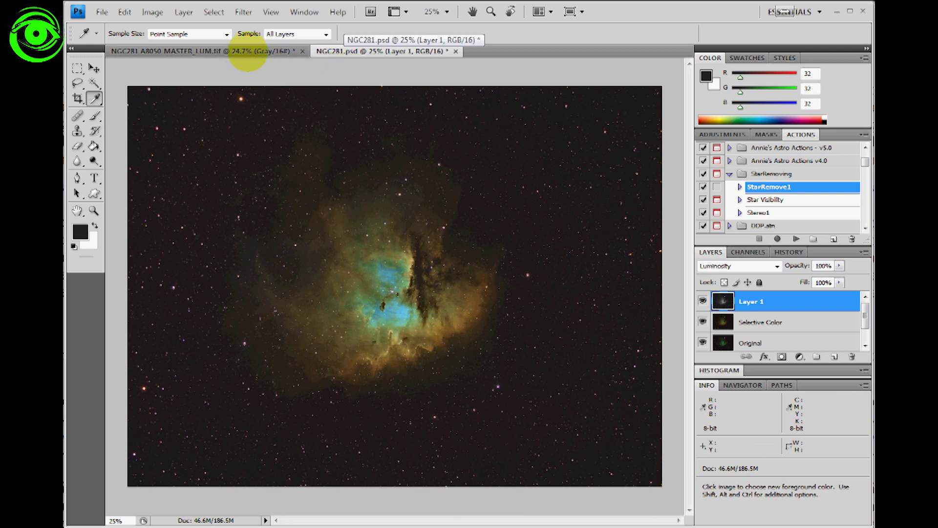
# Examine the nebula's detail and colour in the combined image at magnifications between 33.3% and 200%.
pyautogui.hotkey('ctrl', '+')
pyautogui.hotkey('ctrl', '+')
pyautogui.hotkey('ctrl', '+')
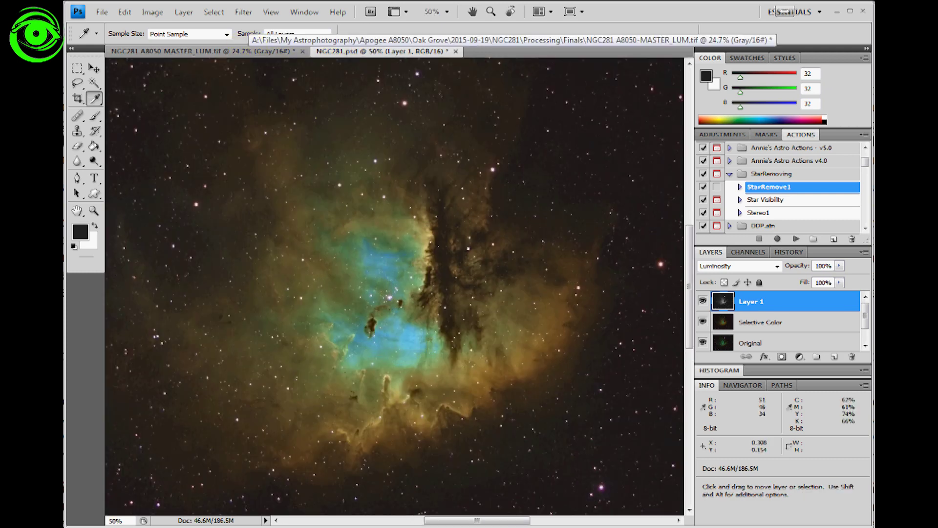
pyautogui.hotkey('ctrl', '+')
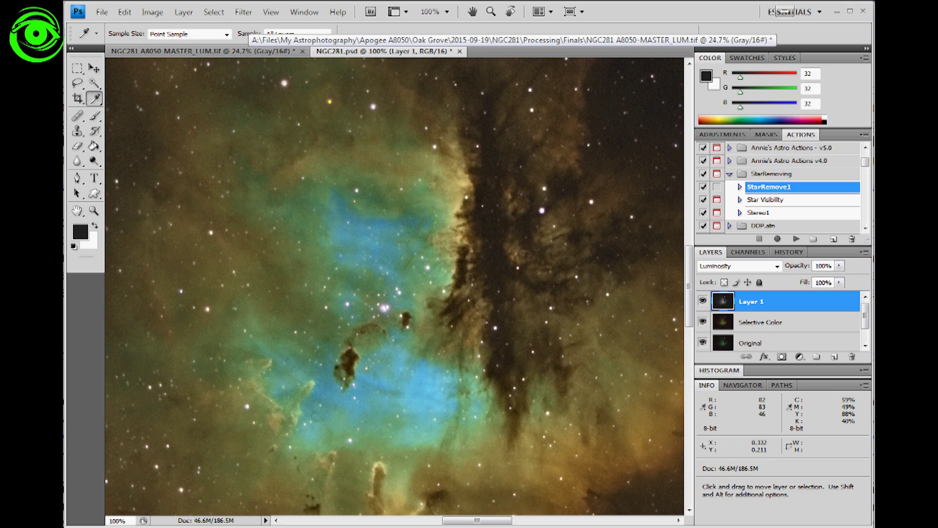
pyautogui.hotkey('ctrl', '+')
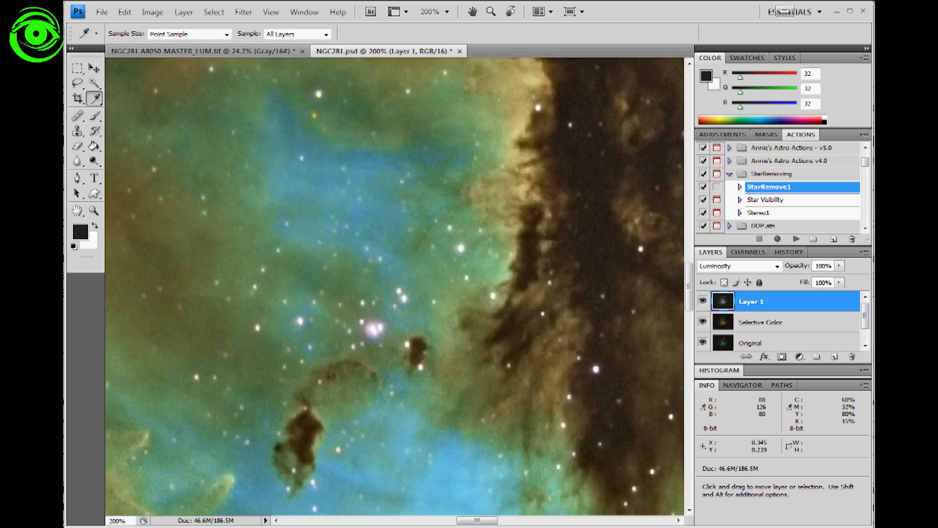
pyautogui.hotkey('ctrl', '-')
pyautogui.hotkey('ctrl', '-')
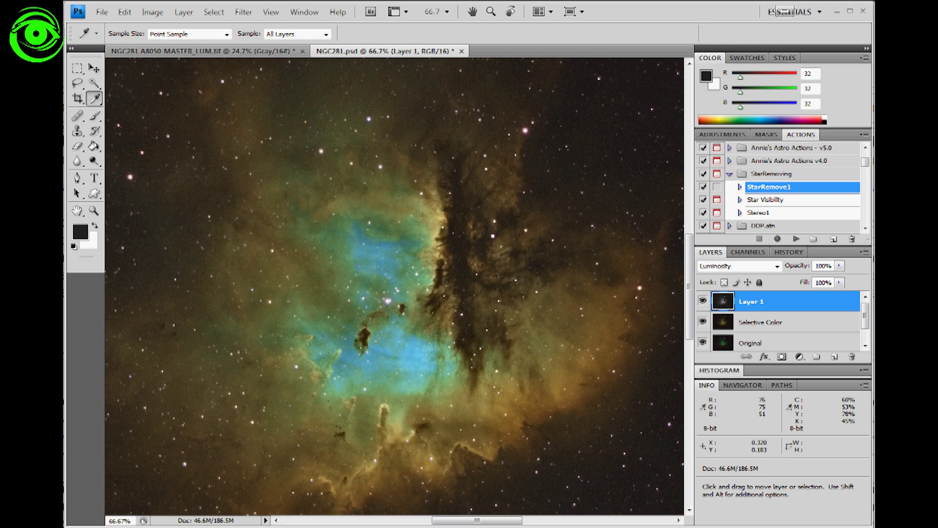
pyautogui.hotkey('ctrl', '-')
pyautogui.hotkey('ctrl', '-')
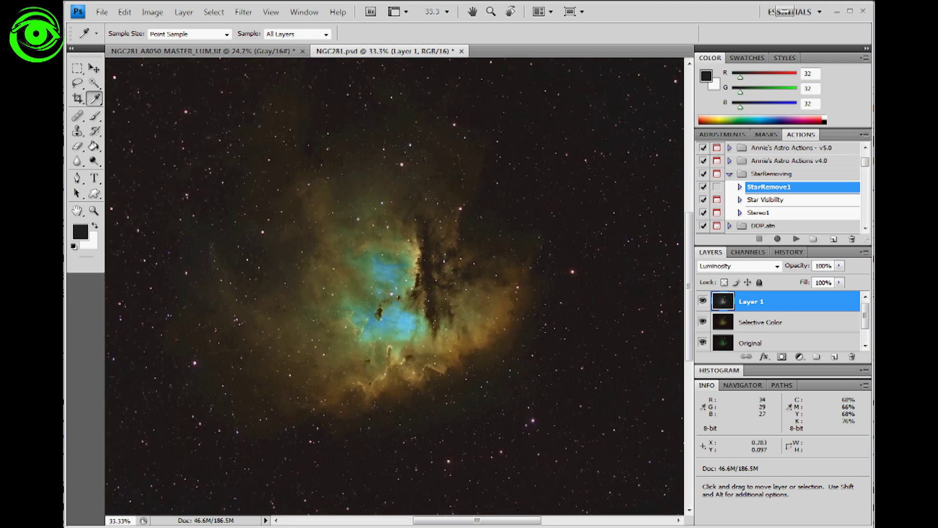
pyautogui.hotkey('ctrl', '+')
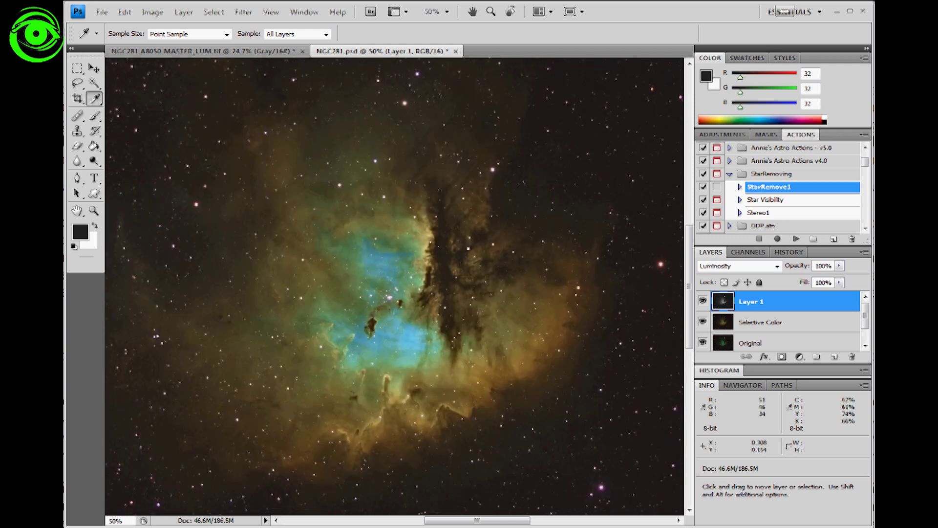
pyautogui.hotkey('ctrl', '-')
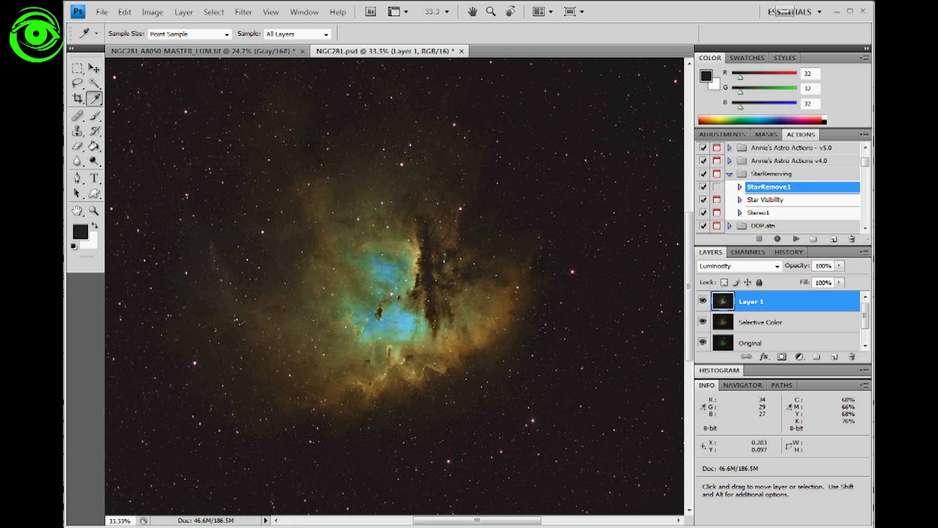
pyautogui.hotkey('ctrl', '+')
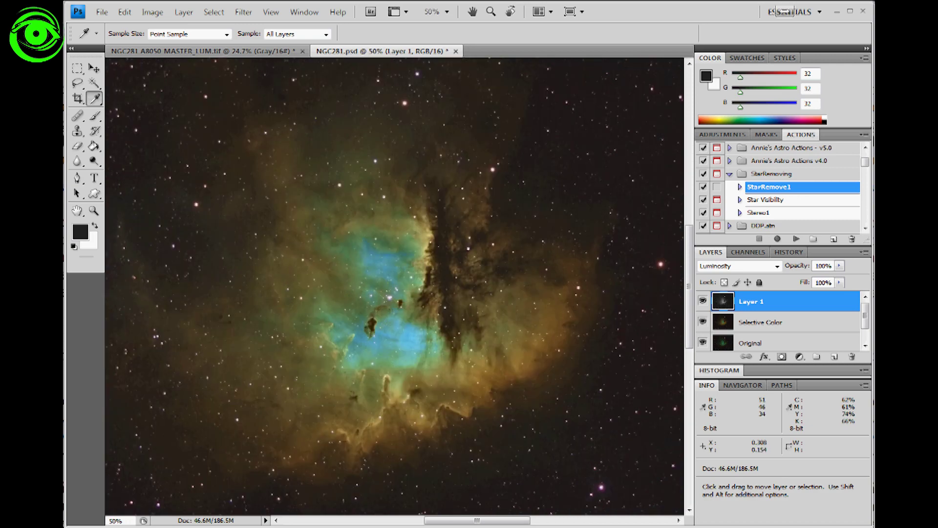
pyautogui.hotkey('ctrl', '-')
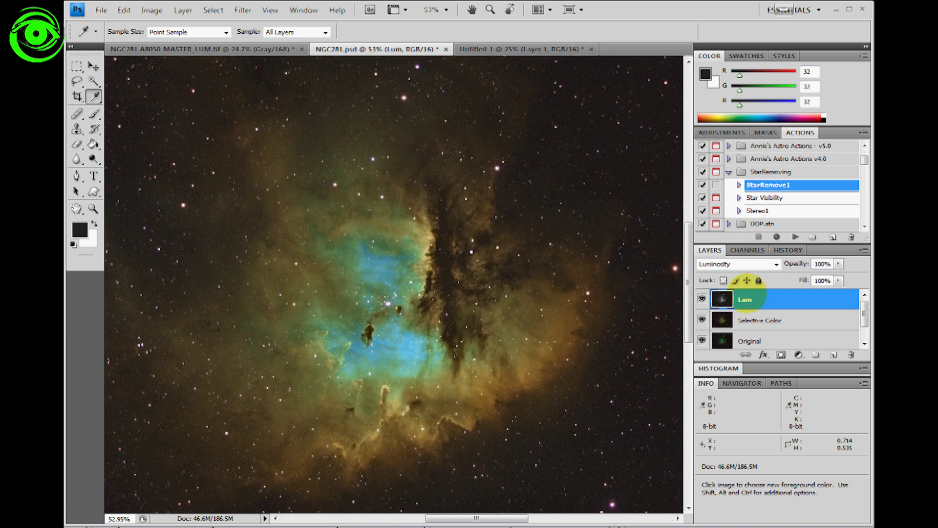
# Flatten all layers of NGC281.psd and duplicate the resulting Background layer.
pyautogui.rightClick(748, 294)
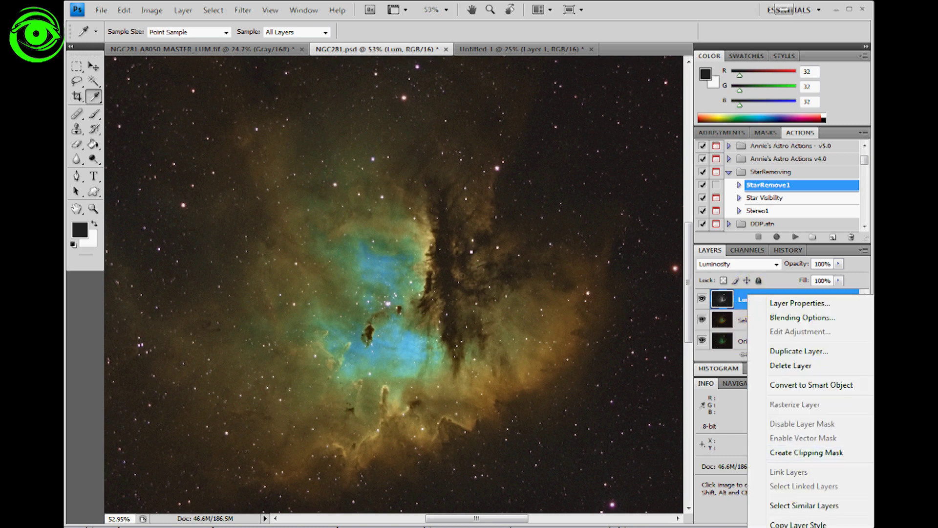
pyautogui.click(796, 527)
pyautogui.click(773, 295)
pyautogui.moveTo(773, 295); pyautogui.dragTo(833, 354)
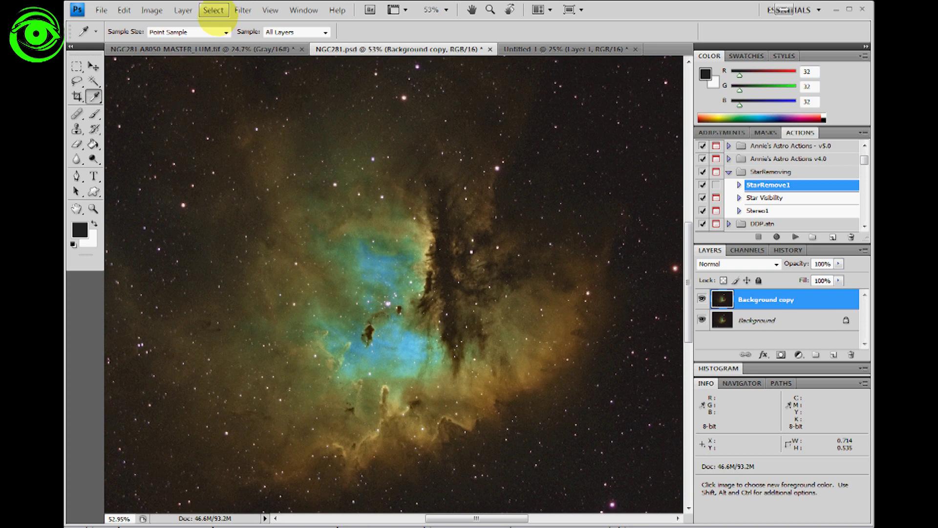
# Apply a Vibrance adjustment of +100 to the Background copy layer, leaving Saturation at 0.
pyautogui.click(151, 11)
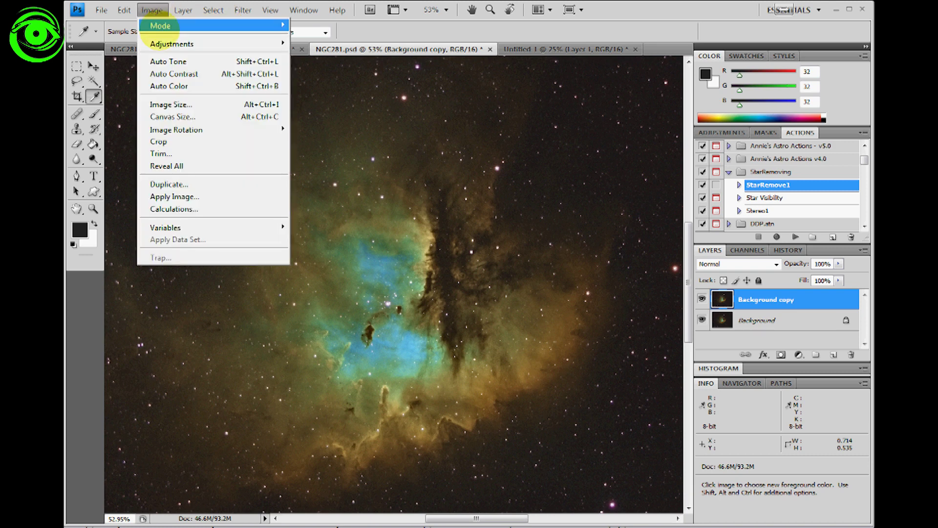
pyautogui.moveTo(170, 43)
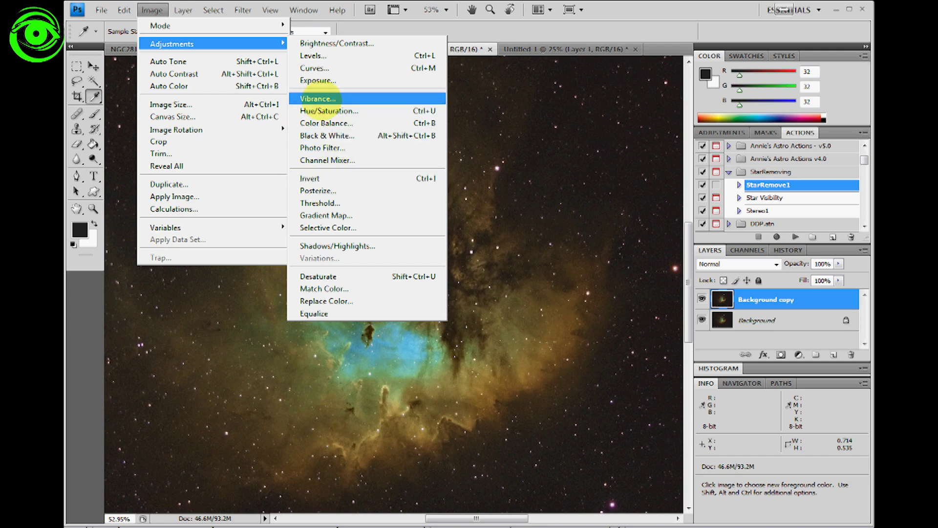
pyautogui.click(342, 99)
pyautogui.moveTo(569, 104); pyautogui.dragTo(506, 91)
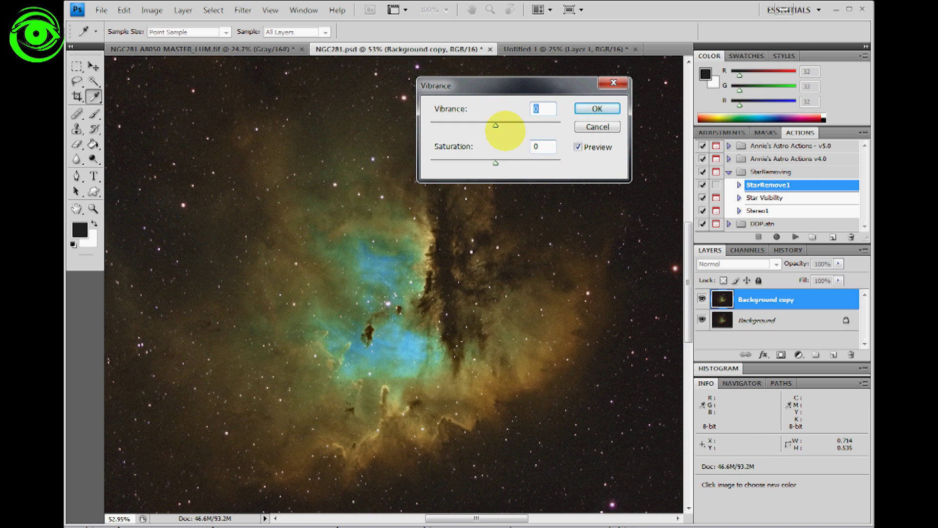
pyautogui.moveTo(499, 122); pyautogui.dragTo(557, 125)
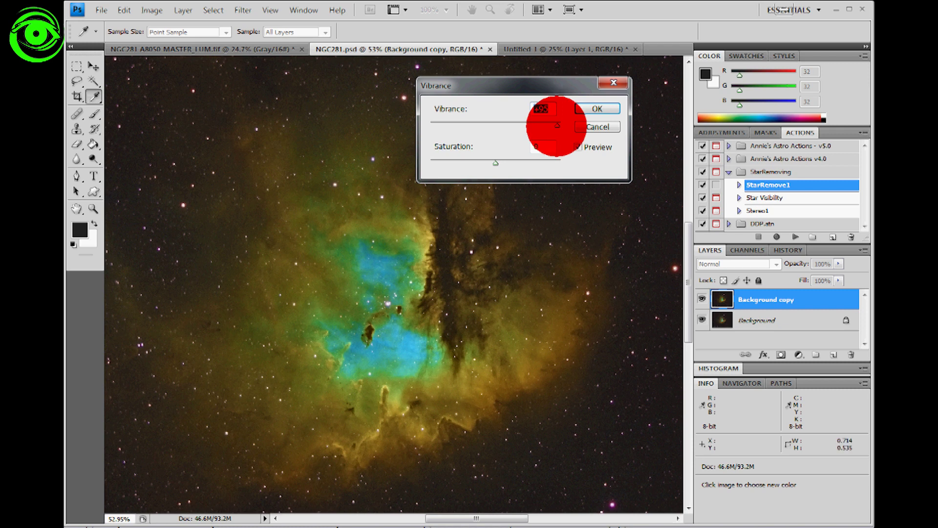
pyautogui.moveTo(557, 126); pyautogui.dragTo(561, 126)
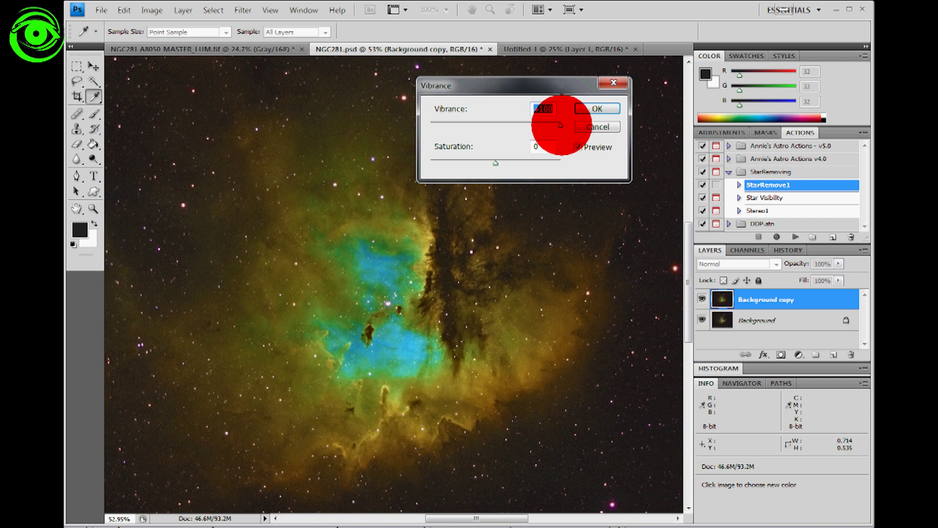
pyautogui.moveTo(561, 125); pyautogui.dragTo(561, 125)
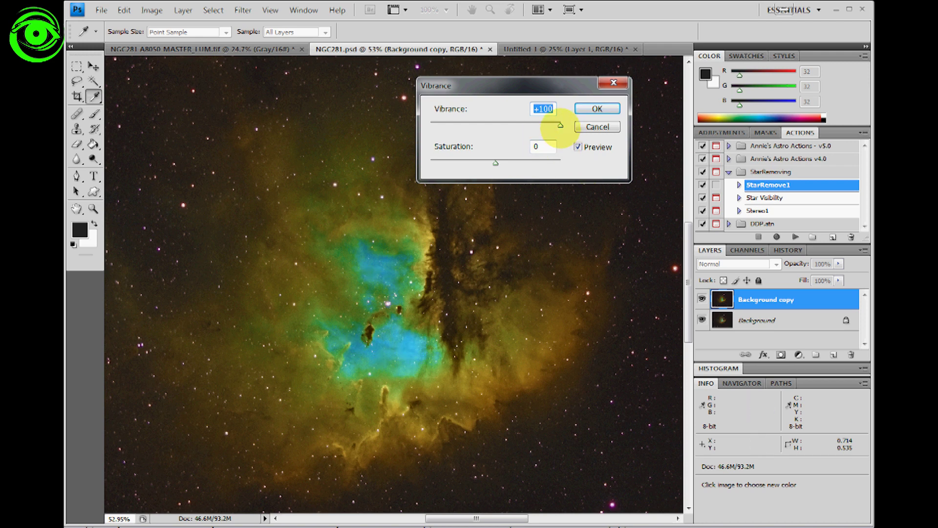
pyautogui.moveTo(559, 125); pyautogui.dragTo(523, 125)
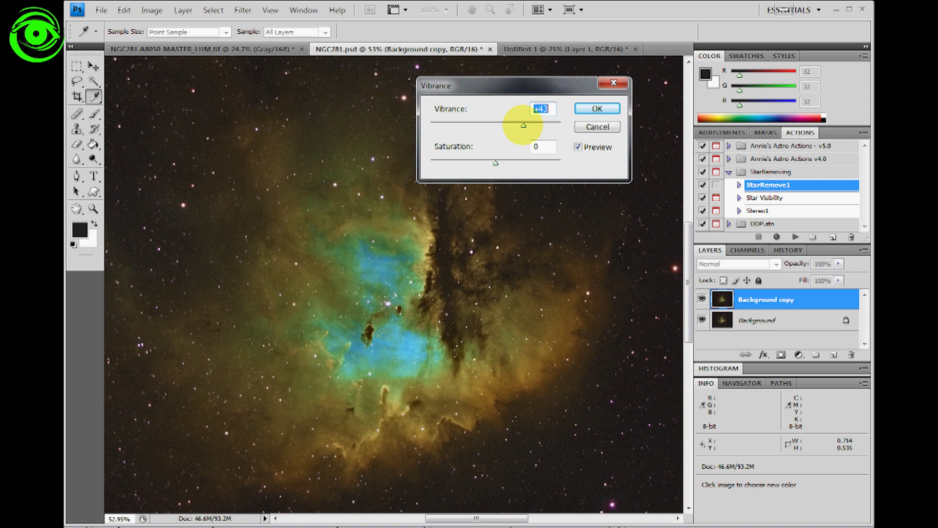
pyautogui.moveTo(523, 125); pyautogui.dragTo(581, 127)
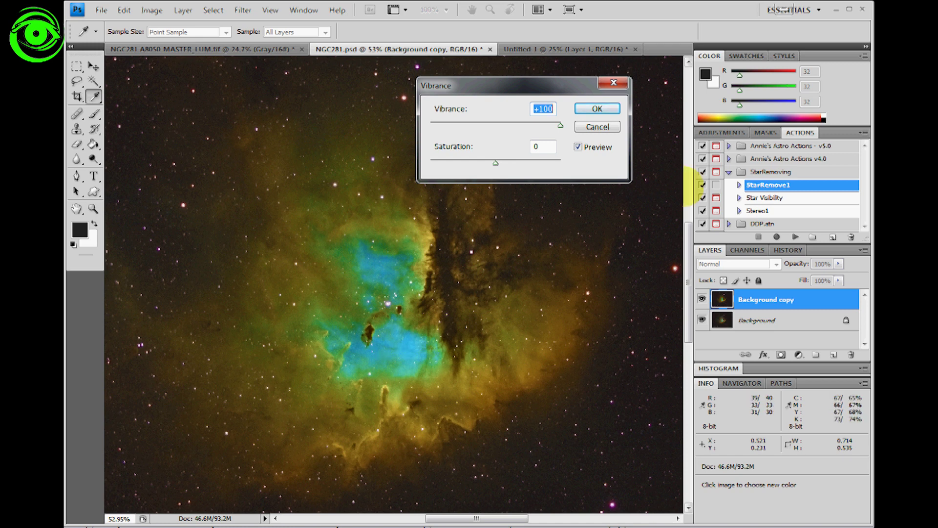
pyautogui.click(608, 107)
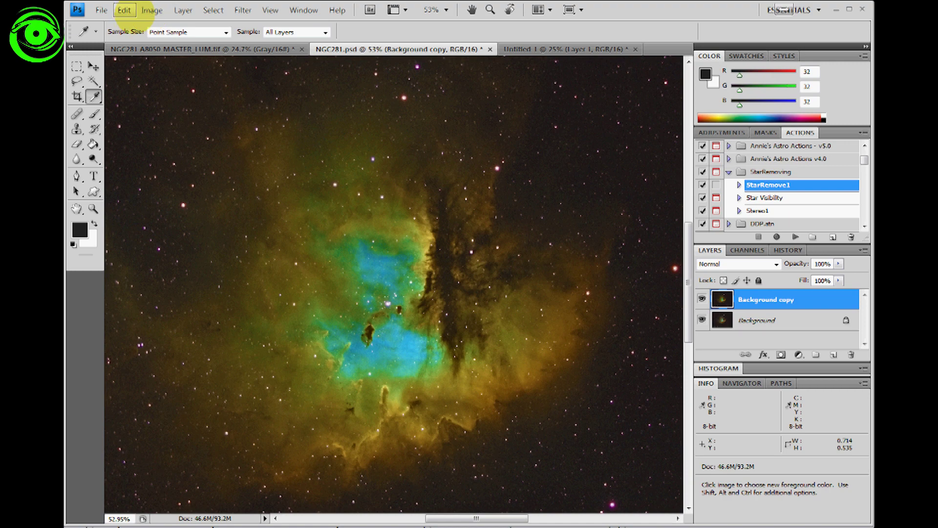
# Add a hide-all mask to Background copy and paint it white over the nebula around its core with a 400 px brush.
pyautogui.click(184, 10)
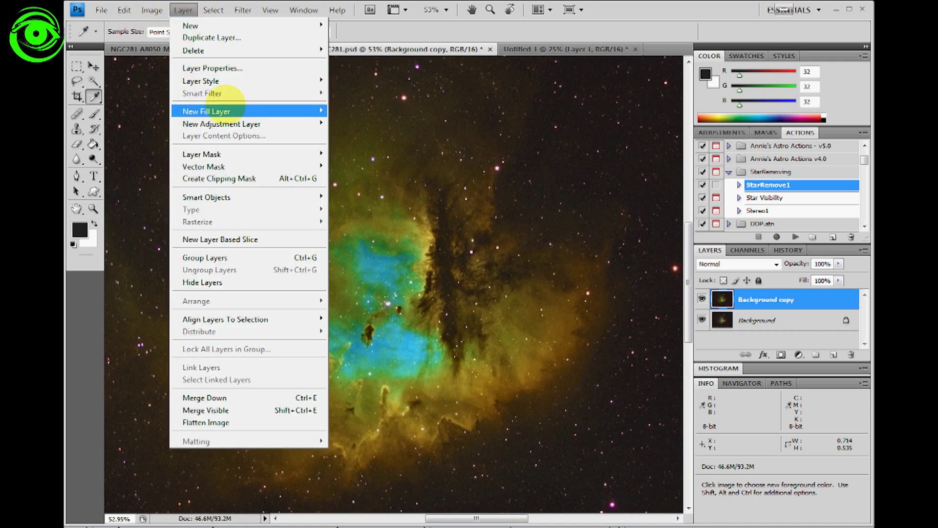
pyautogui.moveTo(237, 155)
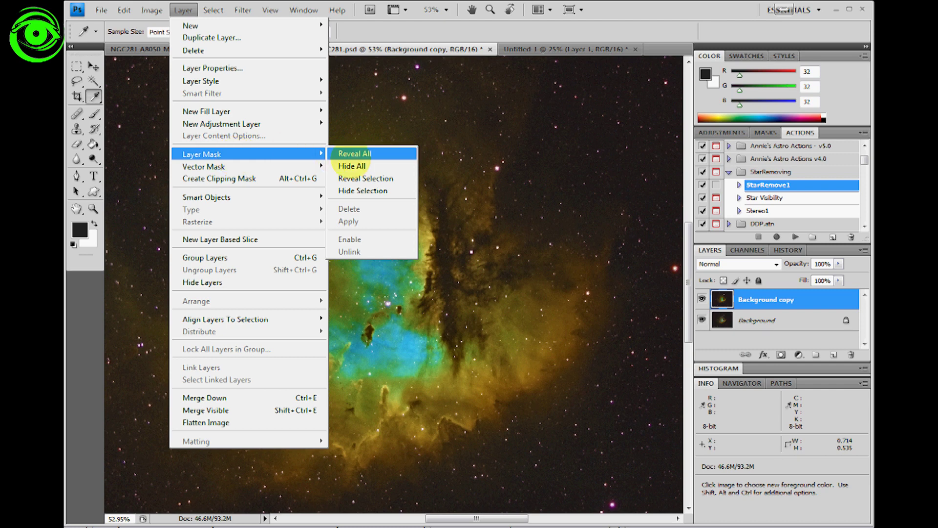
pyautogui.click(350, 165)
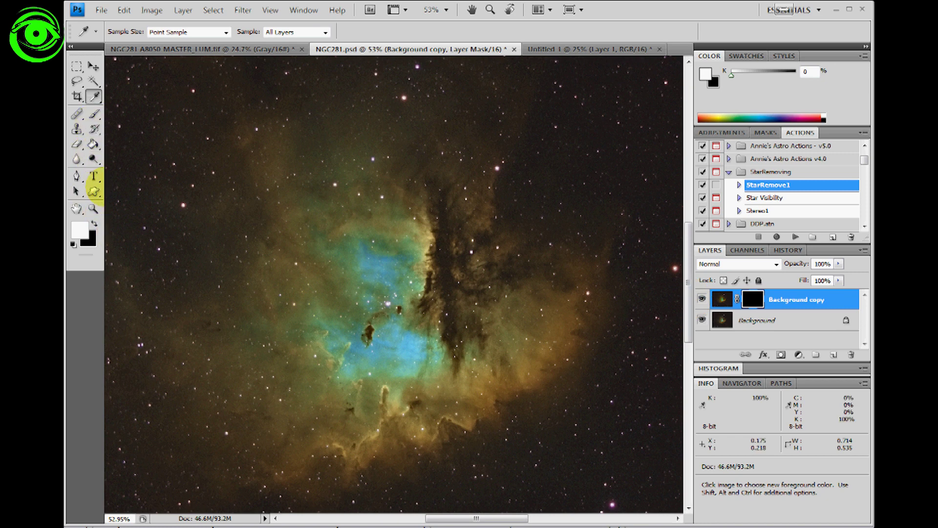
pyautogui.click(94, 114)
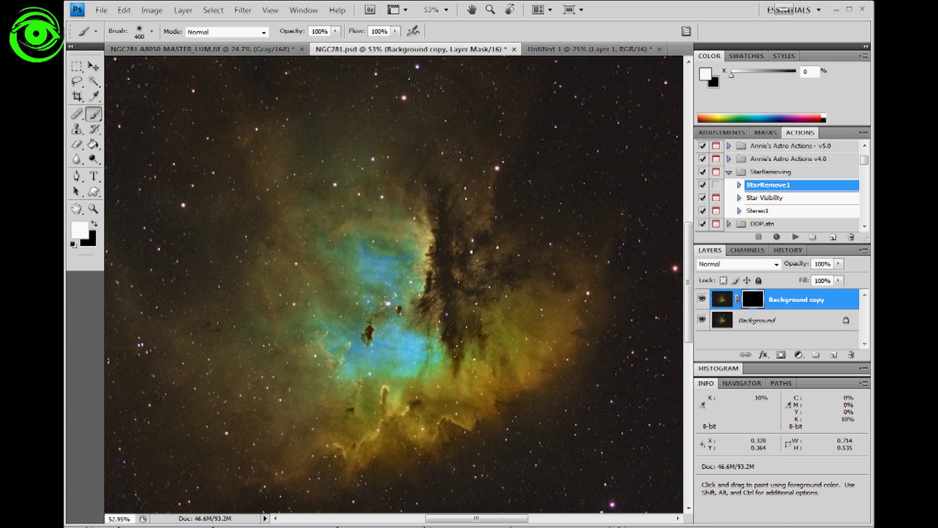
pyautogui.moveTo(369, 435)
pyautogui.mouseDown()
pyautogui.moveTo(518, 402)
pyautogui.moveTo(428, 438)
pyautogui.moveTo(302, 453)
pyautogui.moveTo(198, 346)
pyautogui.moveTo(213, 384)
pyautogui.moveTo(246, 405)
pyautogui.moveTo(266, 369)
pyautogui.moveTo(253, 216)
pyautogui.moveTo(265, 144)
pyautogui.moveTo(379, 152)
pyautogui.moveTo(302, 166)
pyautogui.moveTo(428, 170)
pyautogui.moveTo(474, 210)
pyautogui.moveTo(498, 260)
pyautogui.moveTo(603, 324)
pyautogui.moveTo(606, 301)
pyautogui.moveTo(608, 347)
pyautogui.moveTo(518, 432)
pyautogui.moveTo(400, 471)
pyautogui.moveTo(333, 463)
pyautogui.moveTo(321, 421)
pyautogui.moveTo(320, 440)
pyautogui.moveTo(341, 444)
pyautogui.moveTo(482, 420)
pyautogui.moveTo(589, 345)
pyautogui.moveTo(581, 259)
pyautogui.moveTo(534, 230)
pyautogui.moveTo(515, 146)
pyautogui.moveTo(457, 106)
pyautogui.moveTo(360, 94)
pyautogui.moveTo(248, 121)
pyautogui.mouseUp()
pyautogui.scroll(-2, 257, 179)
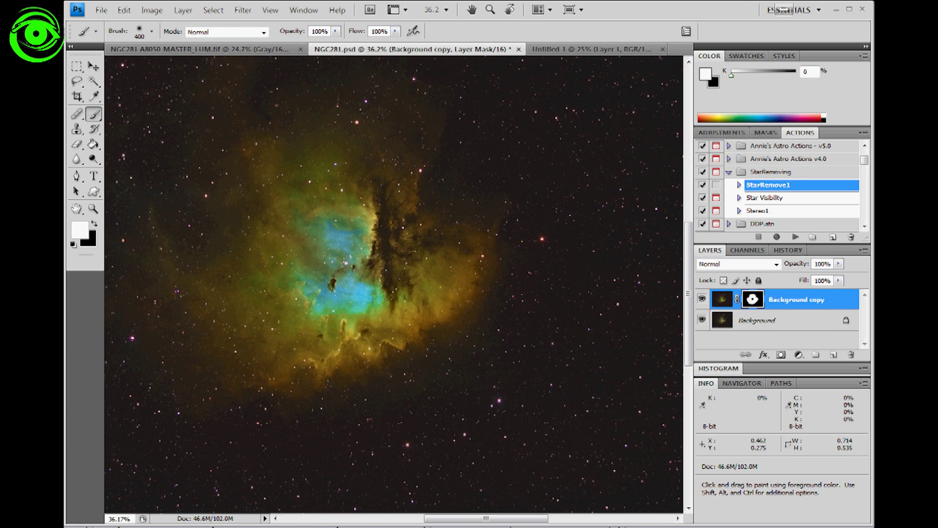
pyautogui.scroll(-2, 394, 283)
pyautogui.scroll(3, 394, 284)
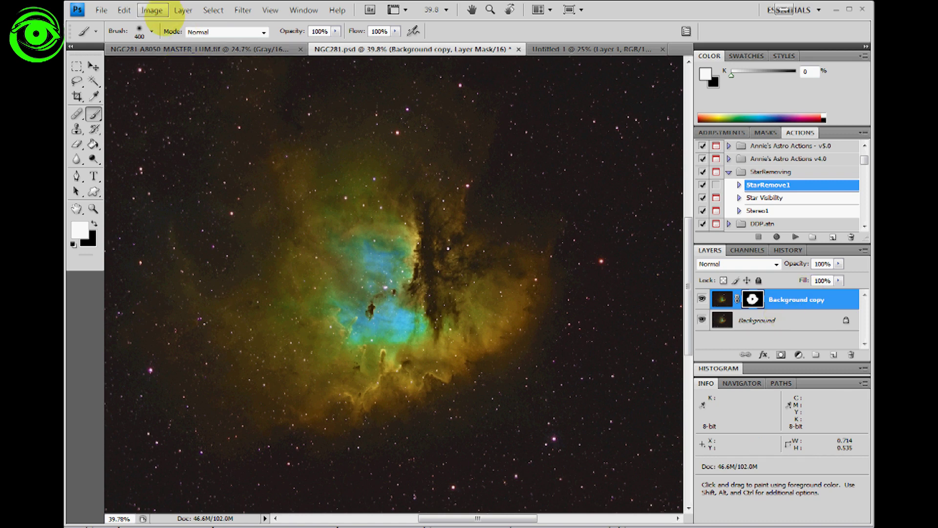
# Soften the Background copy layer mask with a Gaussian Blur of 19.5 pixels radius.
pyautogui.click(243, 10)
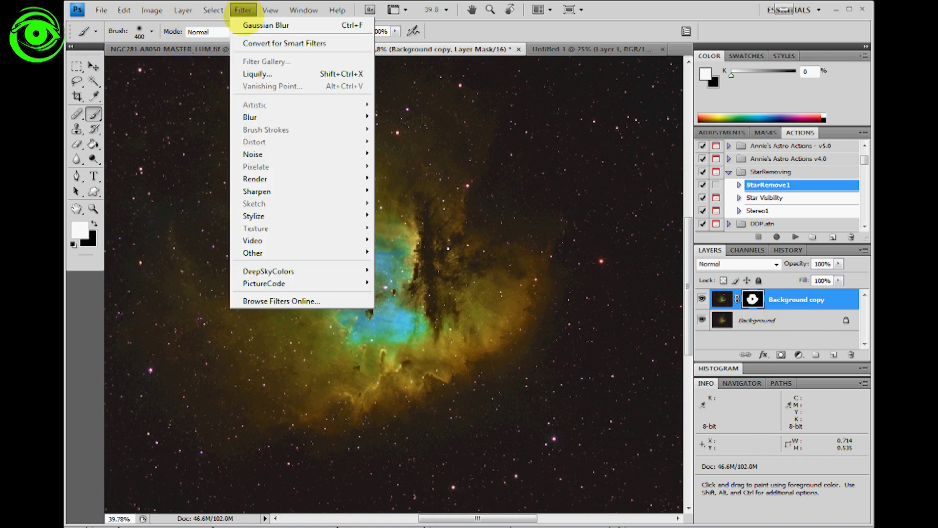
pyautogui.moveTo(316, 113)
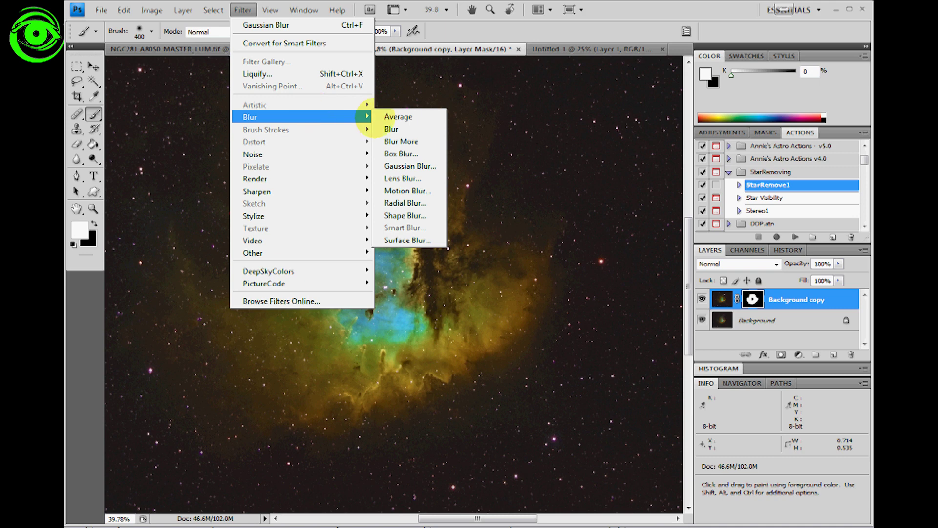
pyautogui.click(405, 165)
pyautogui.click(584, 235)
pyautogui.click(584, 235)
pyautogui.click(583, 235)
pyautogui.click(584, 235)
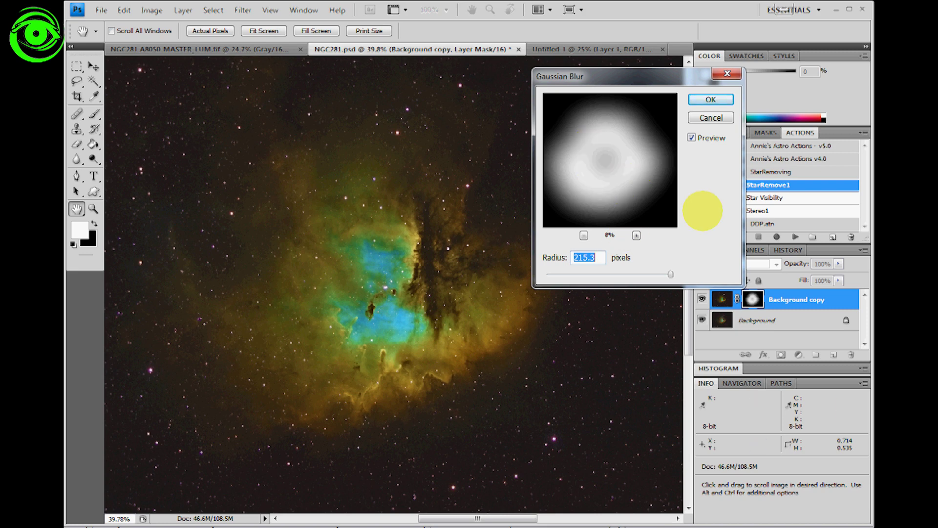
pyautogui.moveTo(671, 274); pyautogui.dragTo(601, 274)
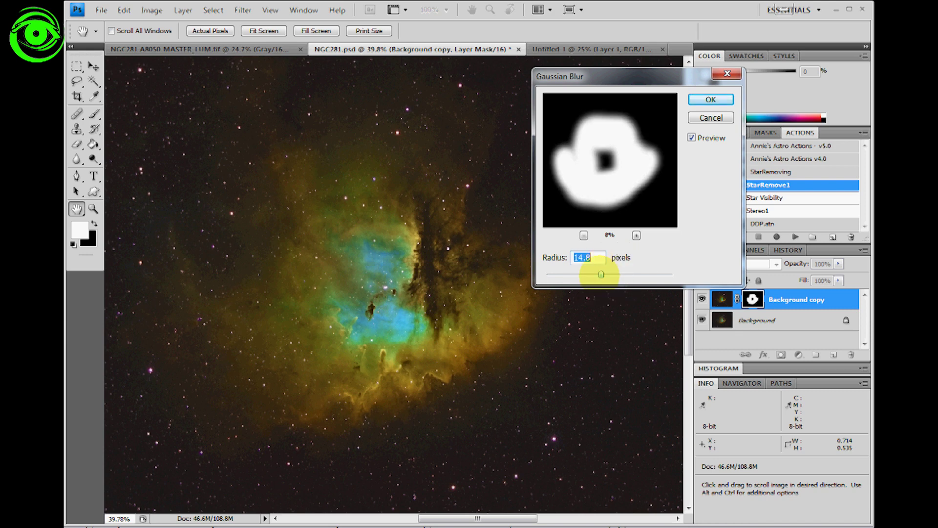
pyautogui.moveTo(601, 274); pyautogui.dragTo(604, 274)
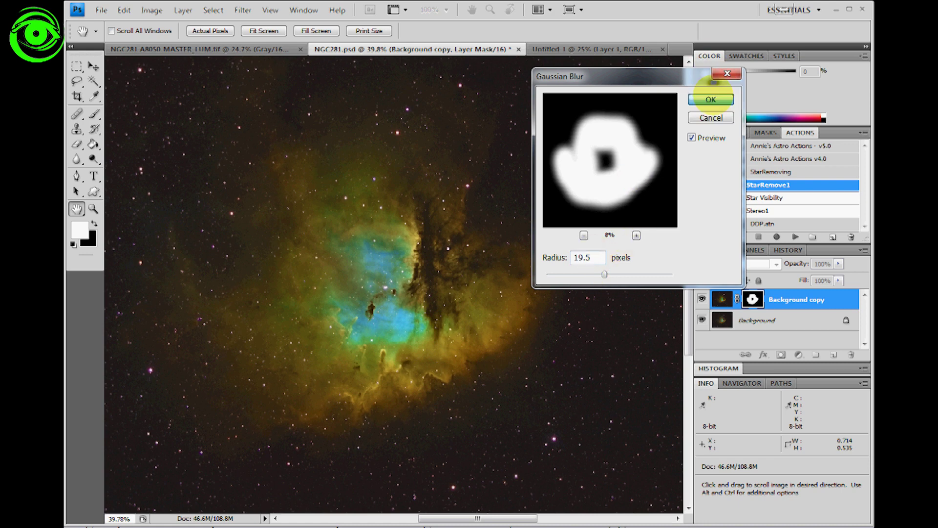
pyautogui.click(711, 98)
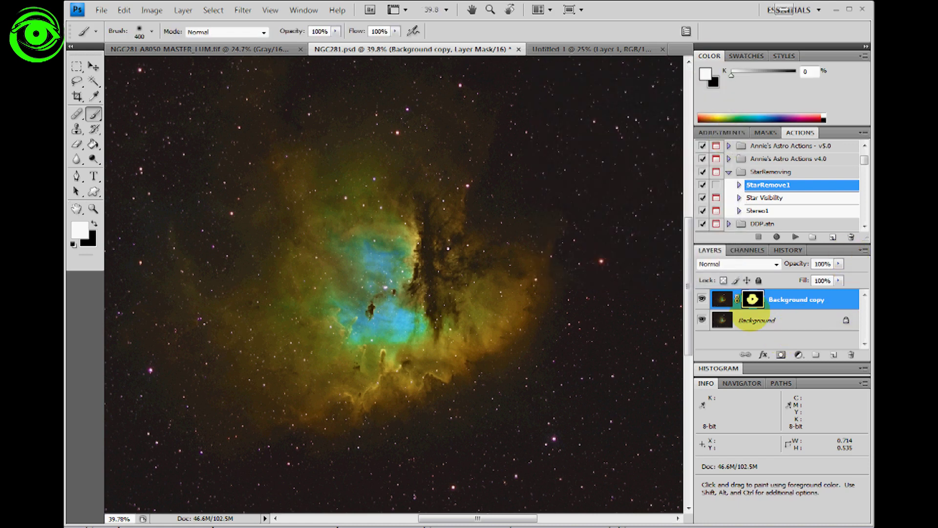
# Duplicate the Background layer and merge the masked Background copy layer down onto the duplicate.
pyautogui.moveTo(785, 320); pyautogui.dragTo(833, 355)
pyautogui.click(777, 296)
pyautogui.rightClick(779, 295)
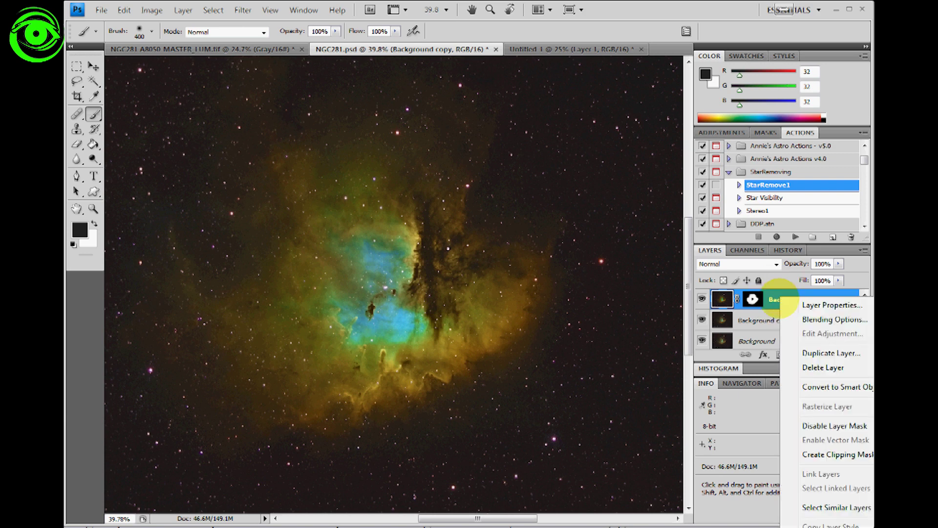
pyautogui.click(823, 368)
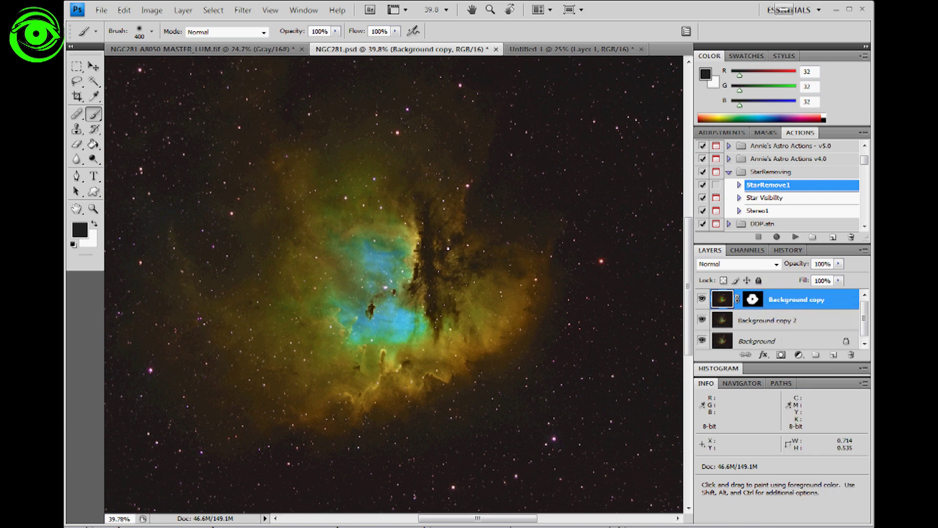
# Toggle the merged layer's visibility to compare the image with and without the vibrance enhancement.
pyautogui.click(702, 299)
pyautogui.click(702, 299)
pyautogui.click(702, 299)
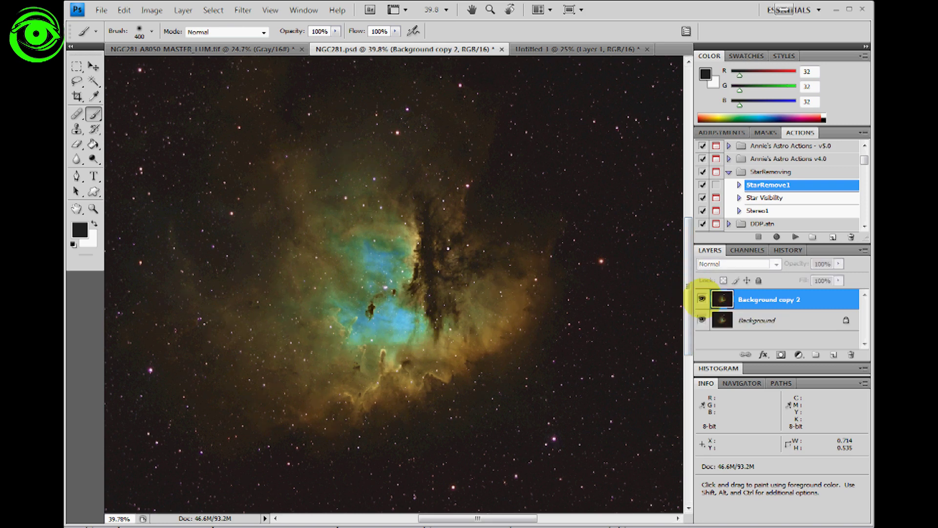
pyautogui.click(702, 299)
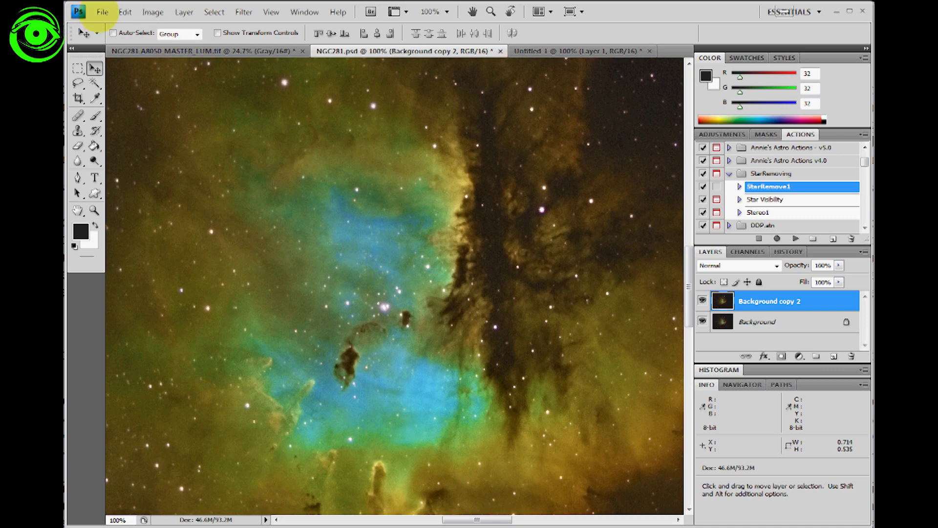
# Open Save for Web & Devices for NGC281.psd, review the JPEG export settings at quality 100, and leave the dialog.
pyautogui.click(103, 12)
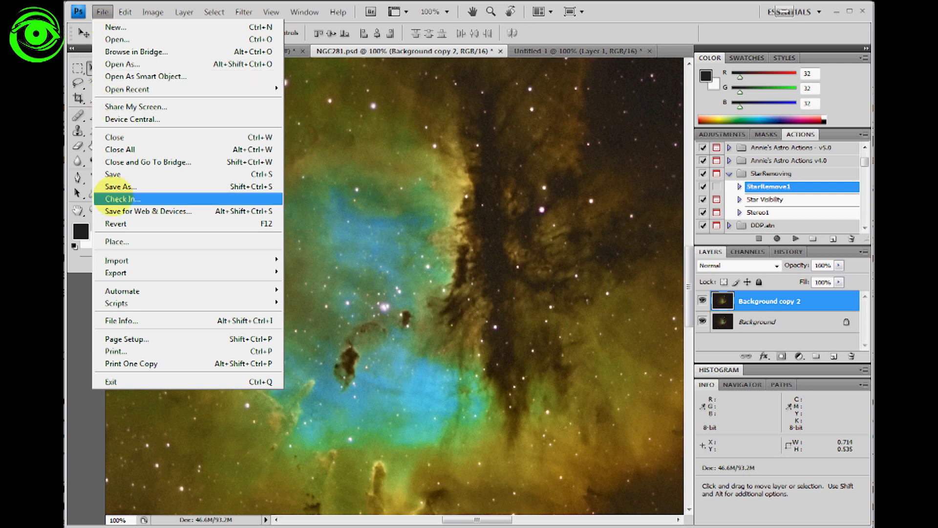
pyautogui.press('Escape')
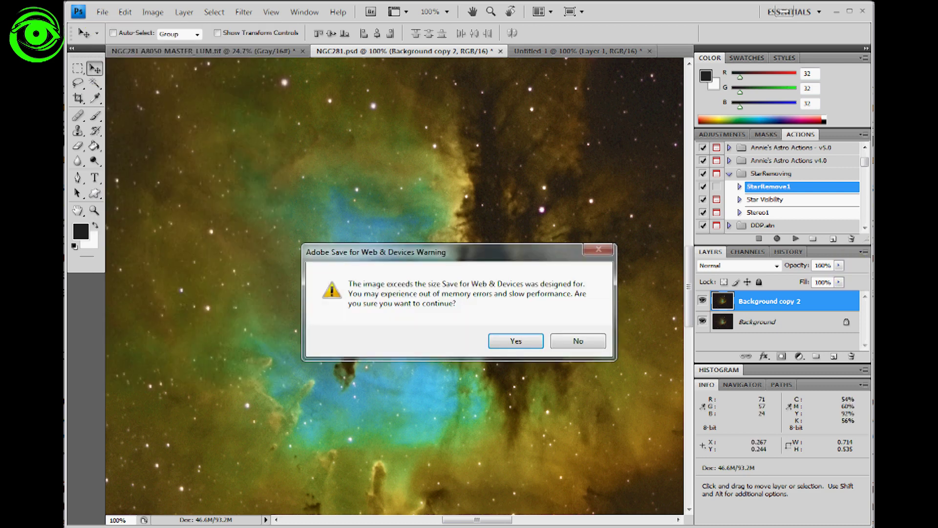
pyautogui.click(515, 340)
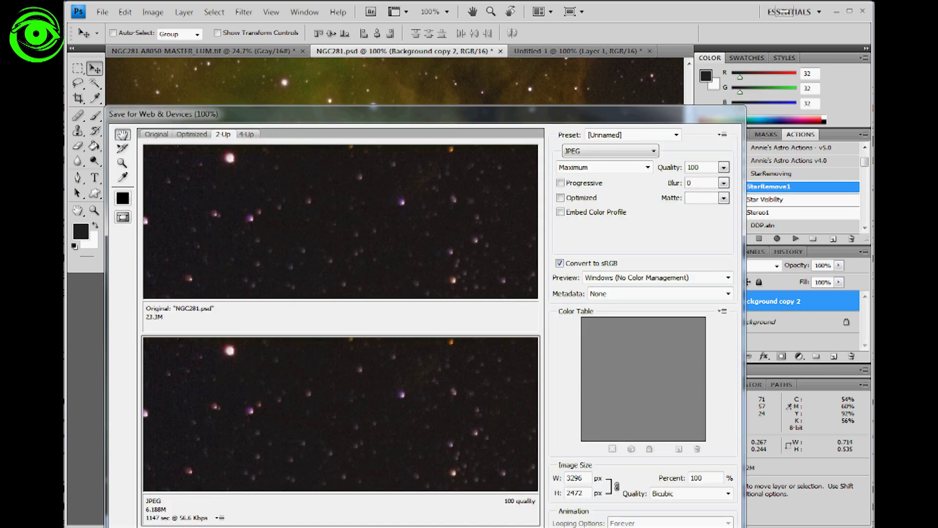
pyautogui.press('Escape')
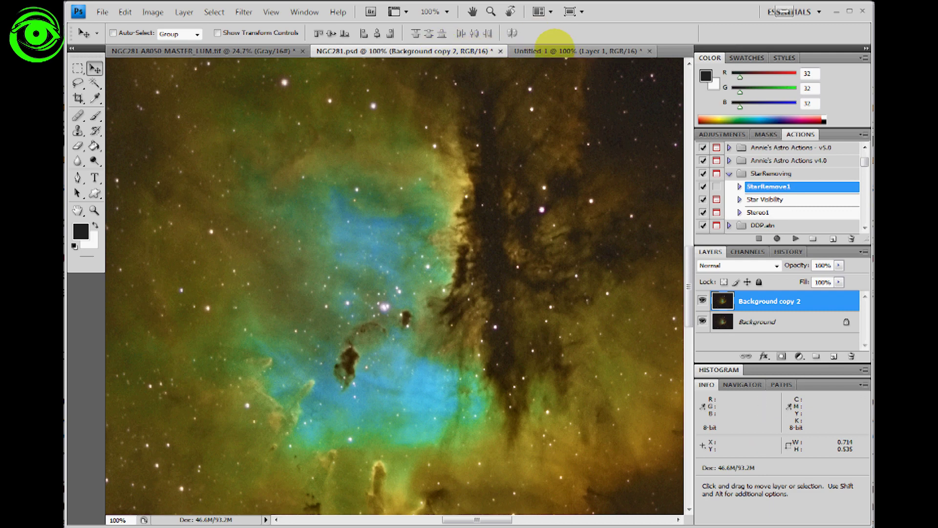
# Compare the starting colour image in Untitled-1 with the processed NGC281.psd at 100%.
pyautogui.click(556, 48)
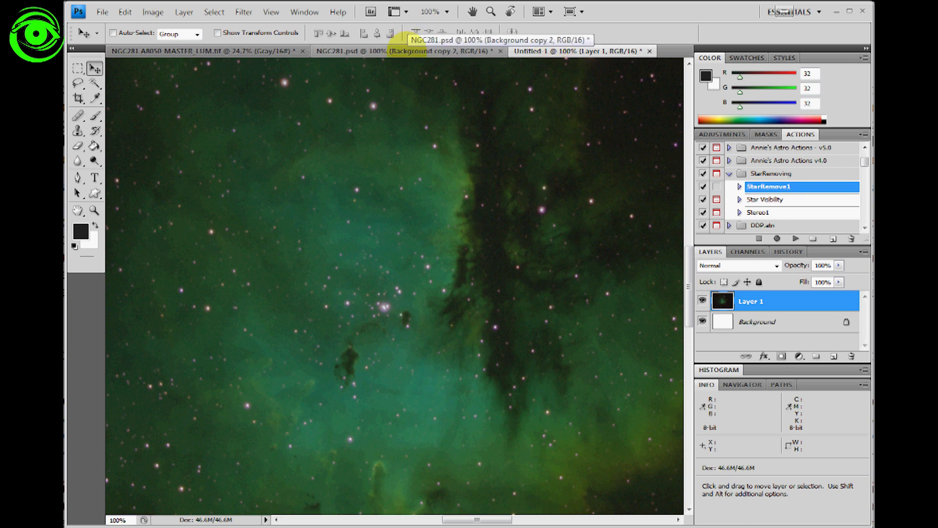
pyautogui.click(406, 49)
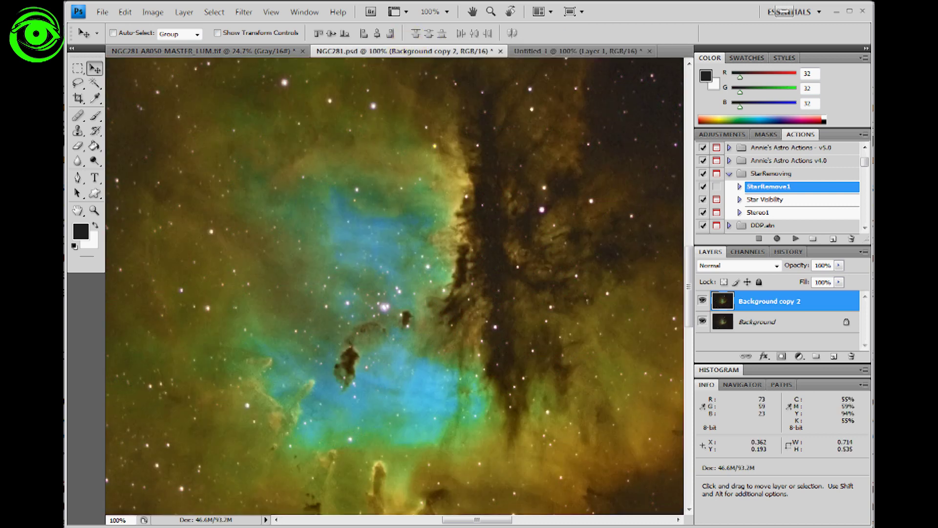